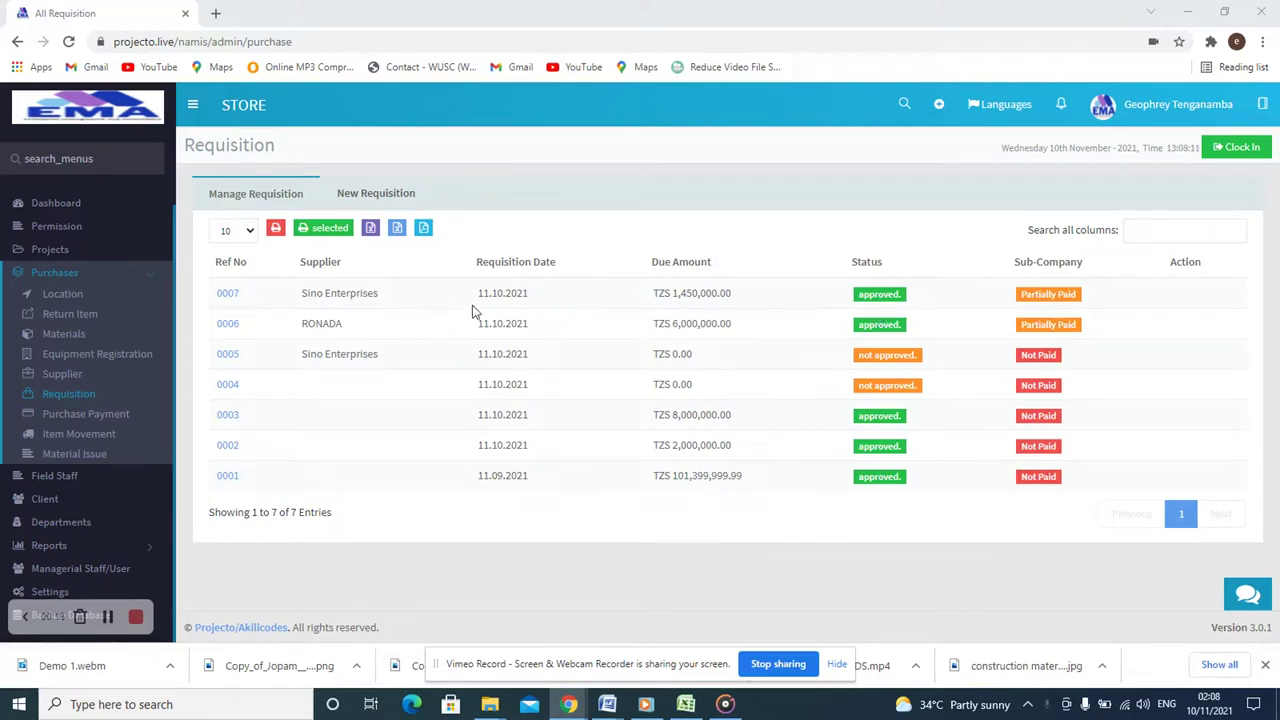
Step: Open the approved, partially paid Sino Enterprises requisition and review its filter item, totals and payment details
click(225, 298)
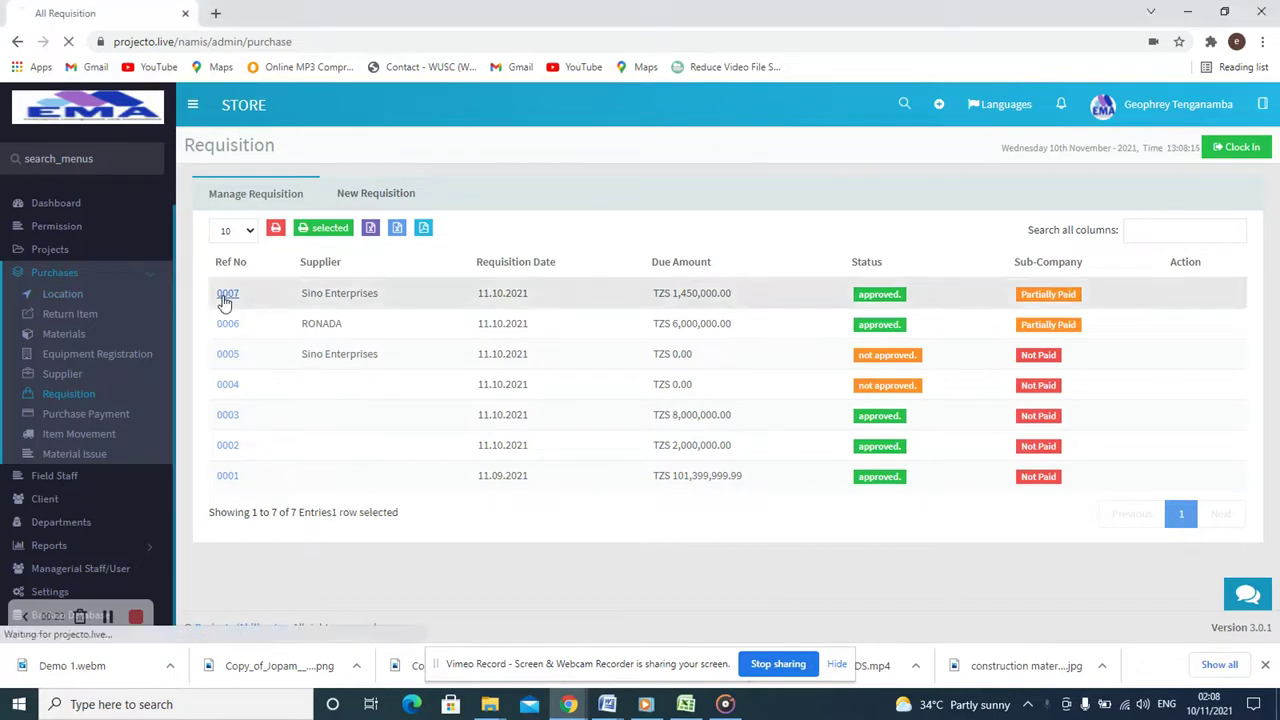
scroll(637, 430, down, 4)
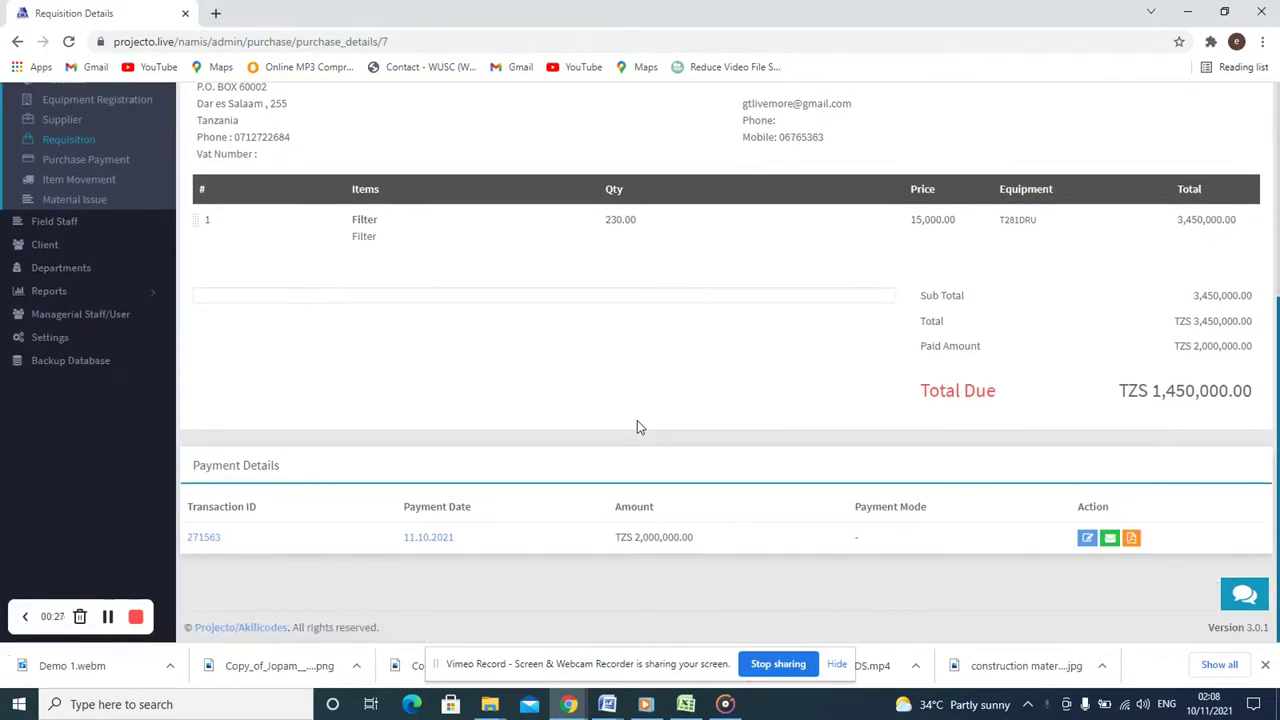
scroll(637, 427, up, 4)
scroll(637, 427, down, 4)
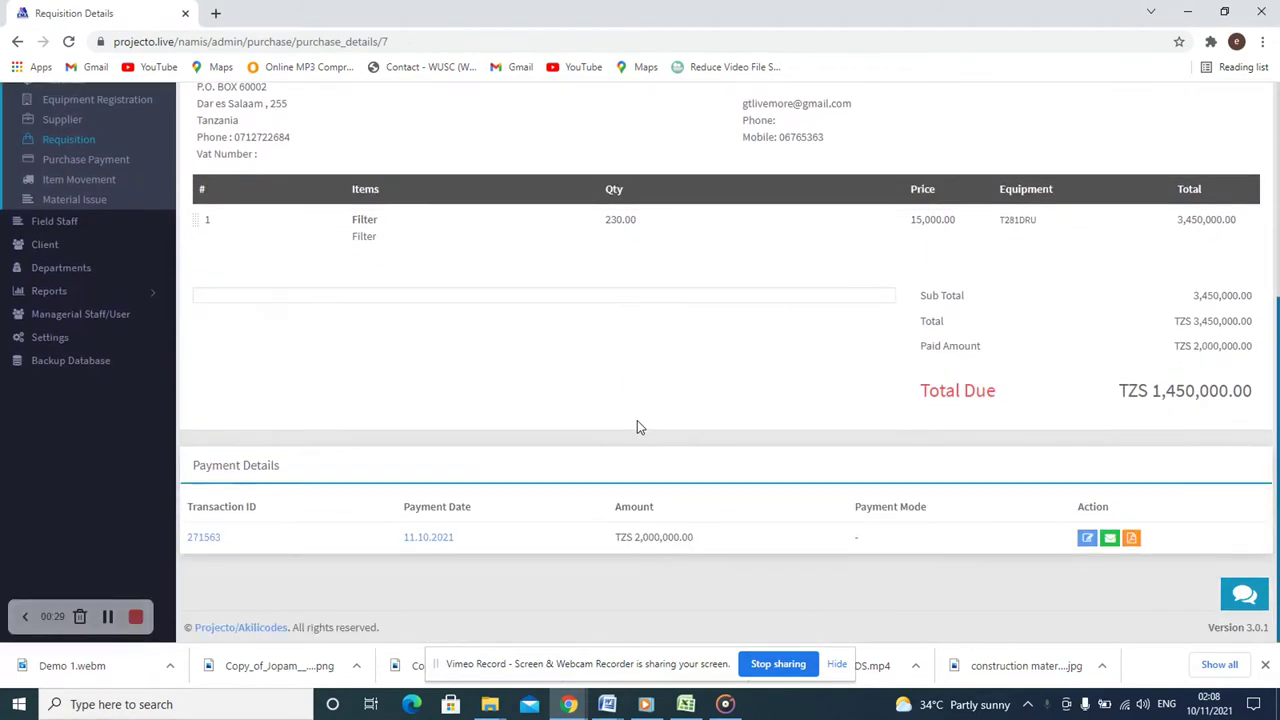
scroll(637, 427, up, 2)
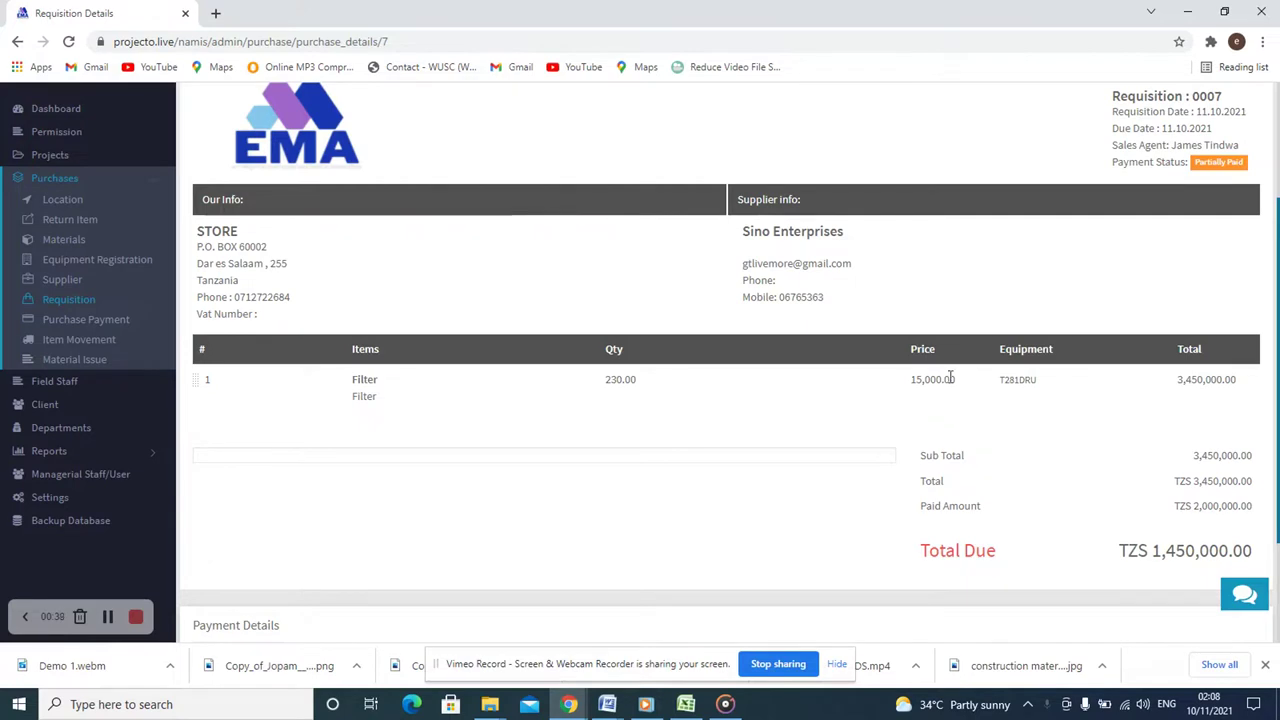
scroll(901, 460, up, 2)
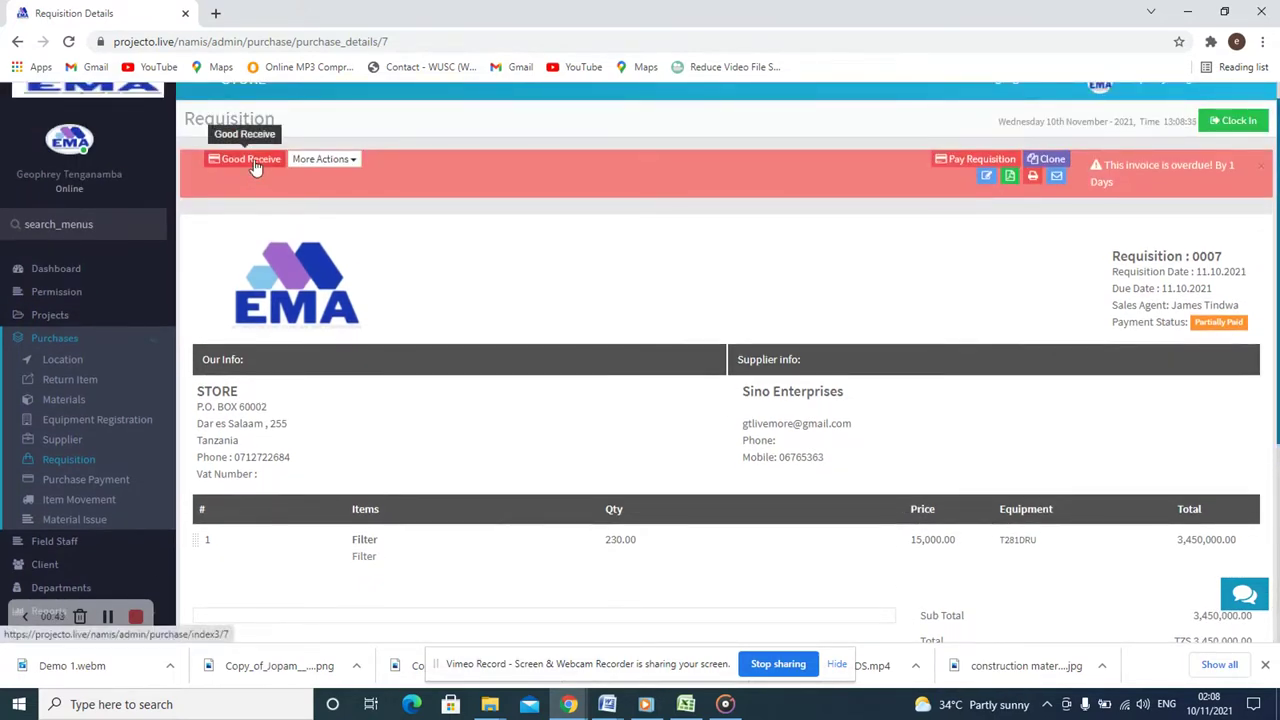
Step: Record the goods receipt for the Sino Enterprises filter requisition, keeping Main Store as destination and stock updating enabled
click(252, 160)
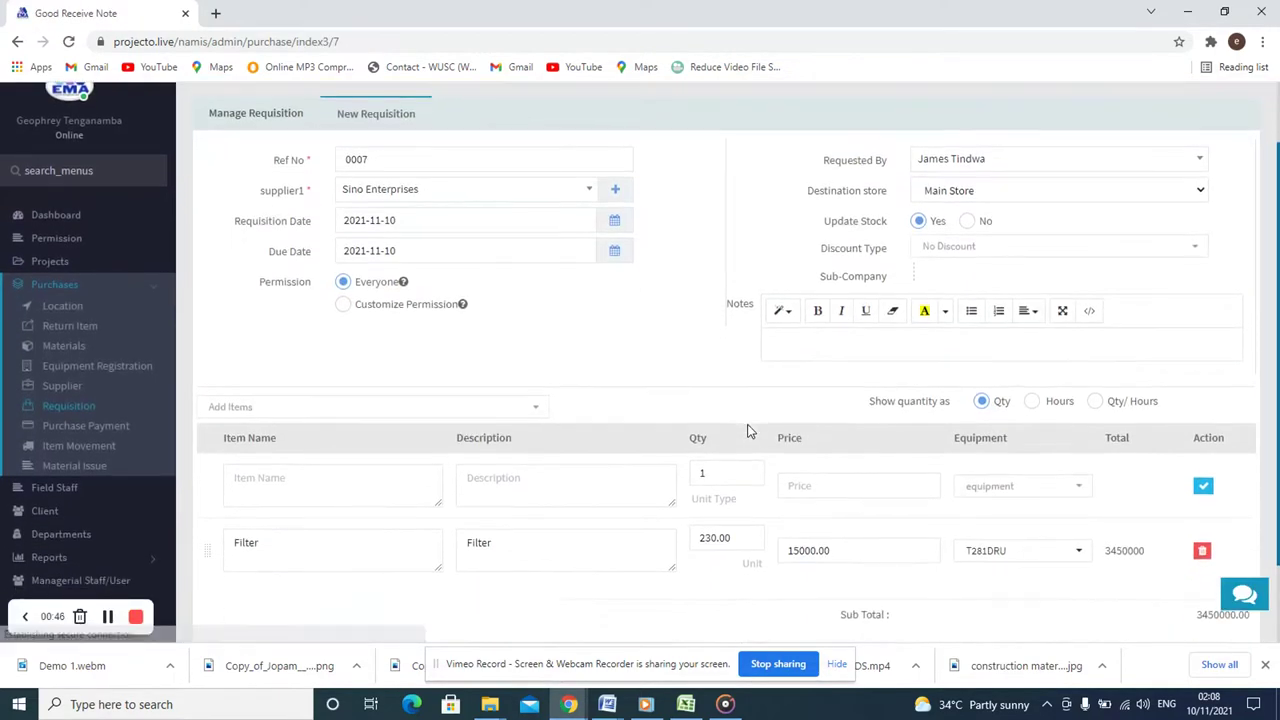
scroll(748, 431, up, 1)
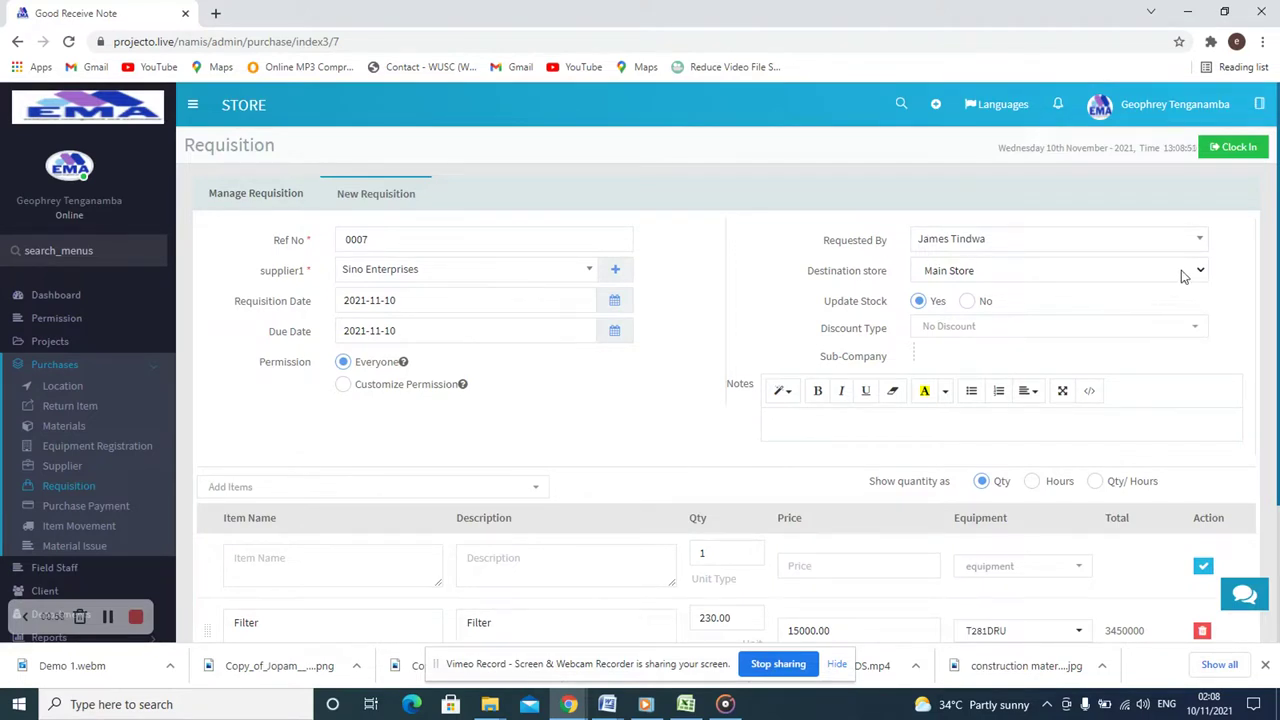
scroll(980, 358, down, 1)
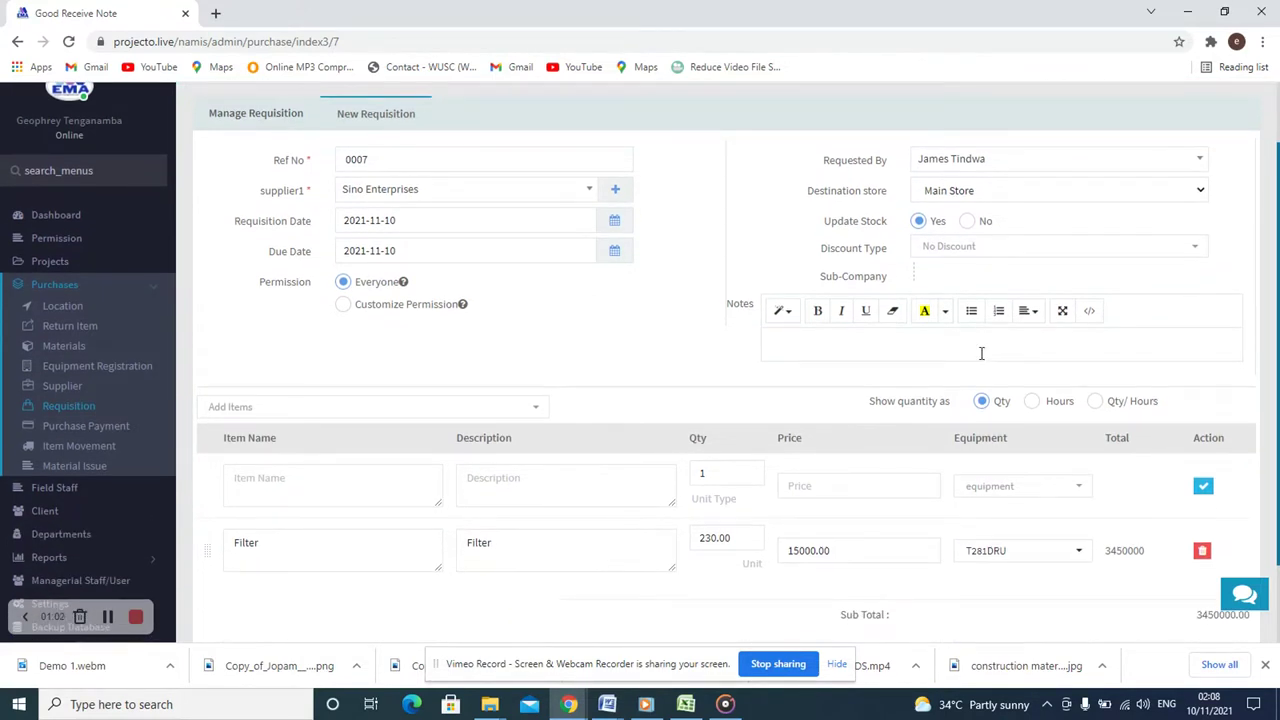
scroll(832, 391, down, 1)
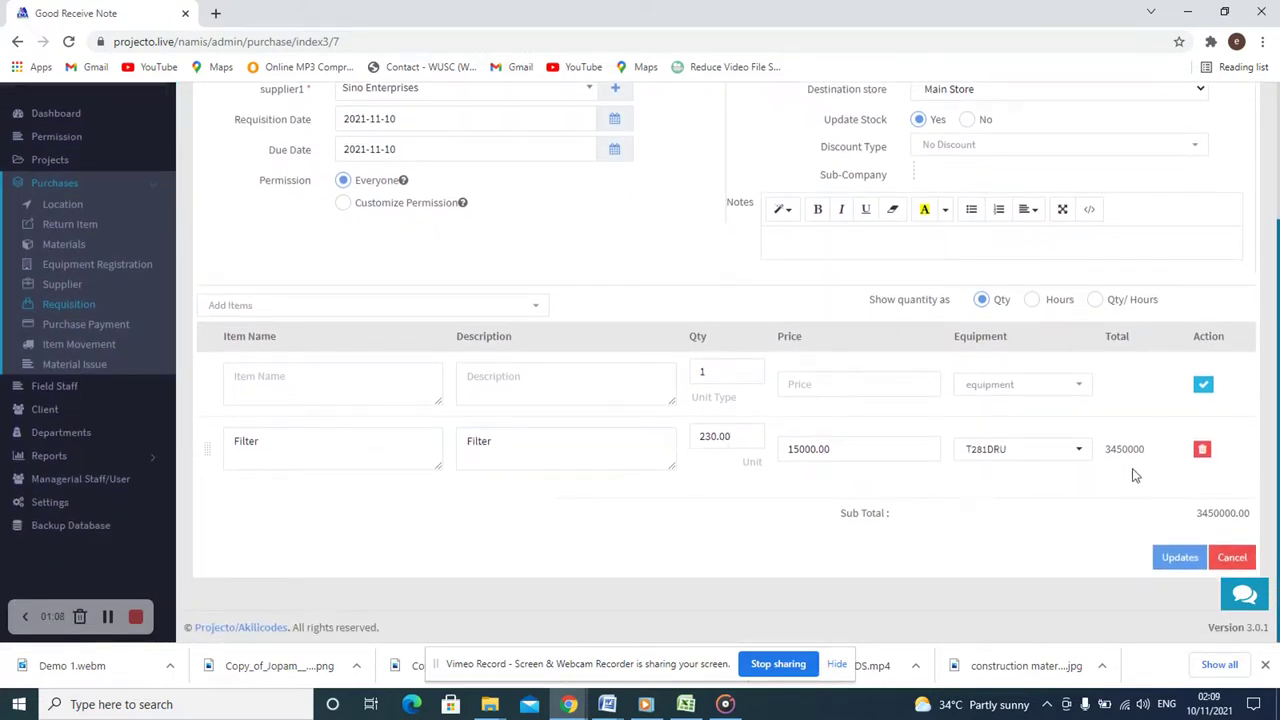
scroll(963, 388, up, 1)
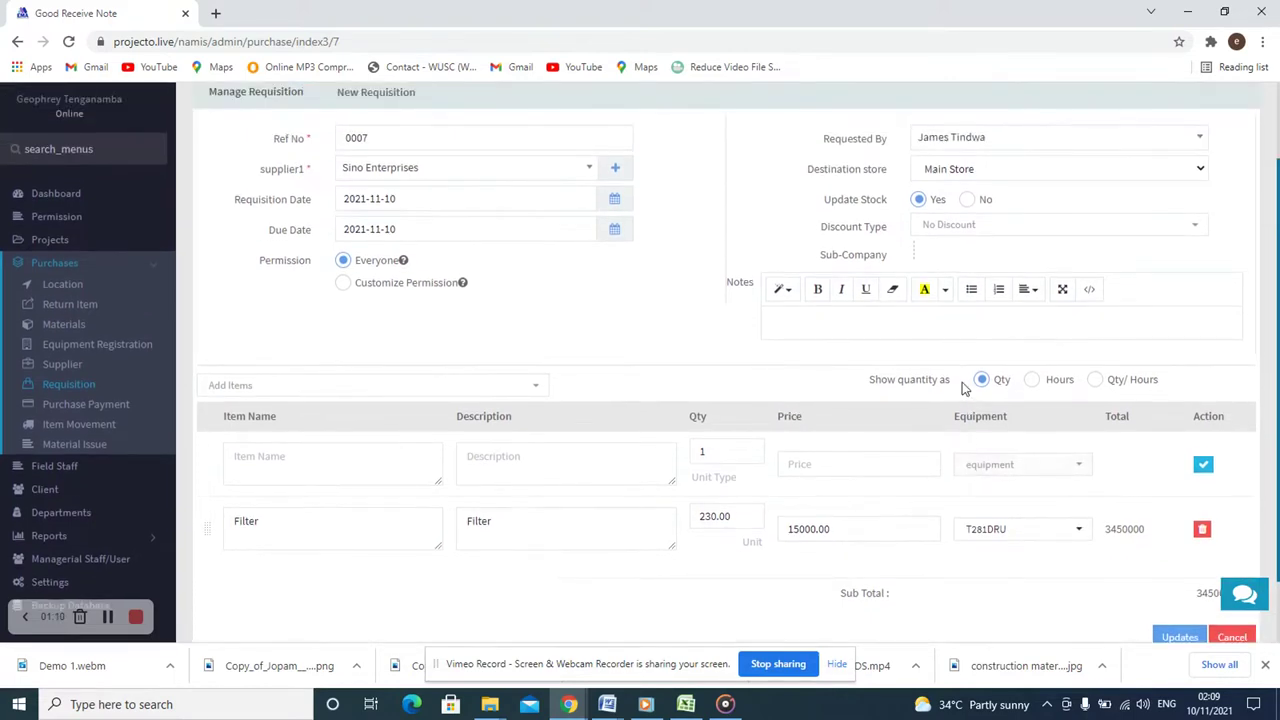
scroll(751, 408, up, 1)
scroll(660, 400, down, 2)
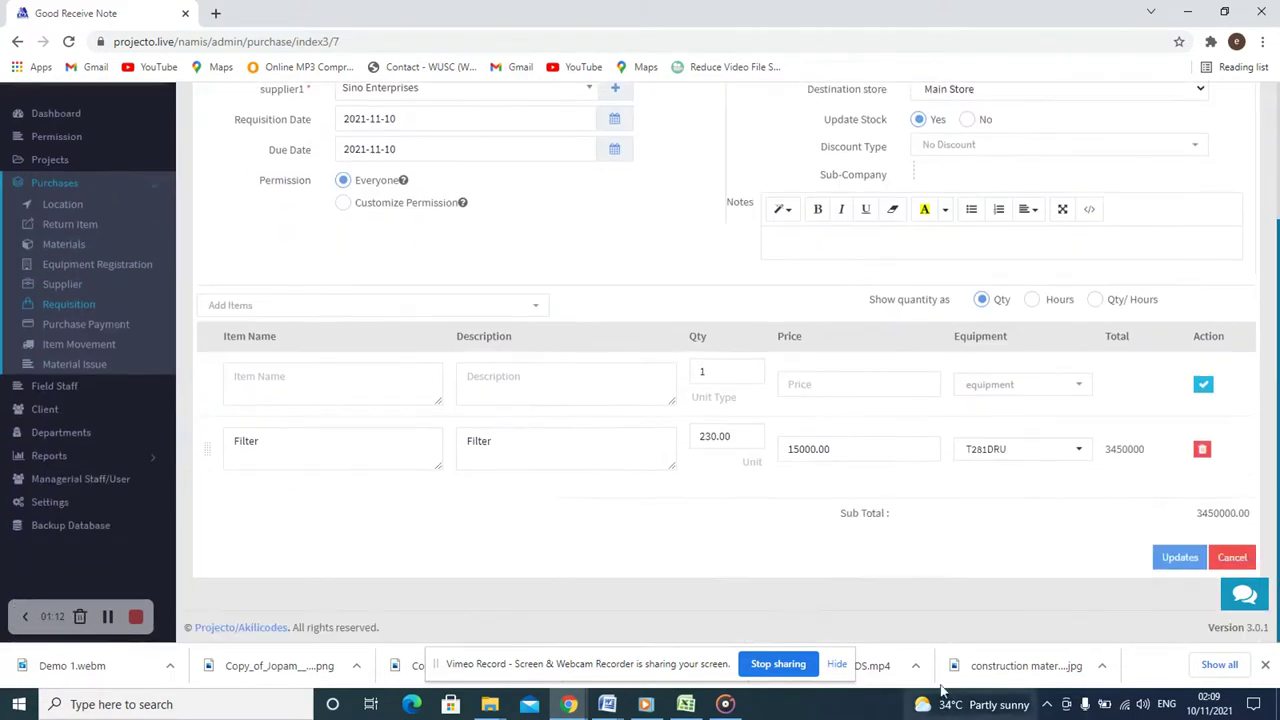
click(1165, 566)
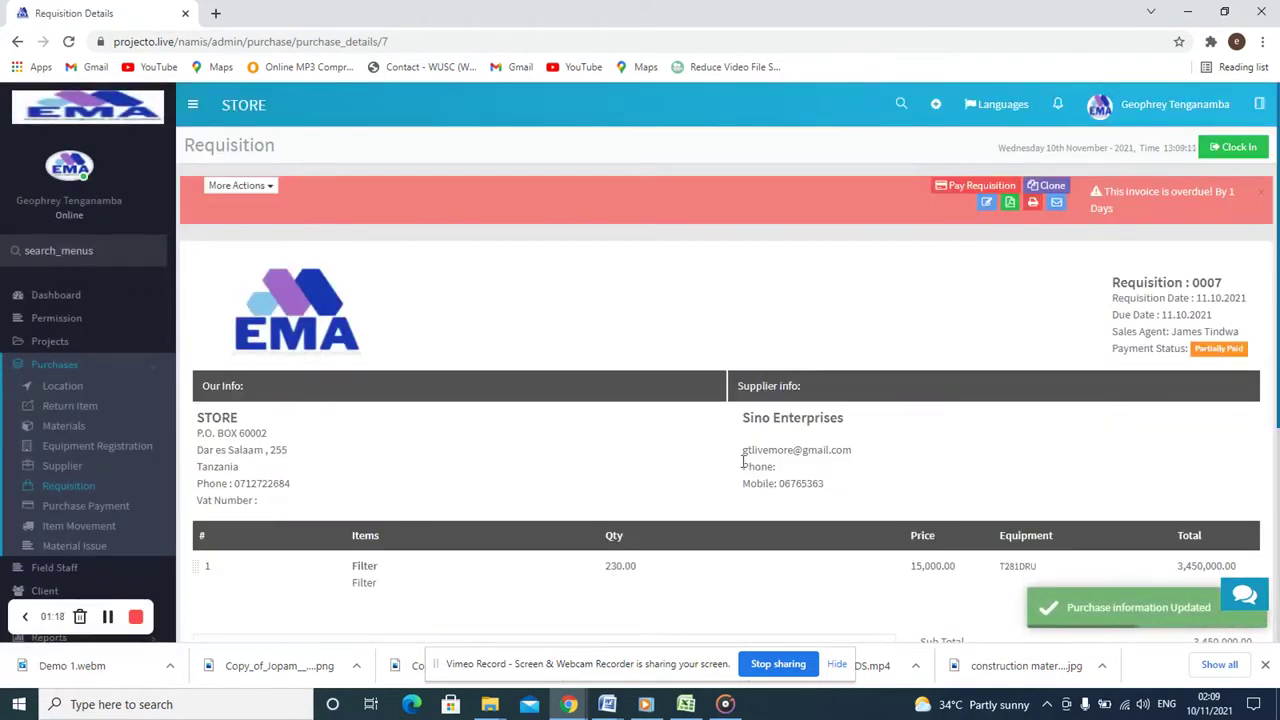
Step: Check the updated filter requisition, return to the requisition list and open the RONADA requisition
scroll(727, 468, down, 3)
scroll(727, 472, up, 1)
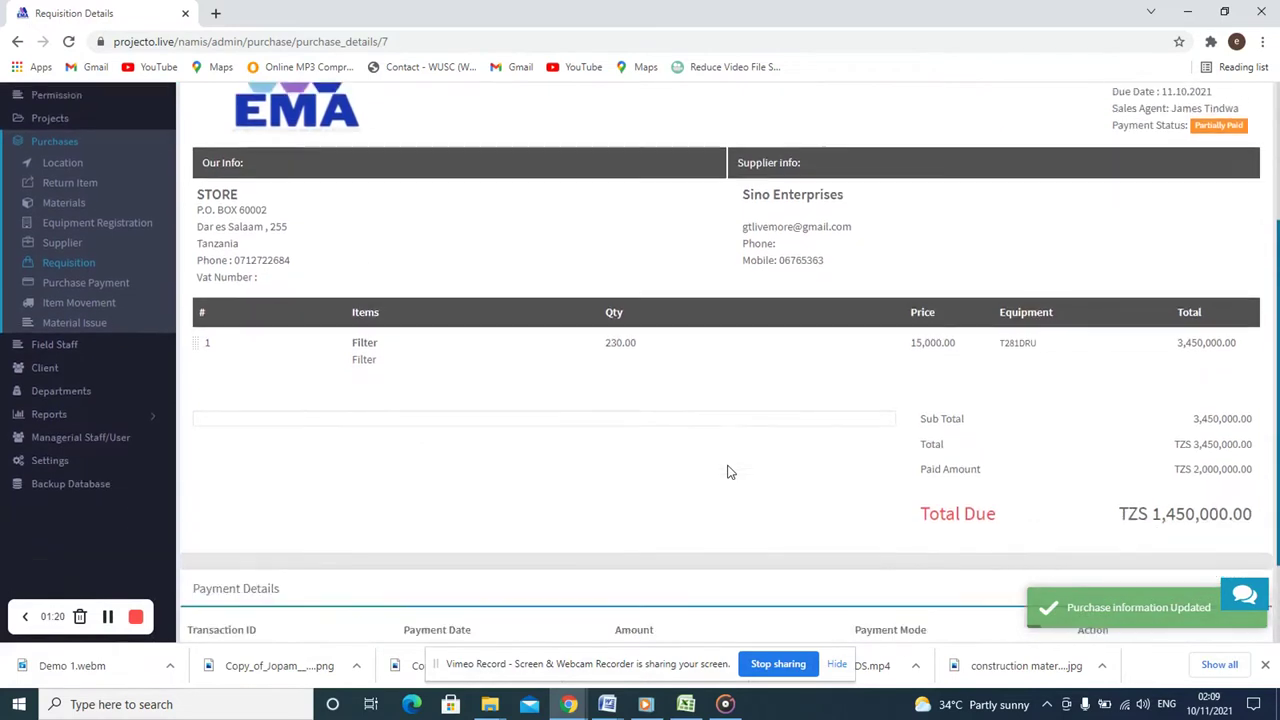
scroll(727, 472, down, 2)
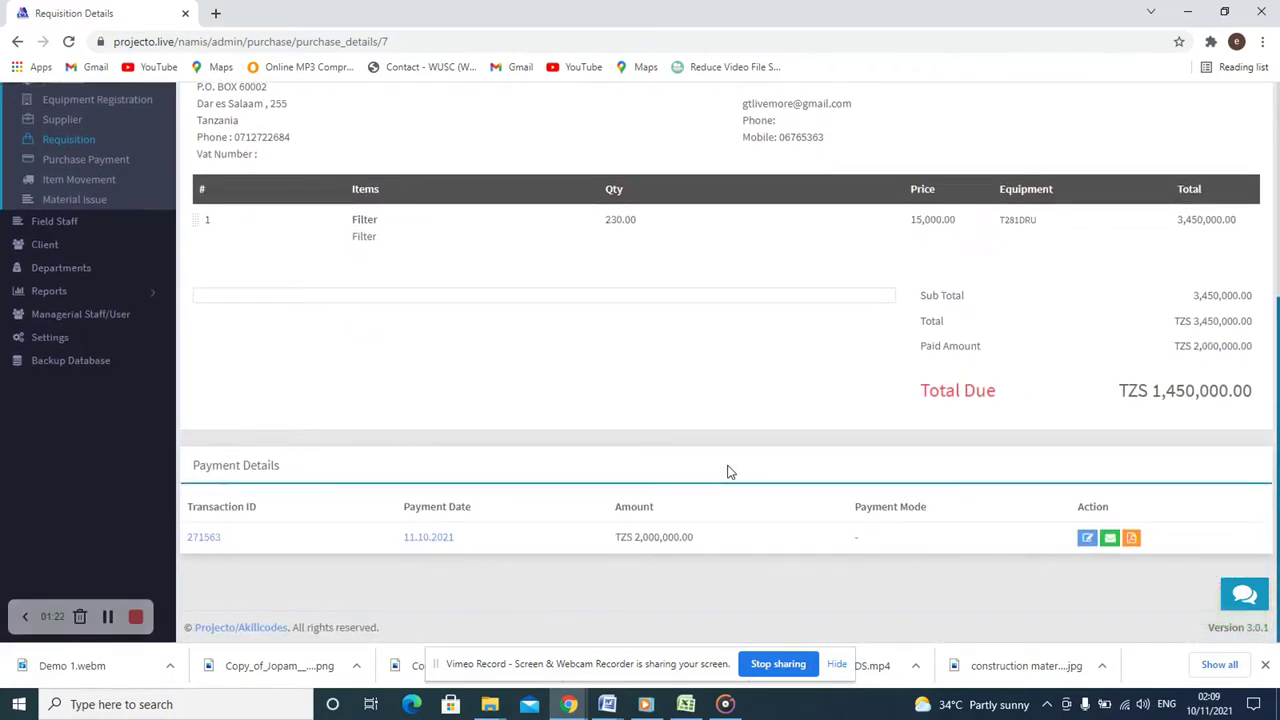
scroll(727, 472, up, 2)
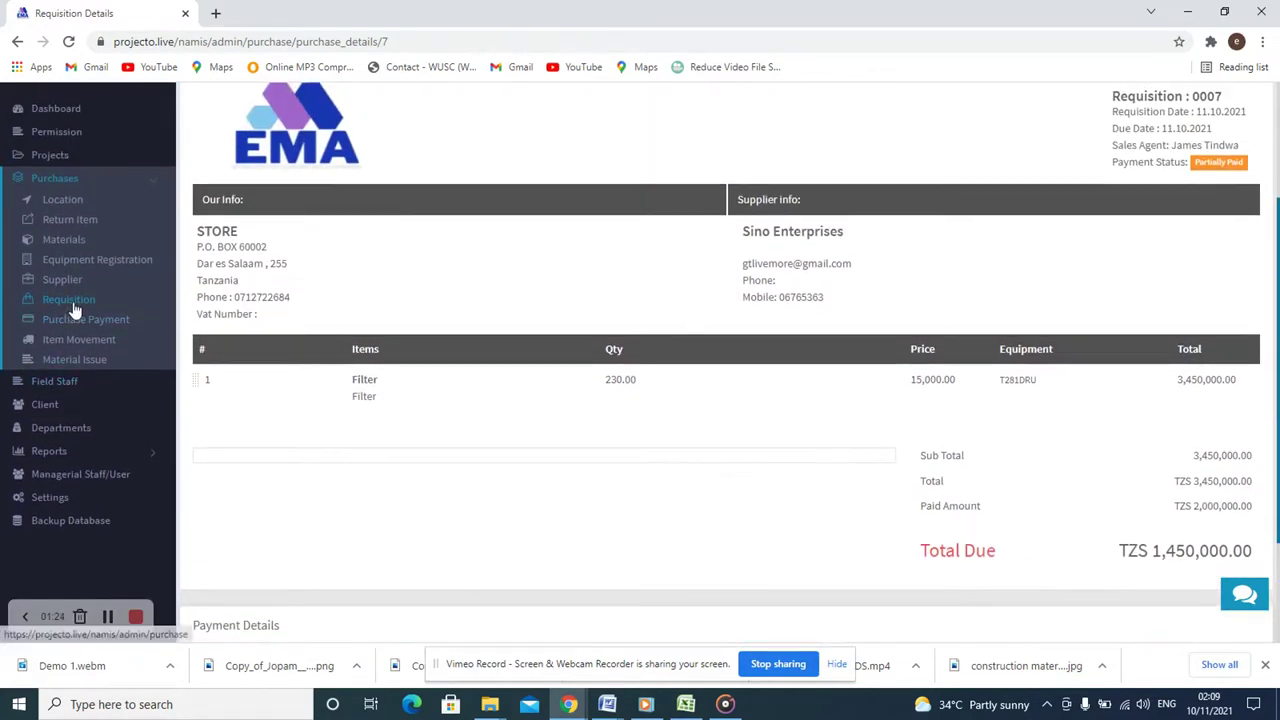
click(73, 302)
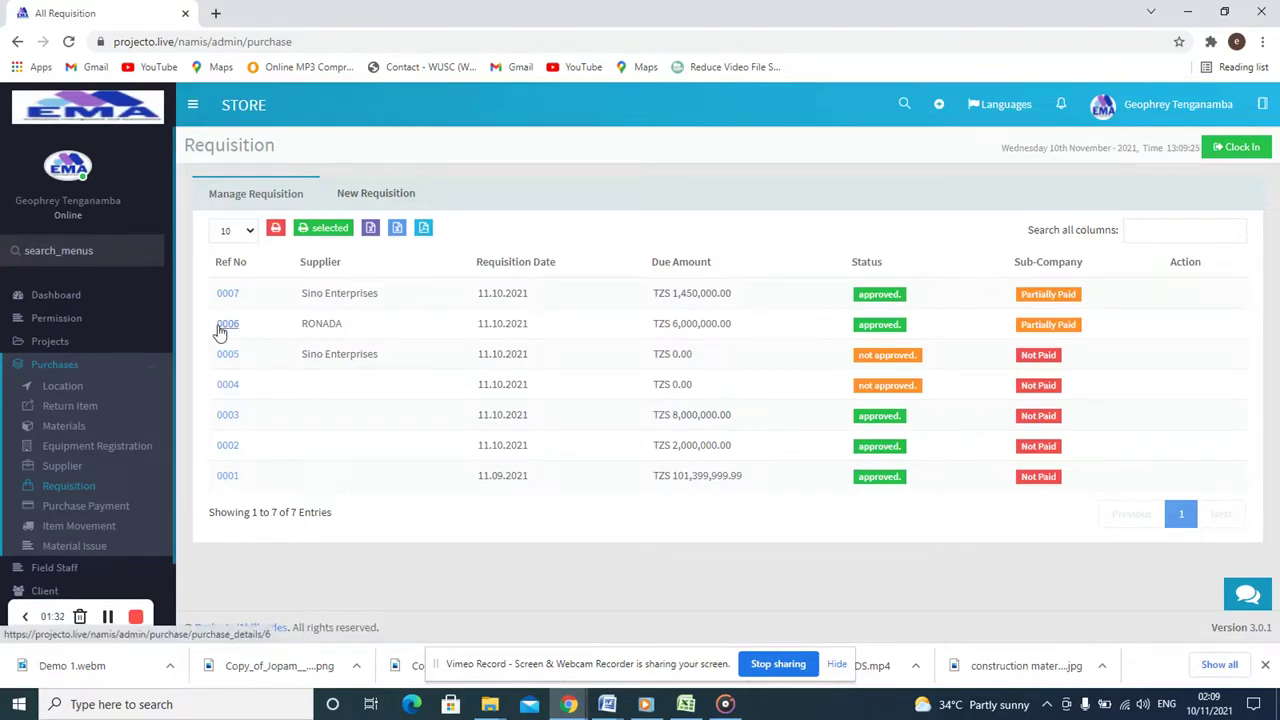
click(222, 330)
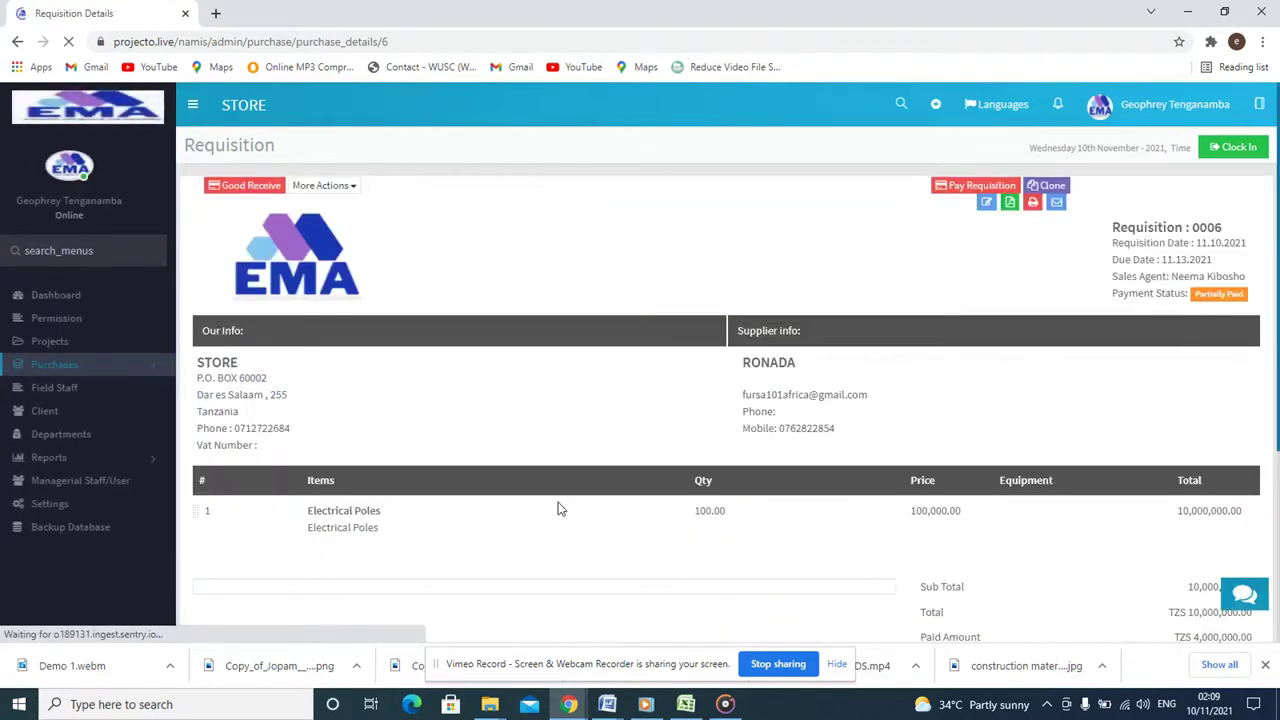
Step: Examine the RONADA requisition's Electrical Poles item, quantity, price, paid amount, total due and payment details
scroll(560, 512, down, 2)
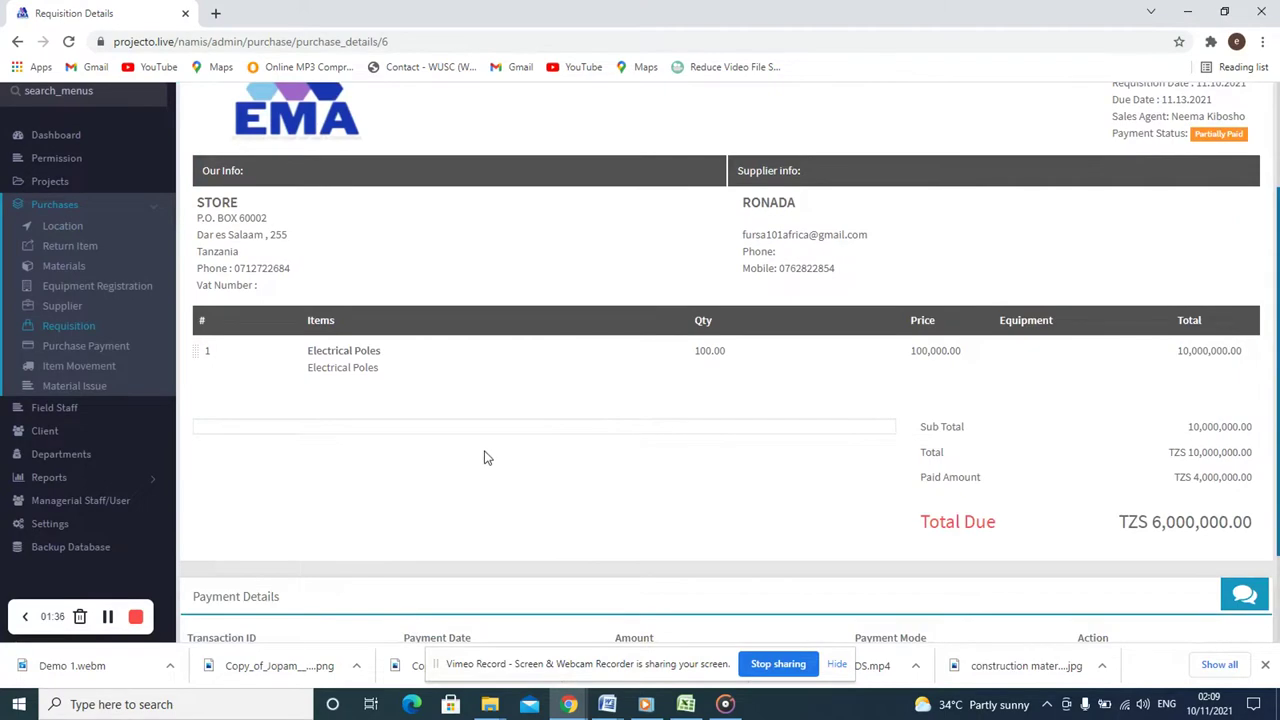
scroll(487, 457, down, 2)
scroll(487, 455, up, 4)
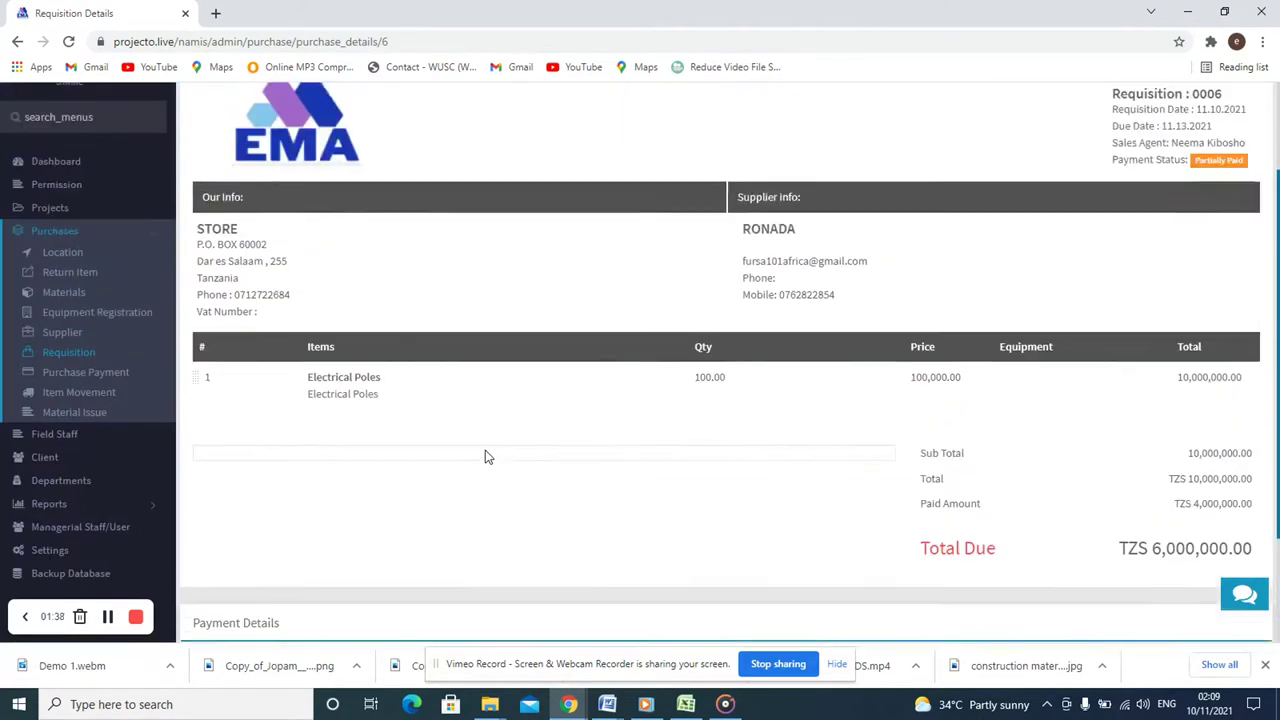
scroll(930, 427, down, 1)
scroll(930, 427, down, 2)
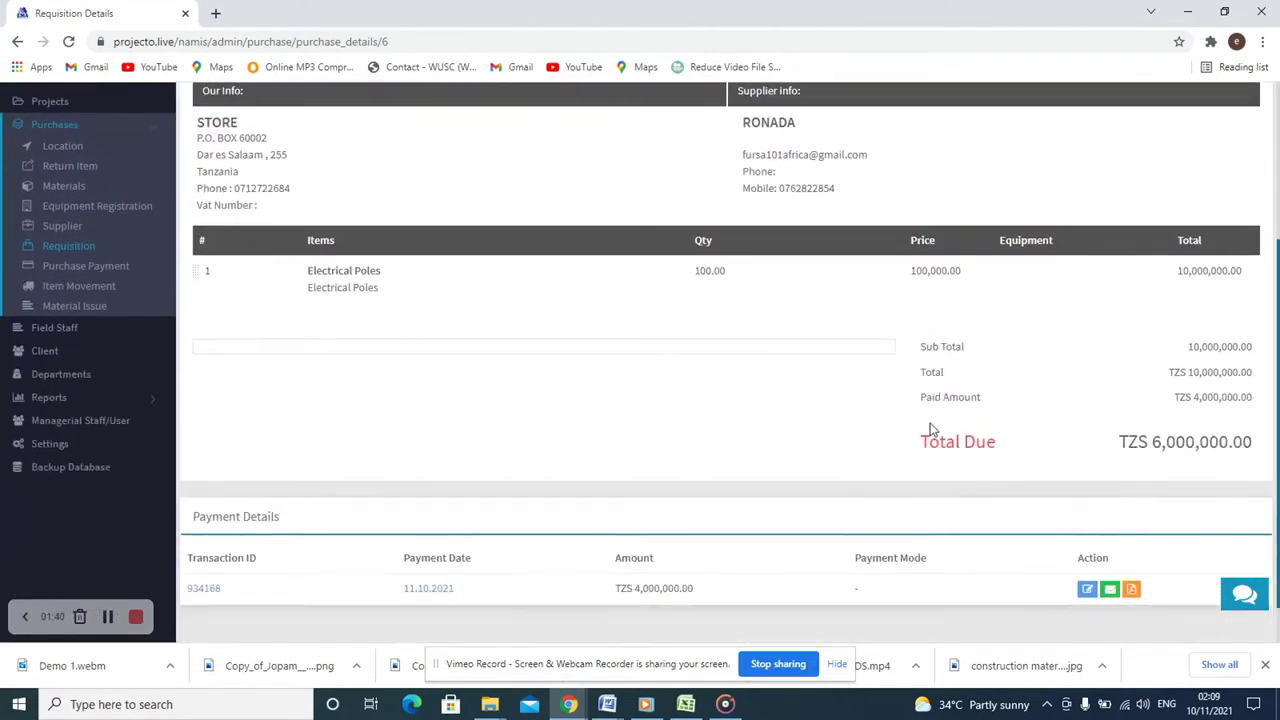
scroll(930, 428, up, 3)
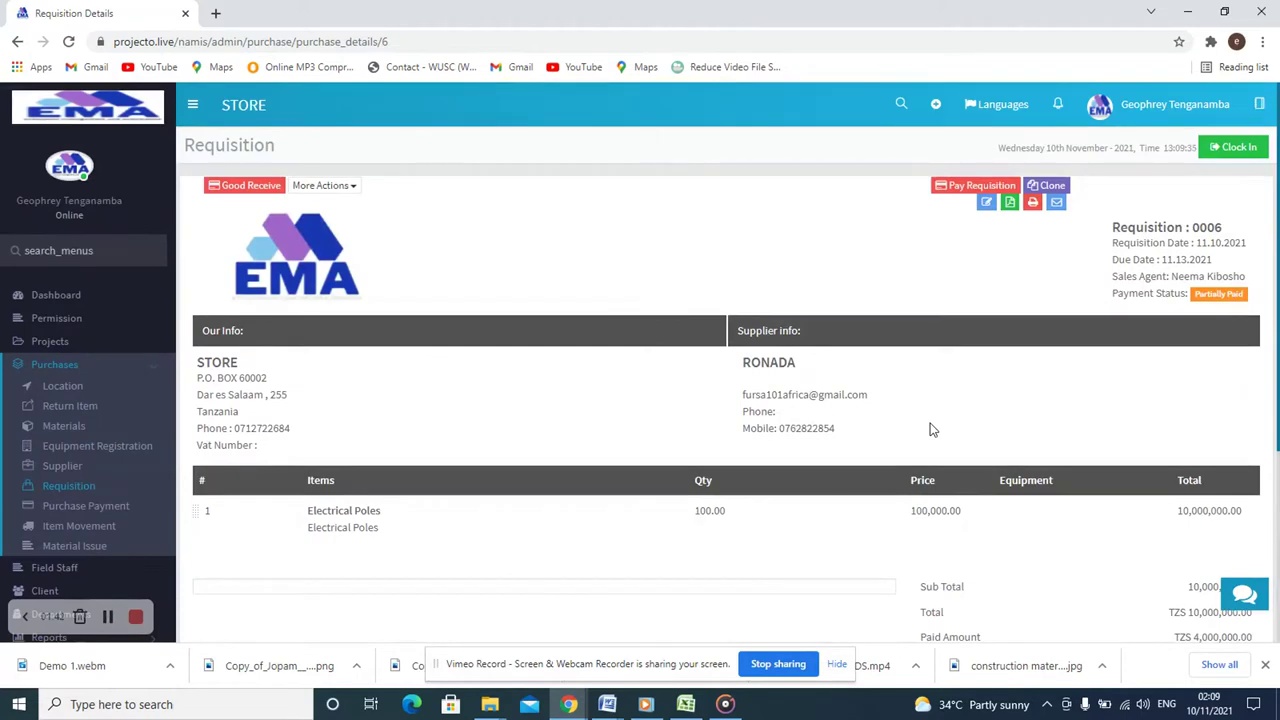
scroll(930, 429, down, 1)
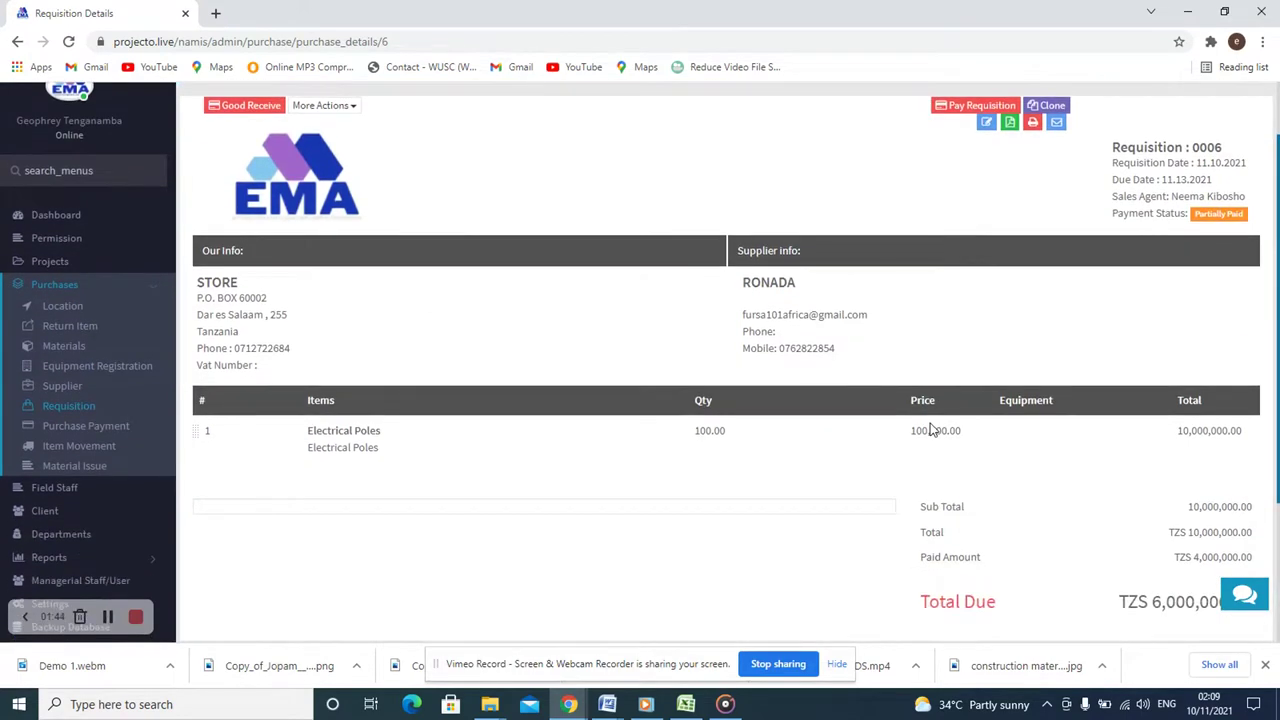
scroll(930, 430, down, 2)
scroll(930, 428, up, 3)
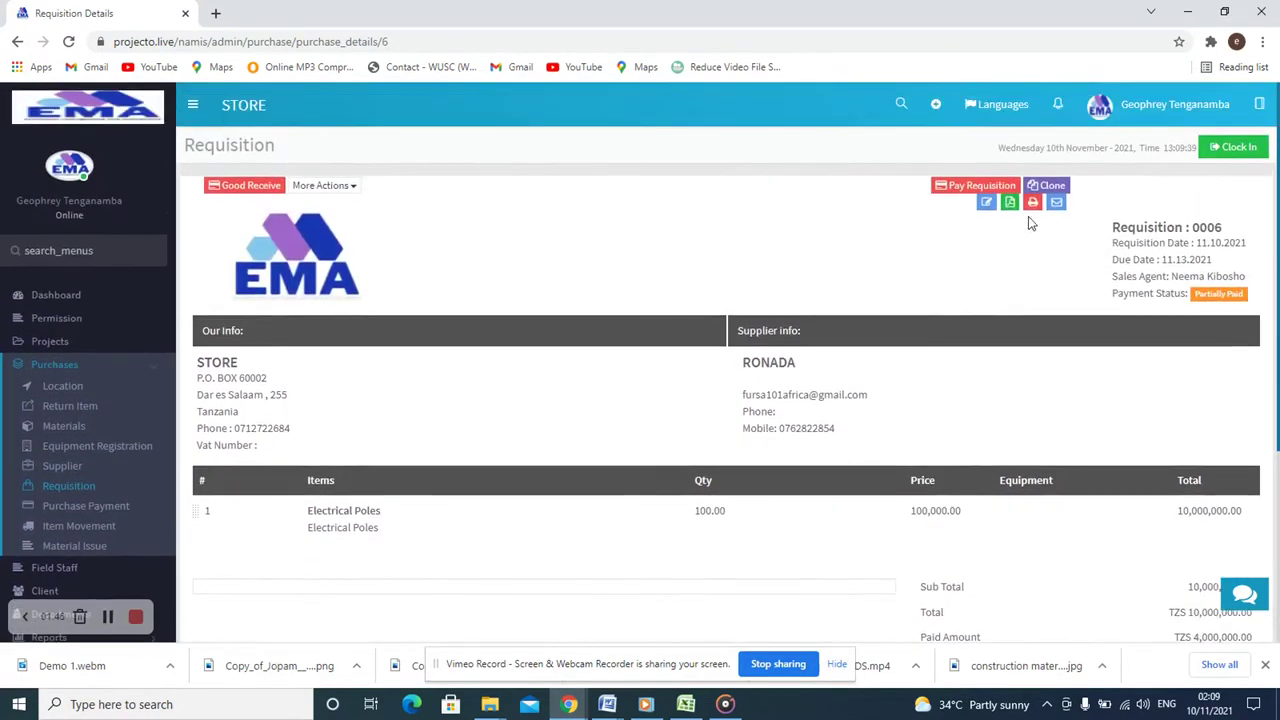
scroll(1180, 369, down, 2)
scroll(1182, 372, up, 2)
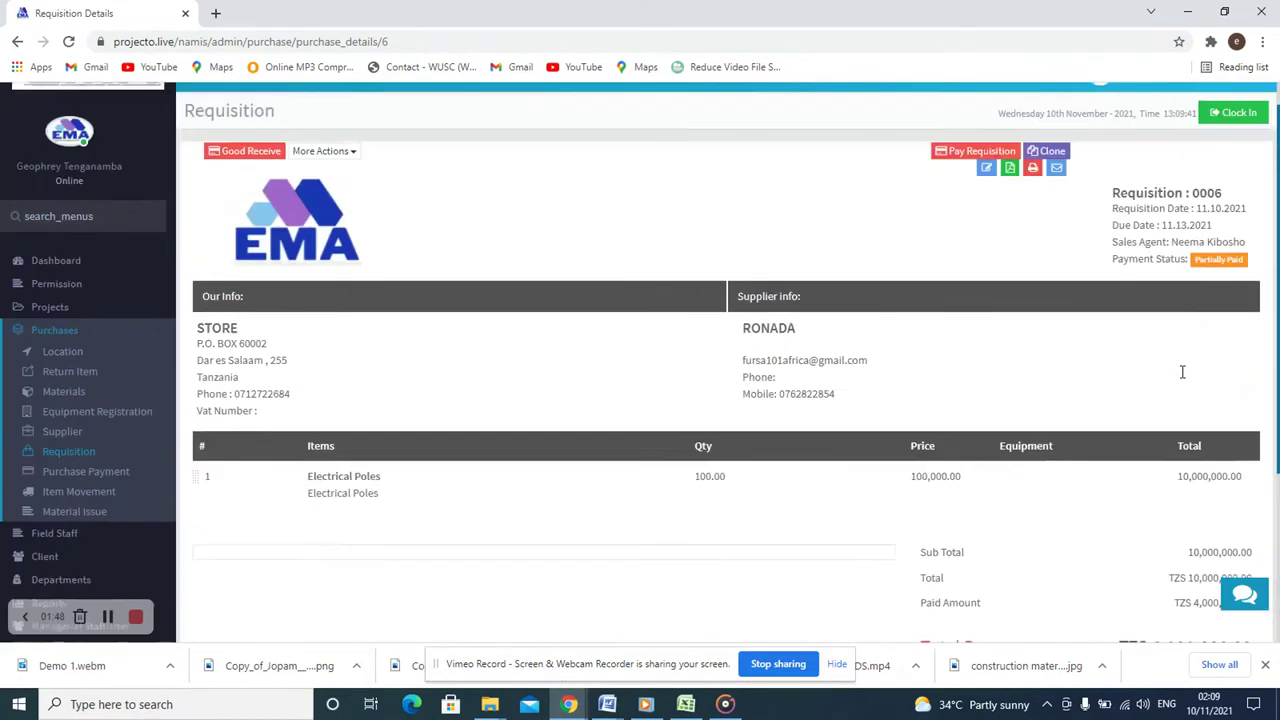
scroll(1182, 372, up, 1)
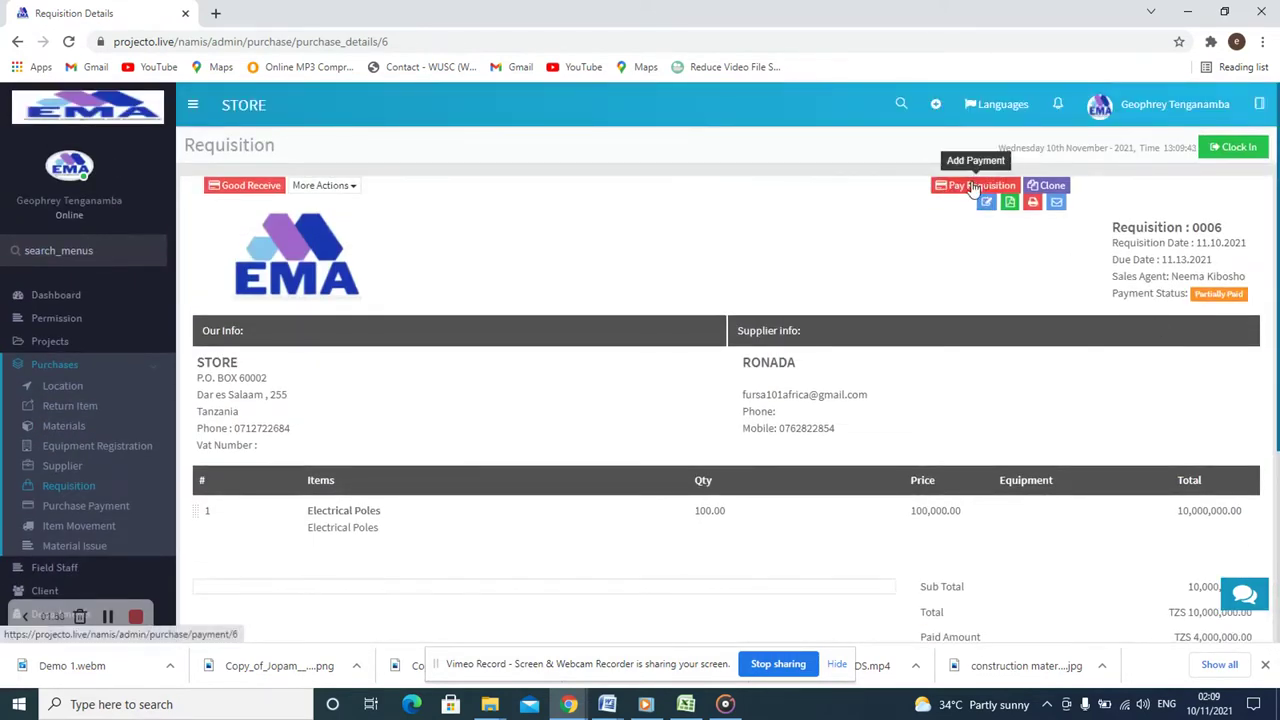
scroll(702, 376, down, 1)
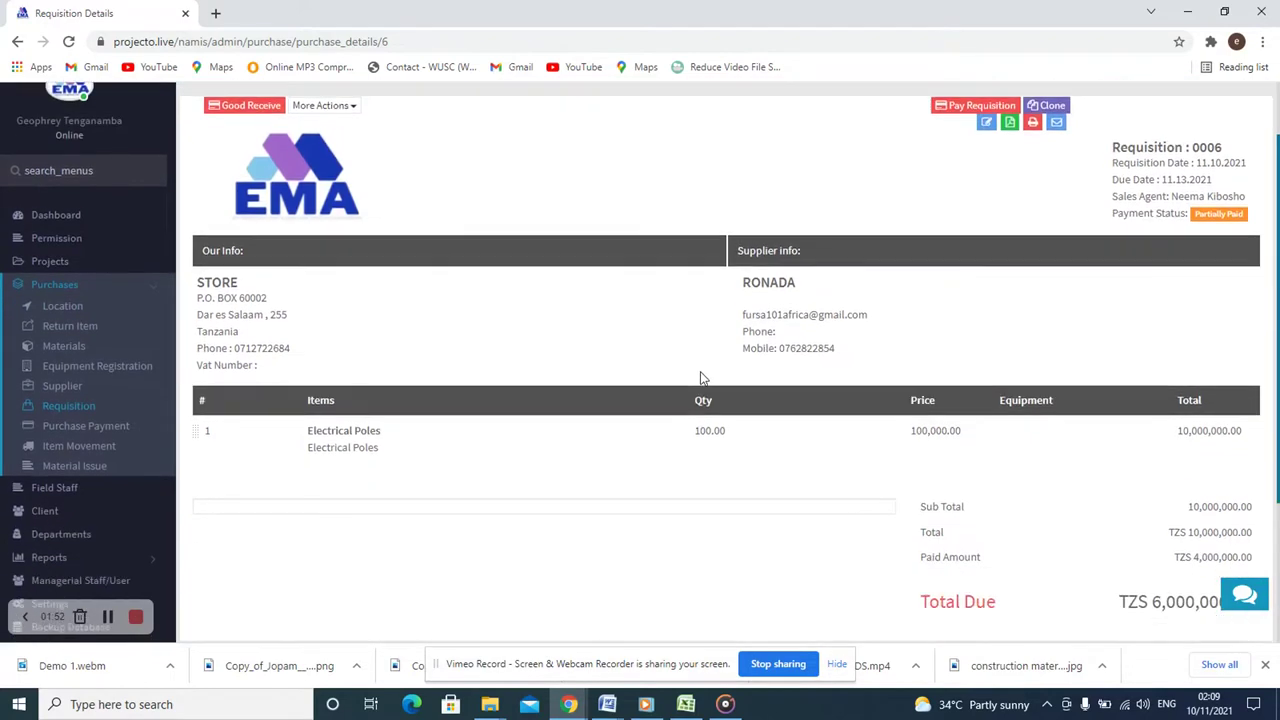
scroll(700, 378, up, 1)
scroll(701, 380, down, 2)
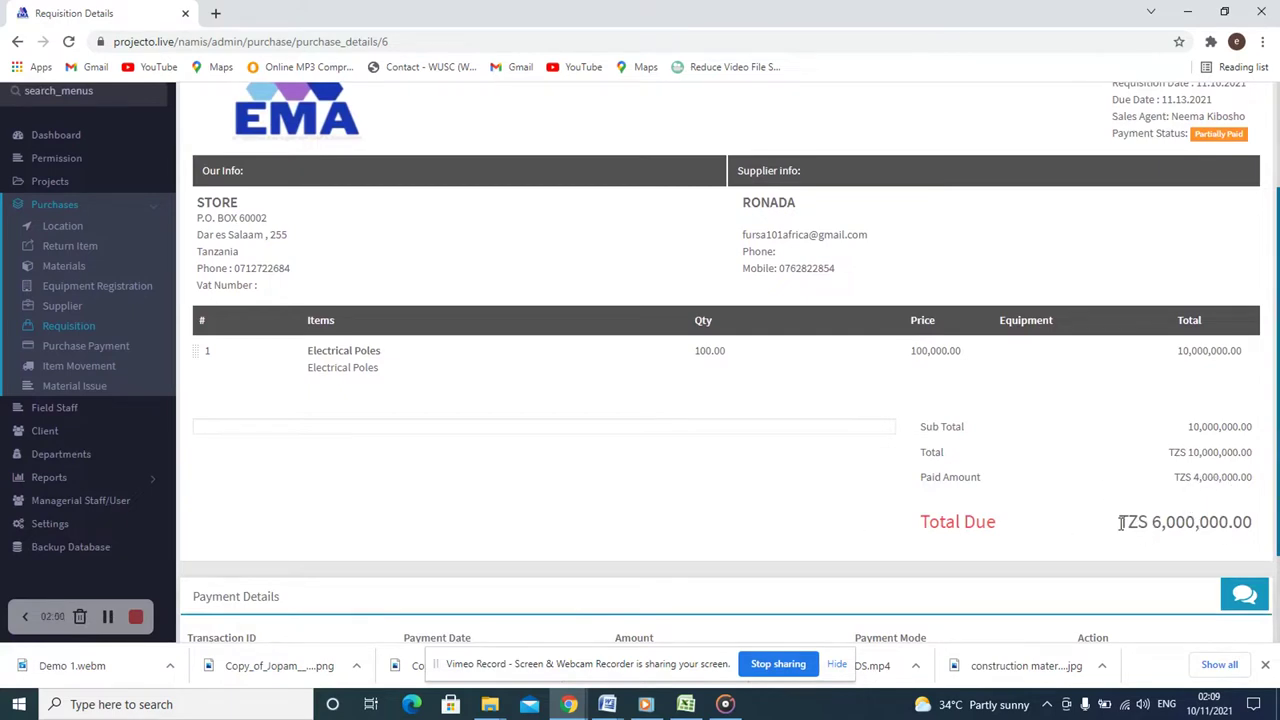
scroll(1120, 522, down, 2)
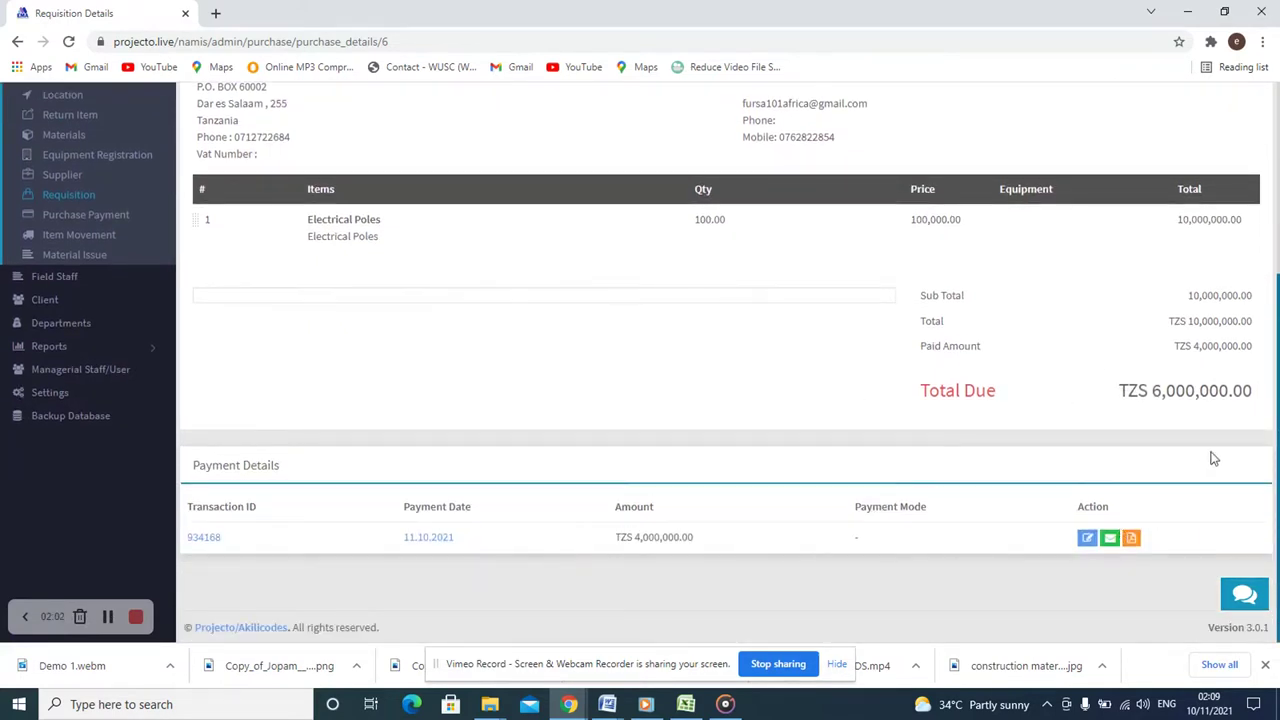
scroll(900, 460, up, 3)
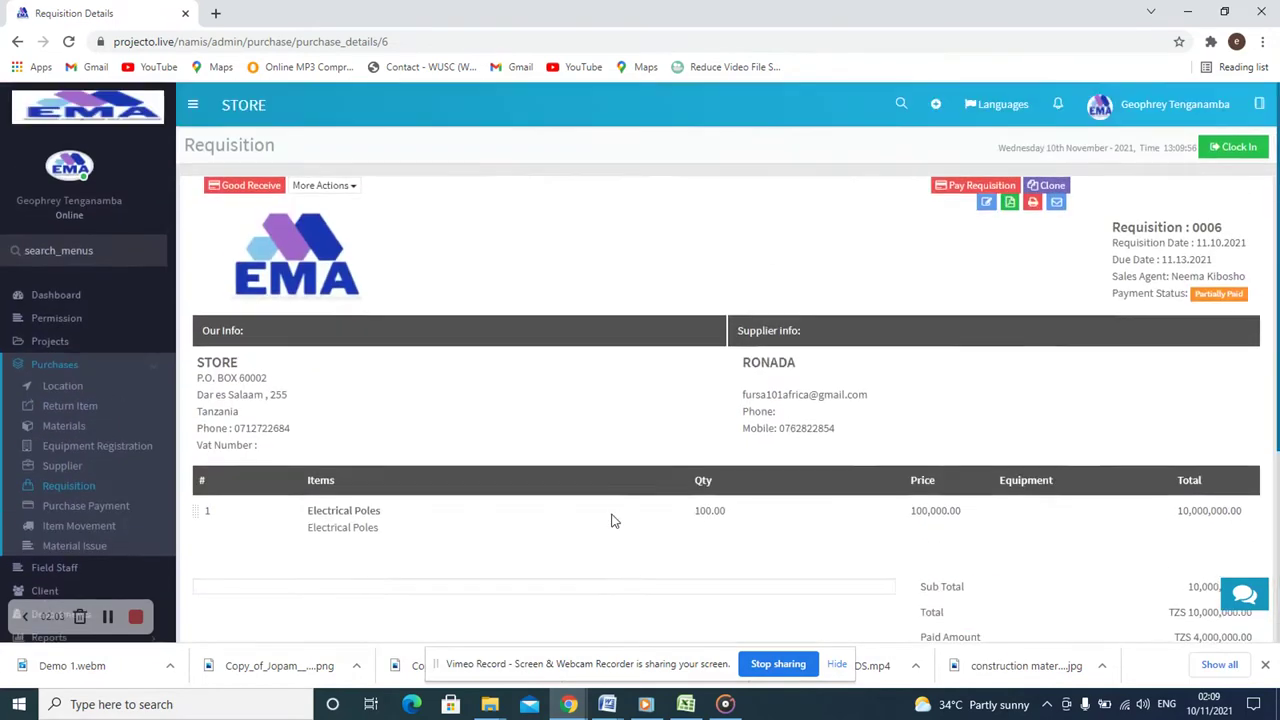
Step: Record the goods receipt for the RONADA Electrical Poles requisition with Kibaha Store as the destination store
click(250, 186)
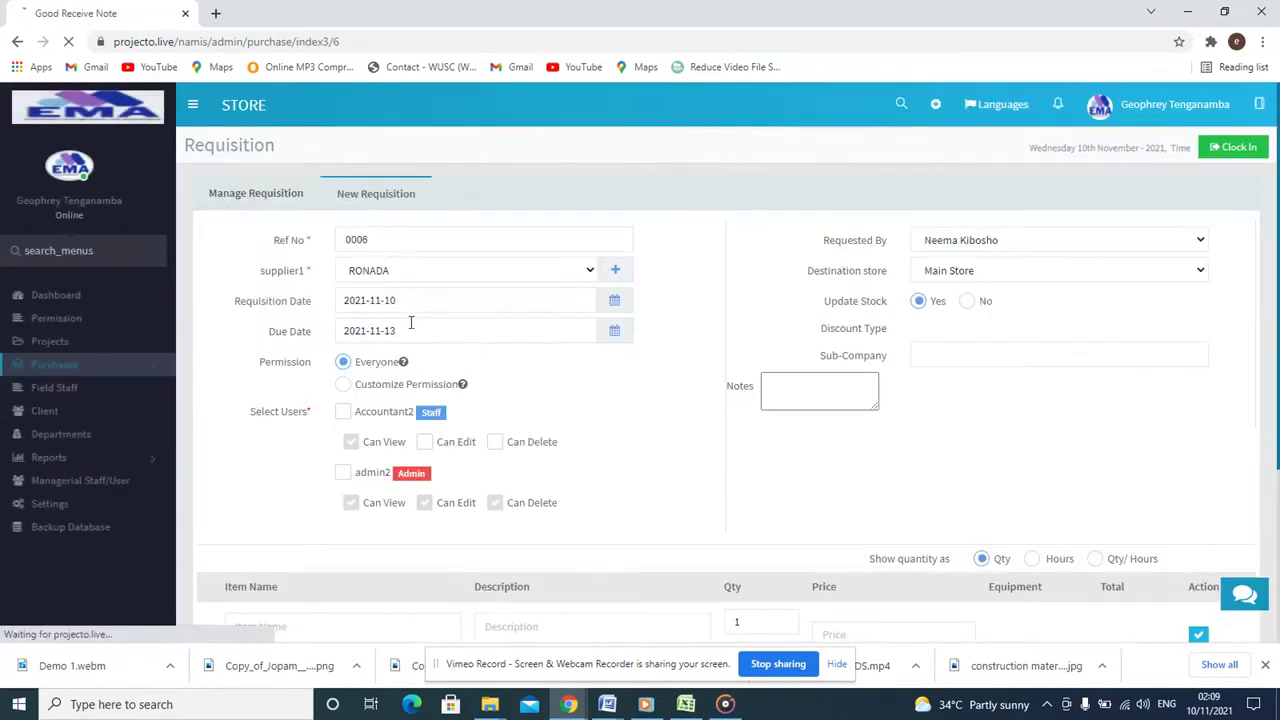
scroll(618, 430, down, 2)
scroll(618, 430, up, 2)
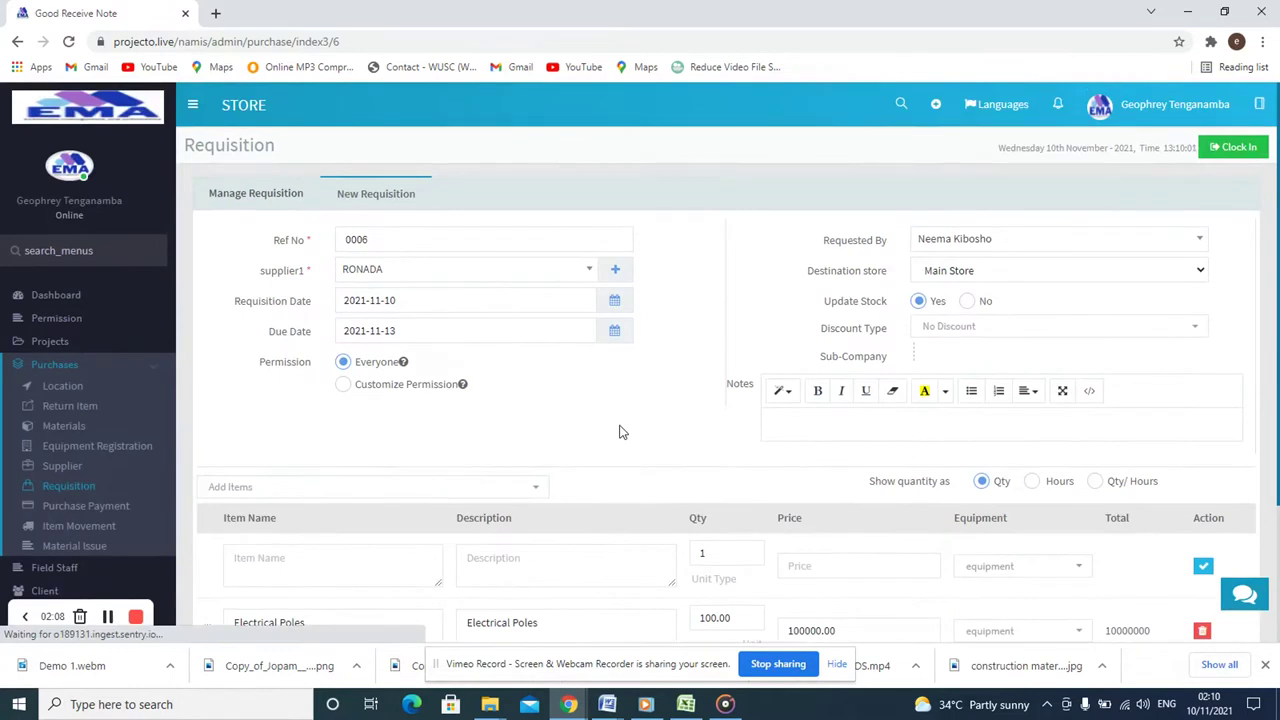
click(1155, 278)
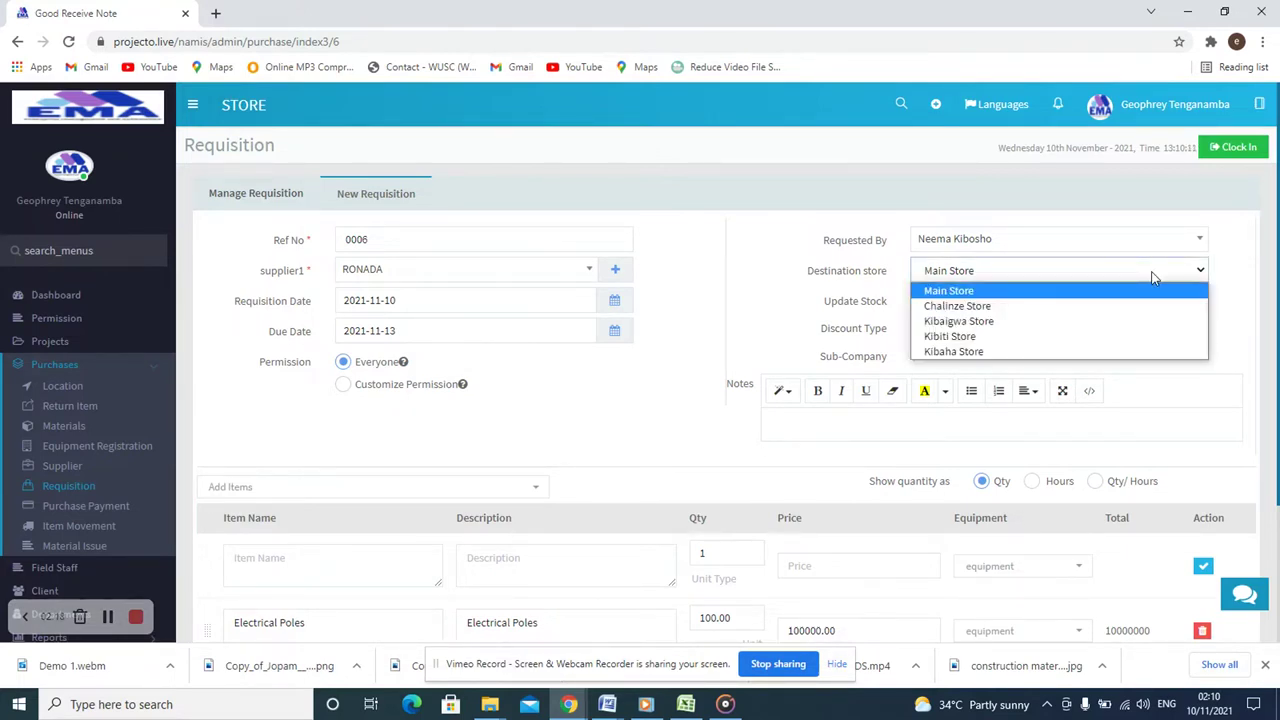
click(1128, 350)
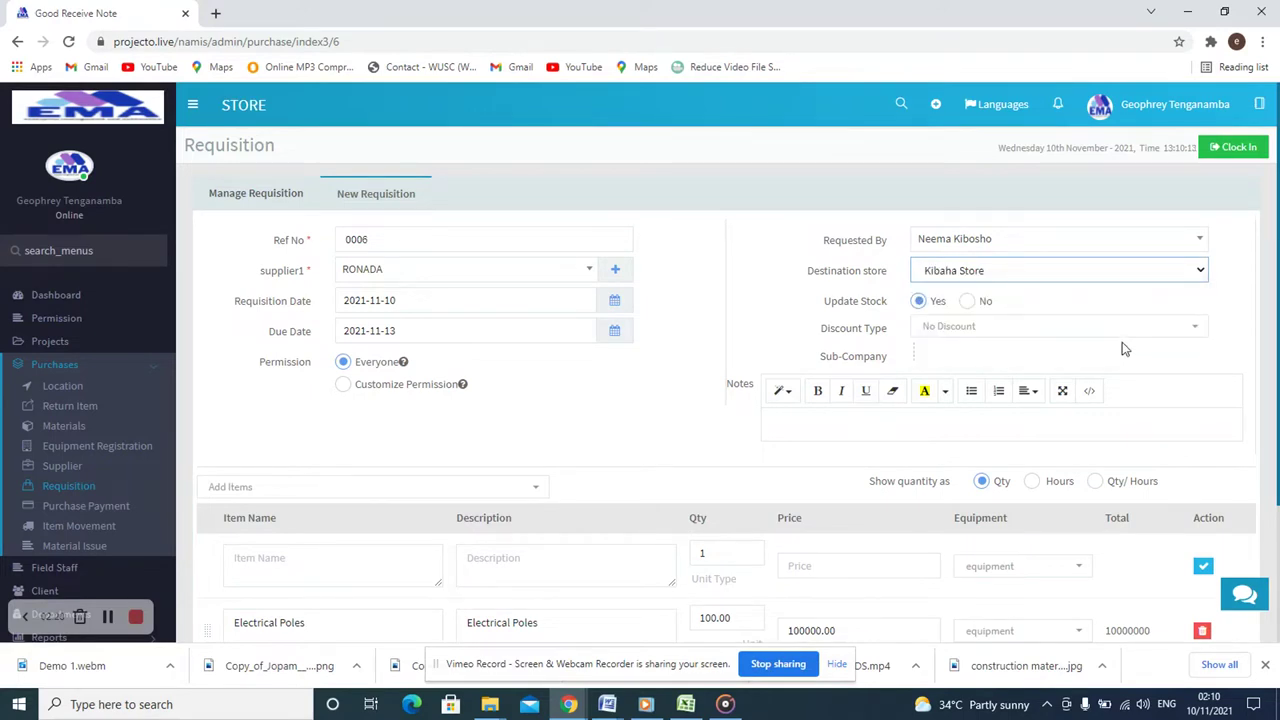
scroll(948, 390, down, 2)
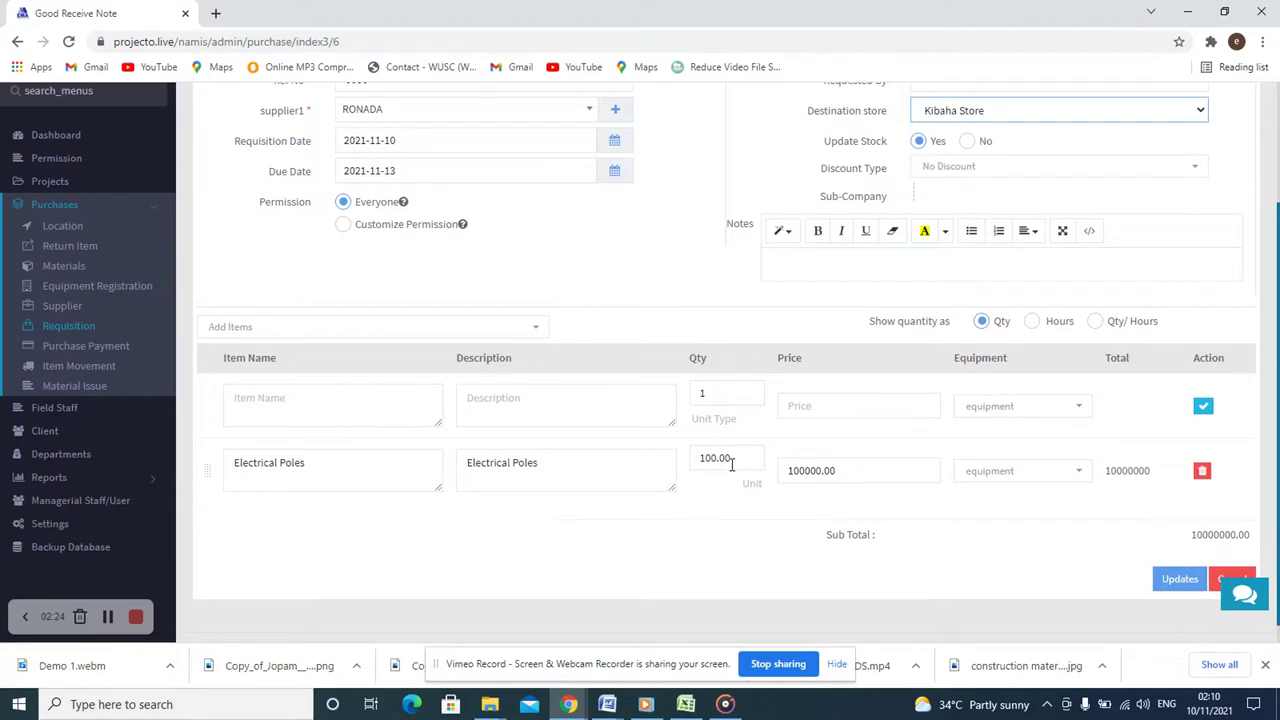
click(1181, 582)
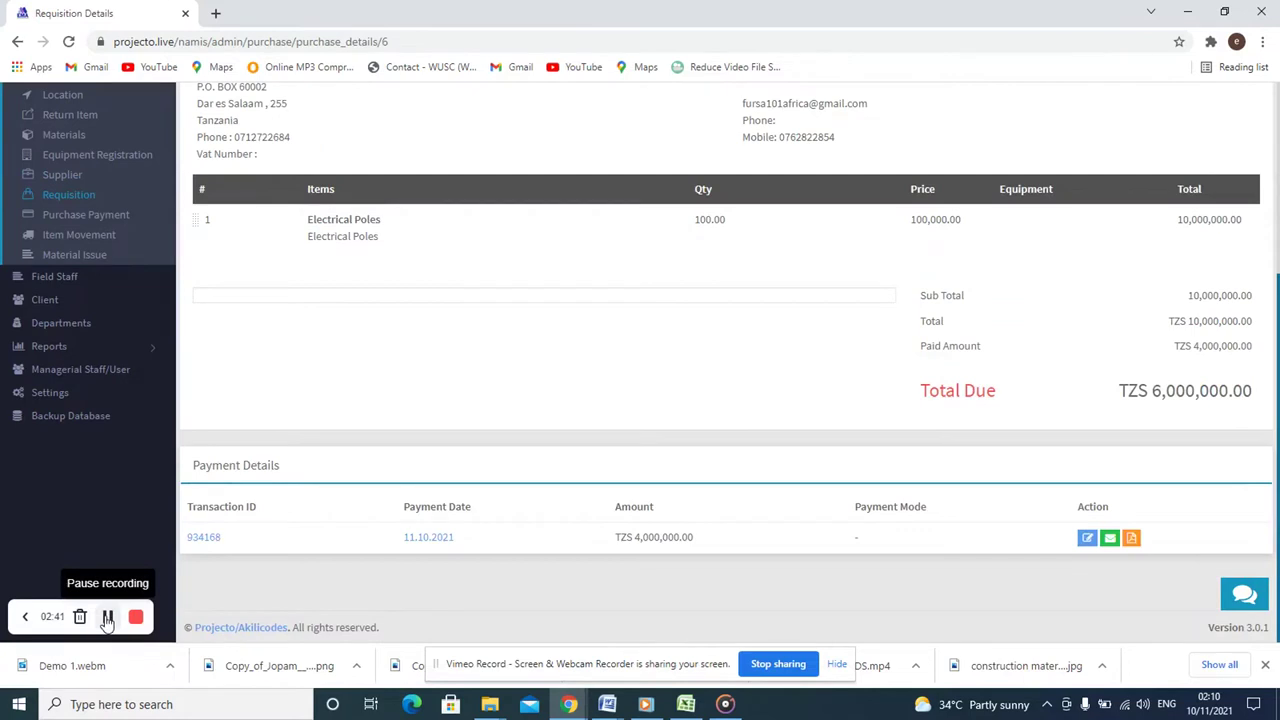
Step: Review the RONADA Electrical Poles requisition, then open the Store Balance report and examine the quantity of each item per store
scroll(1097, 401, up, 2)
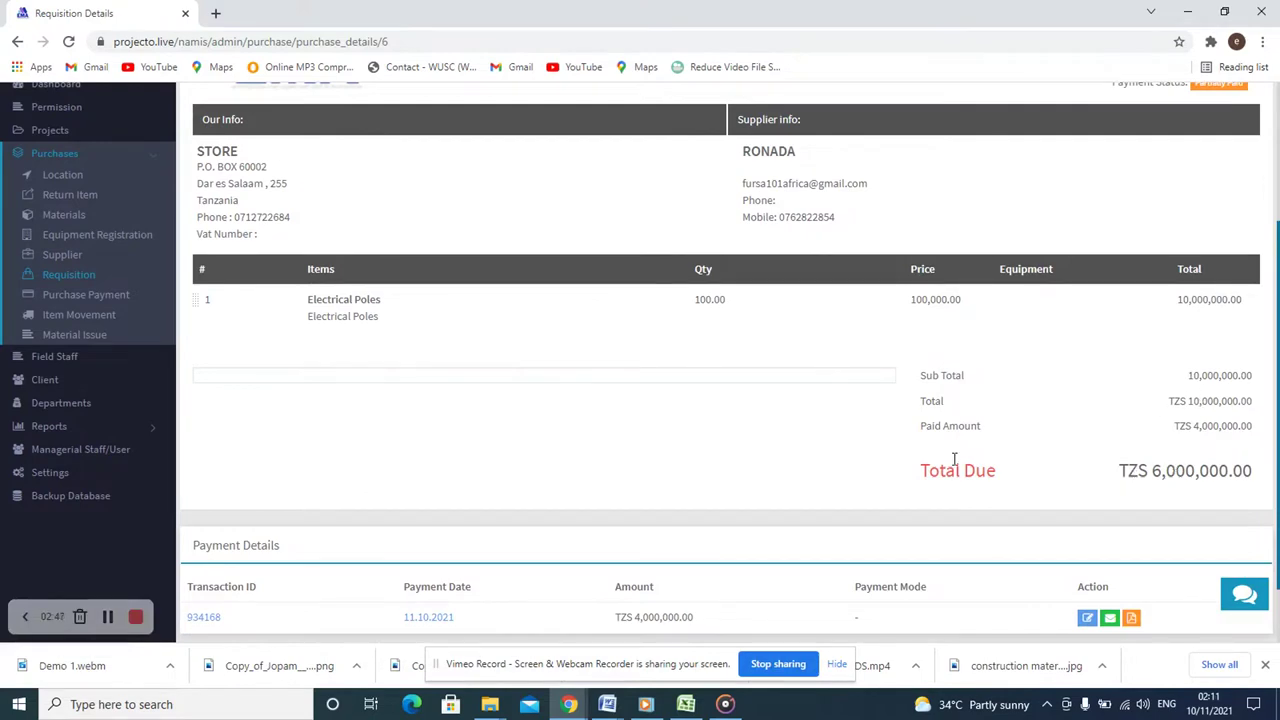
scroll(955, 462, down, 2)
scroll(740, 468, up, 5)
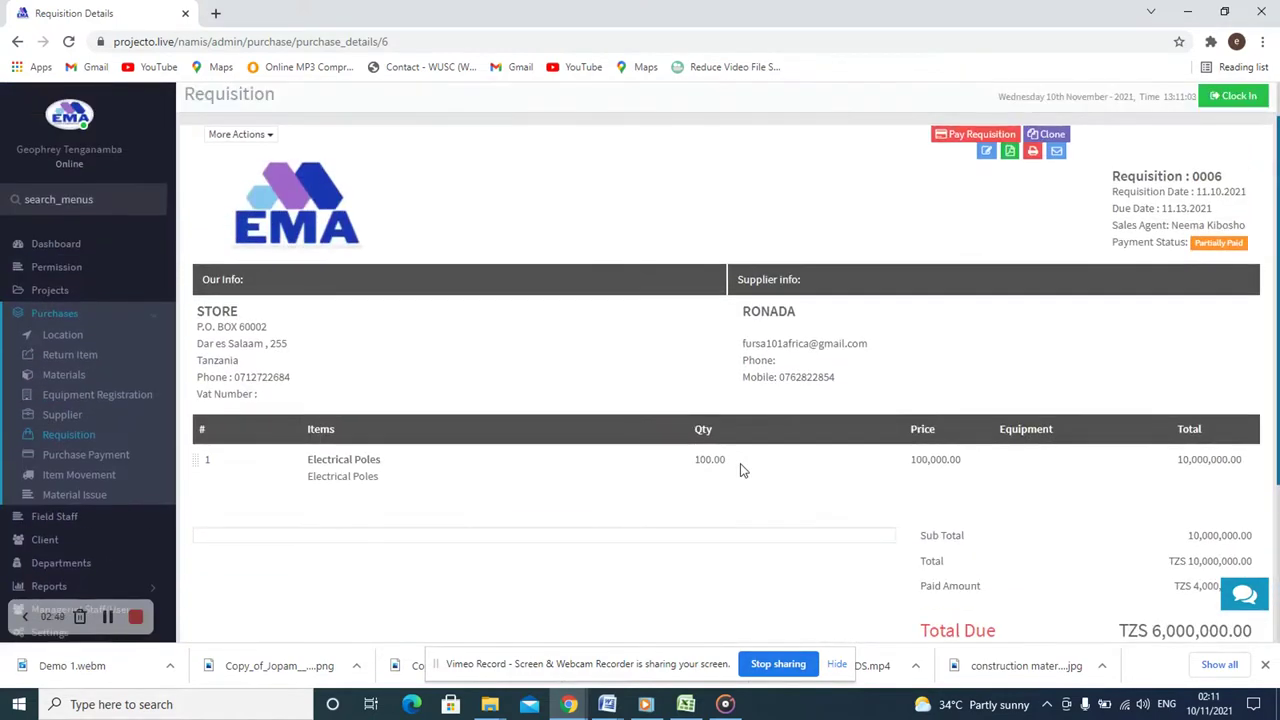
scroll(471, 503, down, 3)
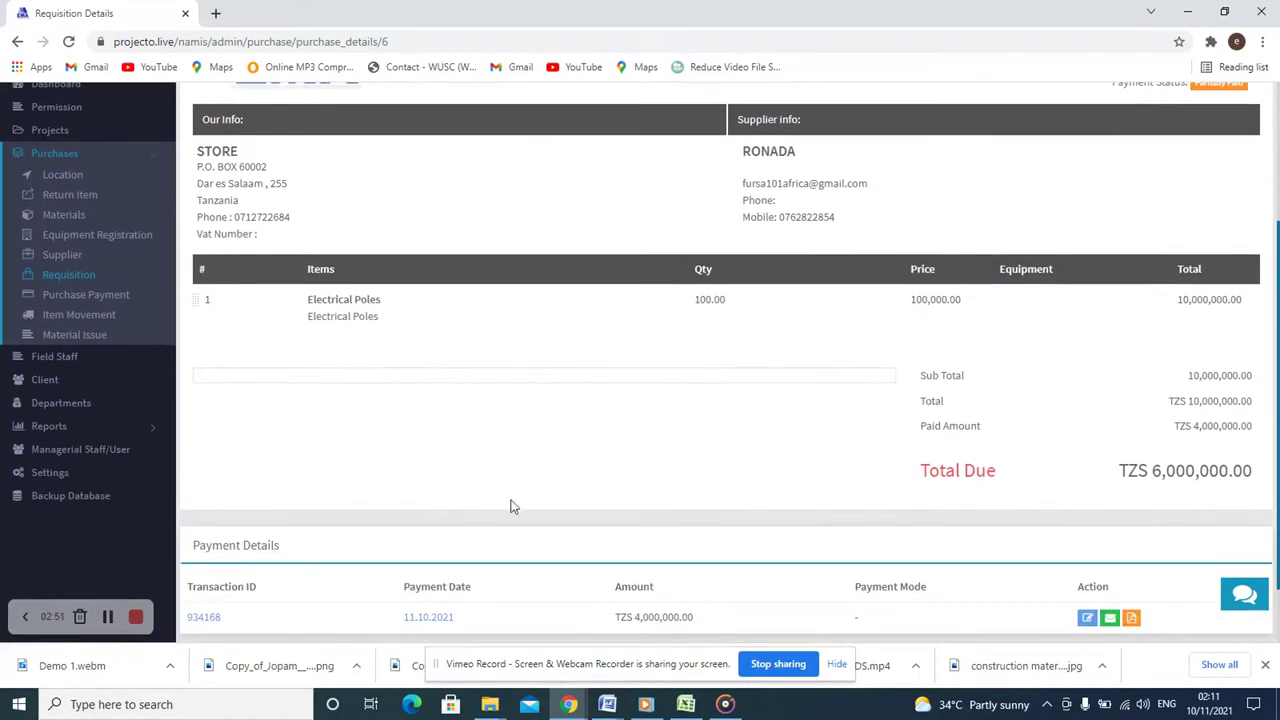
click(56, 427)
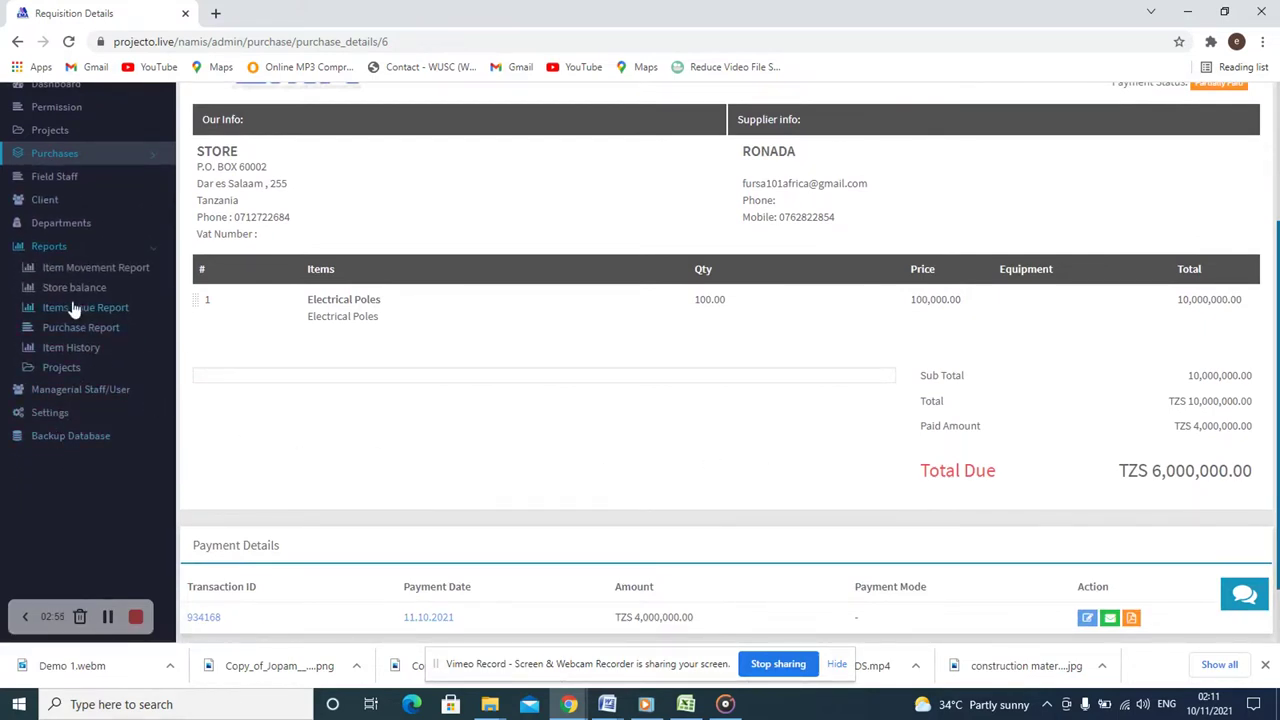
click(74, 288)
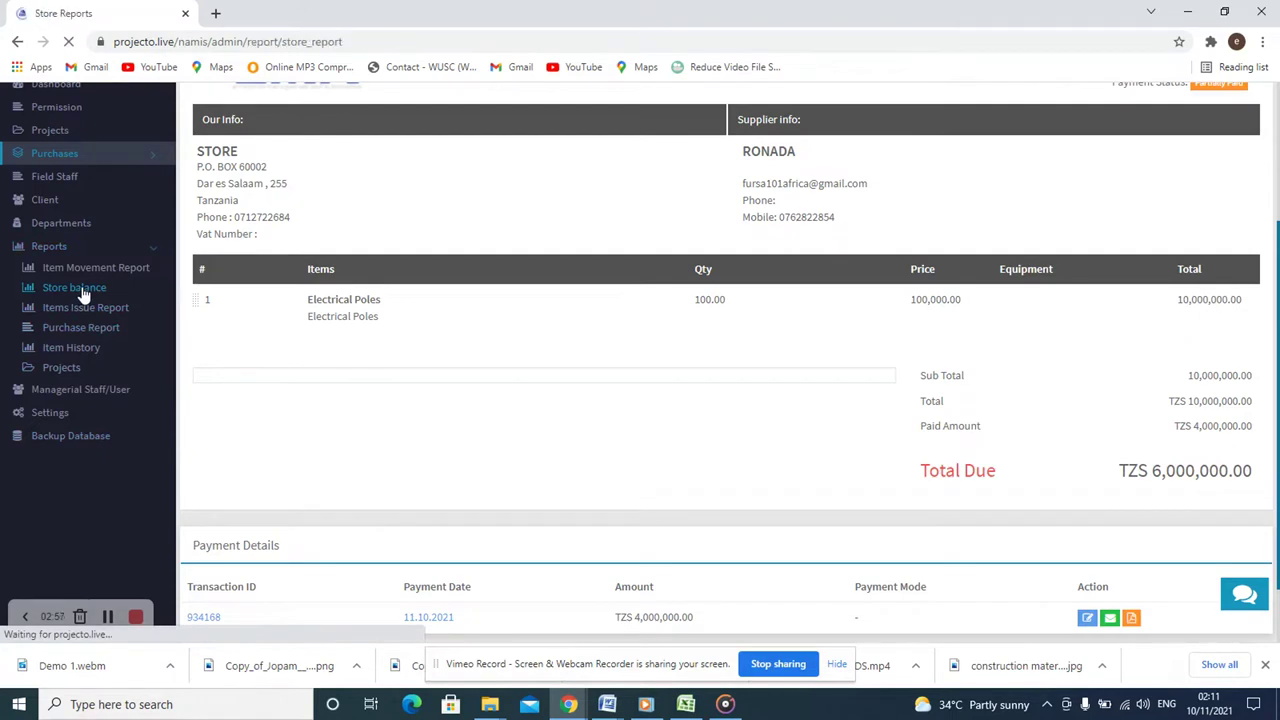
scroll(601, 510, down, 2)
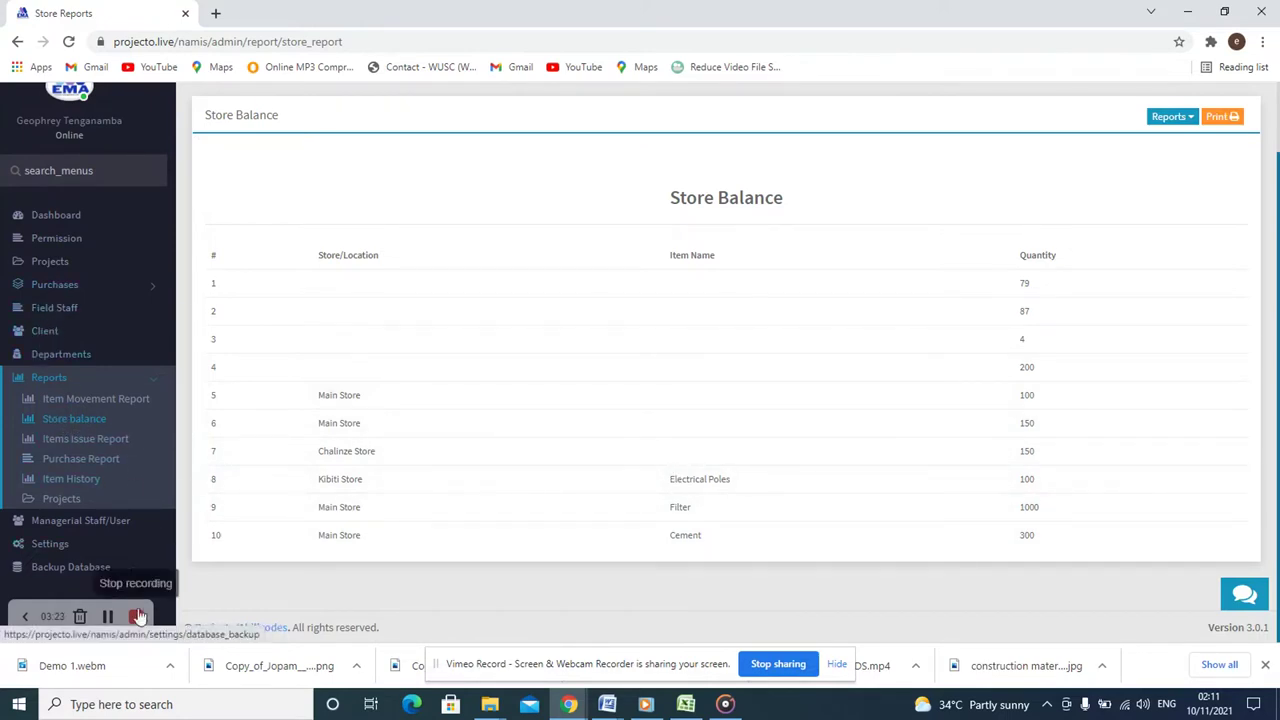
click(108, 617)
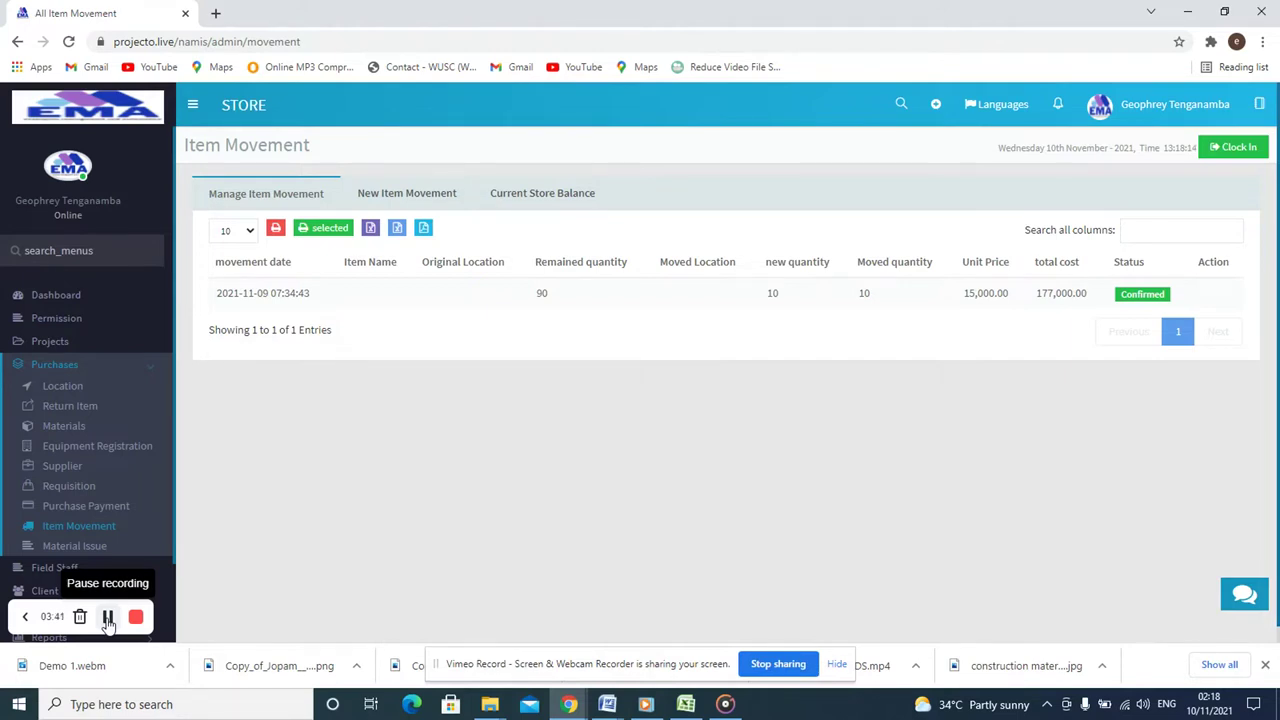
Step: Start a new item movement with Main Store as the source and Kibaha Store as the destination
click(378, 195)
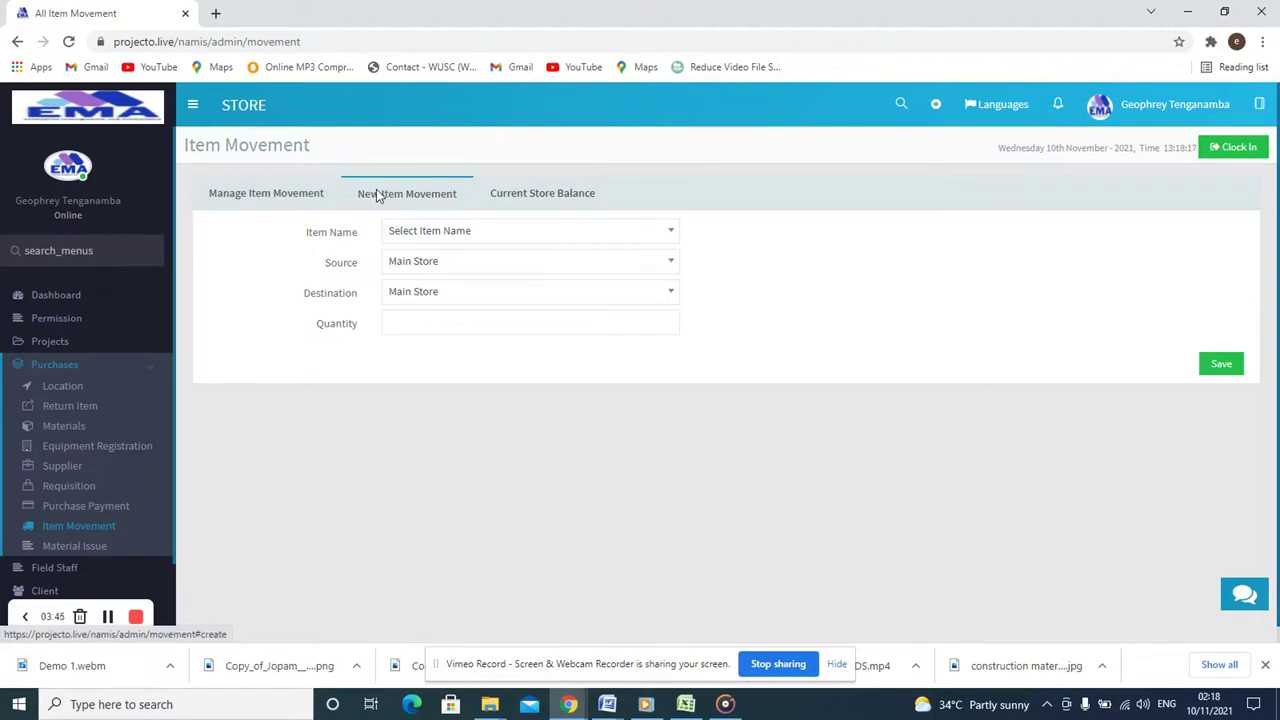
click(663, 271)
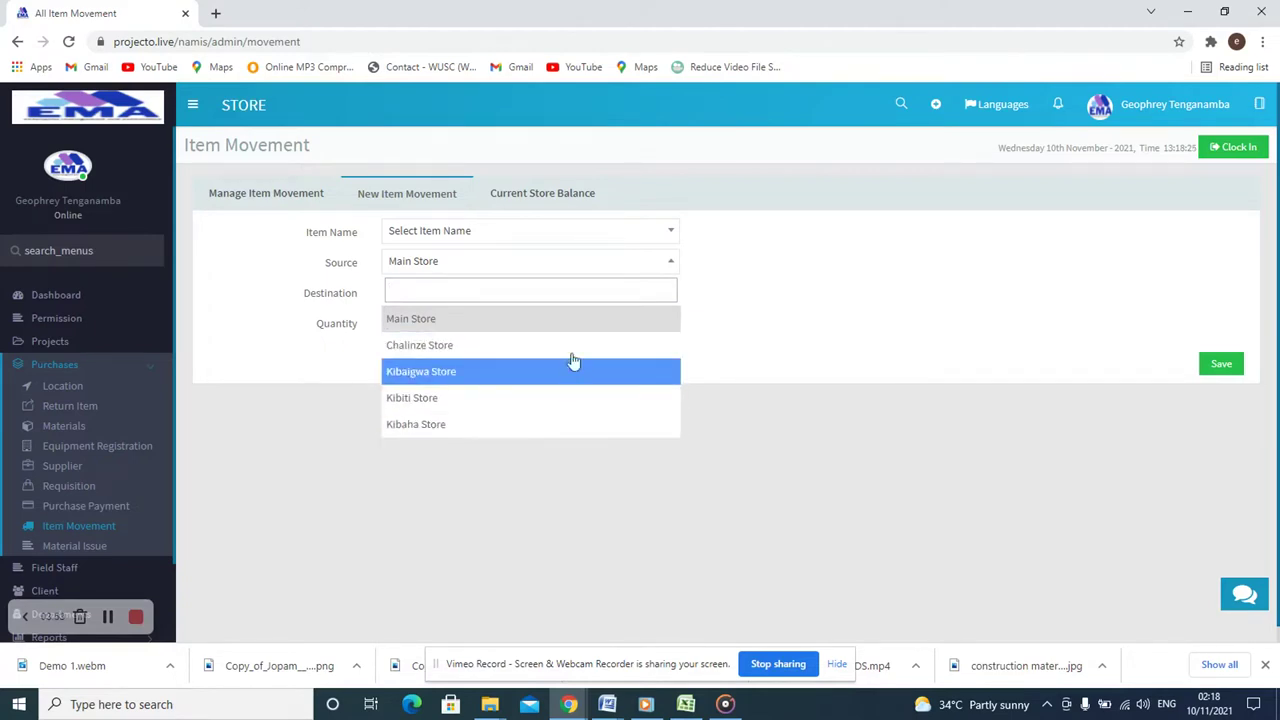
click(575, 320)
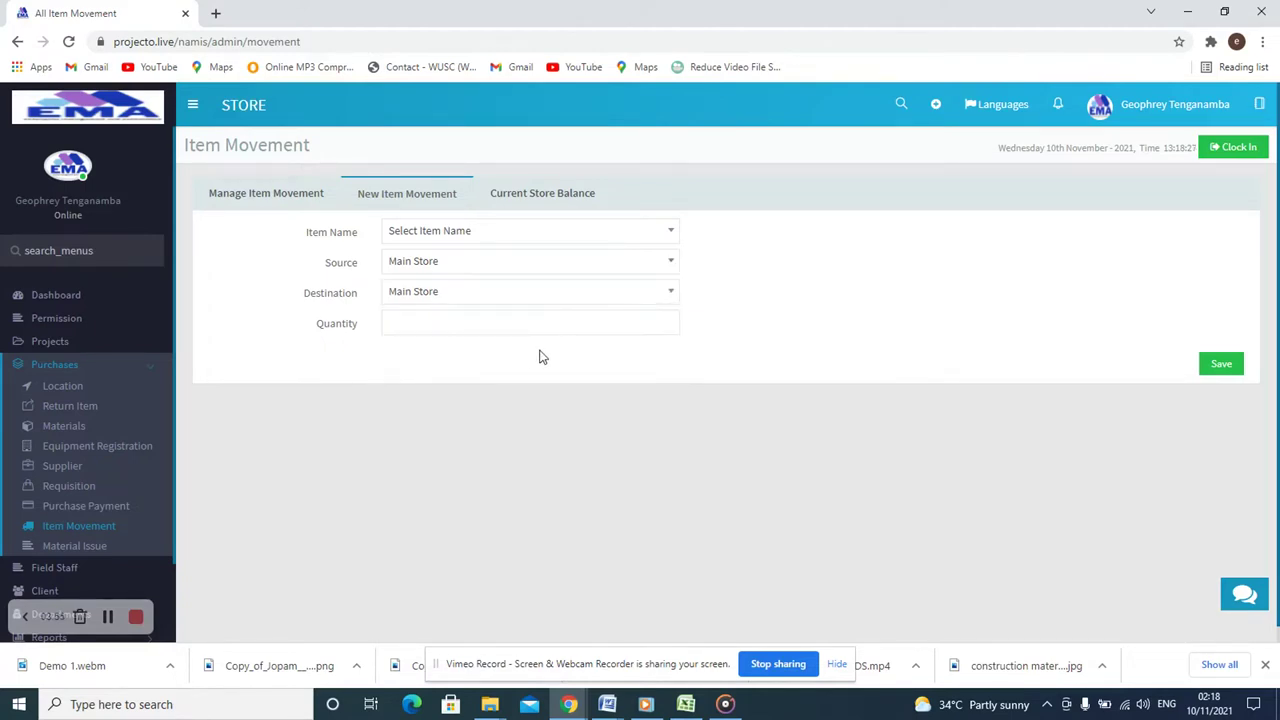
click(655, 298)
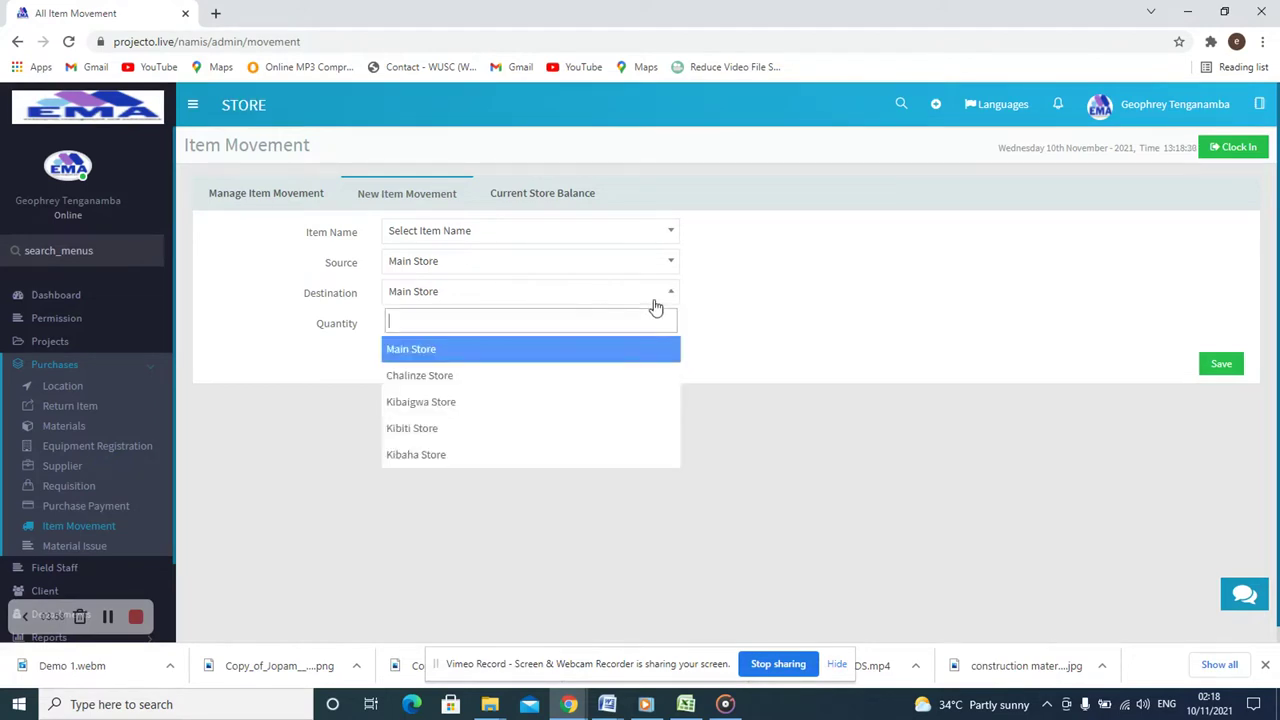
click(587, 460)
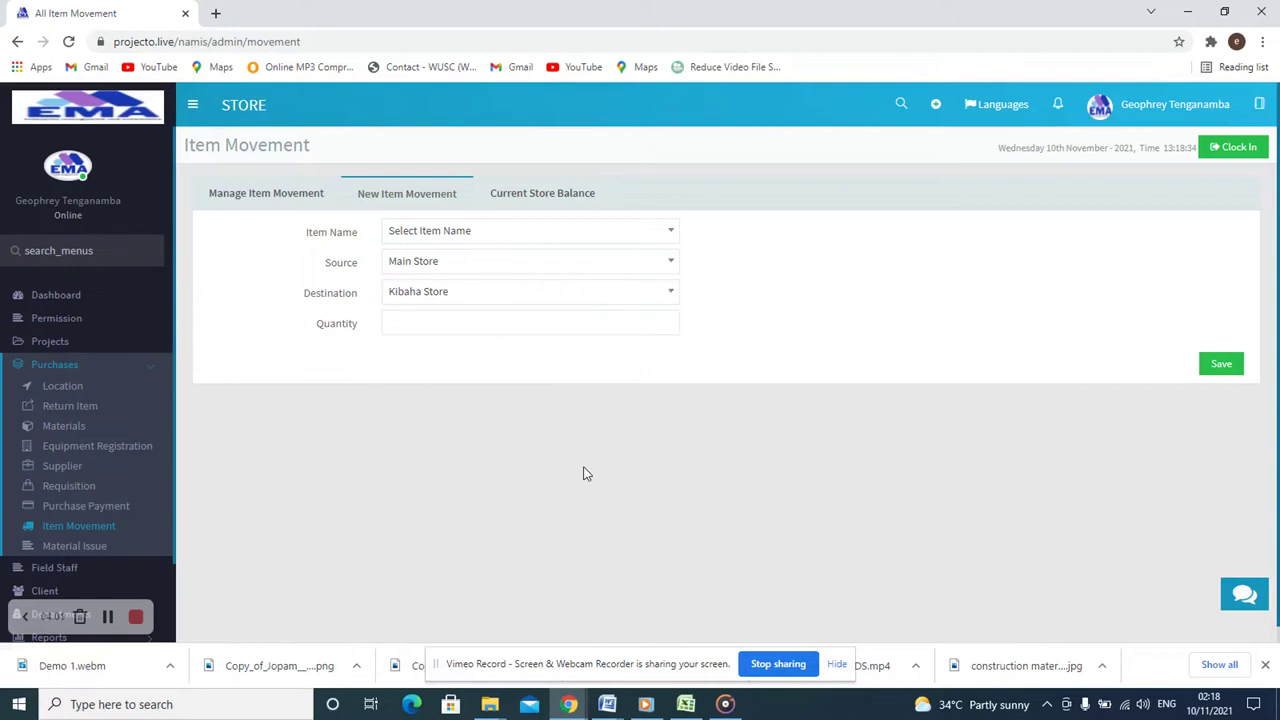
Step: Set the movement's quantity to 10 and its item to Filter, and try to save it
click(511, 330)
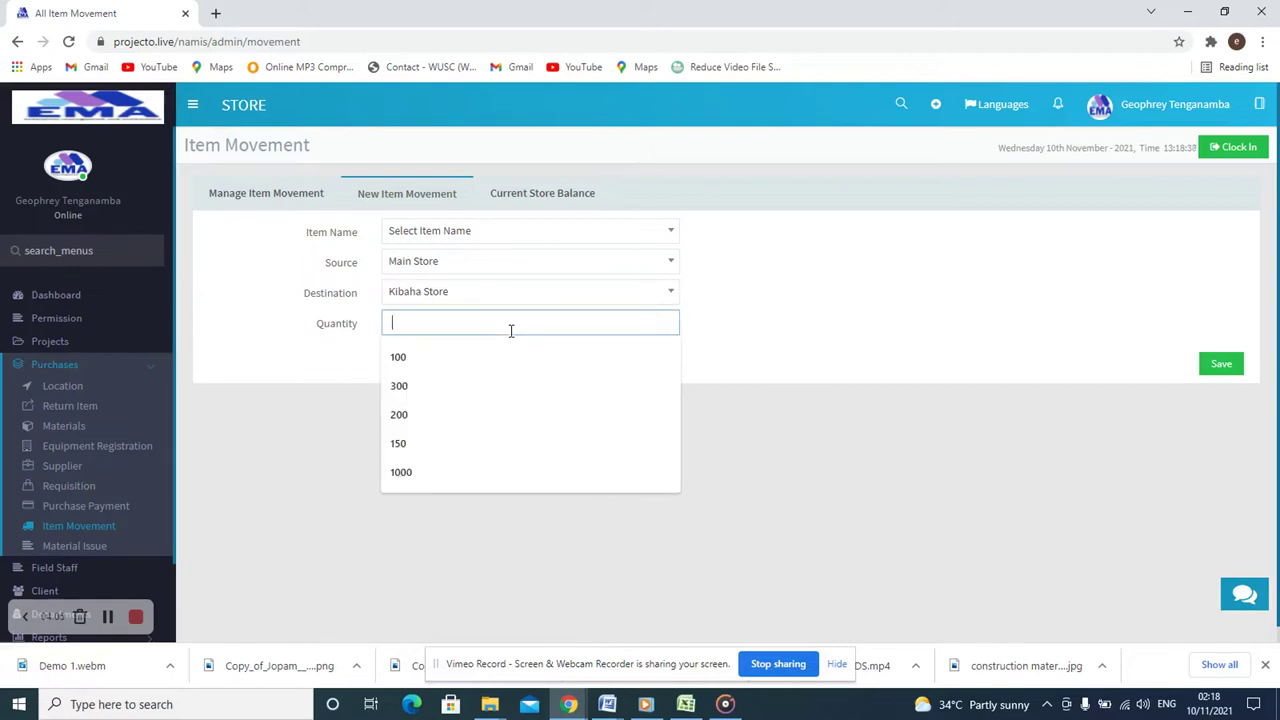
text(1)
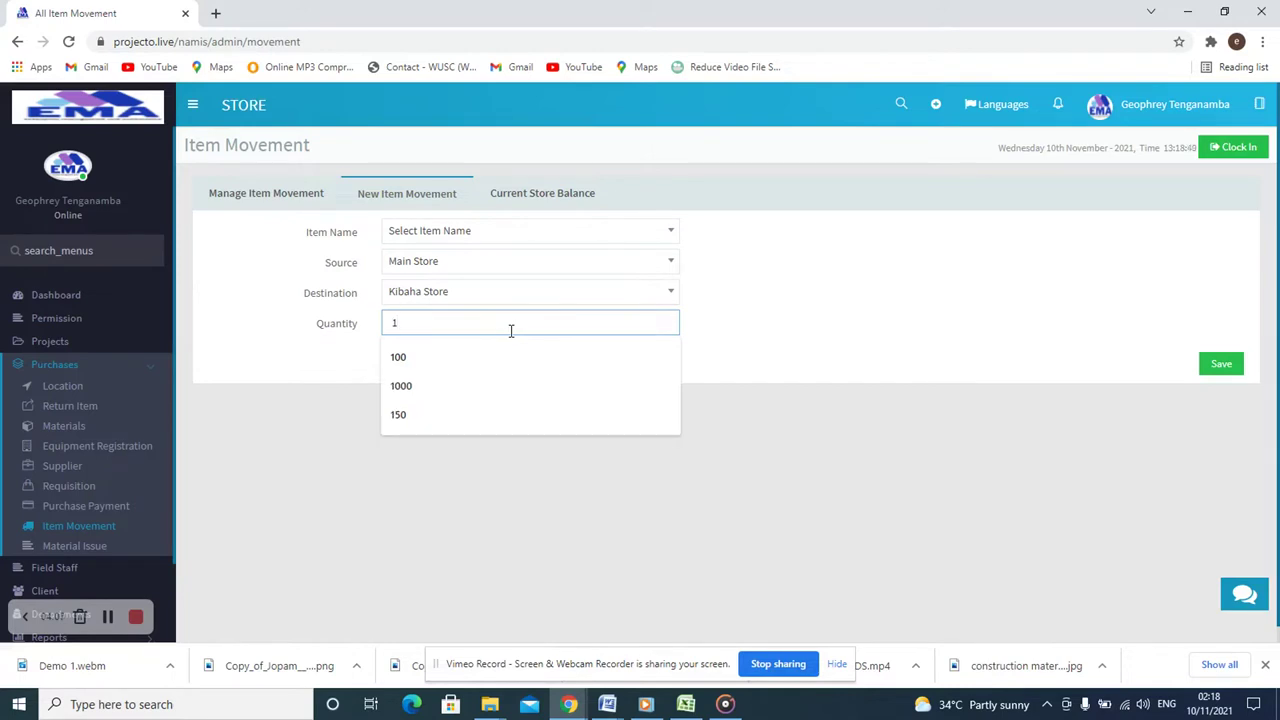
text(0)
click(830, 316)
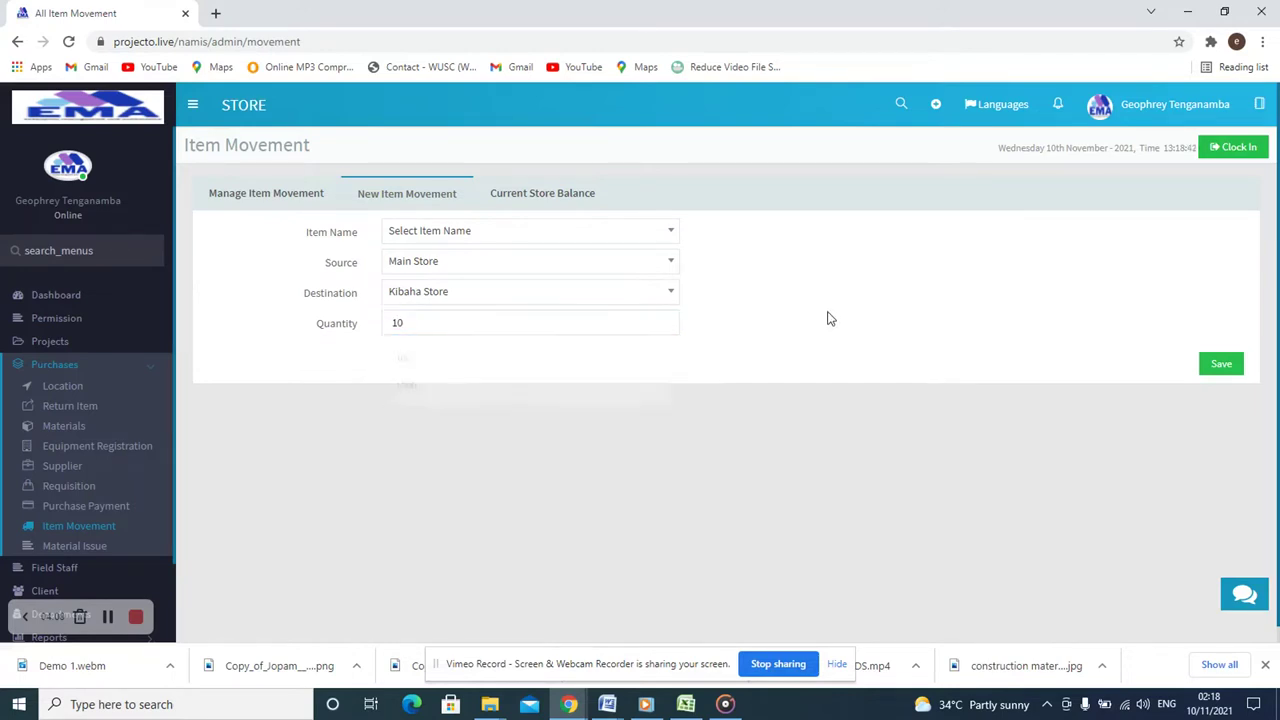
click(651, 238)
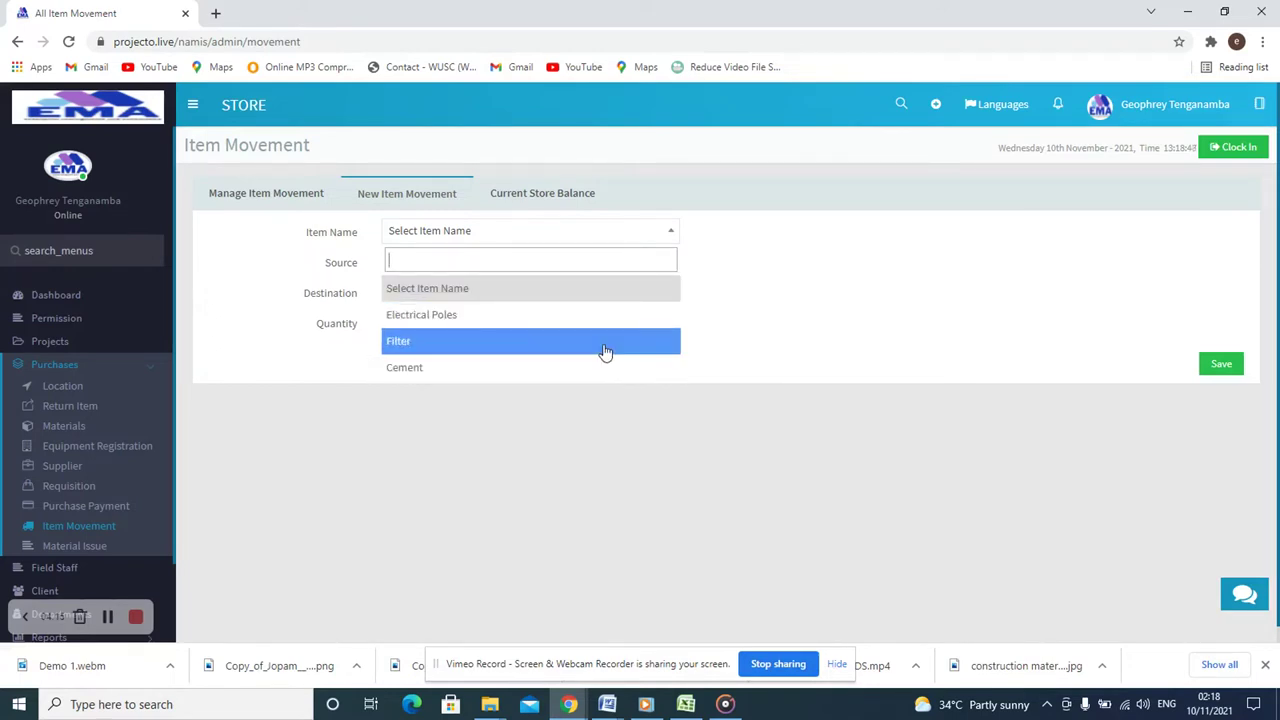
click(605, 345)
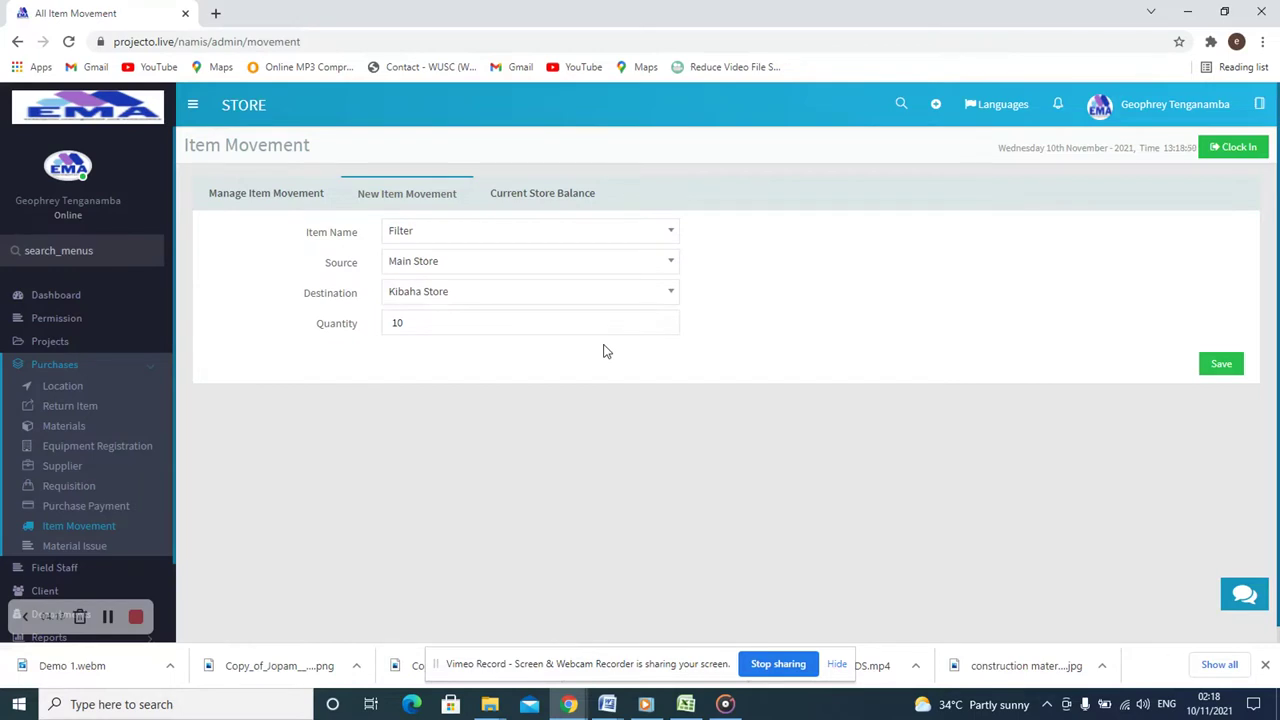
click(1220, 368)
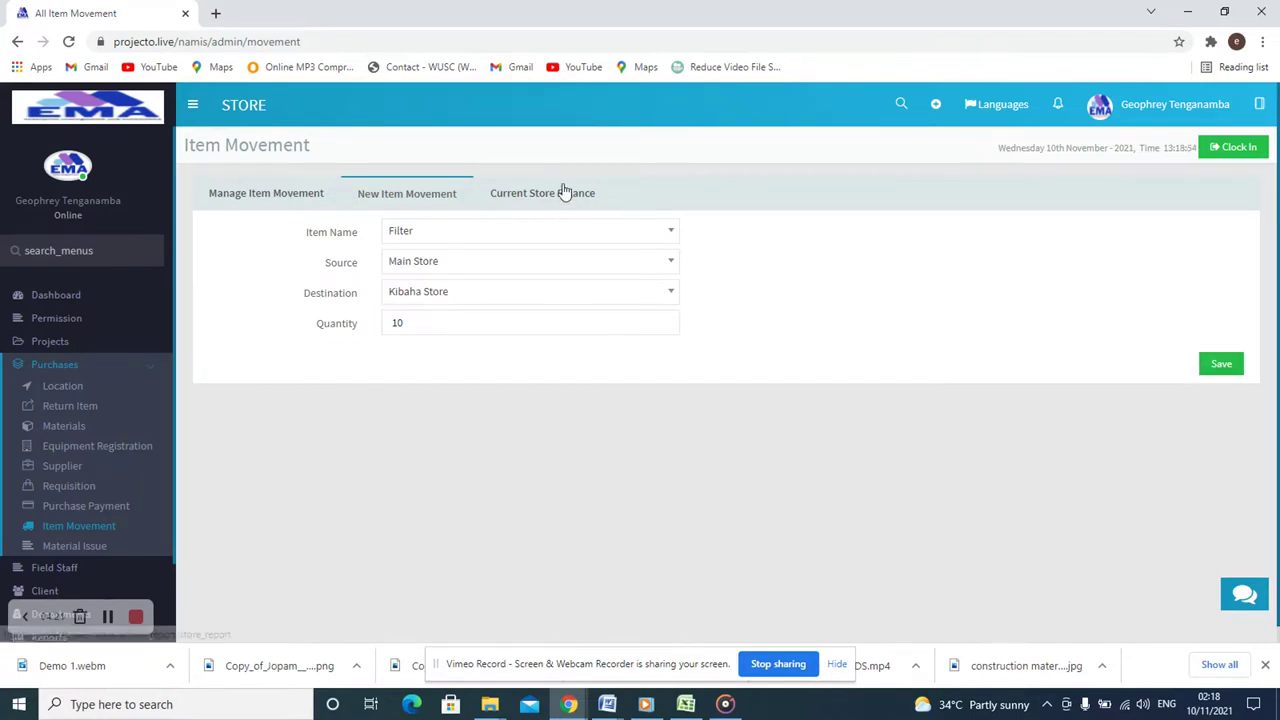
Step: Open the current store balance and examine the item quantities held in each store
click(563, 192)
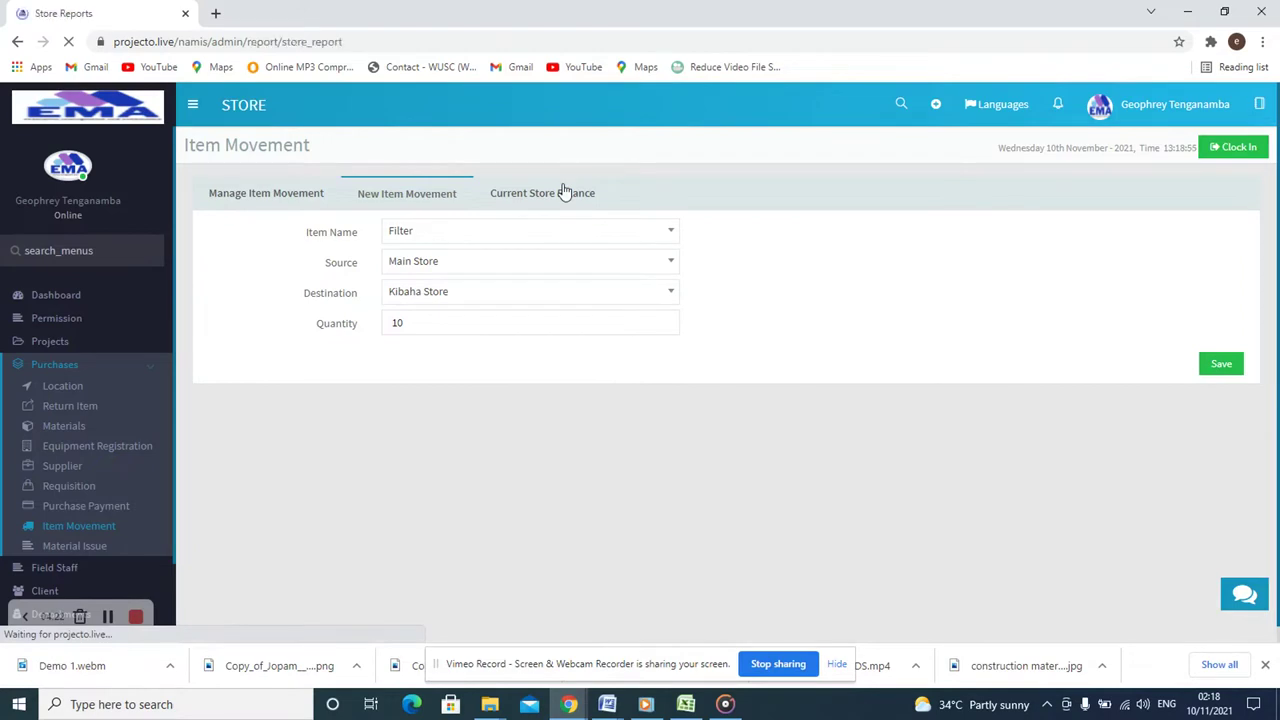
scroll(659, 453, down, 1)
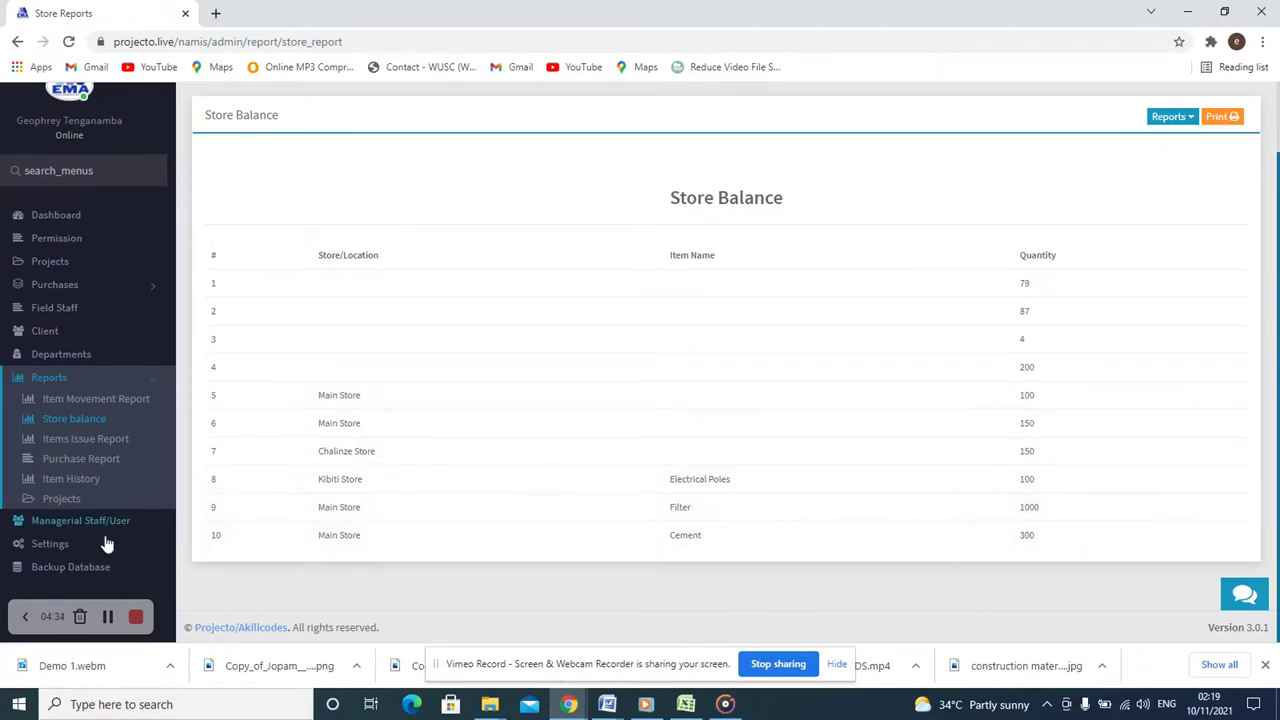
scroll(75, 460, up, 1)
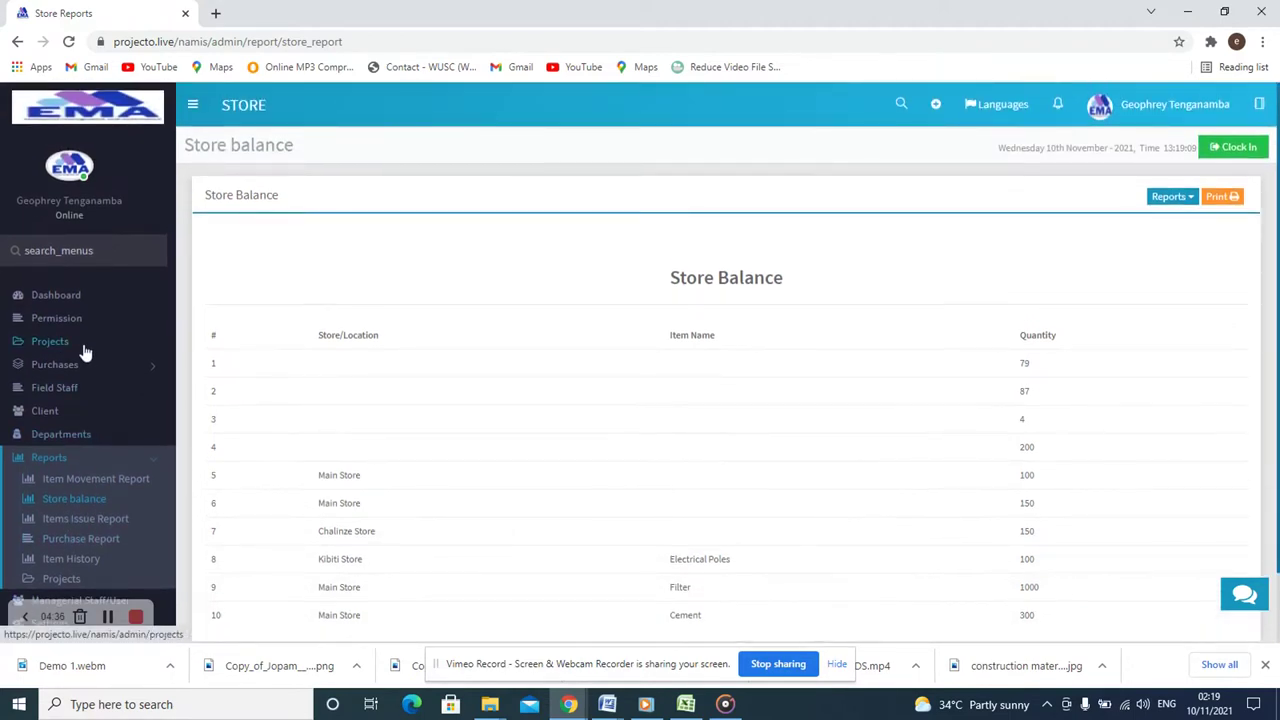
scroll(80, 490, down, 1)
scroll(90, 420, up, 2)
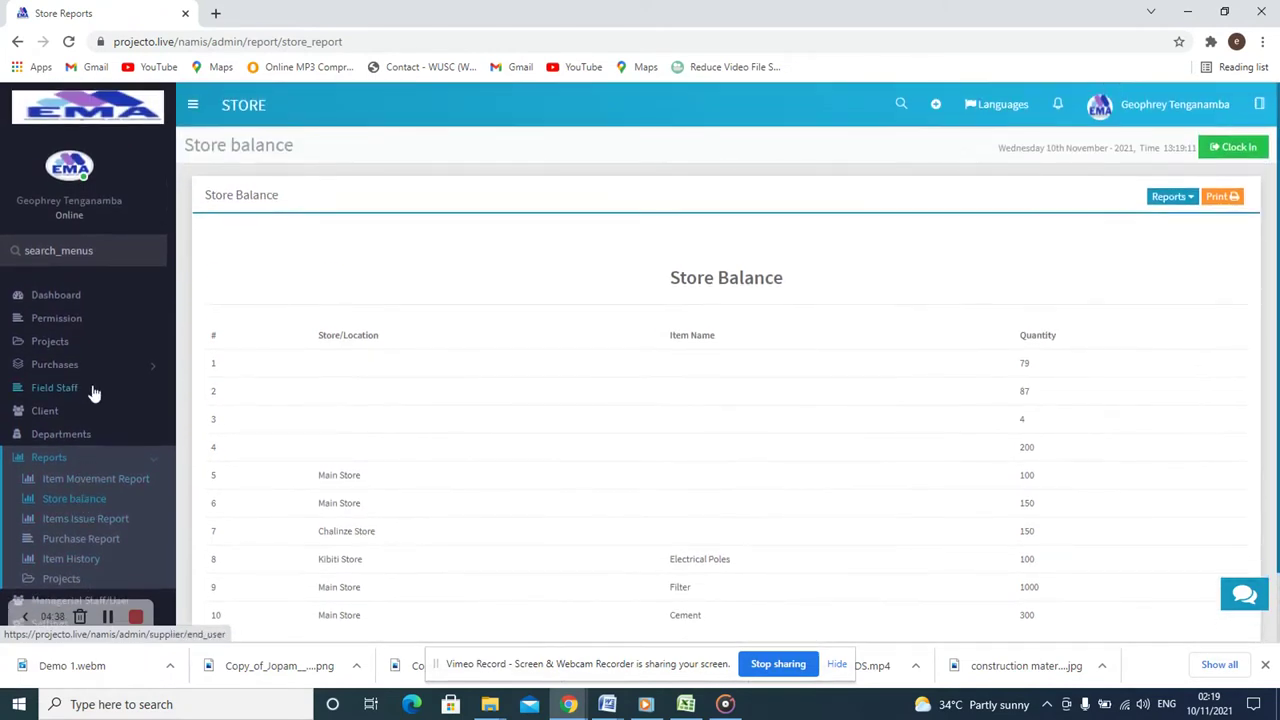
scroll(74, 523, down, 1)
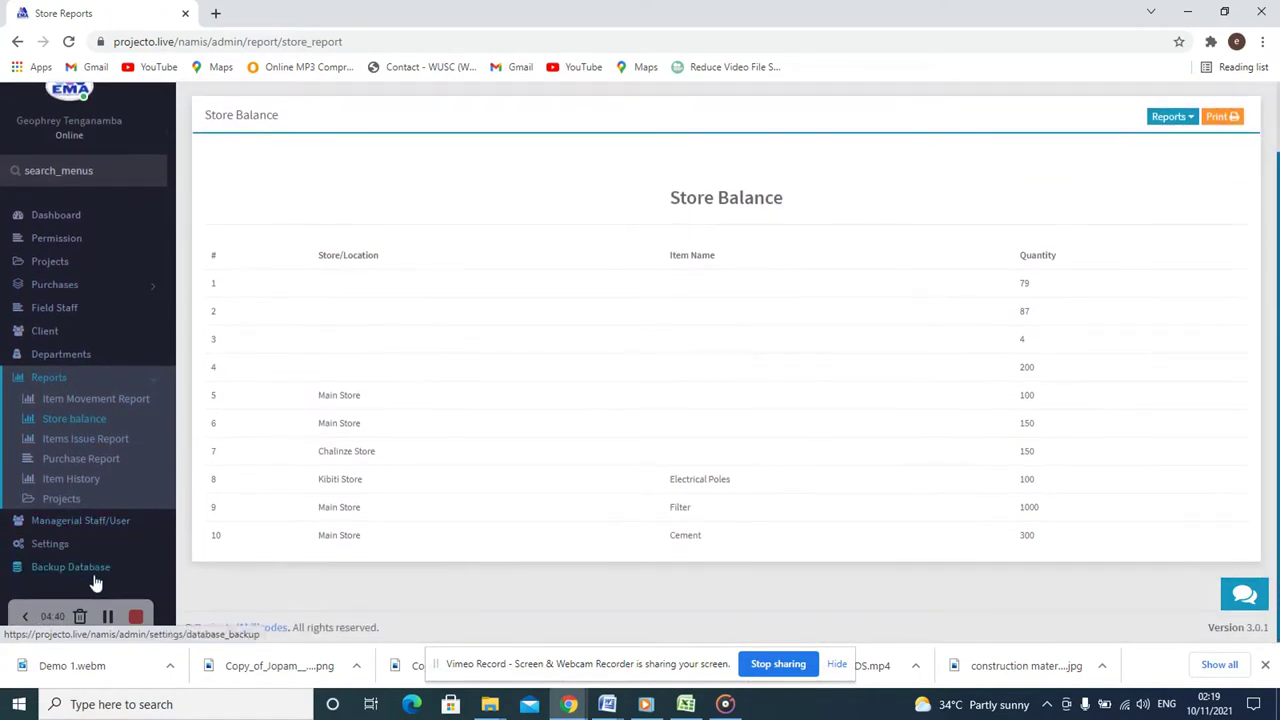
Step: Return to Item Movement and start a new movement with Filter as the item and Main Store as the source
click(77, 287)
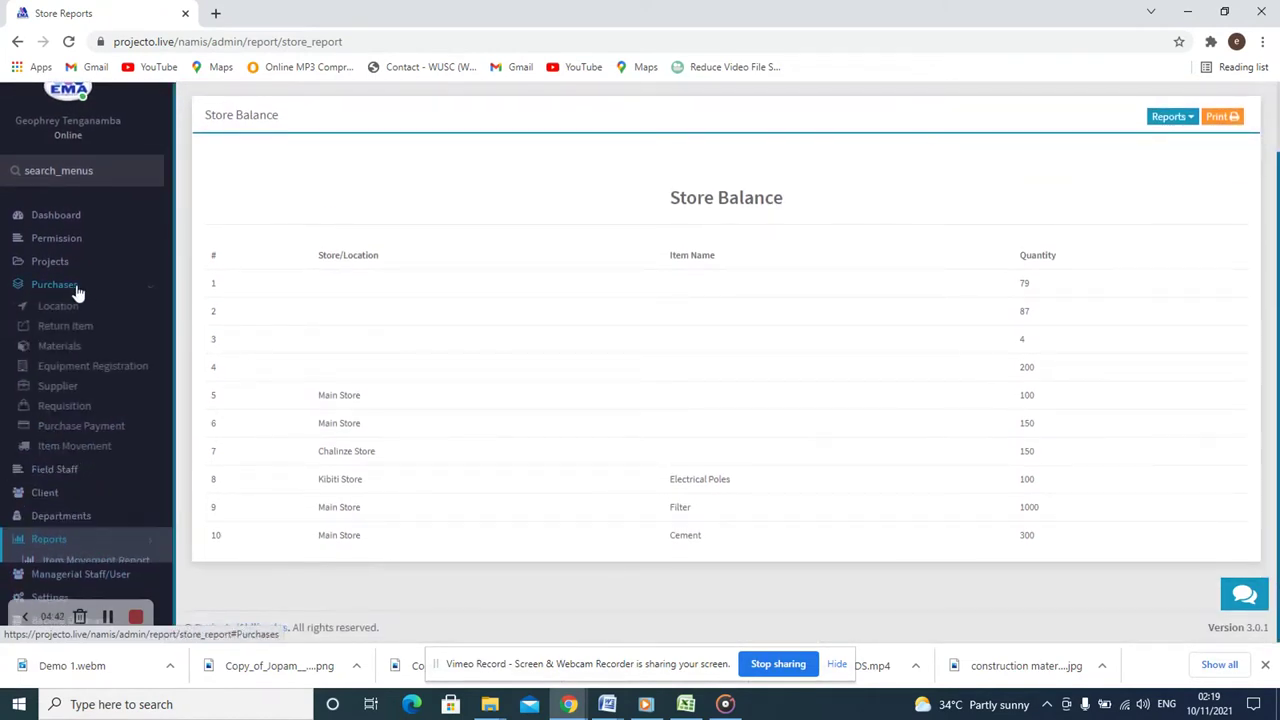
click(85, 450)
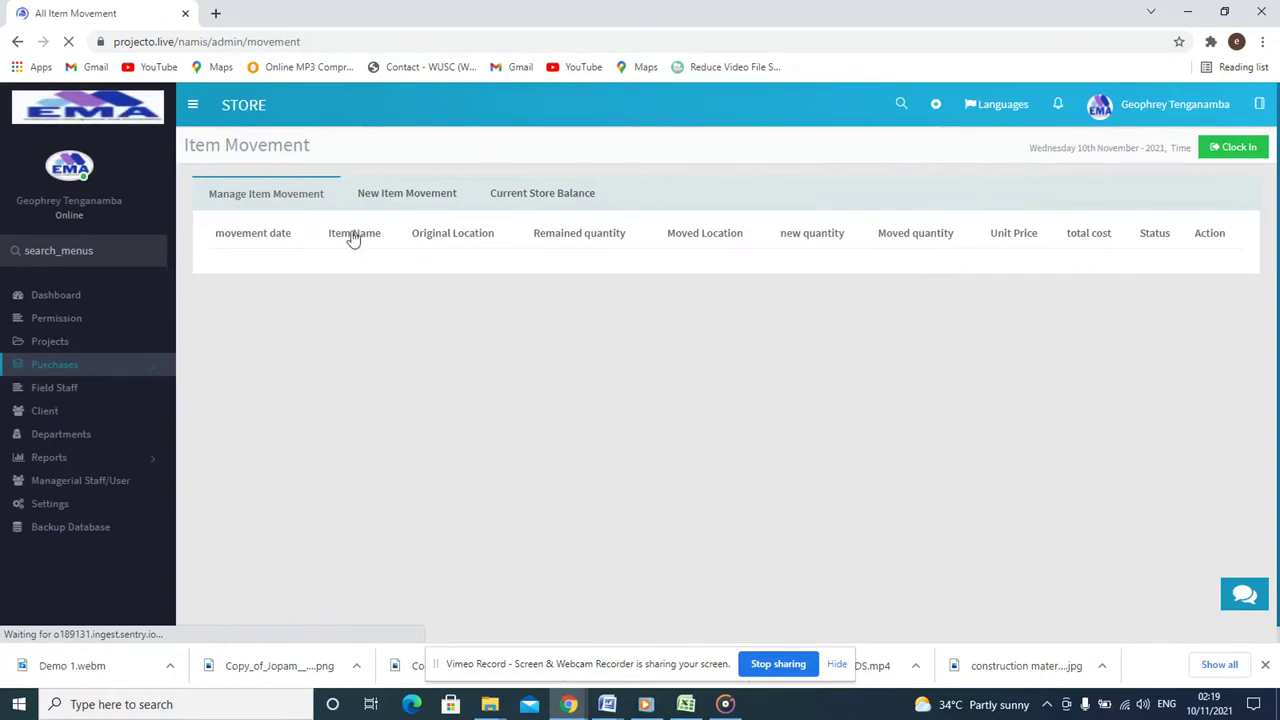
click(377, 199)
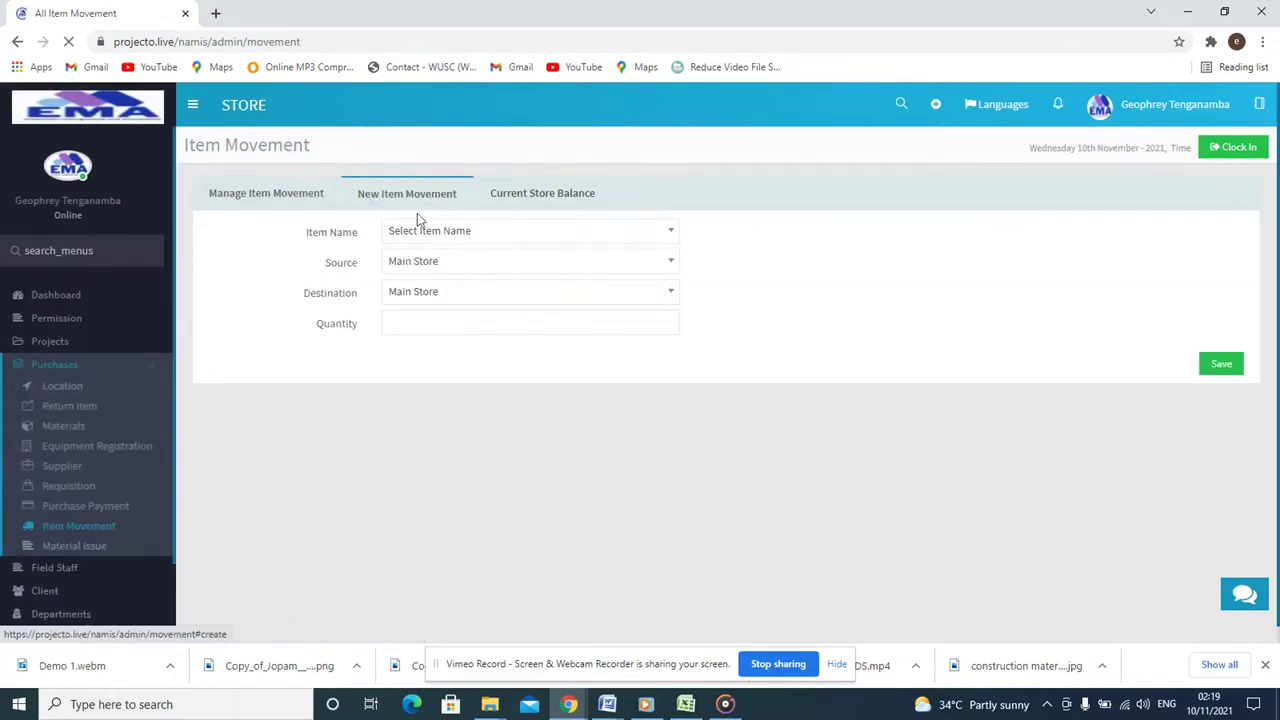
click(563, 263)
click(657, 236)
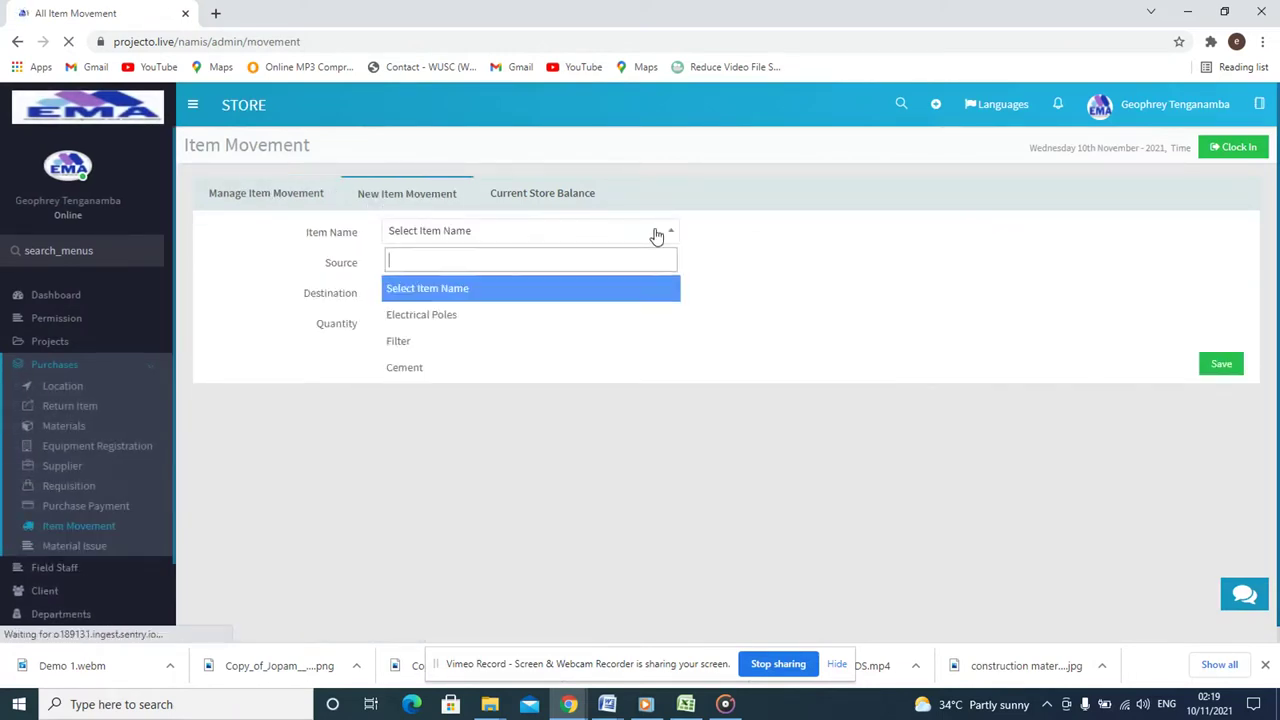
click(443, 350)
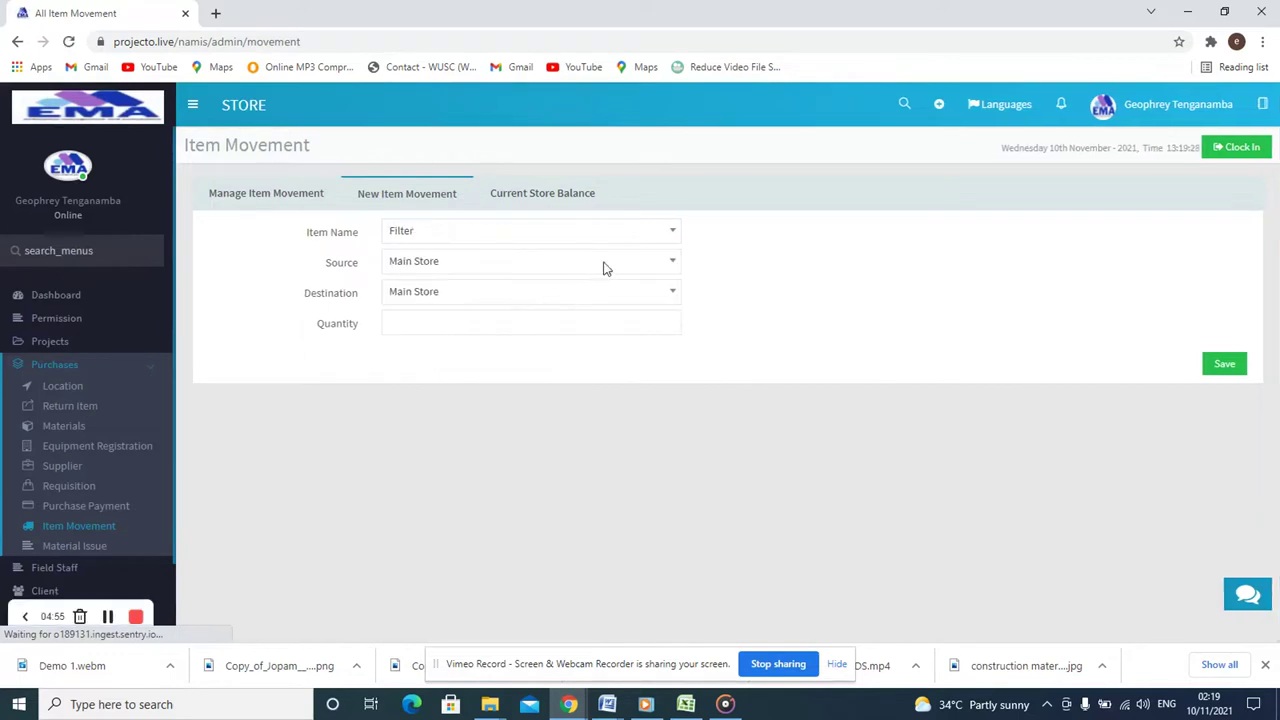
click(603, 266)
click(497, 320)
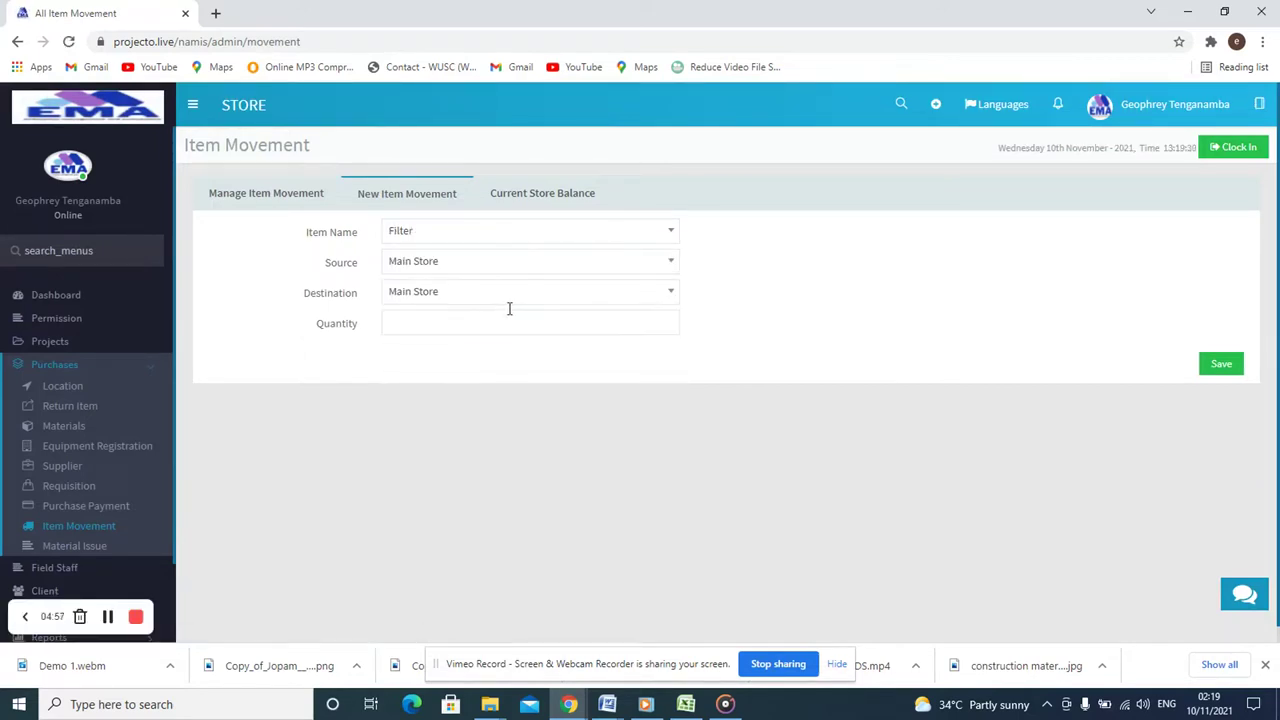
Step: Set the Filter movement's destination to Kibaha Store and its quantity to 10, and save the movement
click(642, 303)
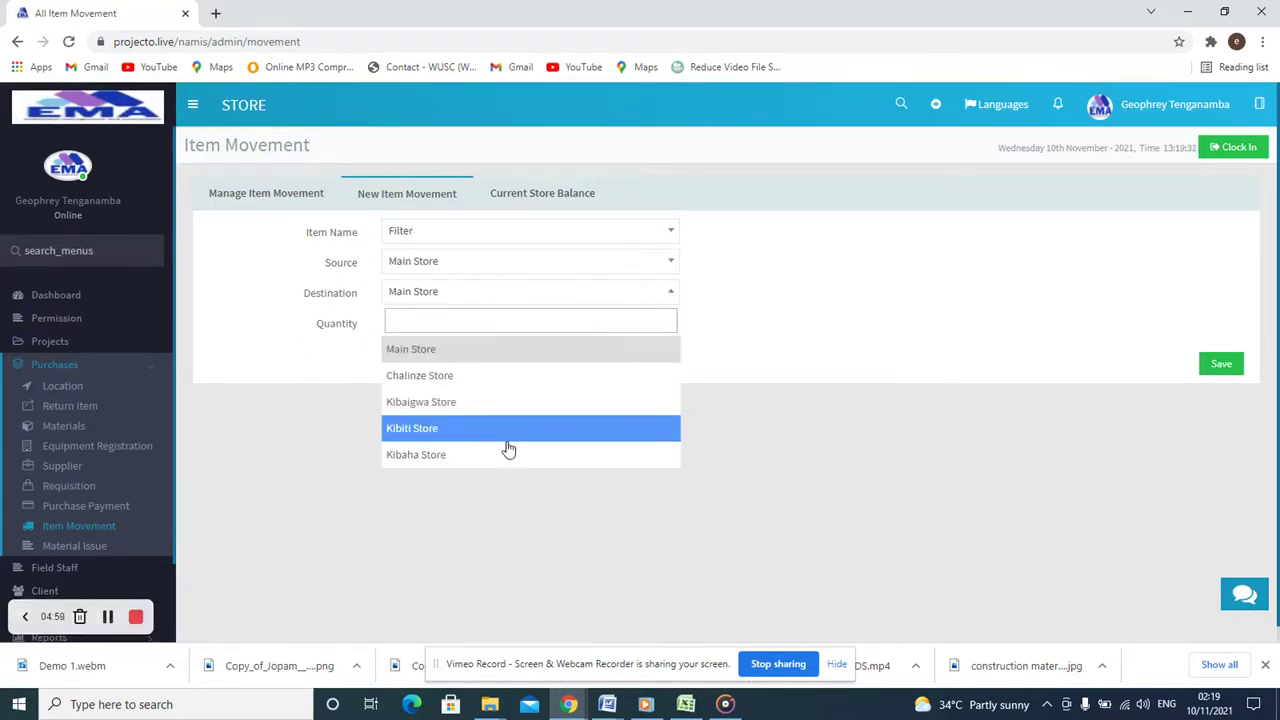
click(504, 431)
click(450, 324)
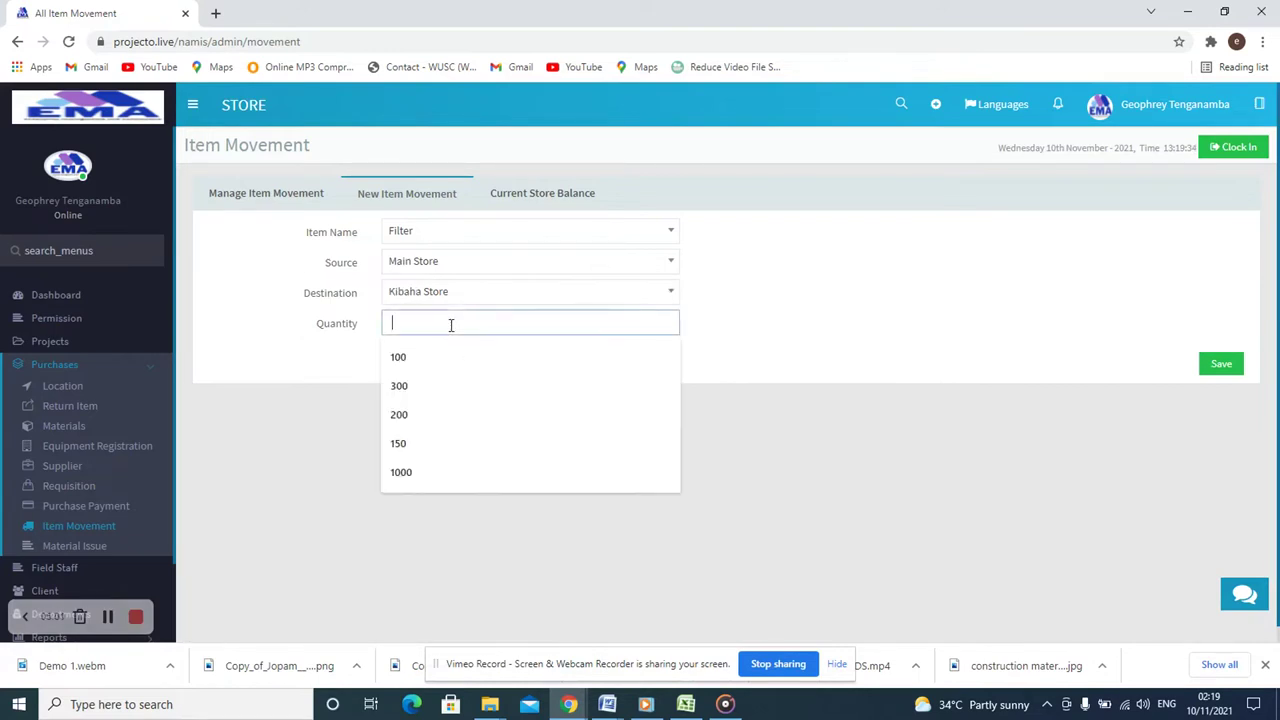
text(10)
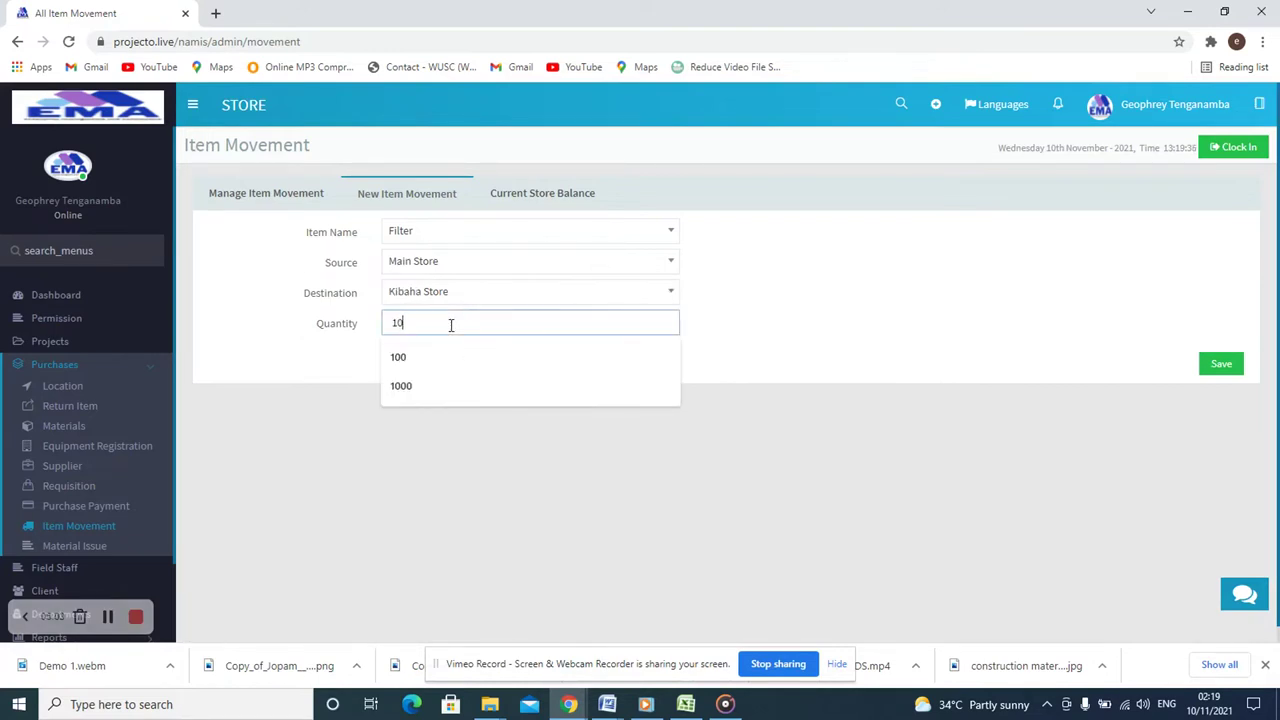
click(897, 282)
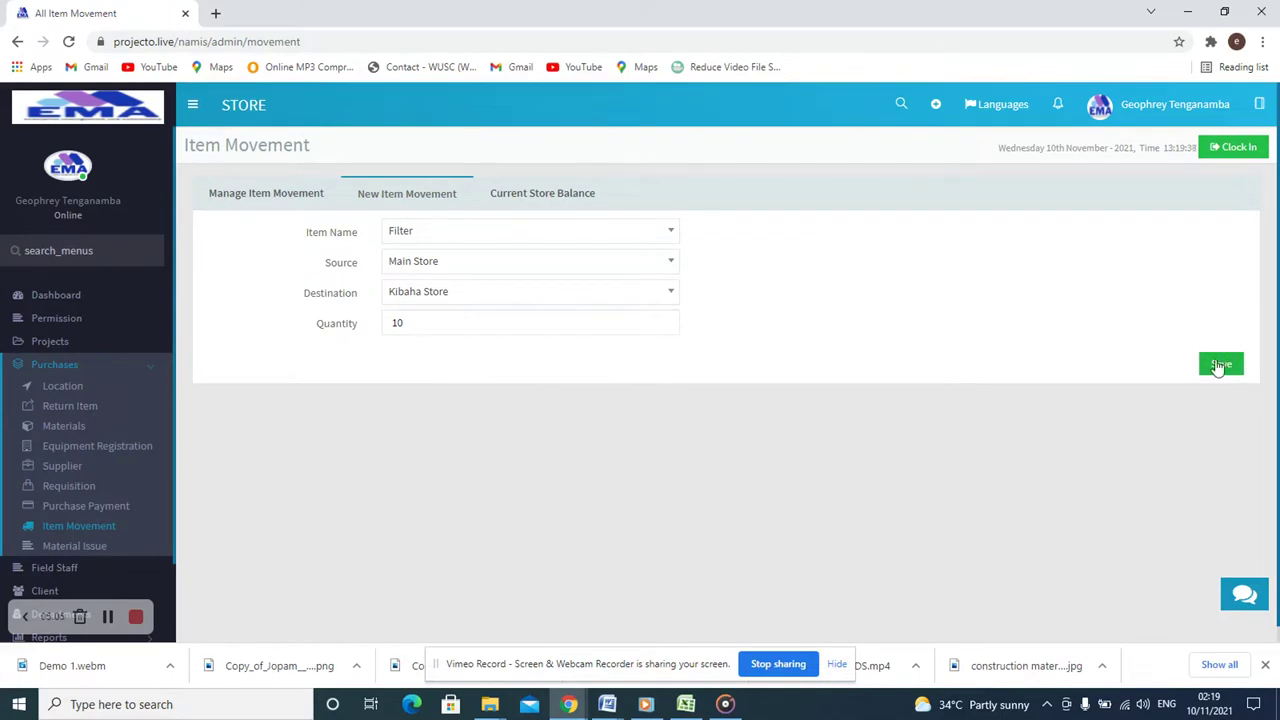
click(1218, 366)
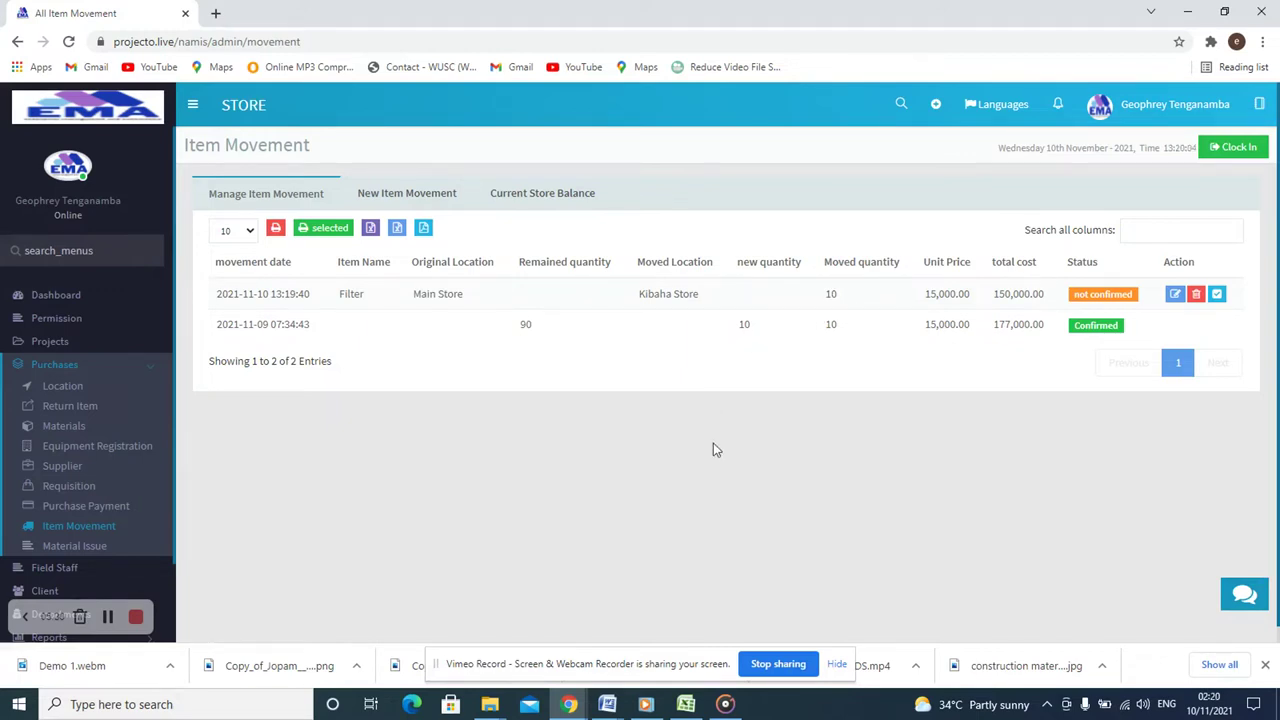
Step: Open the current store balance and examine the item quantities per store after the Filter movement
click(534, 195)
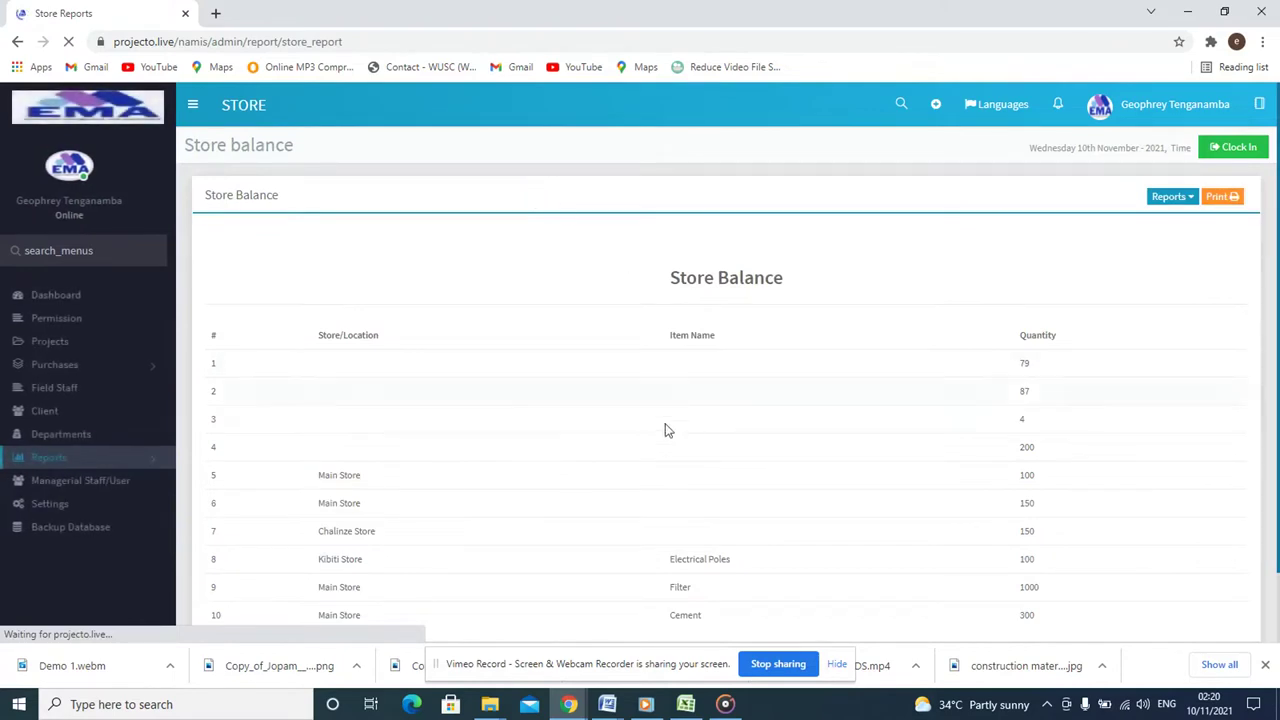
scroll(668, 462, down, 1)
scroll(500, 457, up, 1)
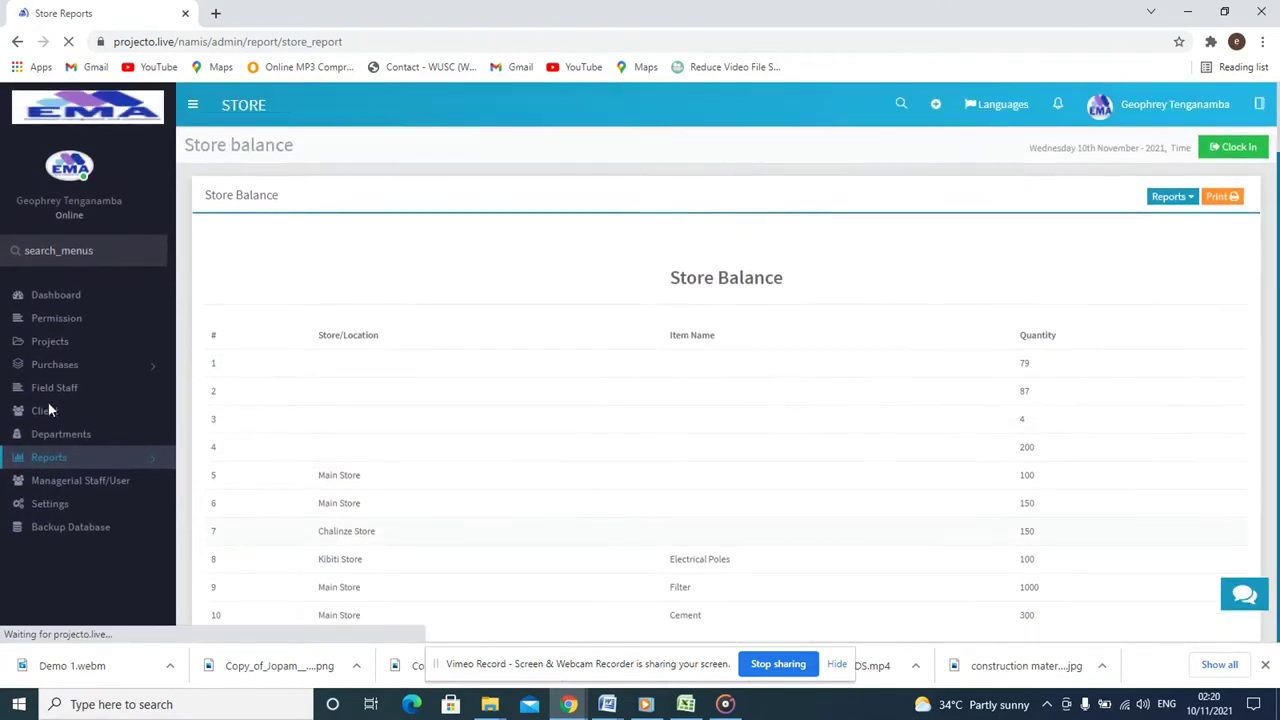
scroll(60, 440, down, 1)
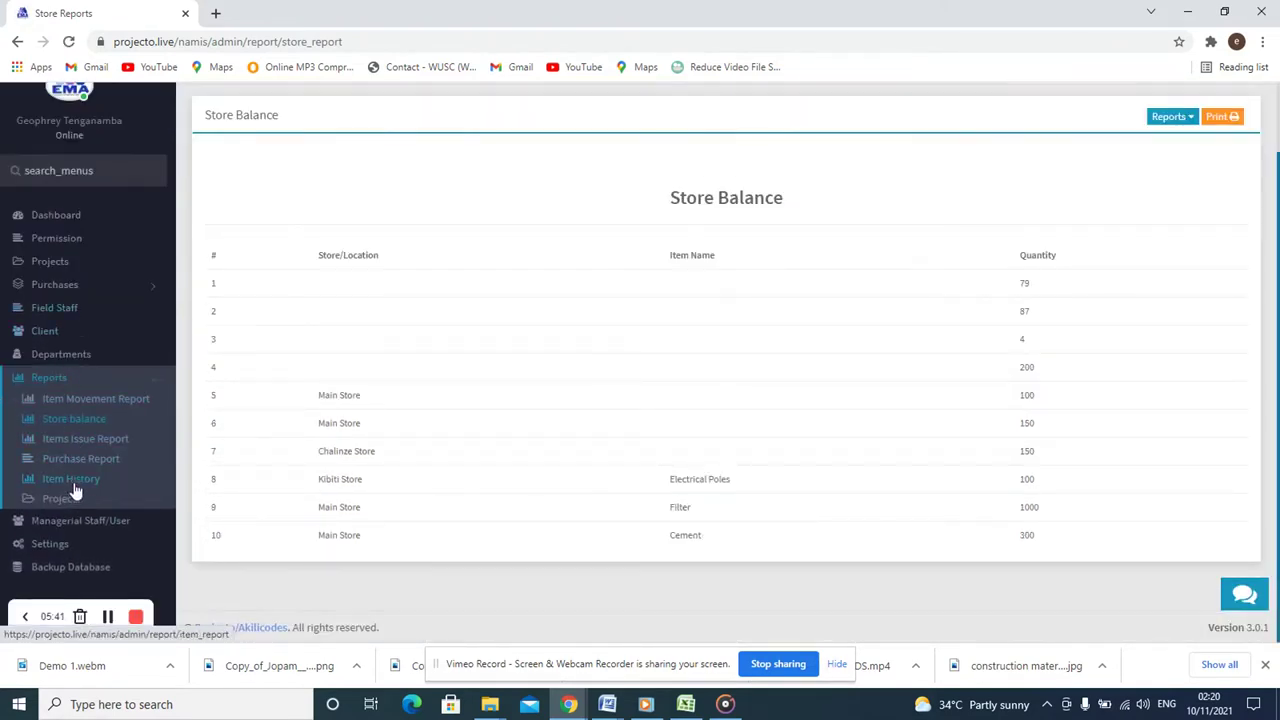
Step: Return to Item Movement and start a new movement with Electrical Poles as the item and Main Store as the source
click(66, 285)
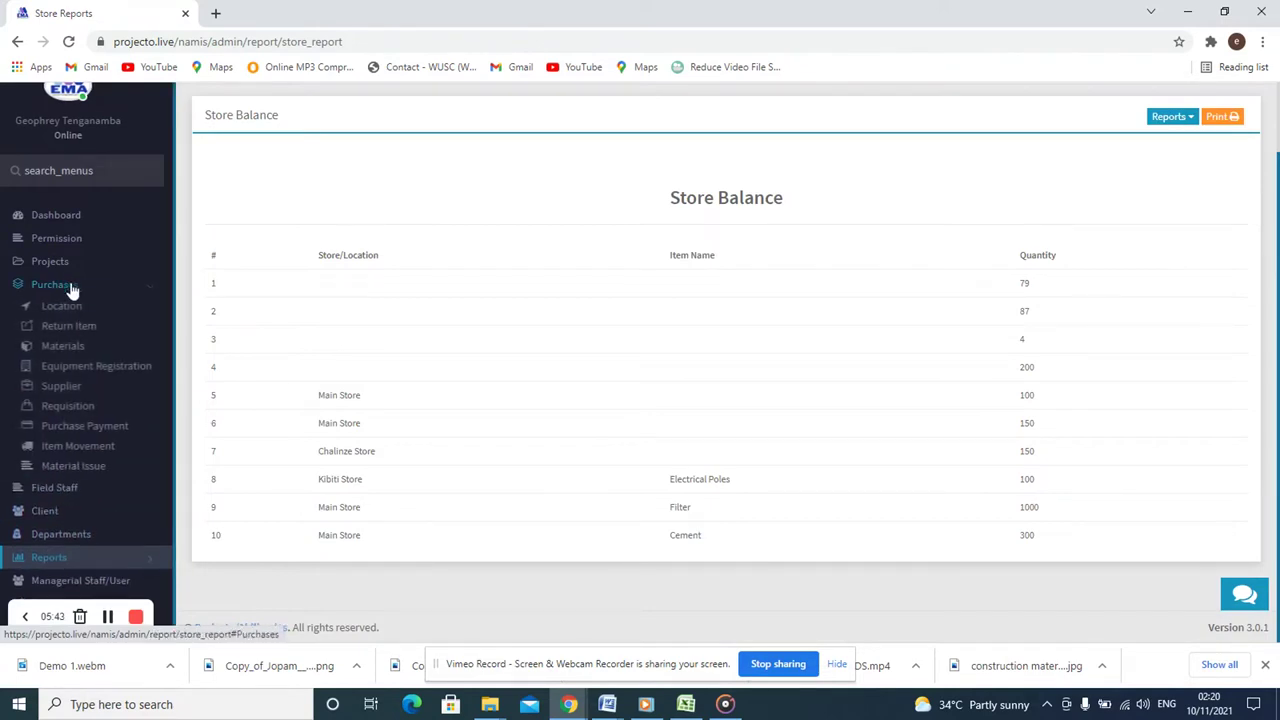
click(93, 449)
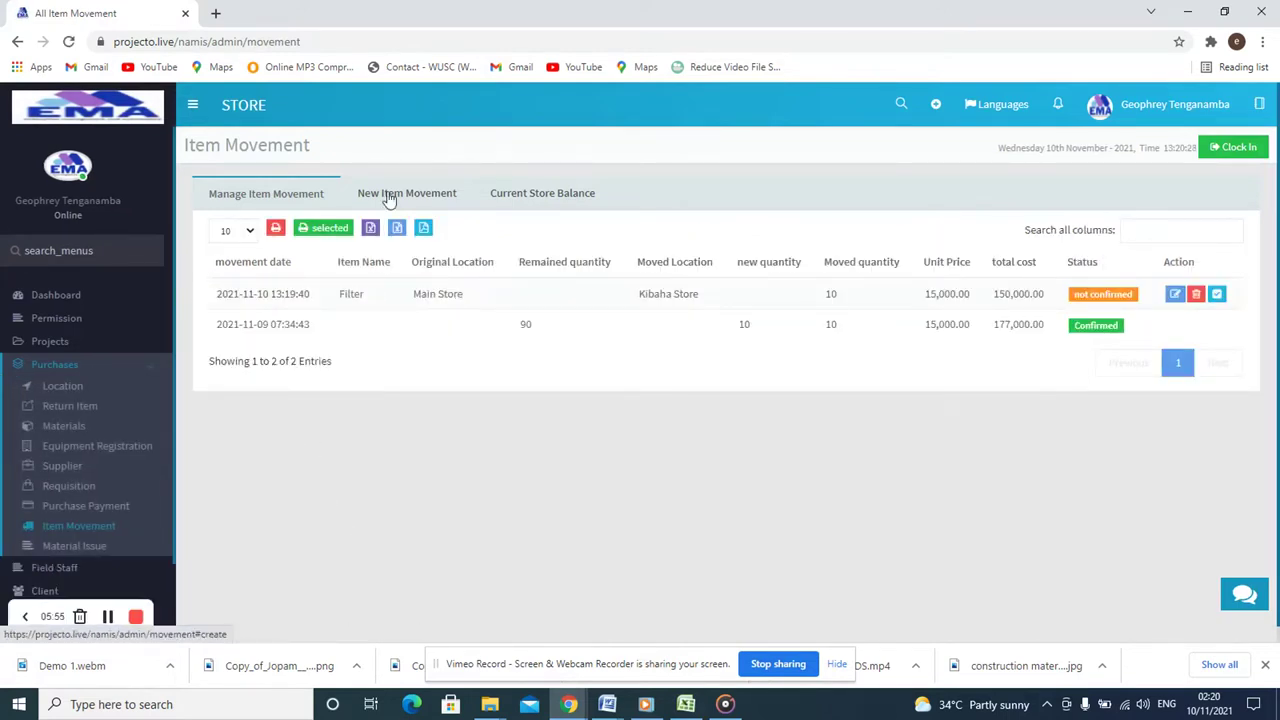
click(390, 196)
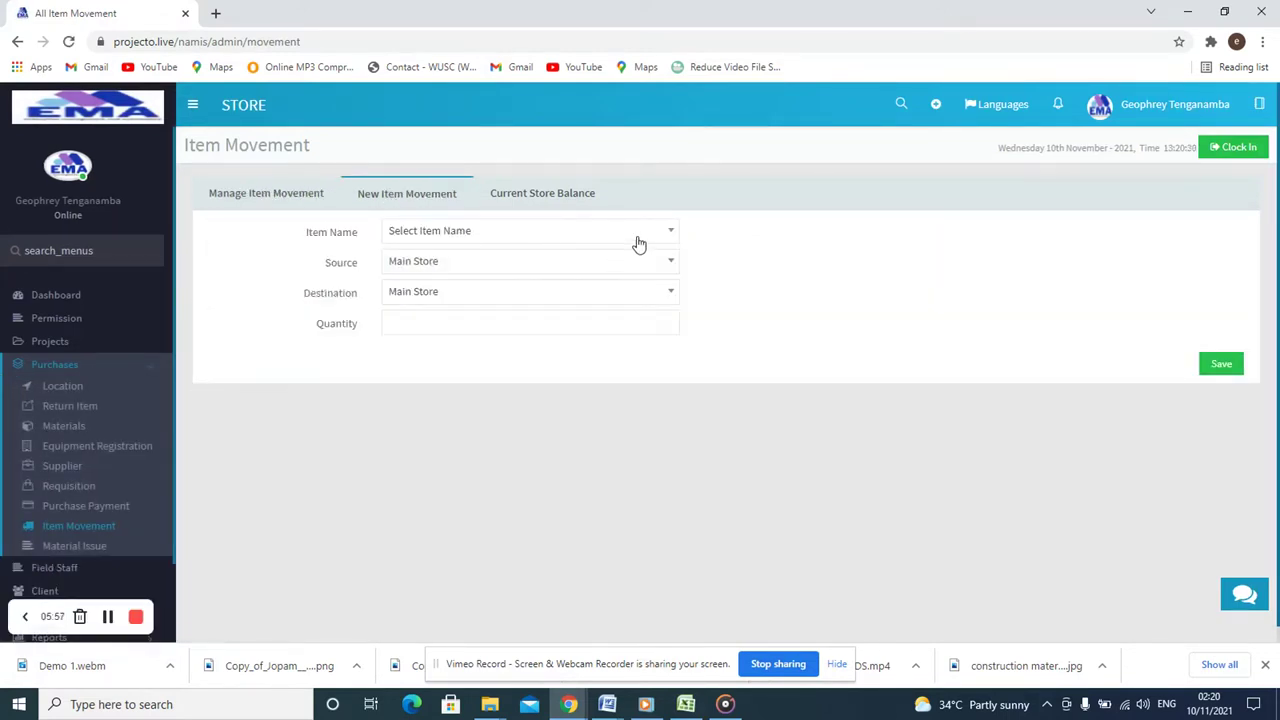
click(637, 243)
click(505, 317)
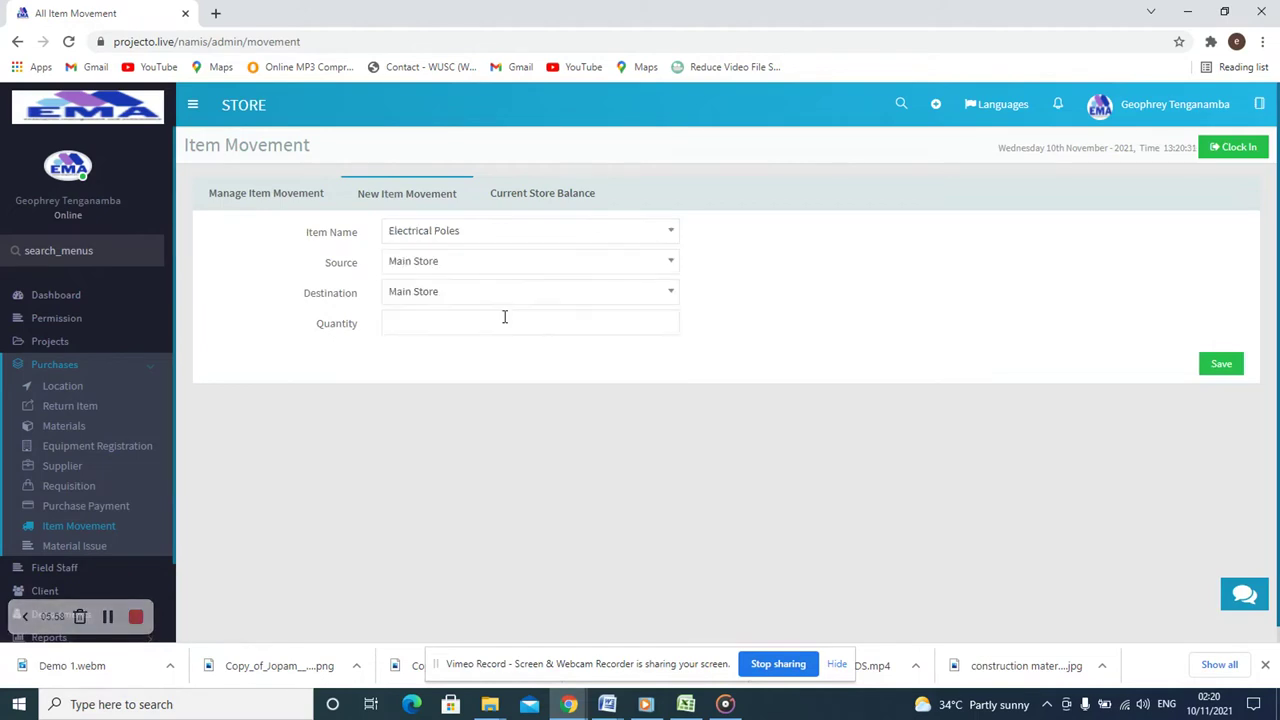
click(661, 270)
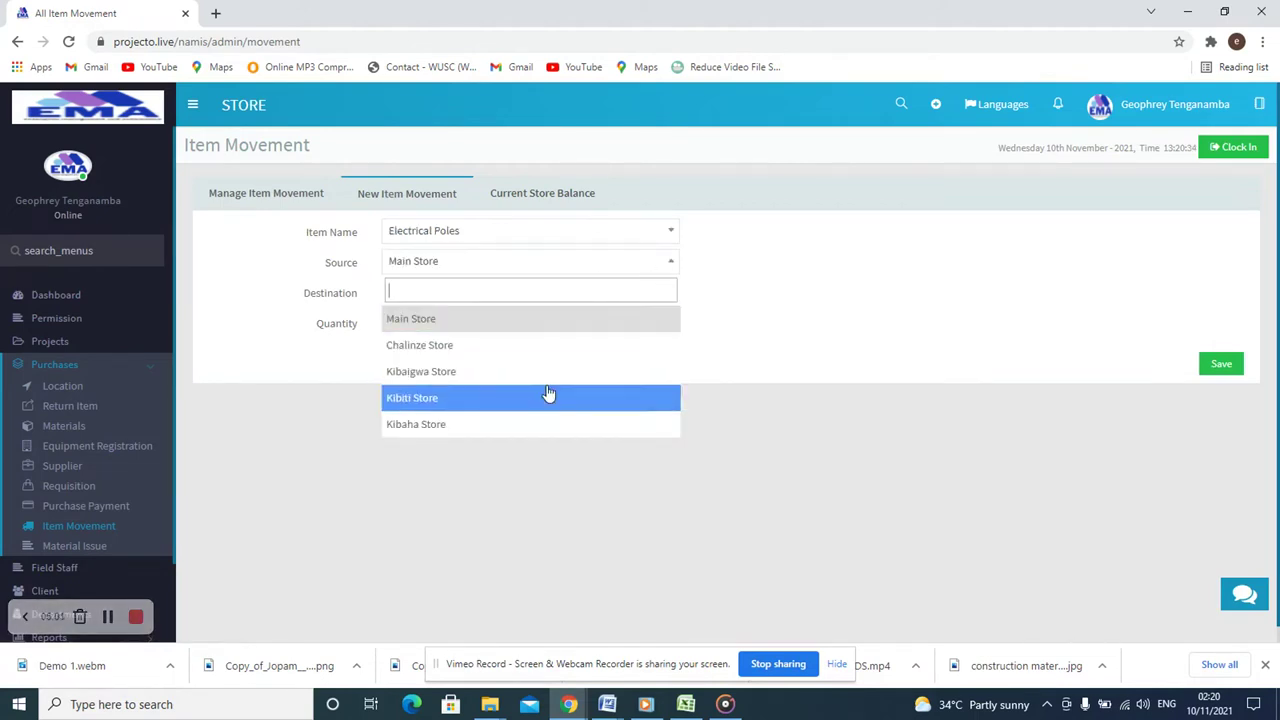
click(545, 320)
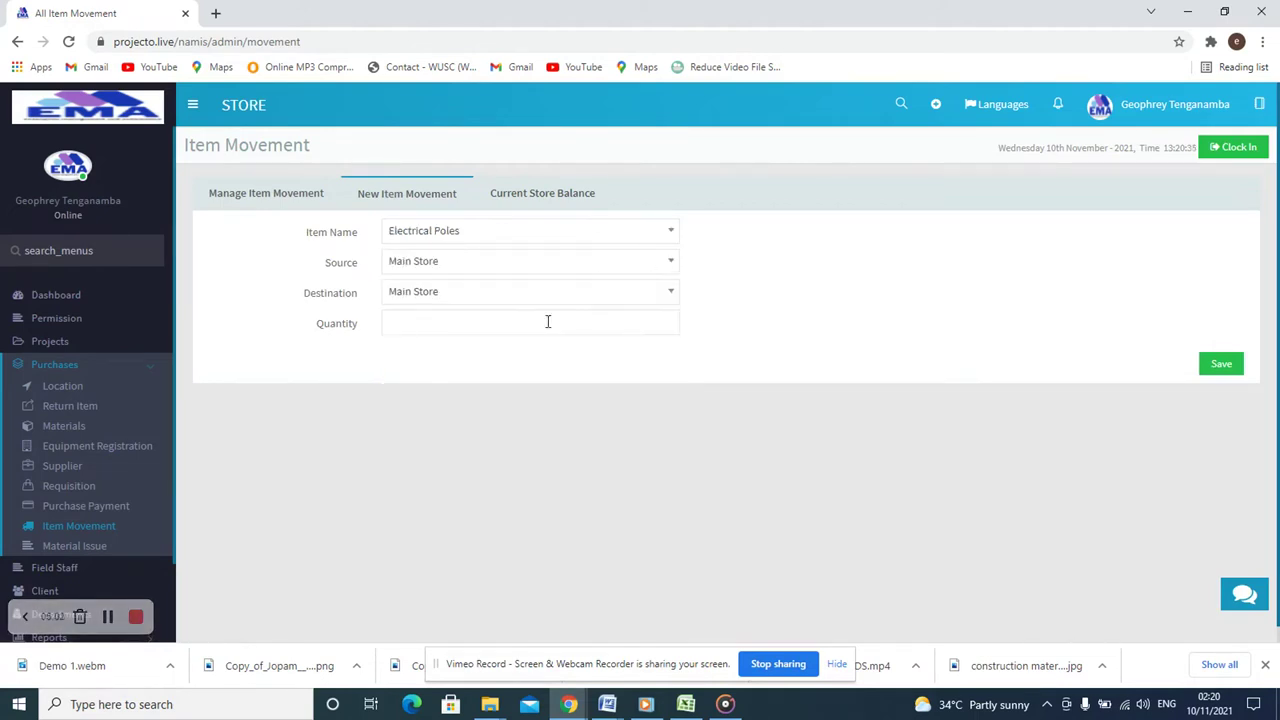
Step: Set the Electrical Poles movement's destination to Kibaigwa Store and its quantity to 200, and try to save it
click(668, 302)
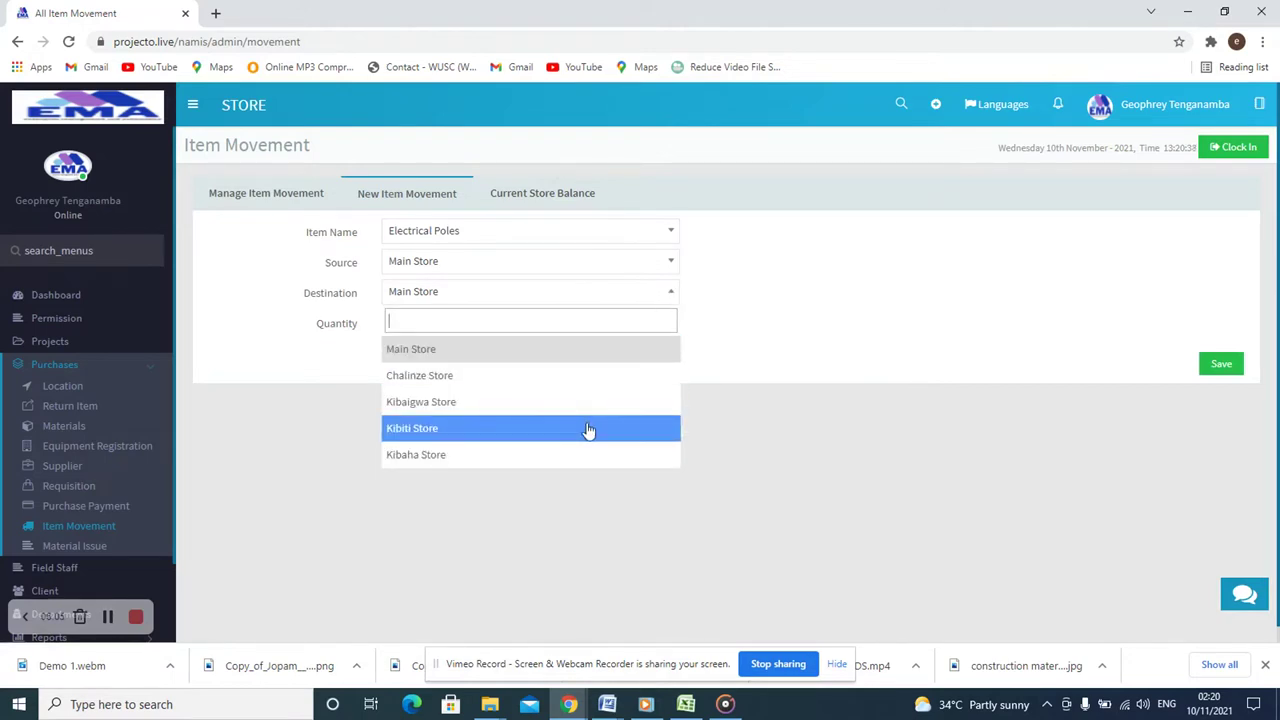
click(589, 403)
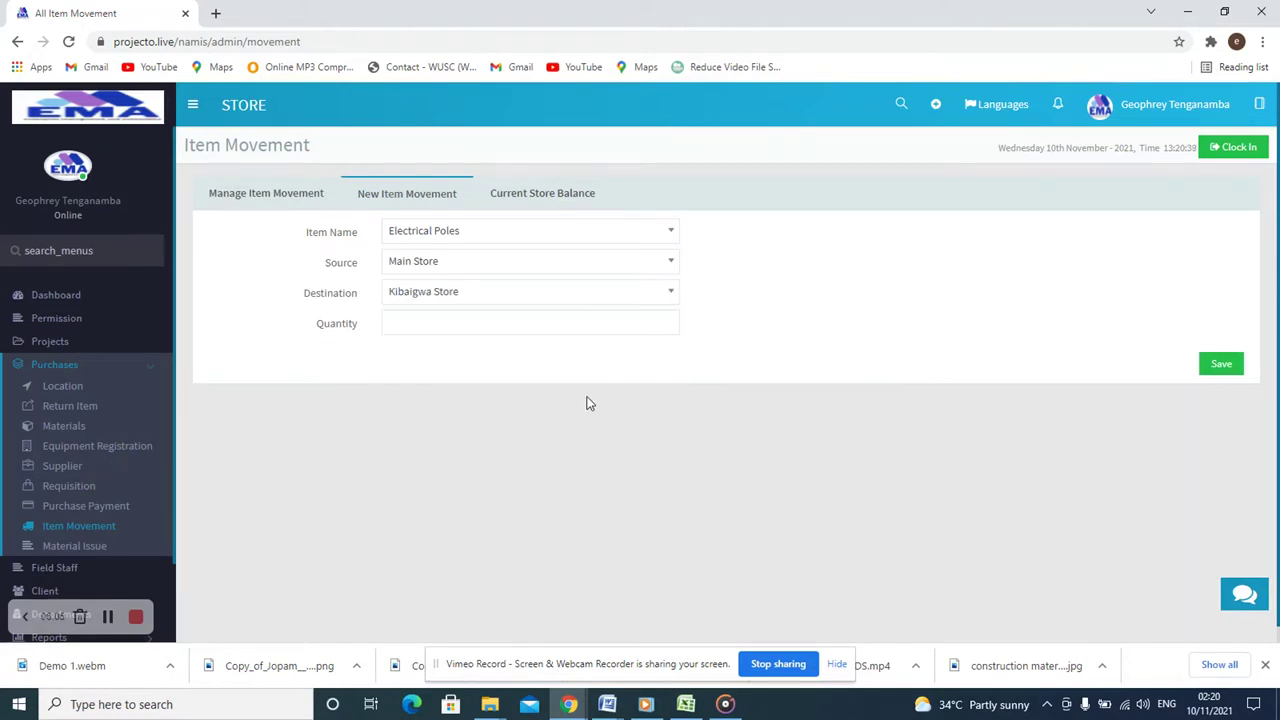
click(487, 330)
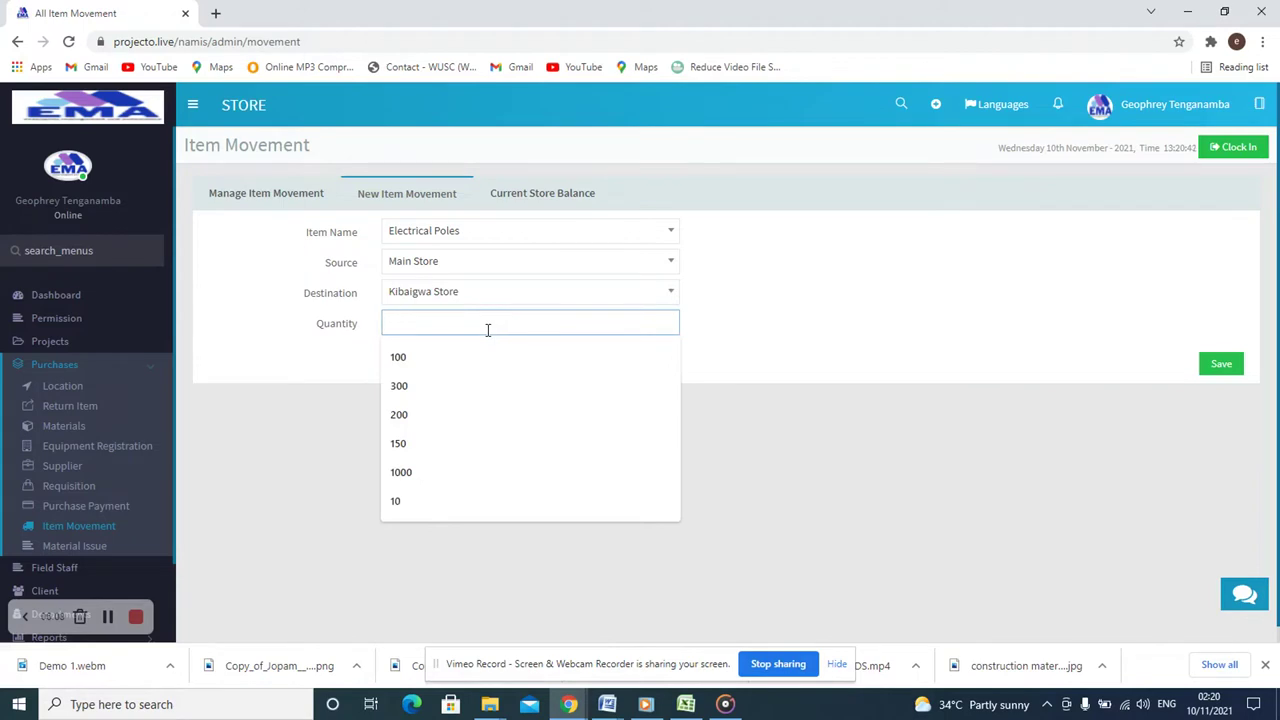
text(1)
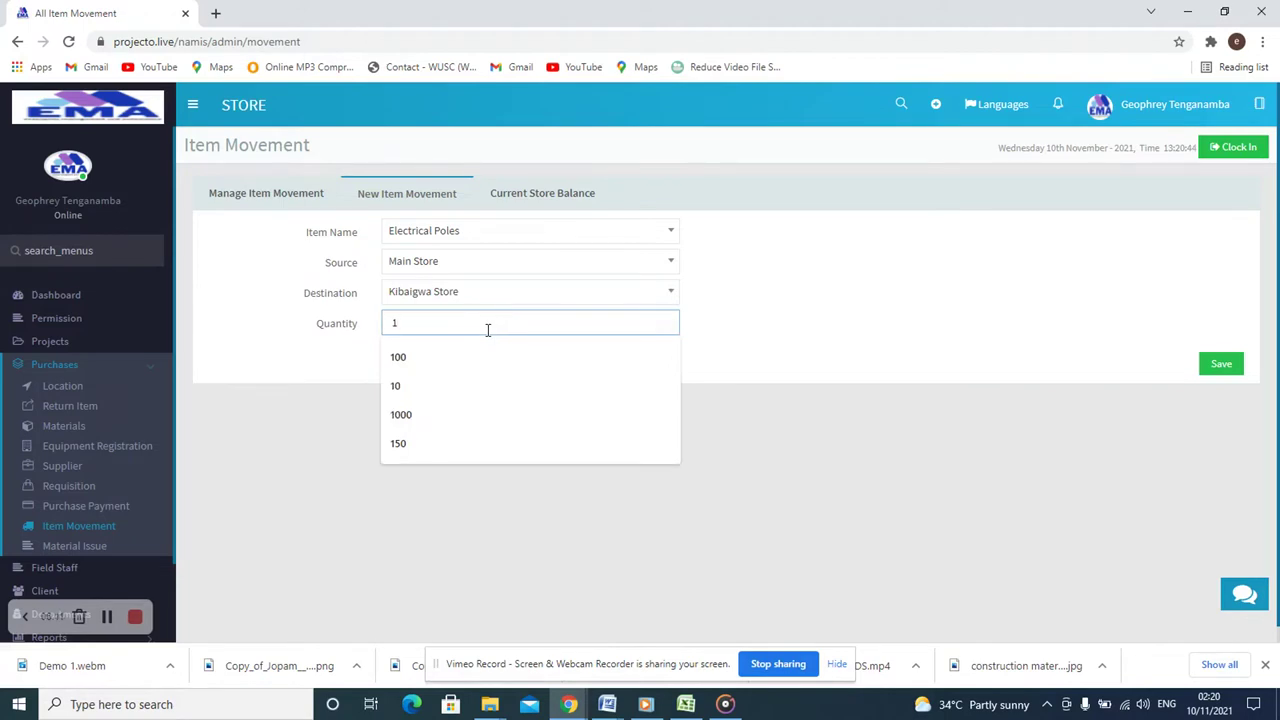
key(BackSpace)
text(200)
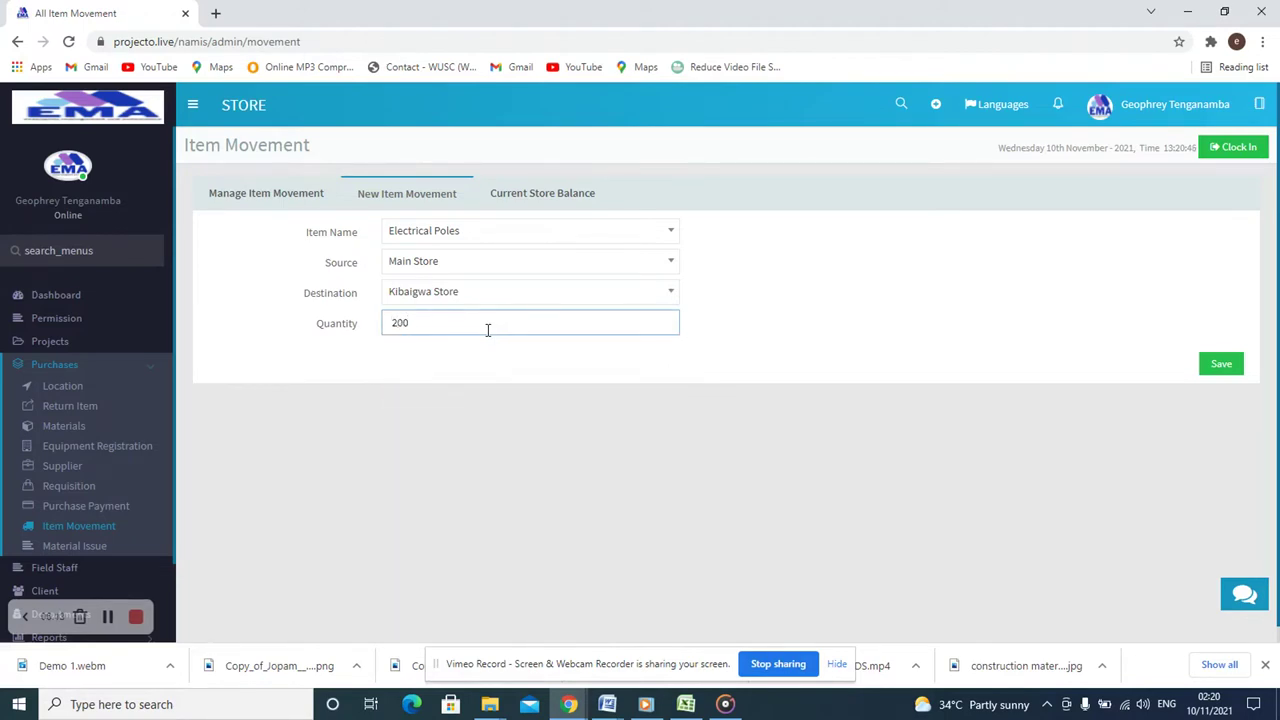
click(1220, 365)
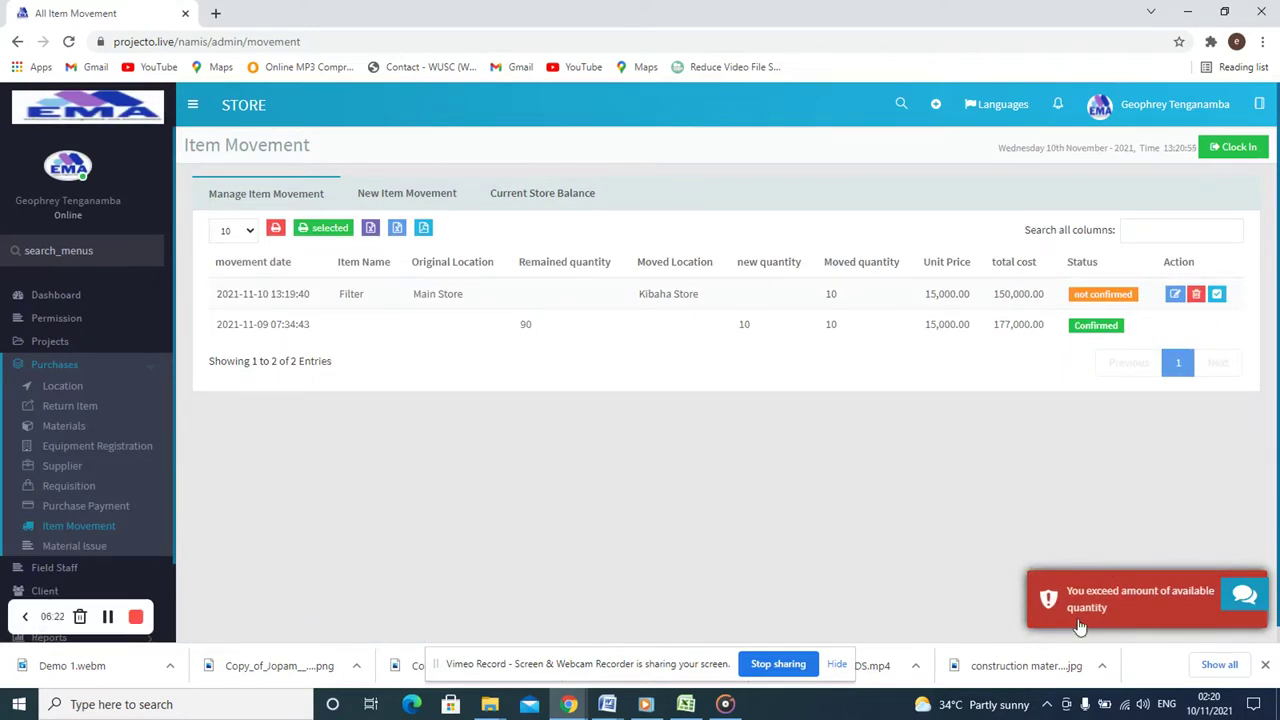
Step: Try to save a new movement of 50 Electrical Poles from Main Store to Kibaigwa Store
click(425, 204)
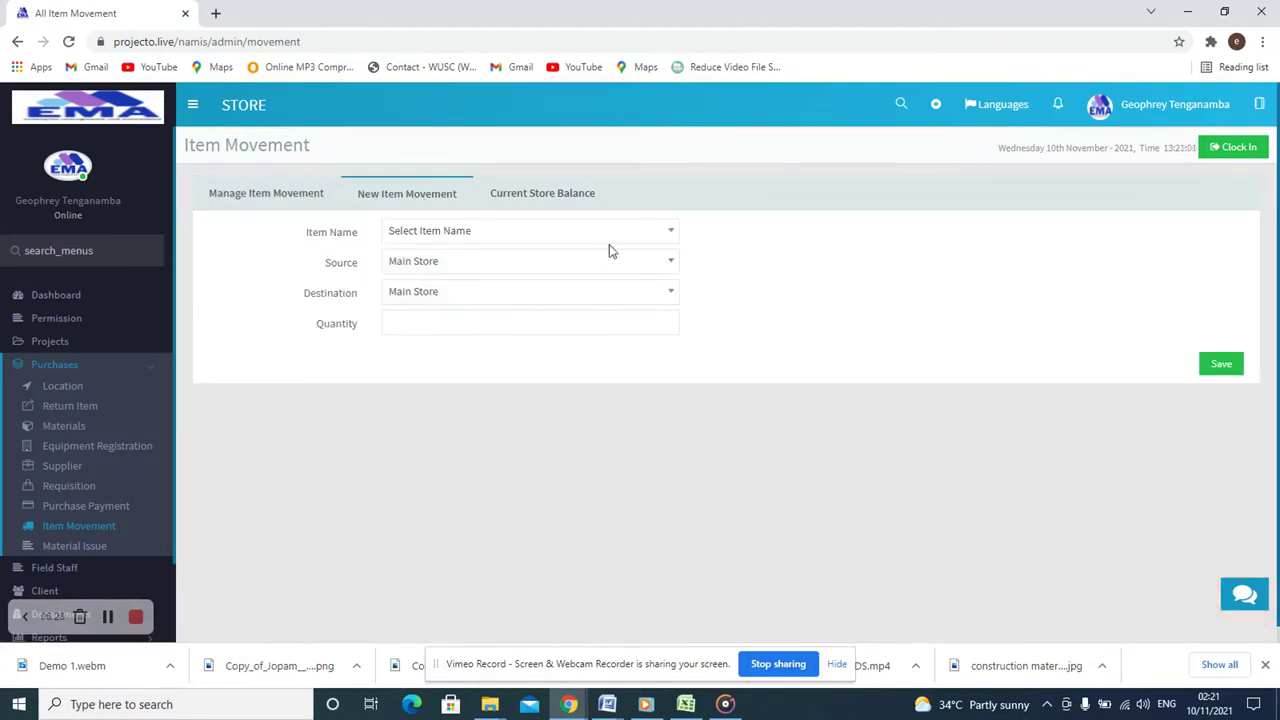
click(648, 244)
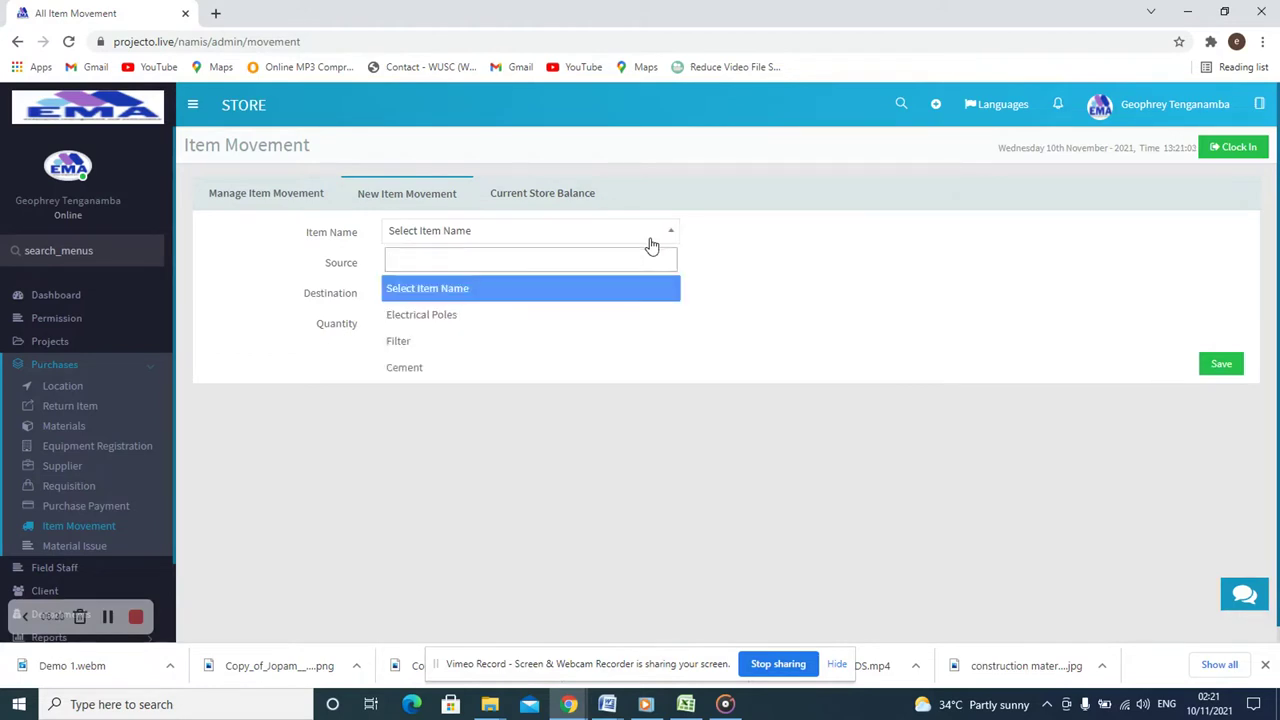
click(514, 316)
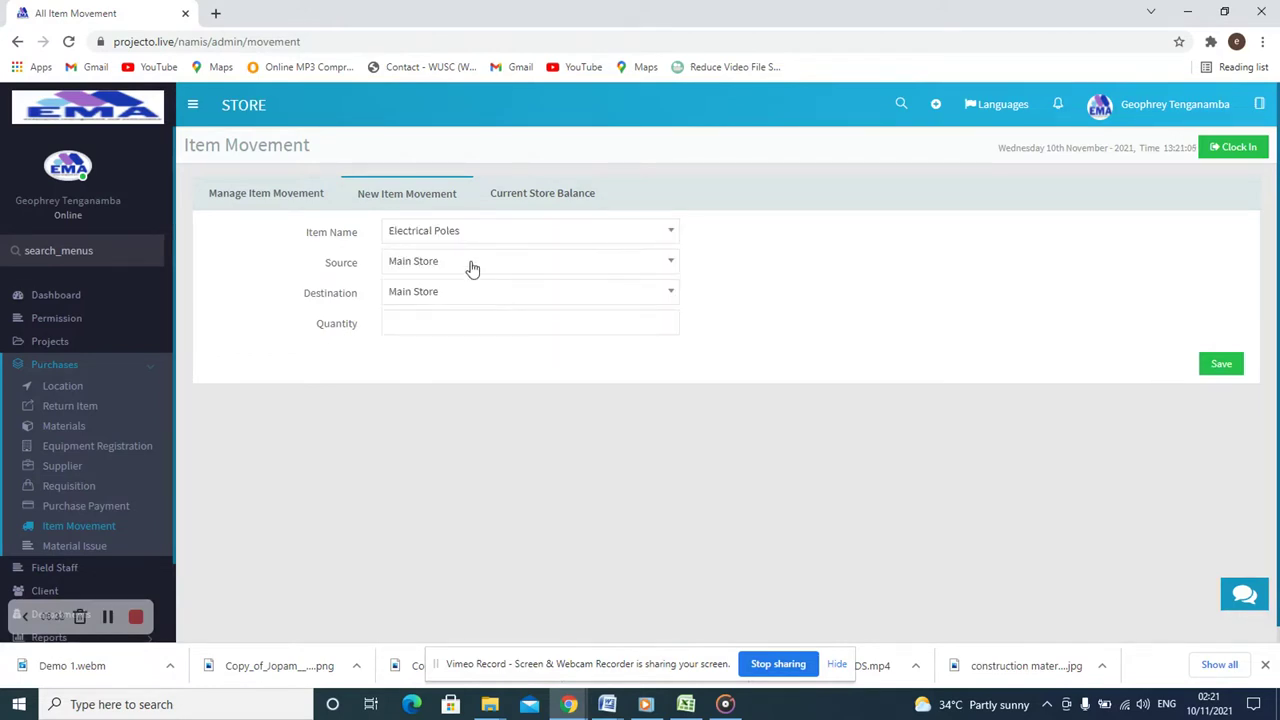
click(561, 299)
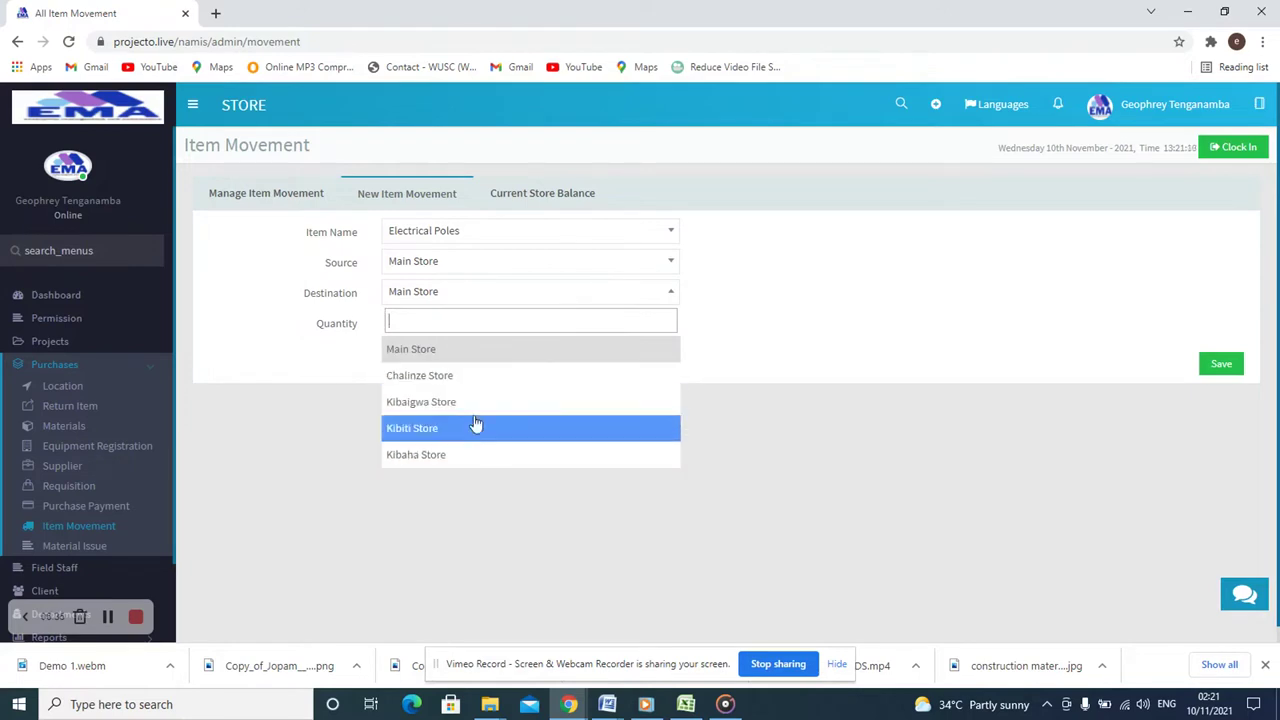
click(479, 405)
click(474, 323)
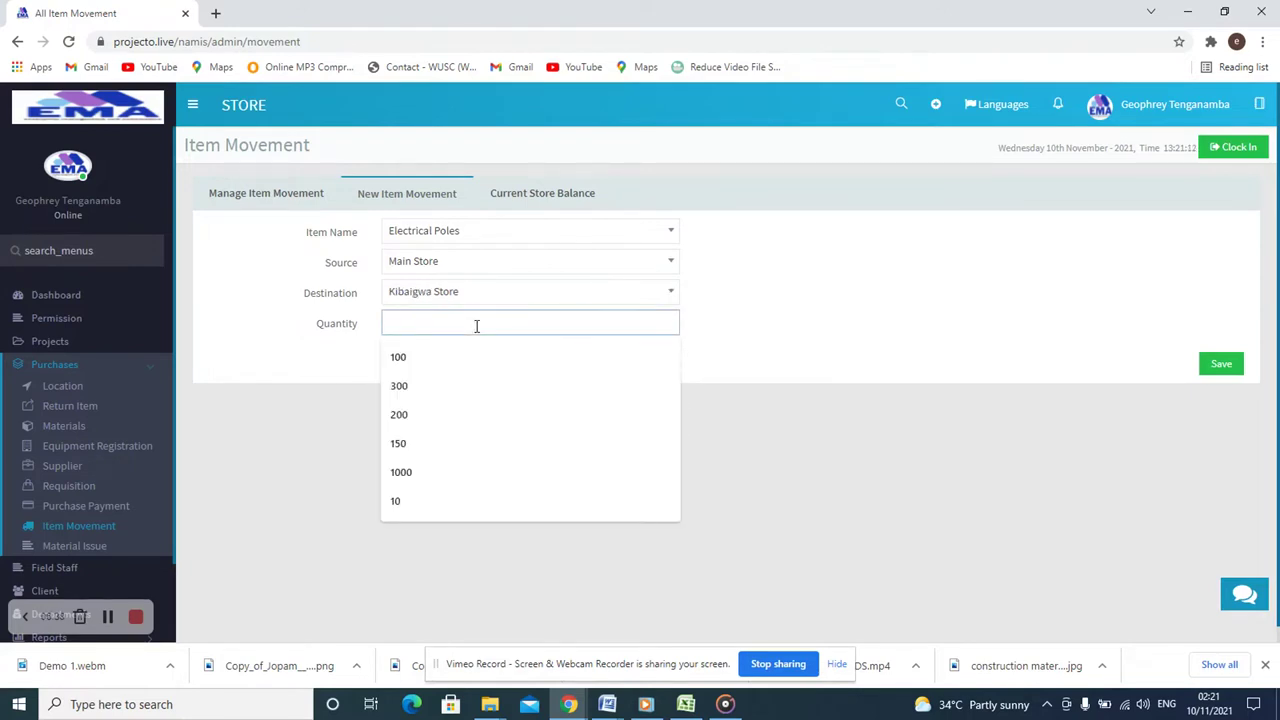
text(50)
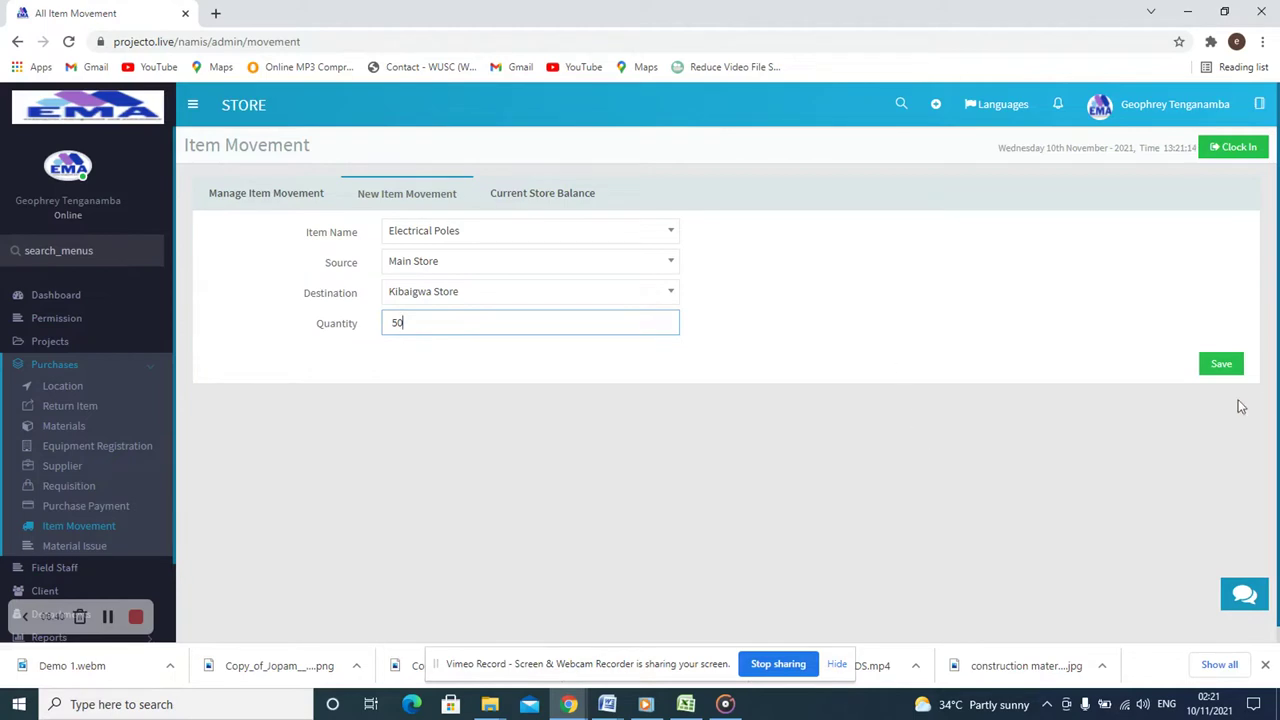
click(1215, 366)
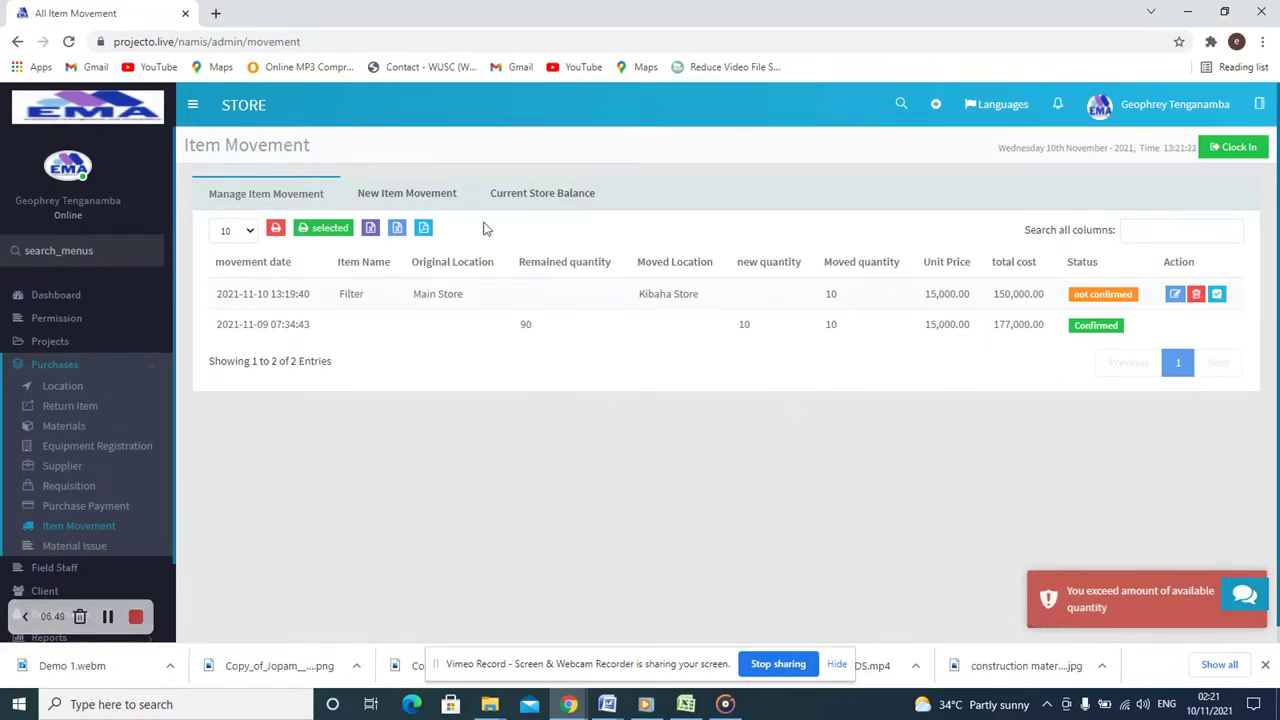
Step: Open the current store balance and check which store holds the Electrical Poles
click(528, 205)
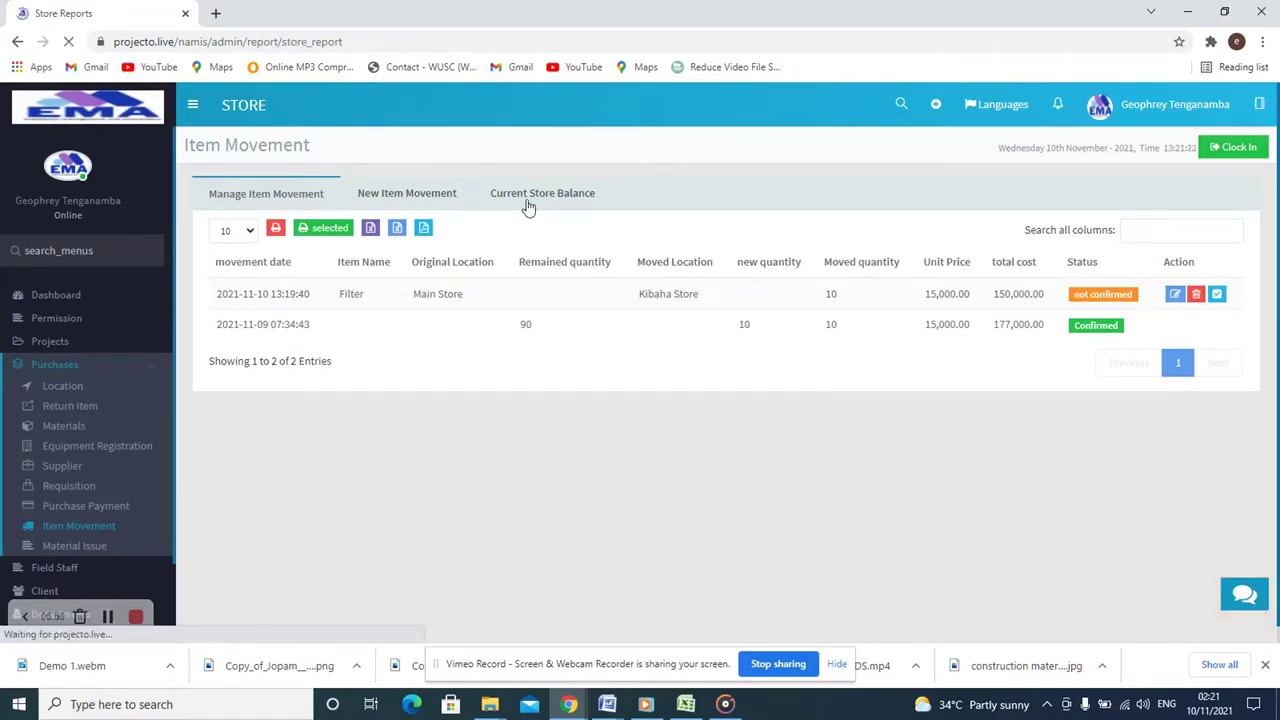
scroll(763, 465, down, 1)
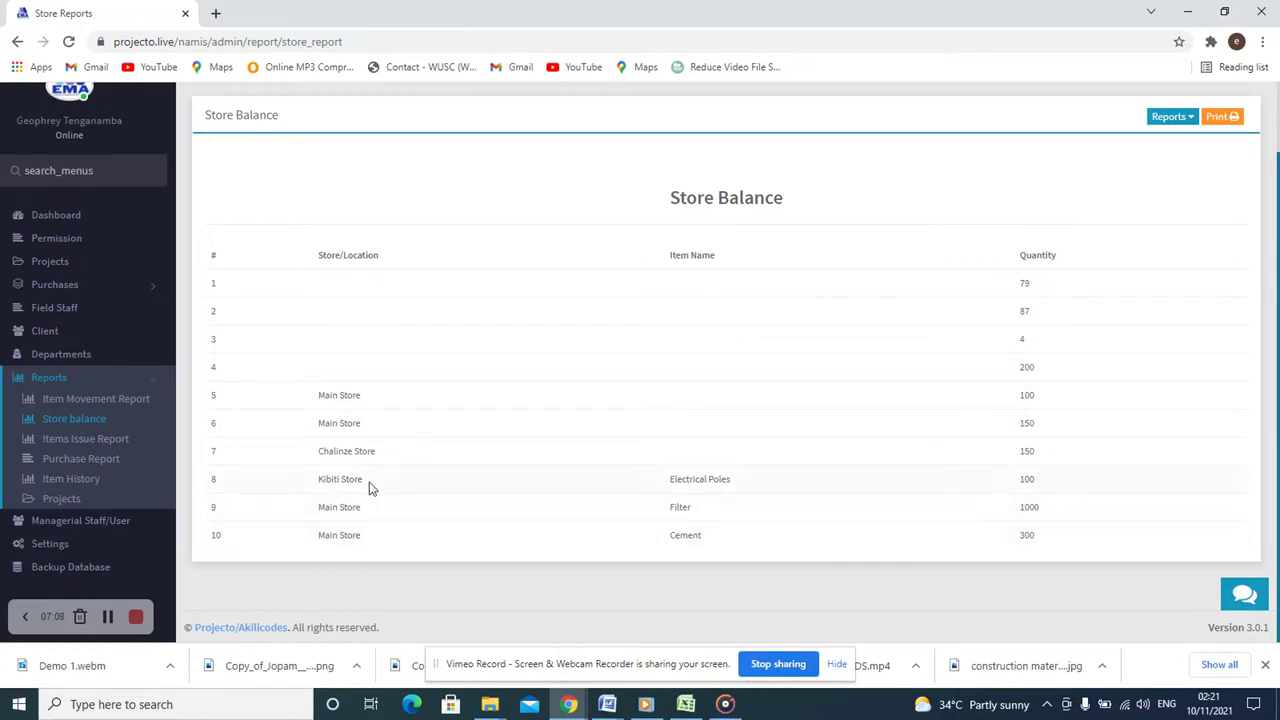
Step: Return to Item Movement and start a new movement with Electrical Poles as the item and Kibiti Store as the source
click(60, 286)
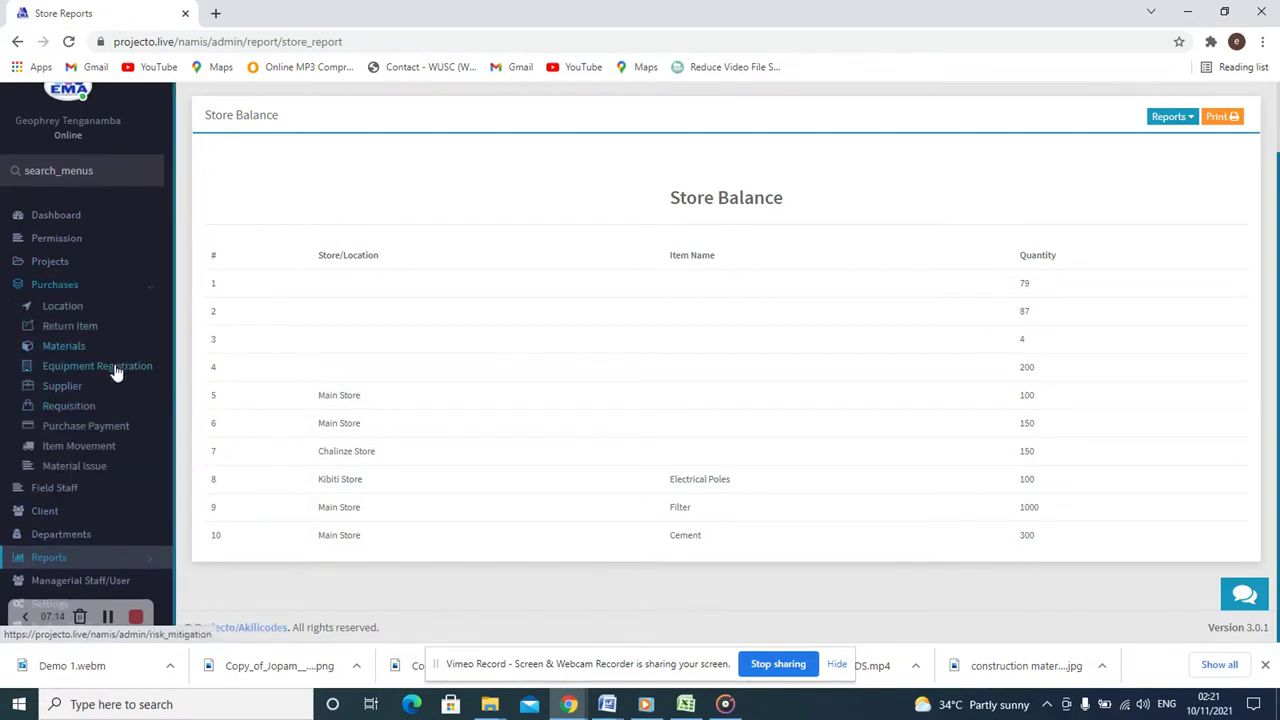
click(76, 448)
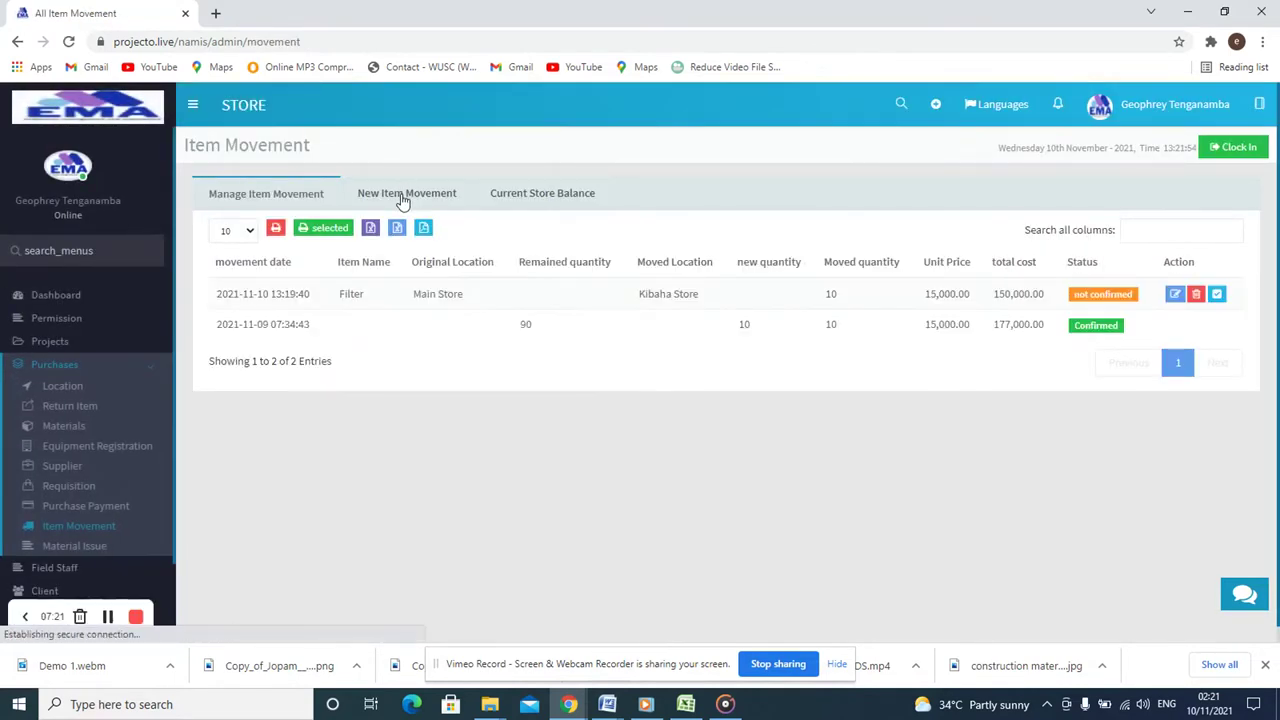
click(401, 194)
click(586, 240)
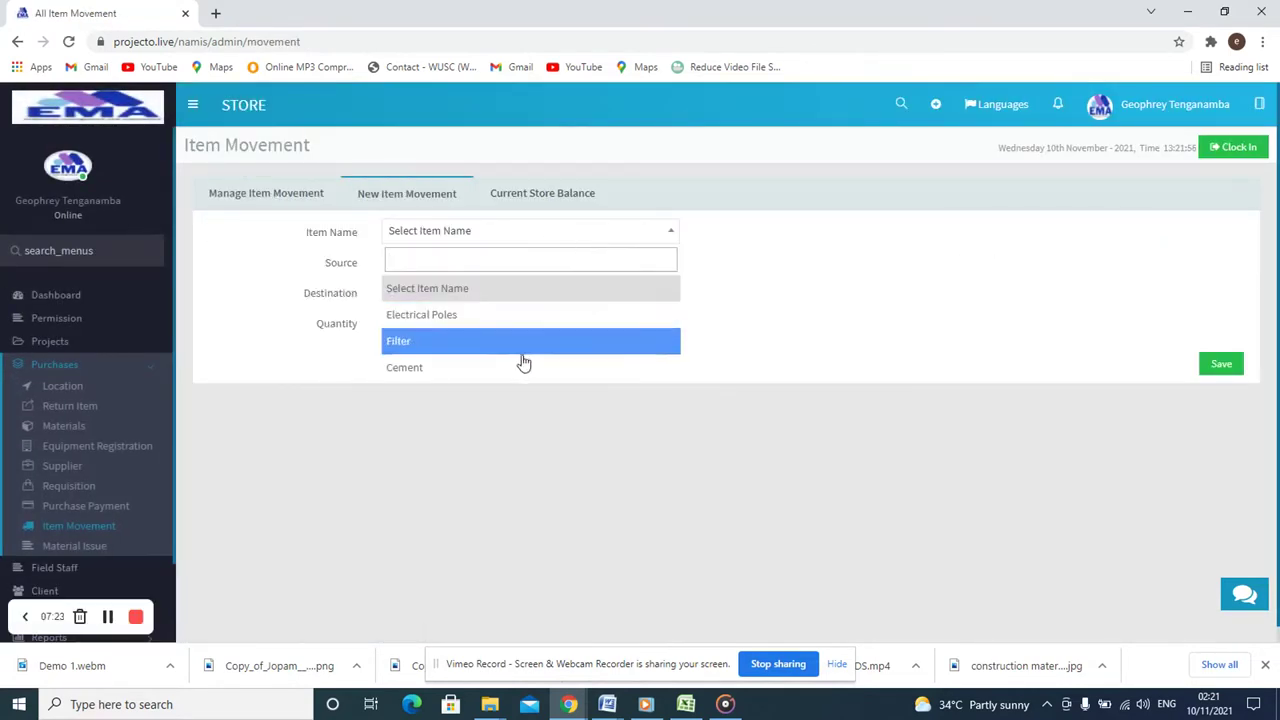
click(520, 316)
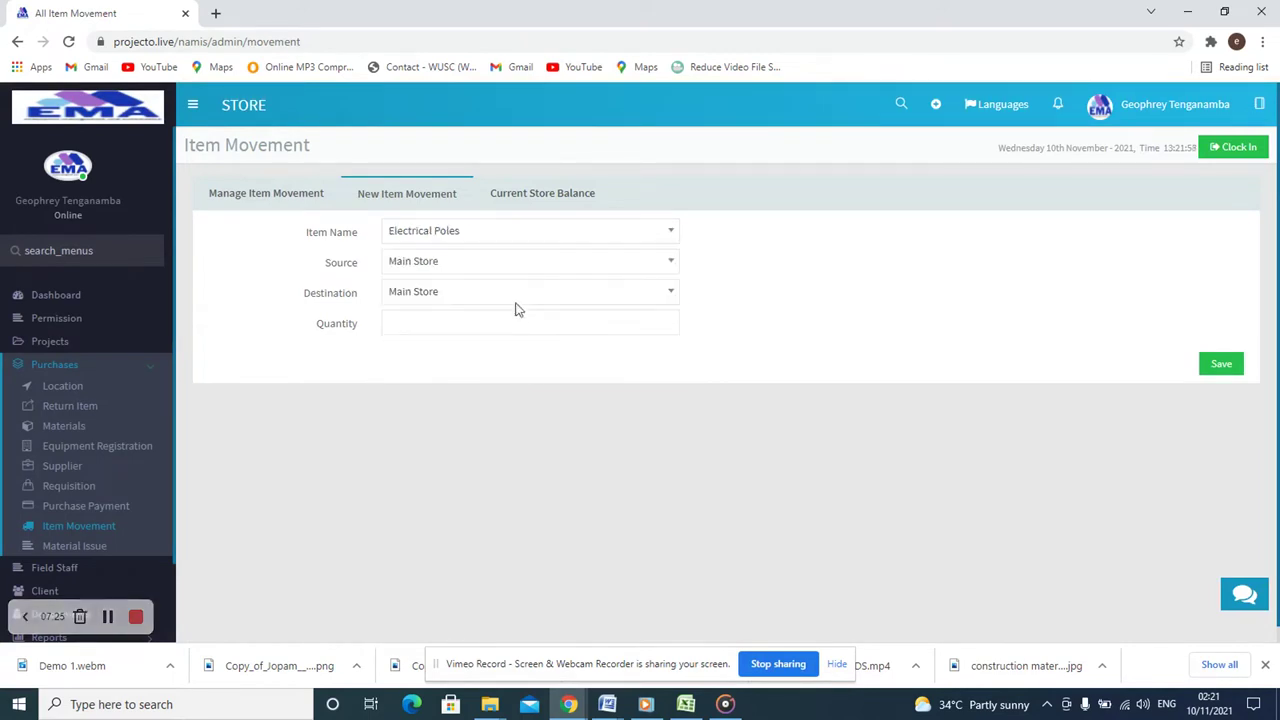
click(537, 268)
click(519, 398)
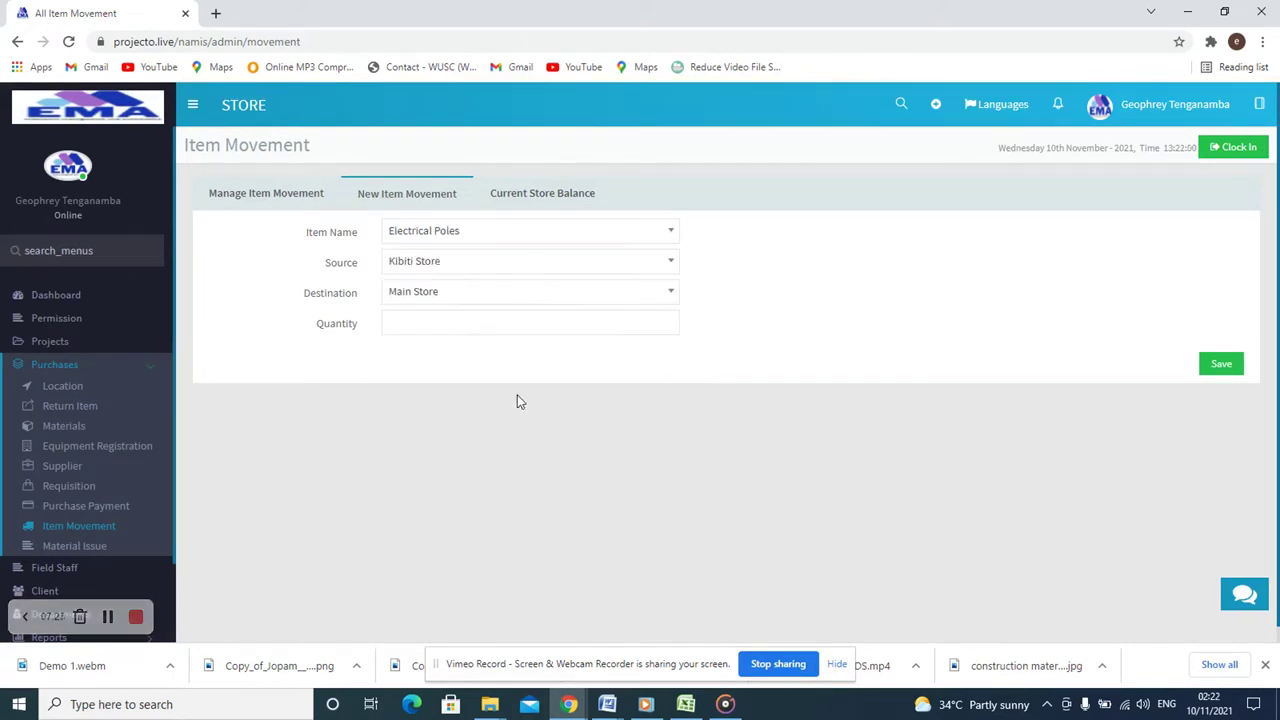
Step: Set the Electrical Poles movement's destination to Kibaha Store and its quantity to 50, and save the movement
click(652, 297)
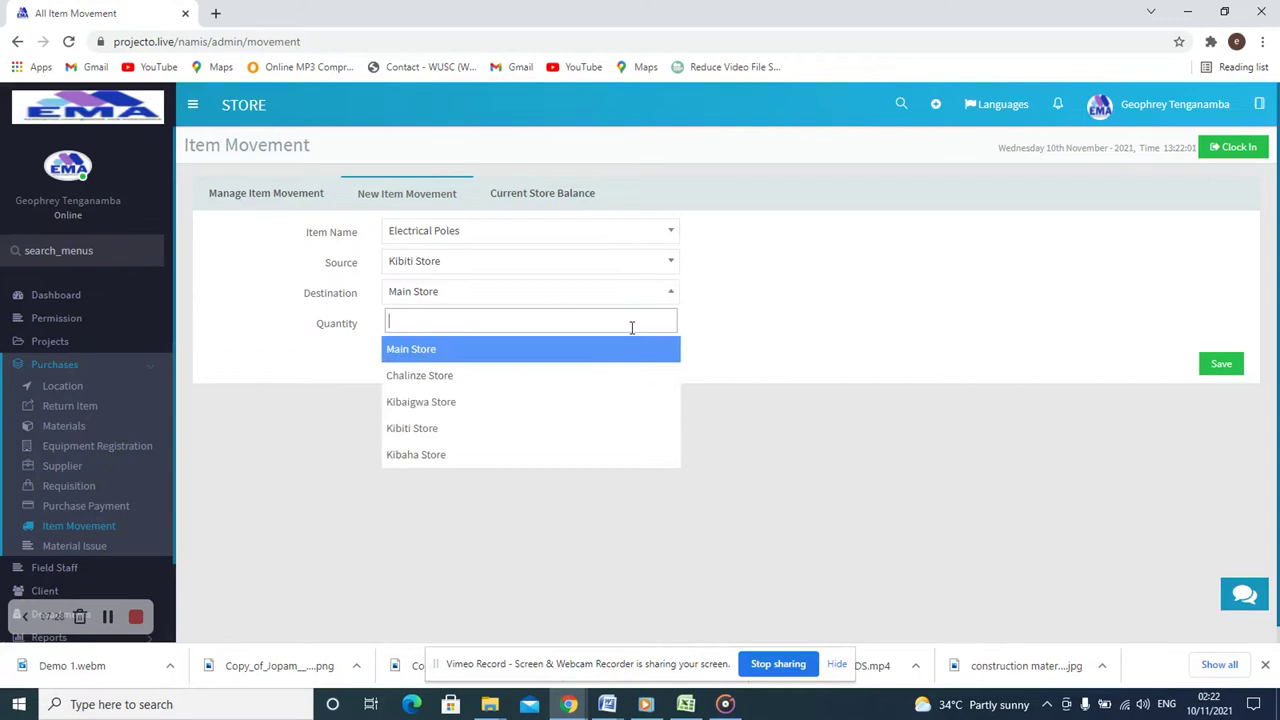
click(562, 455)
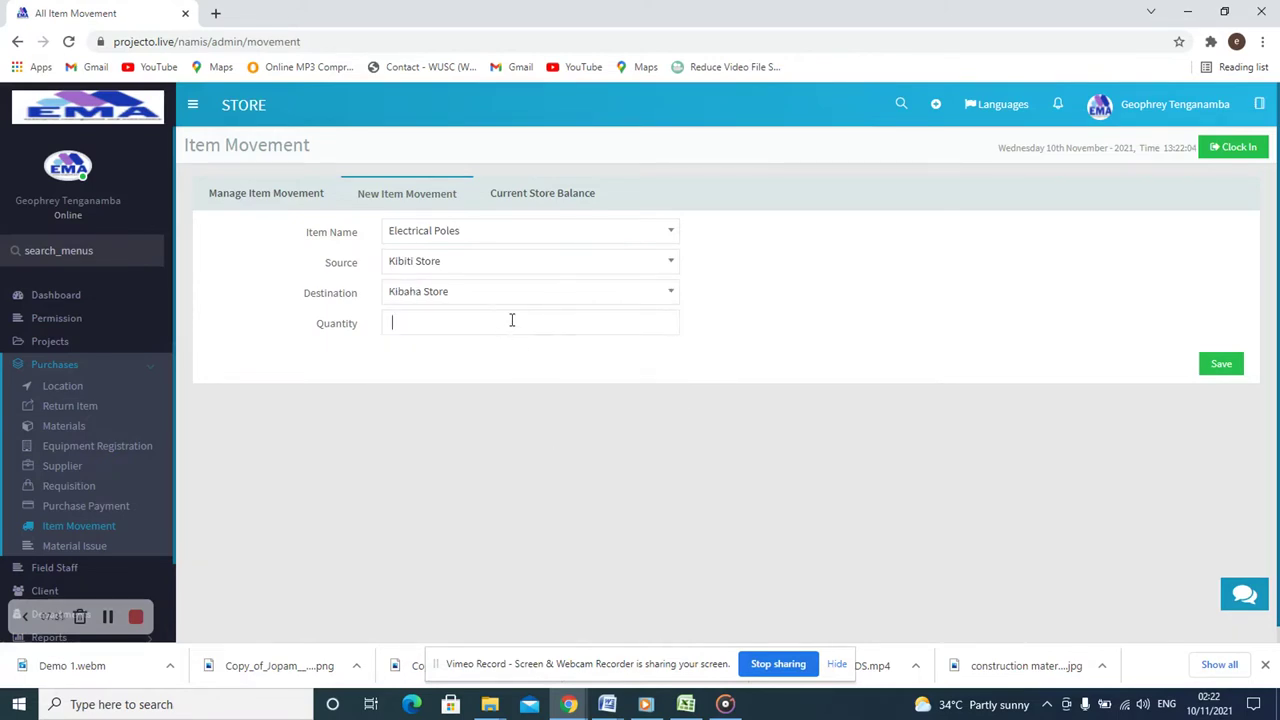
click(511, 320)
text(50)
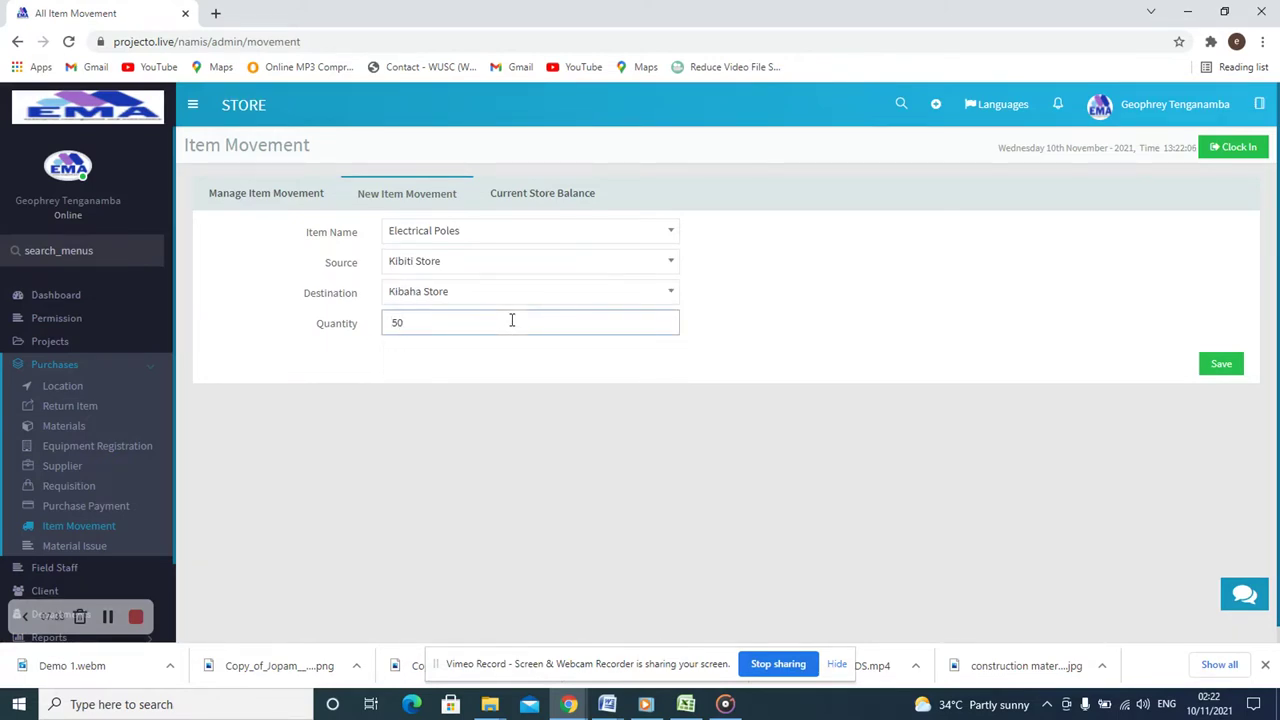
click(1219, 362)
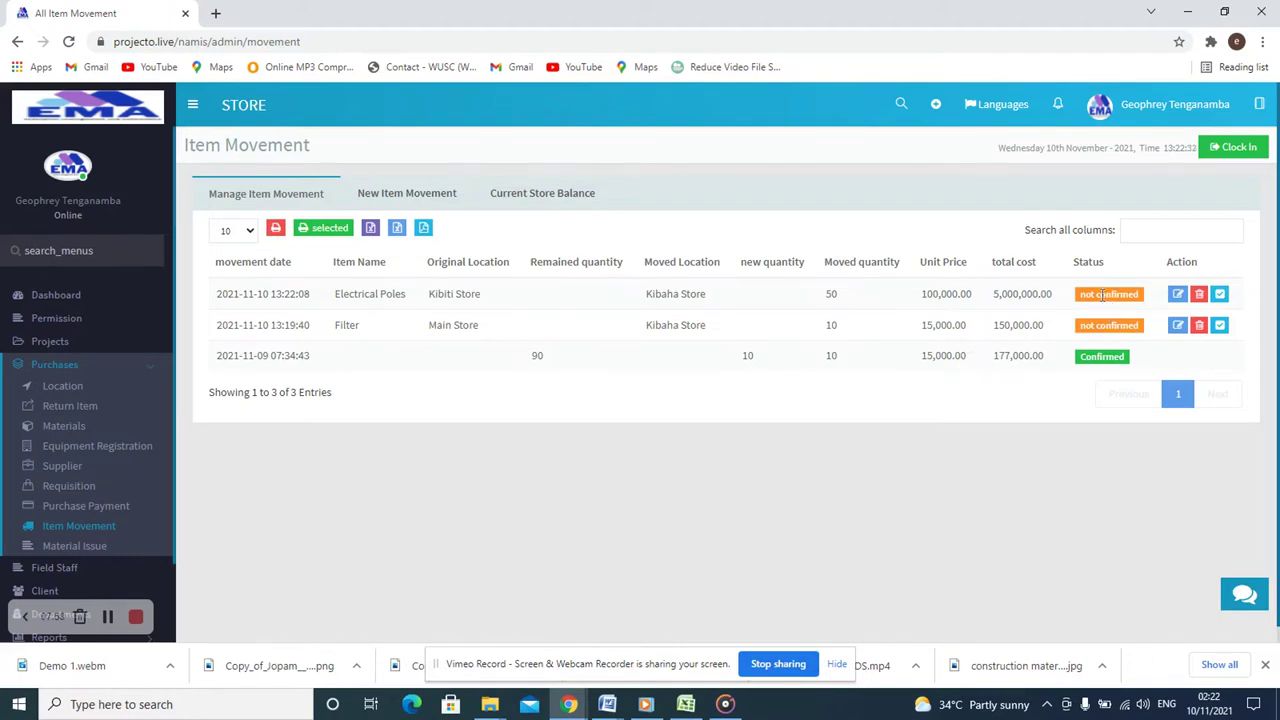
Step: Open the Electrical Poles movement for editing to view its details, and return to the movement list without updating it
click(1178, 295)
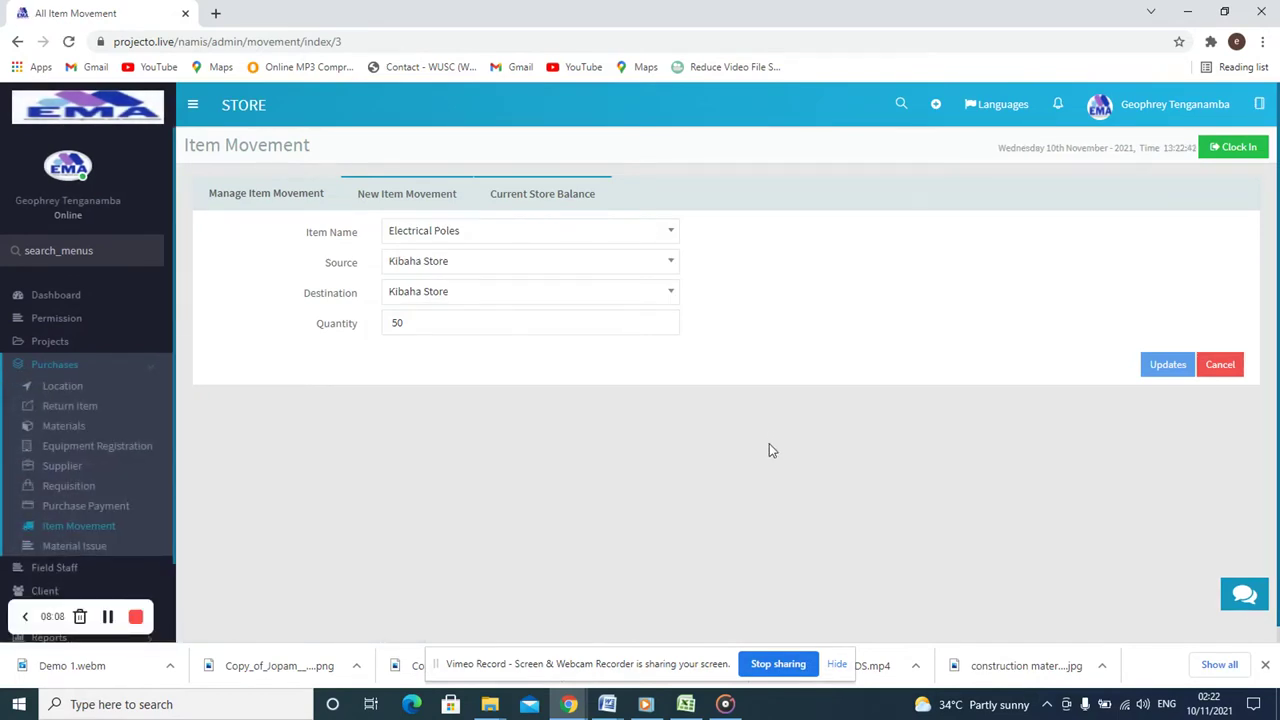
click(91, 535)
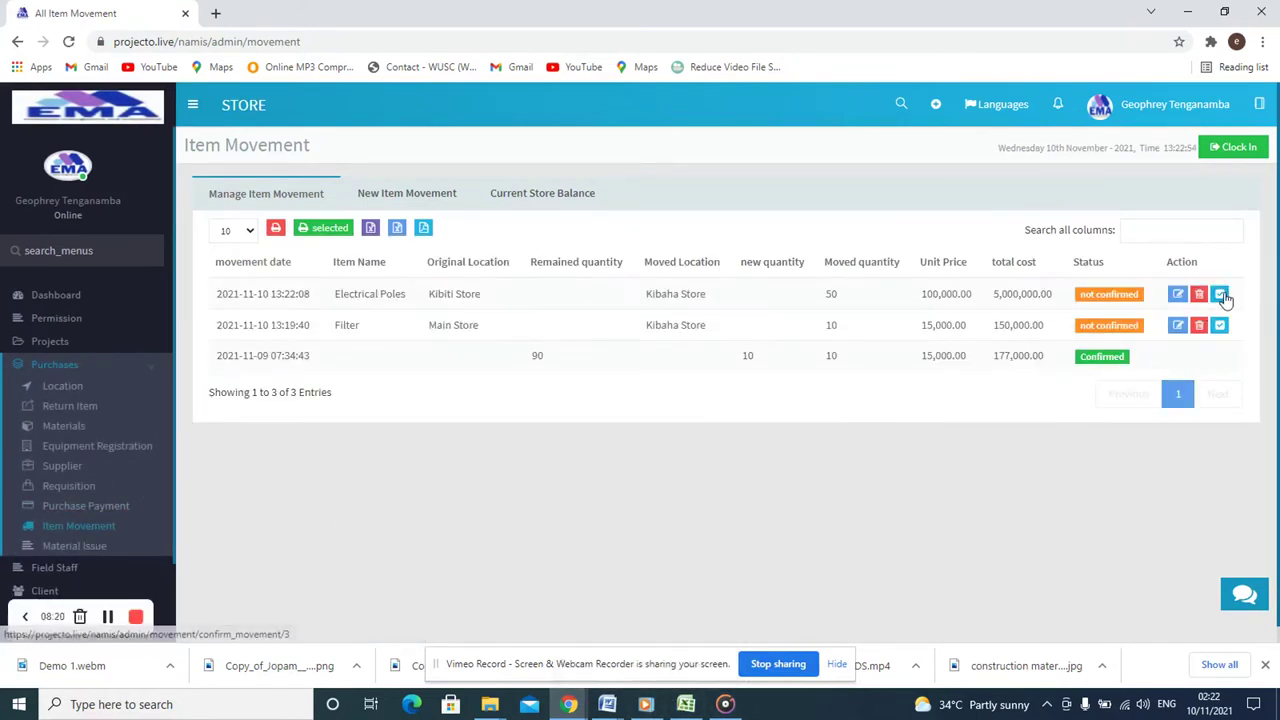
click(645, 704)
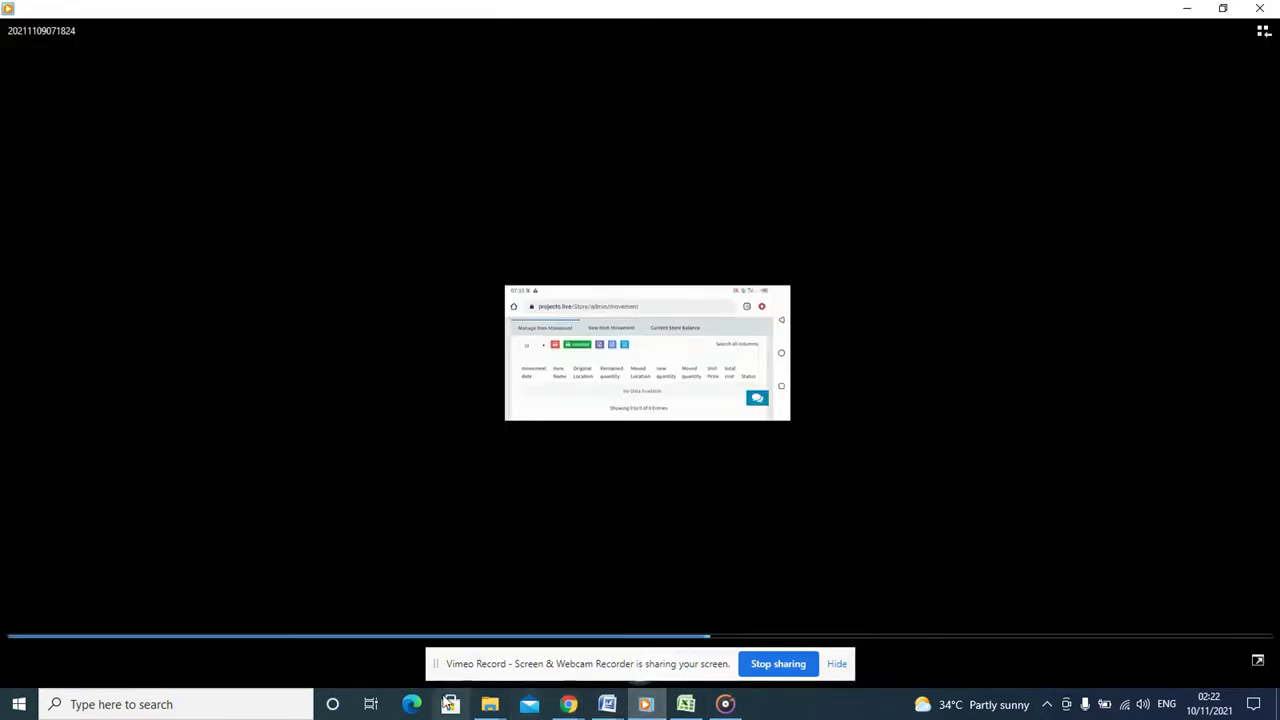
mouse_move(571, 708)
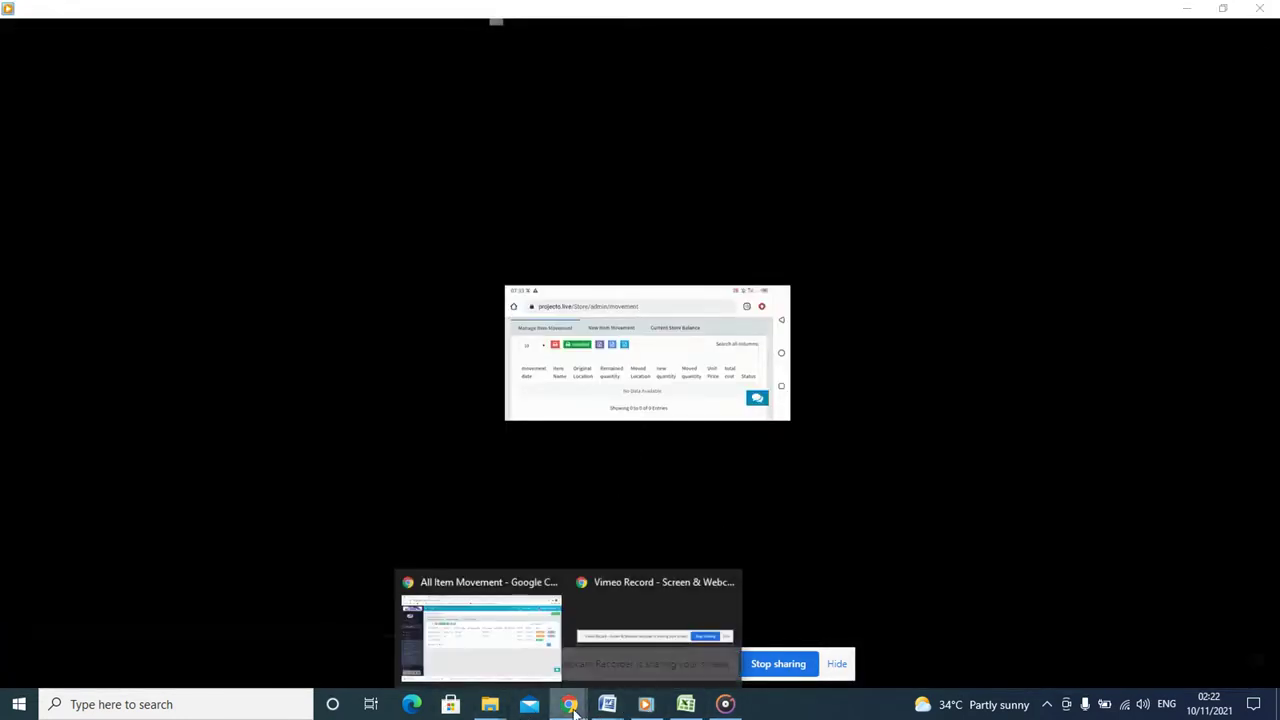
click(494, 648)
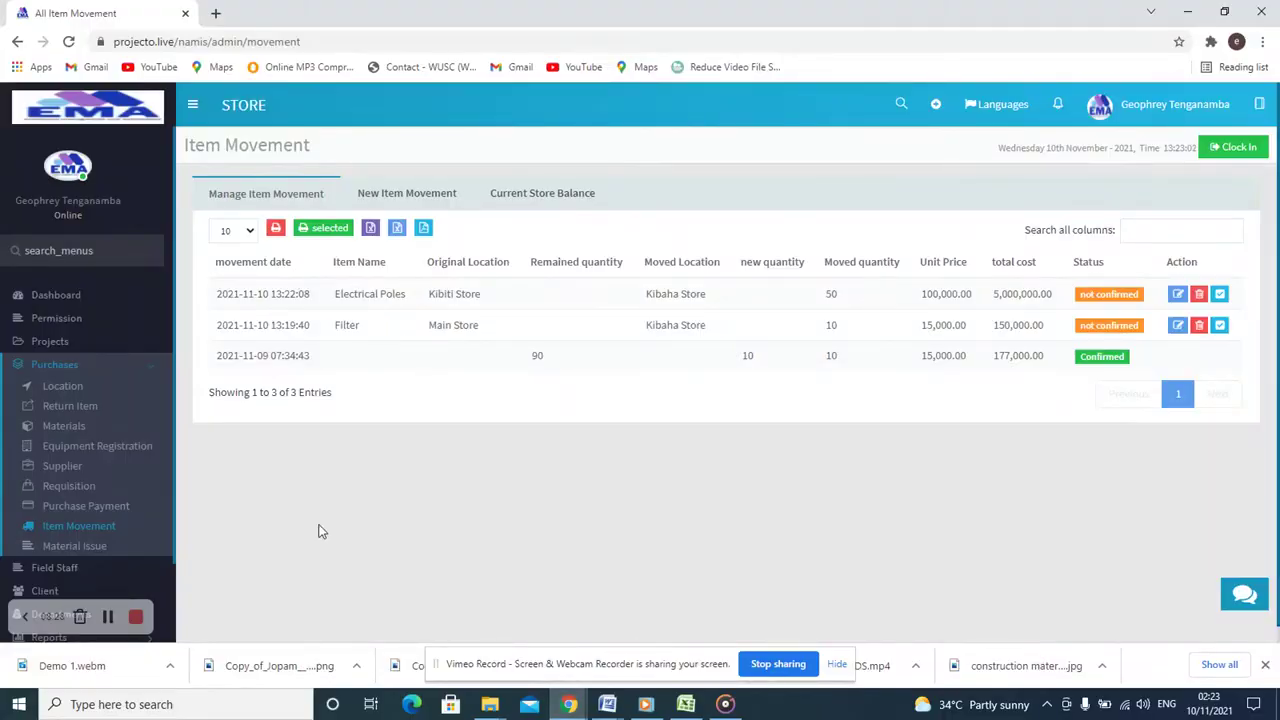
click(108, 617)
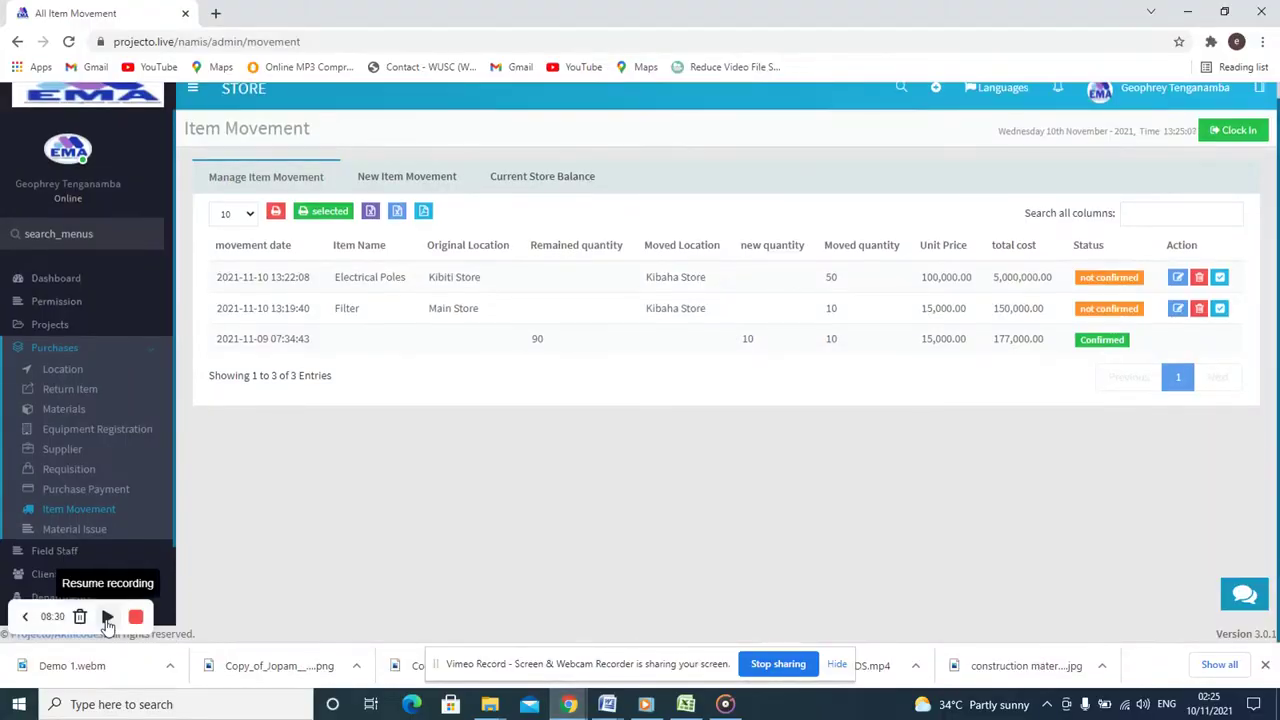
click(108, 617)
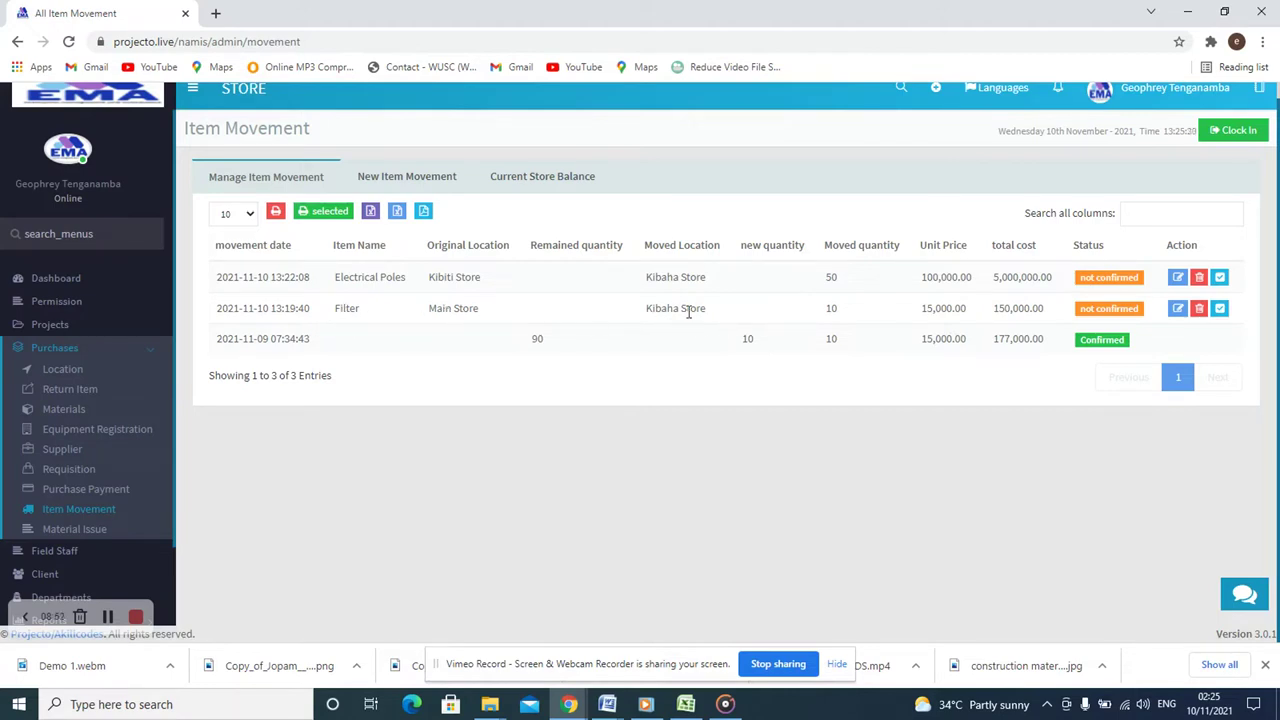
Step: Confirm the pending Electrical Poles and Filter movements to Kibaha Store
click(1221, 279)
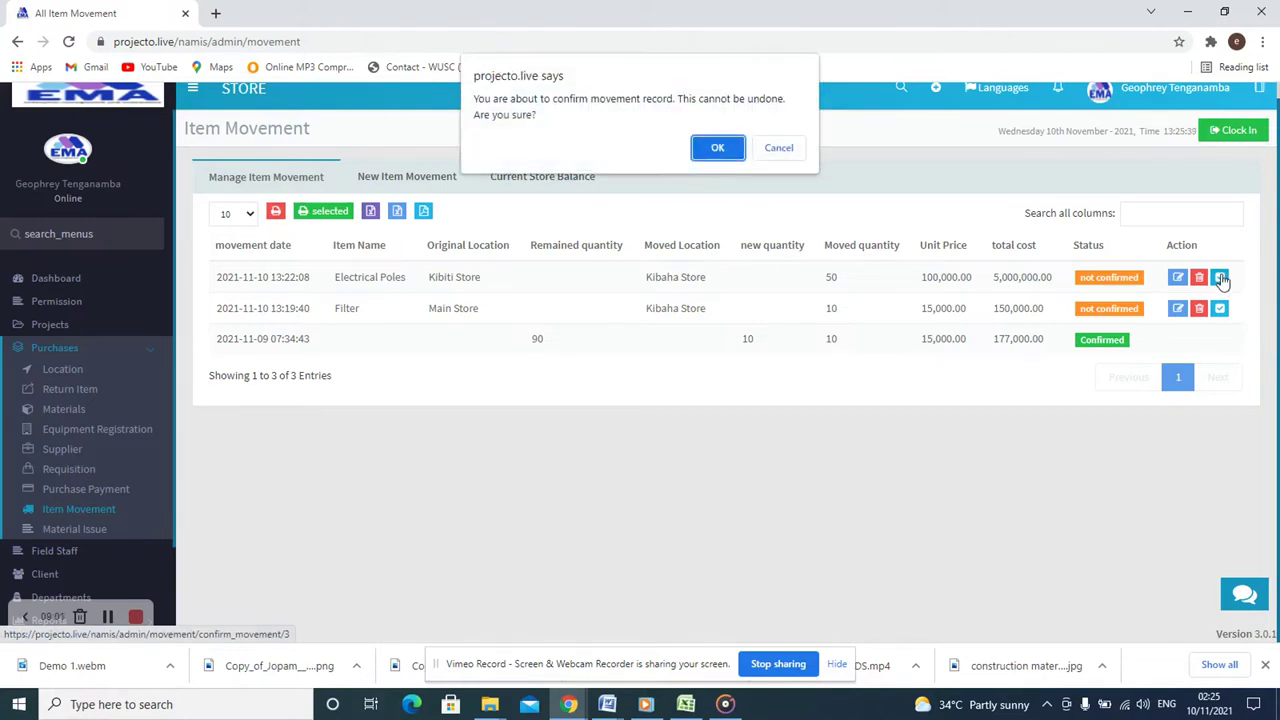
click(716, 150)
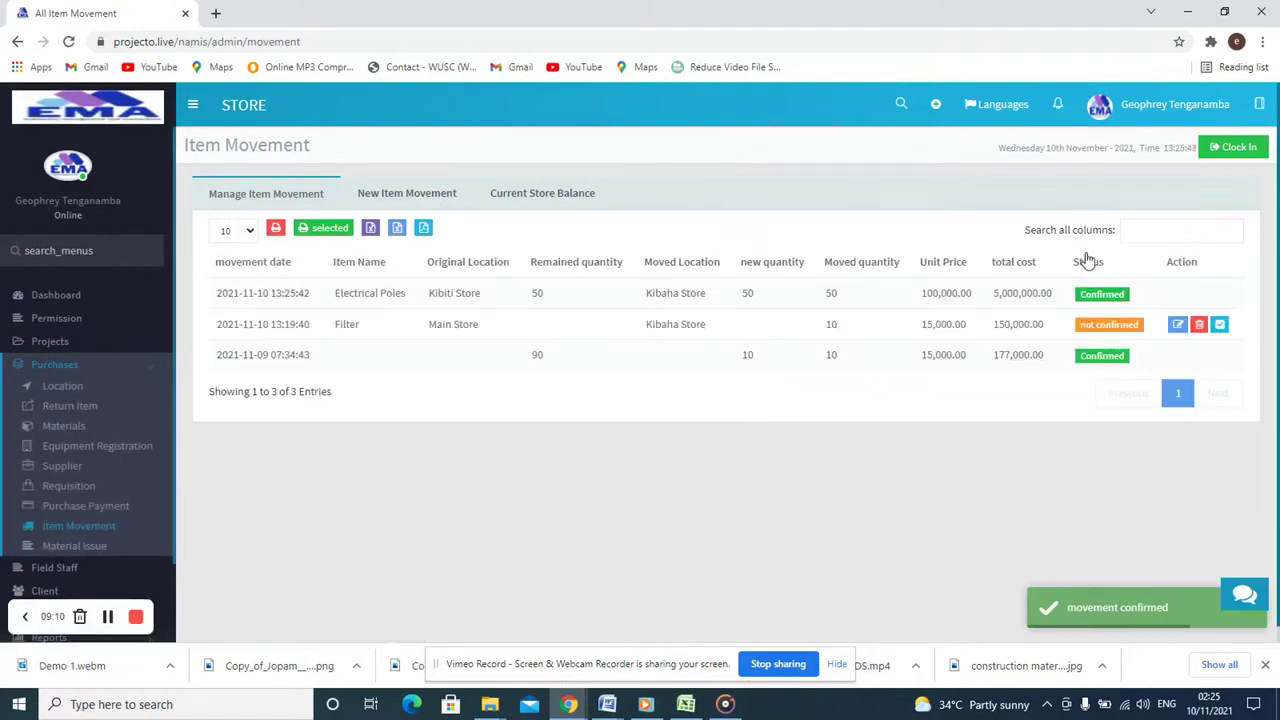
click(1221, 326)
click(718, 150)
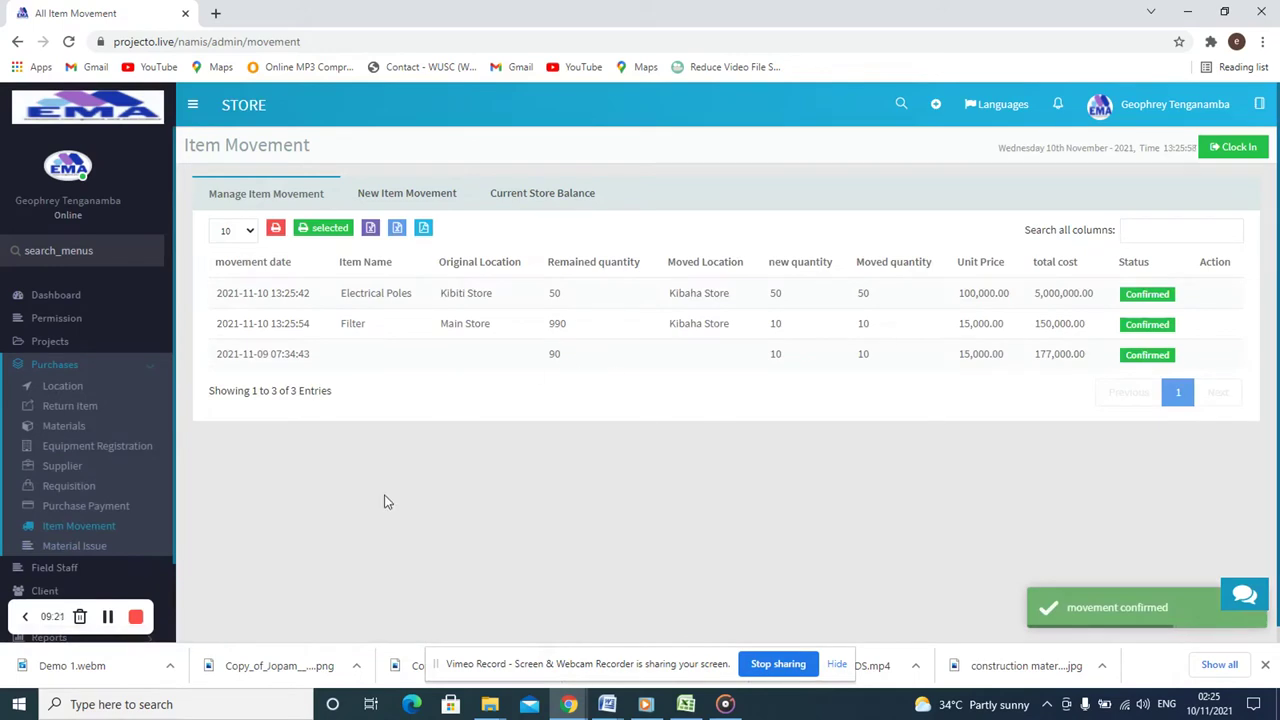
Step: Open the Store balance report and examine the item quantities listed for each store after the movements
scroll(100, 512, down, 4)
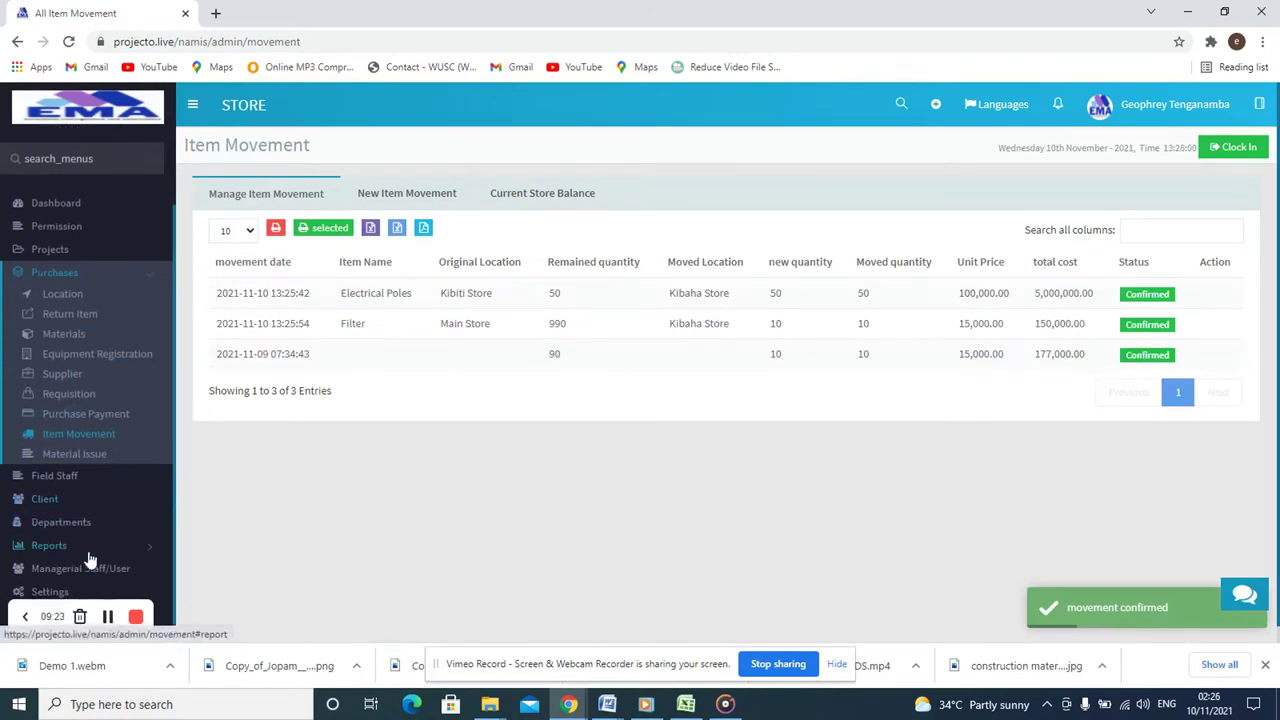
click(63, 539)
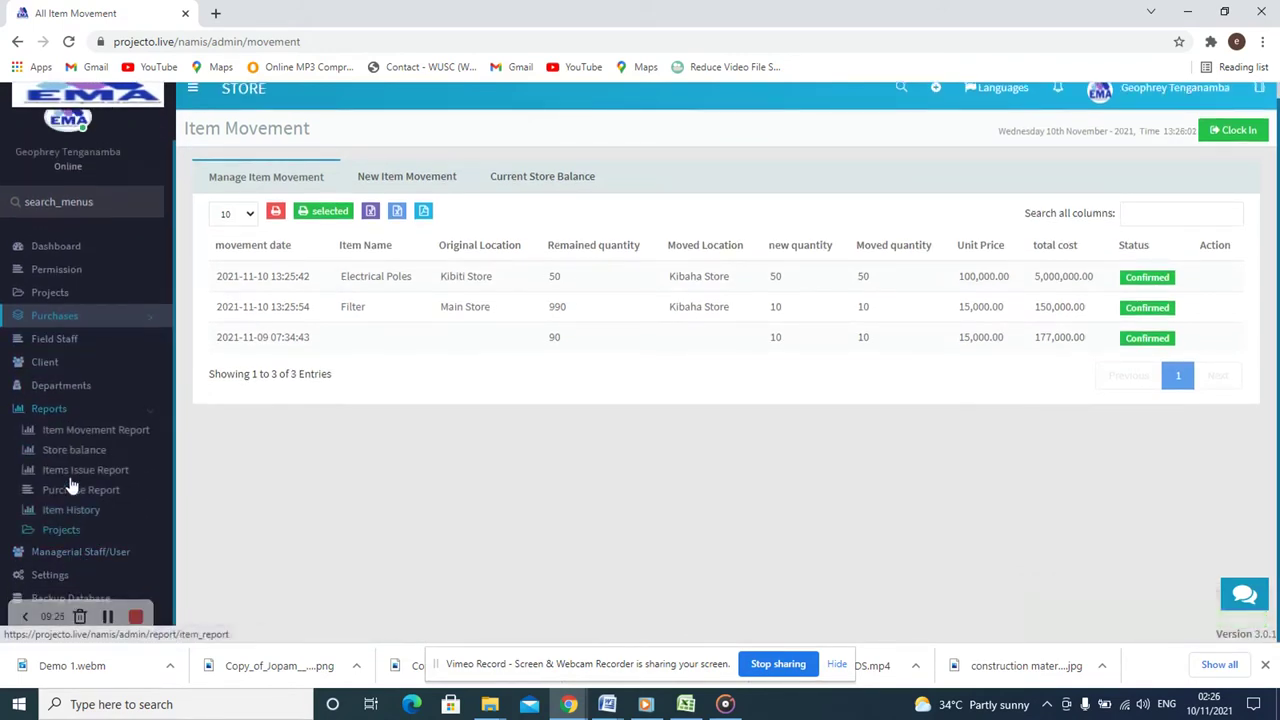
click(84, 458)
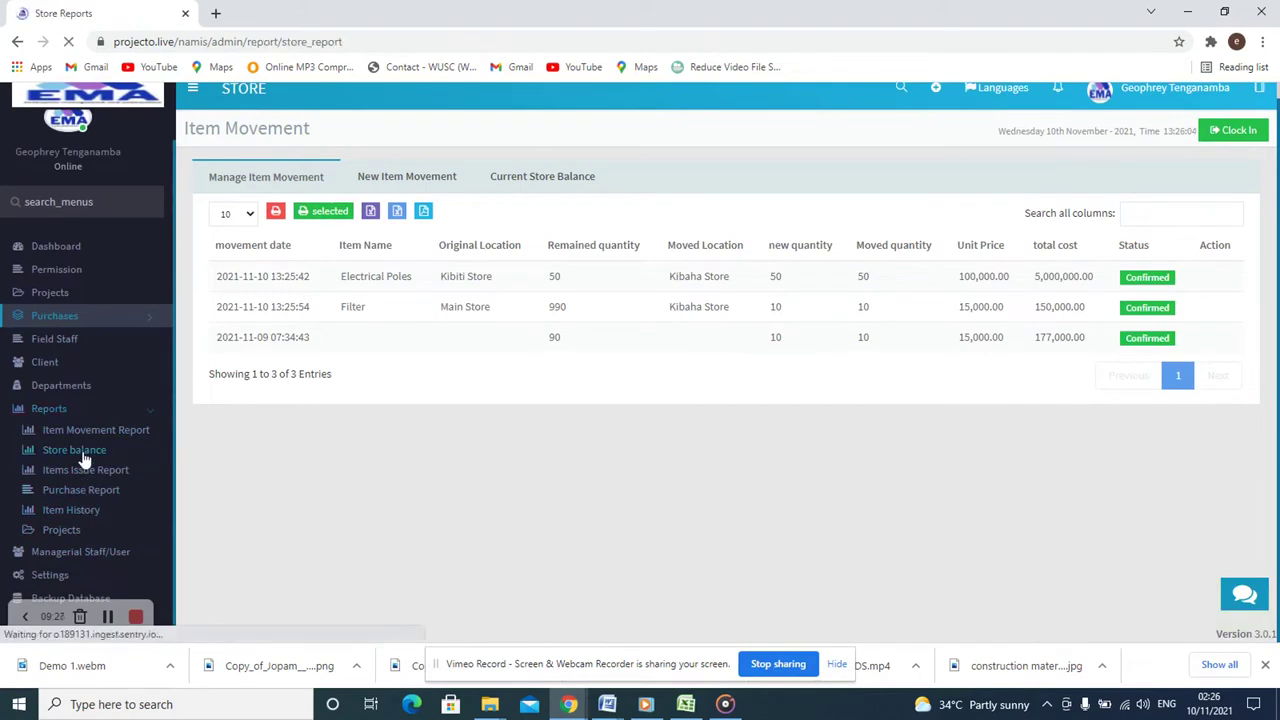
scroll(784, 496, down, 2)
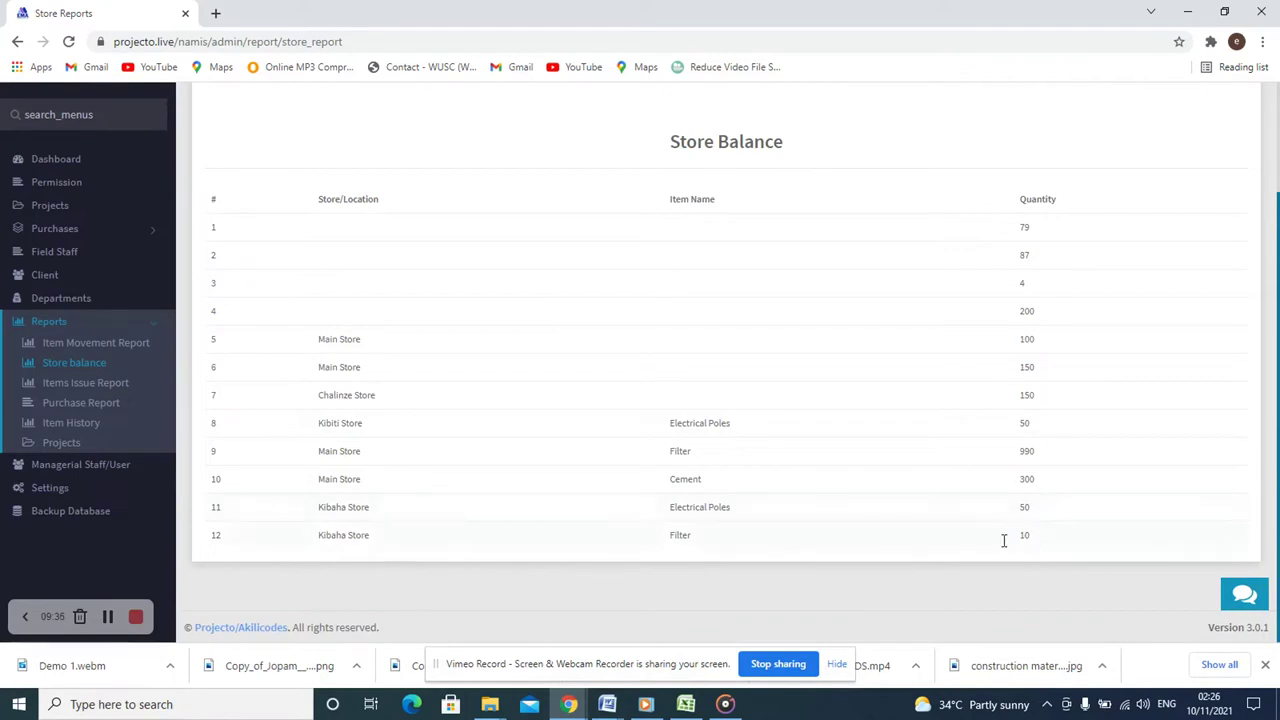
scroll(90, 442, up, 1)
scroll(64, 386, up, 1)
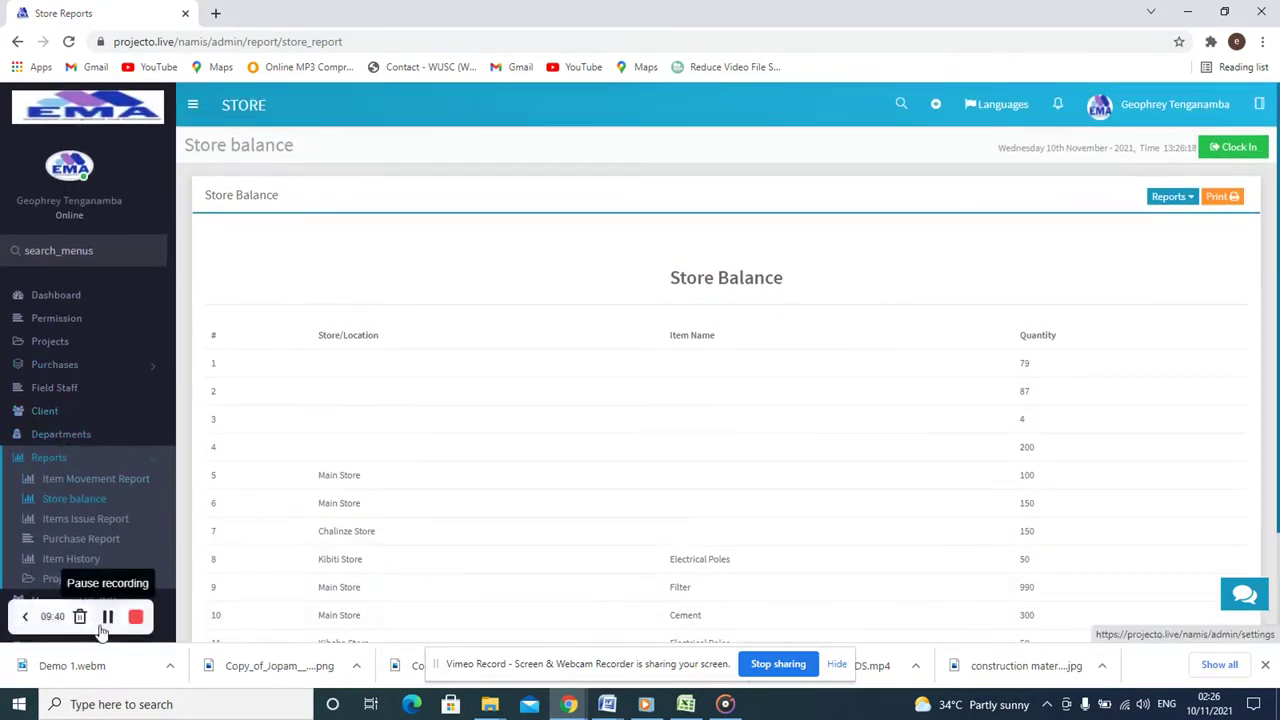
scroll(112, 620, down, 2)
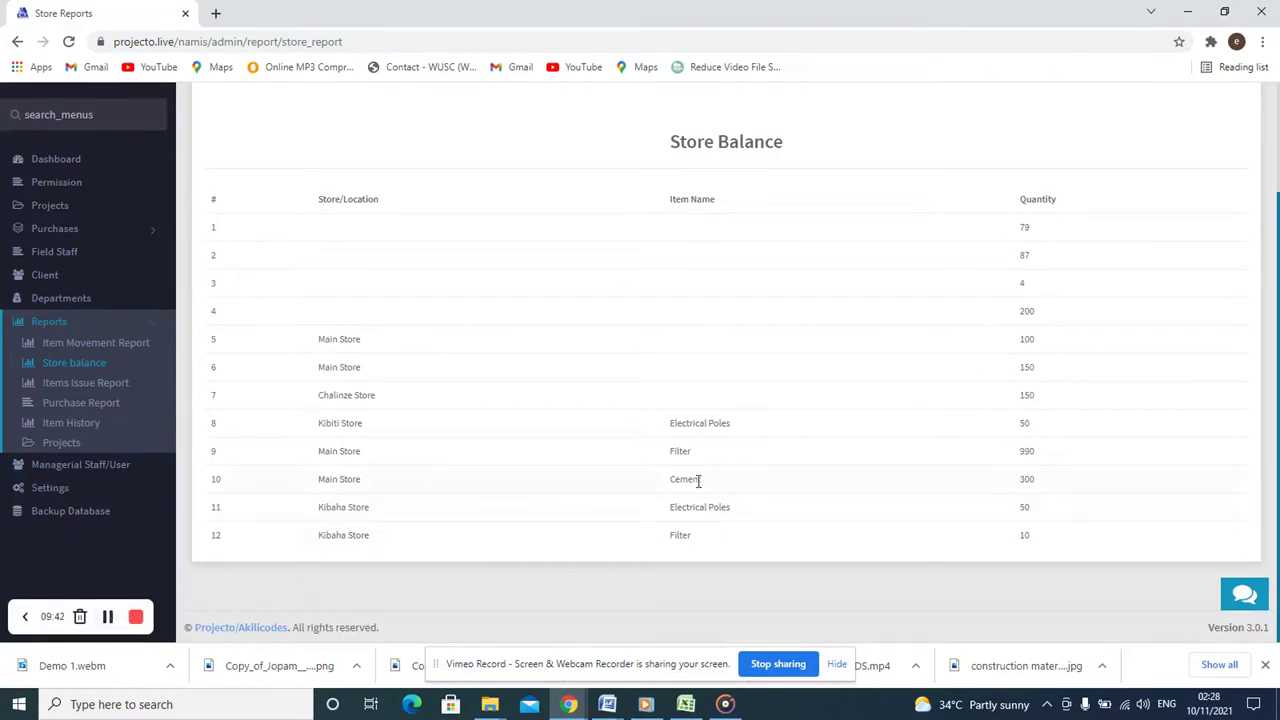
scroll(697, 481, up, 1)
scroll(697, 481, down, 1)
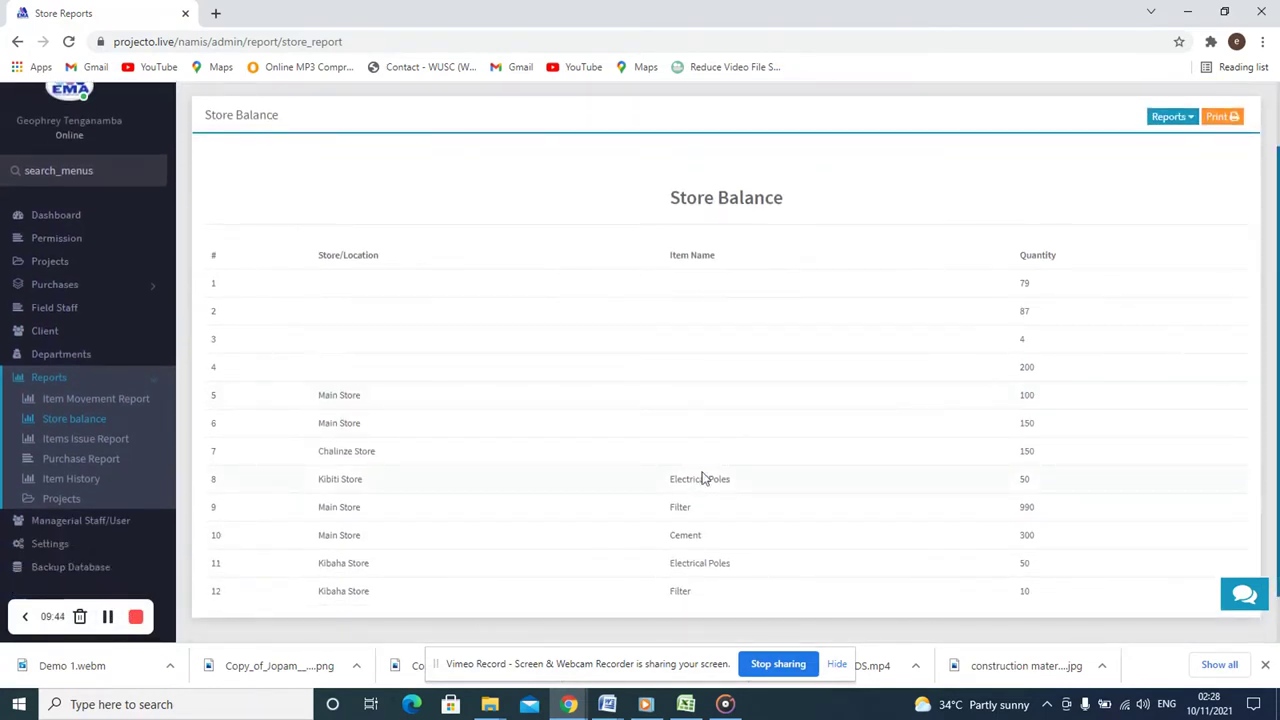
scroll(700, 480, up, 1)
scroll(700, 478, down, 2)
scroll(702, 494, up, 2)
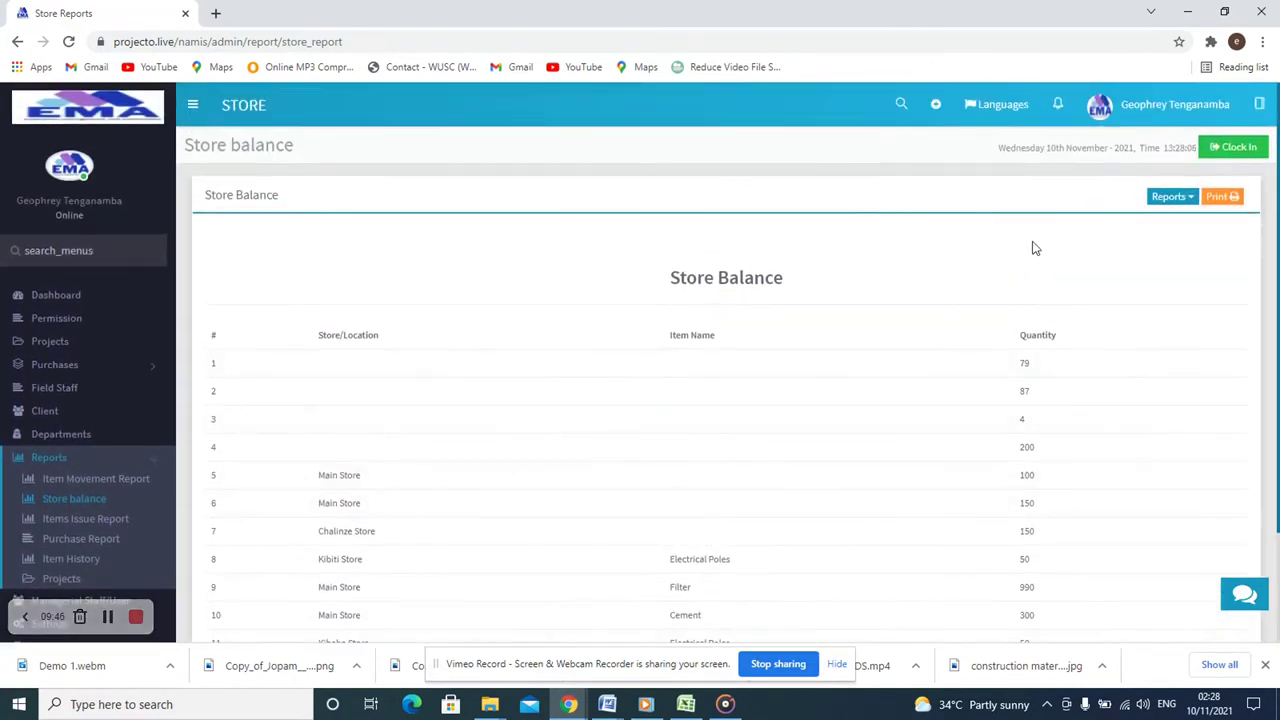
Step: Switch the store balance report to the by-store version and look through its rows
click(1170, 198)
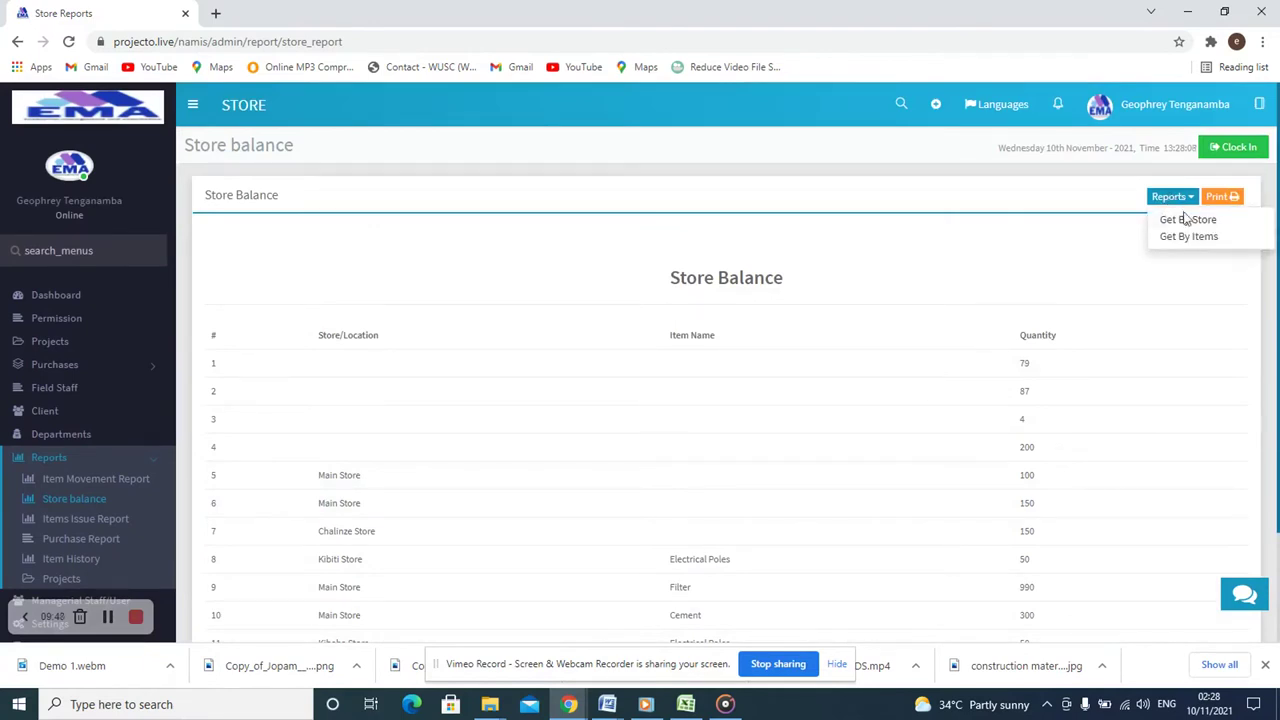
click(1186, 220)
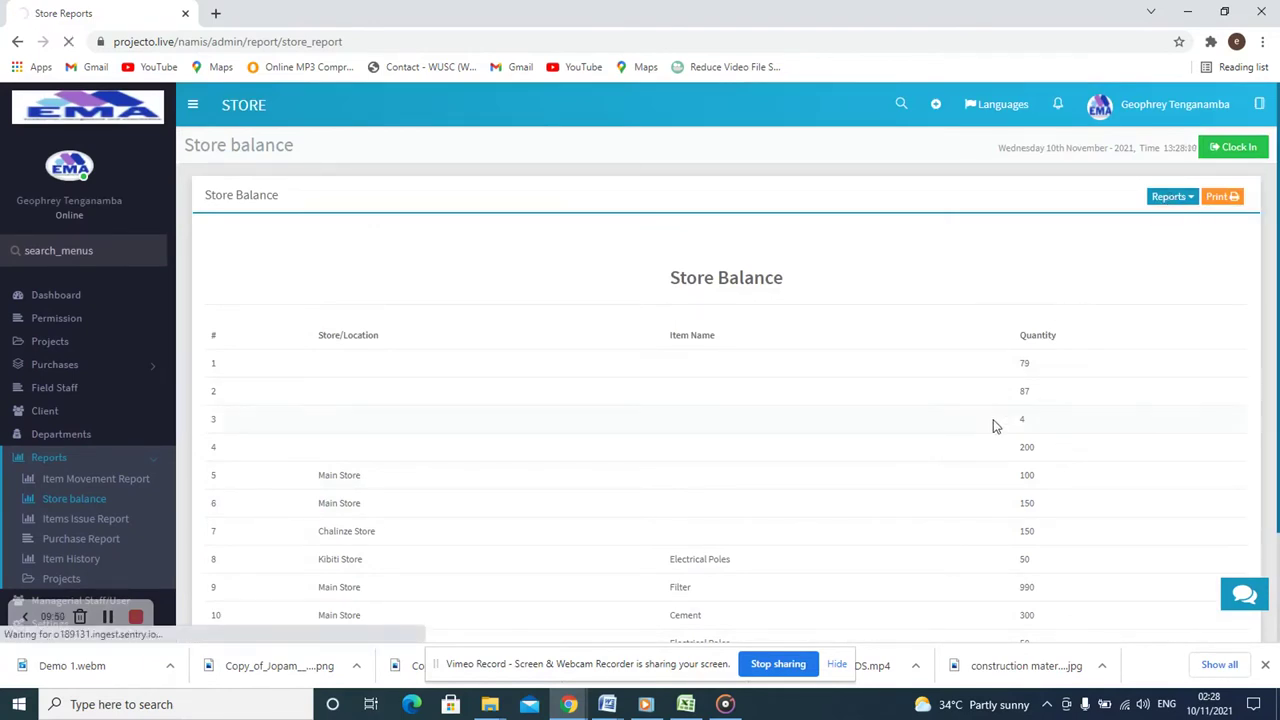
scroll(995, 434, down, 2)
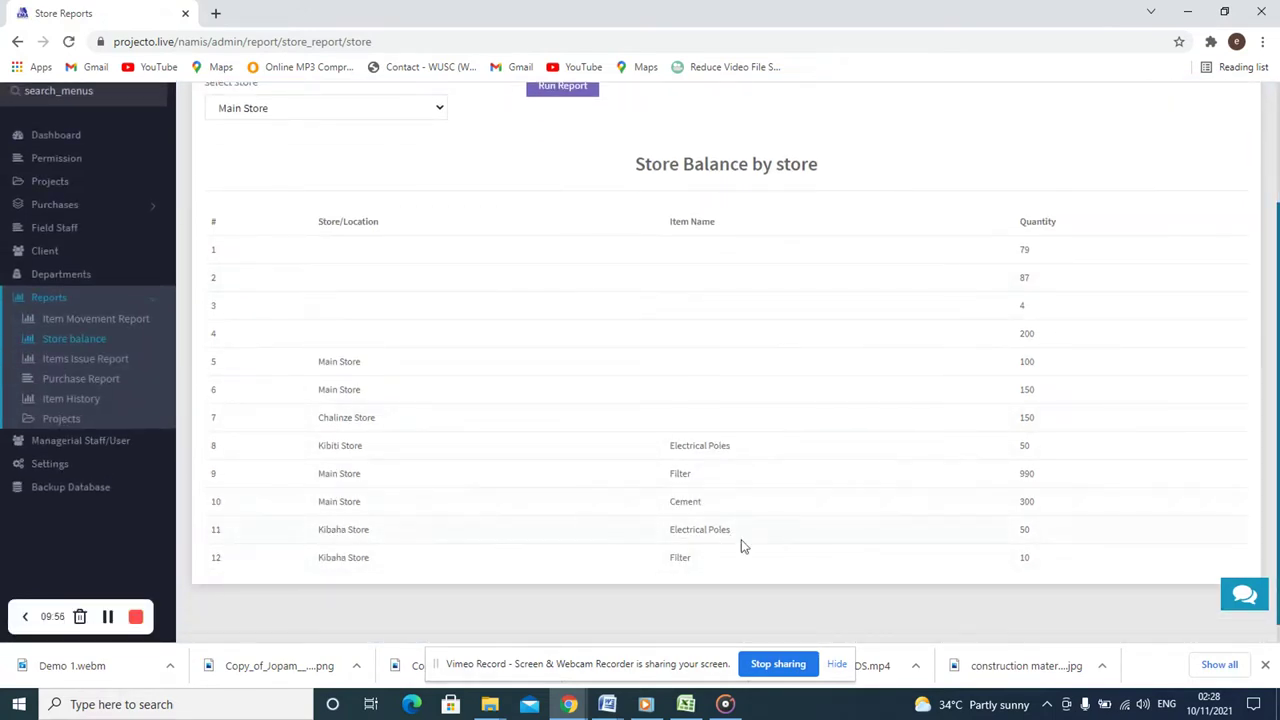
scroll(900, 488, up, 1)
scroll(900, 486, down, 1)
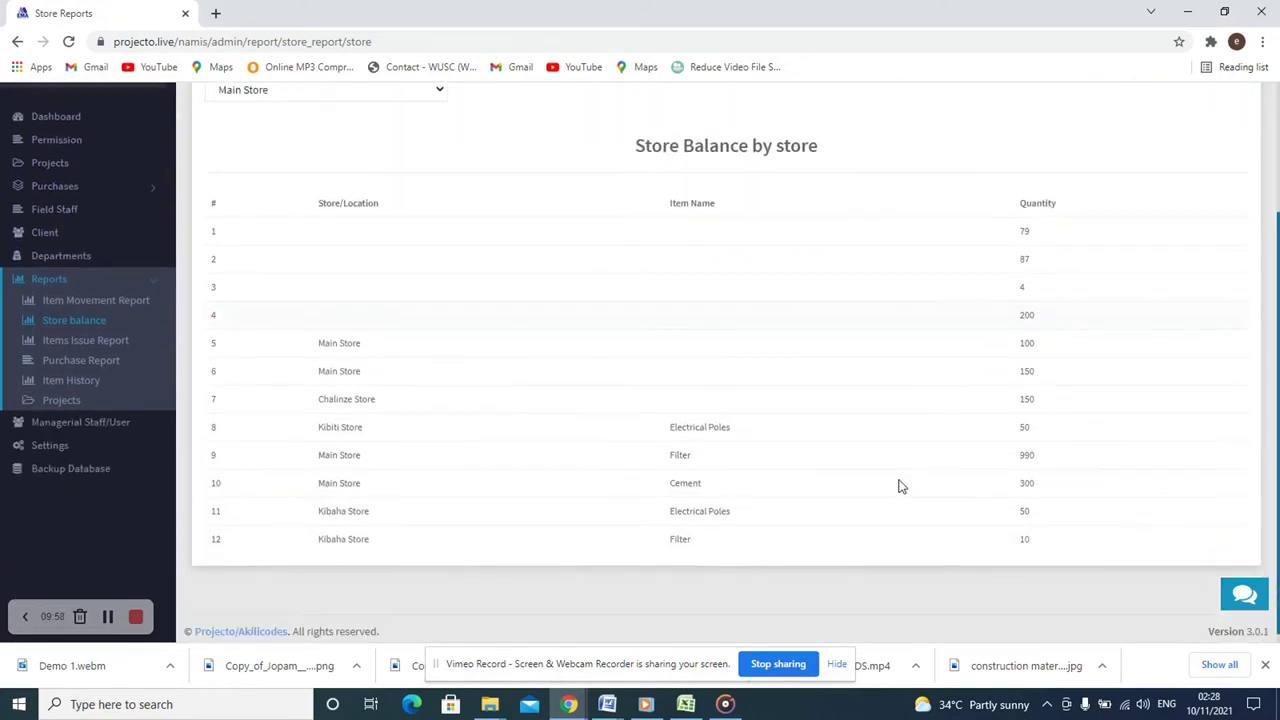
scroll(1055, 333, up, 2)
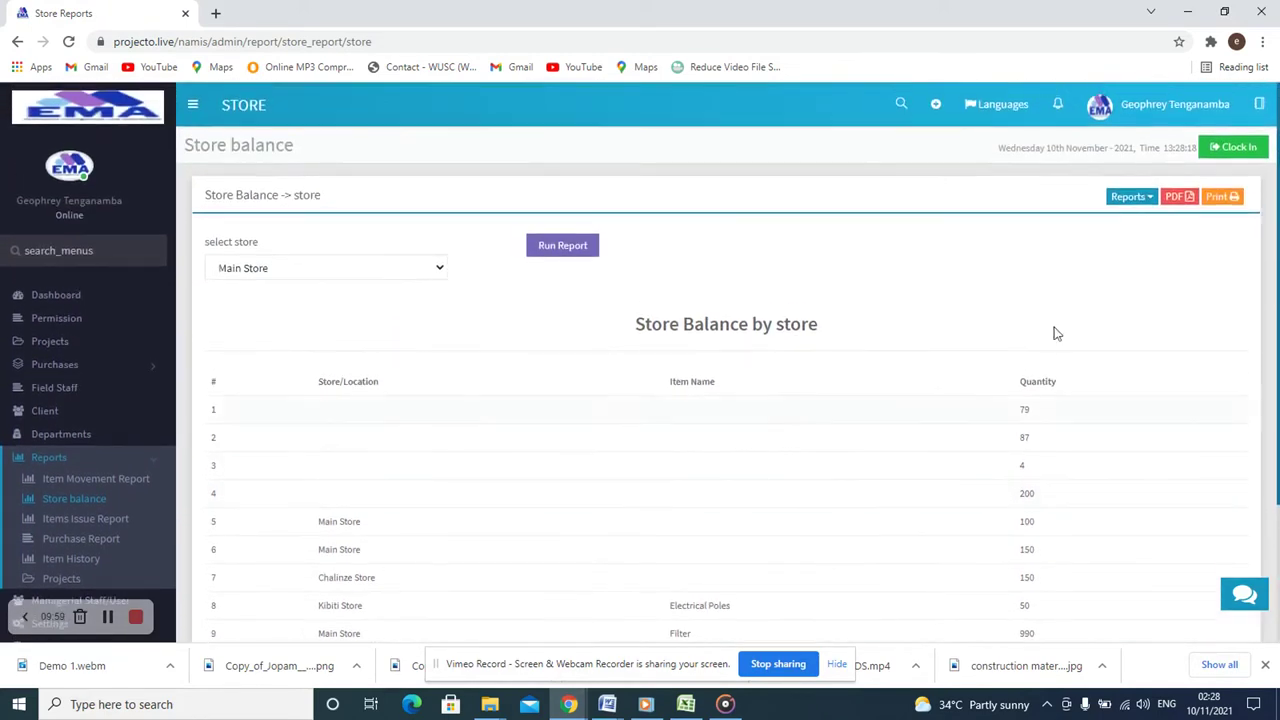
Step: Switch the store balance report to the by-items version and look through its rows
click(1148, 203)
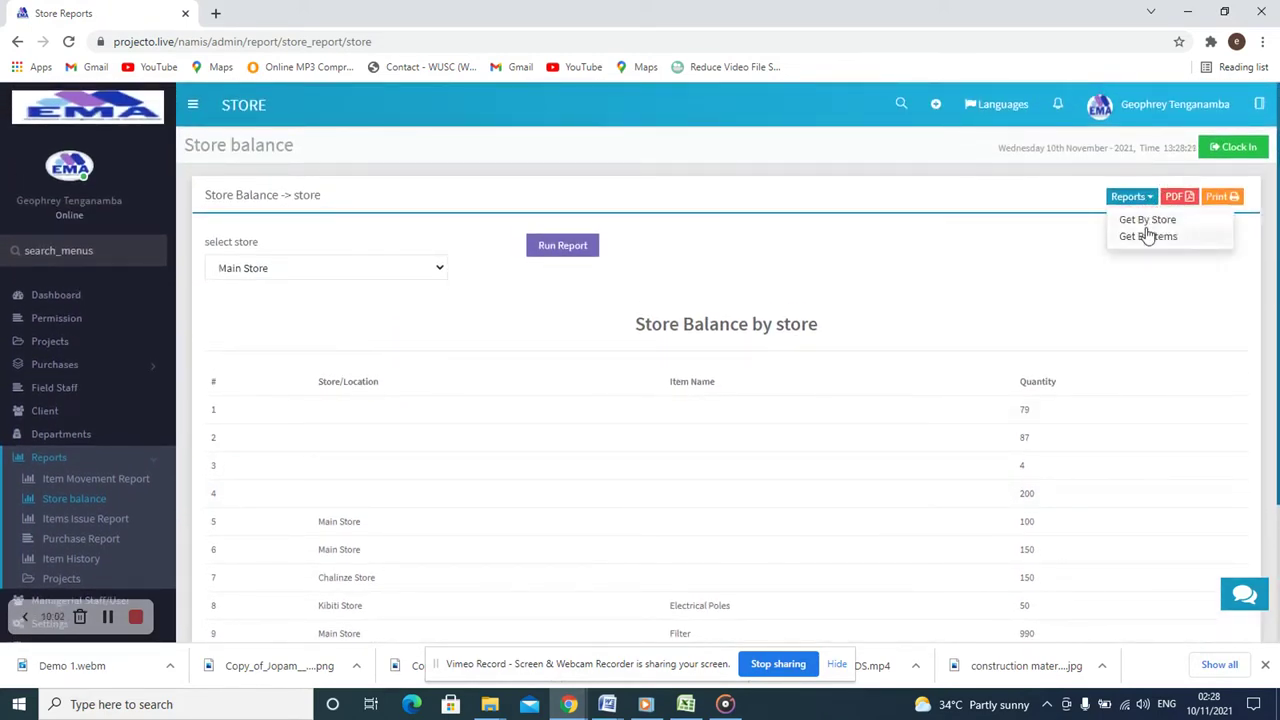
click(1146, 236)
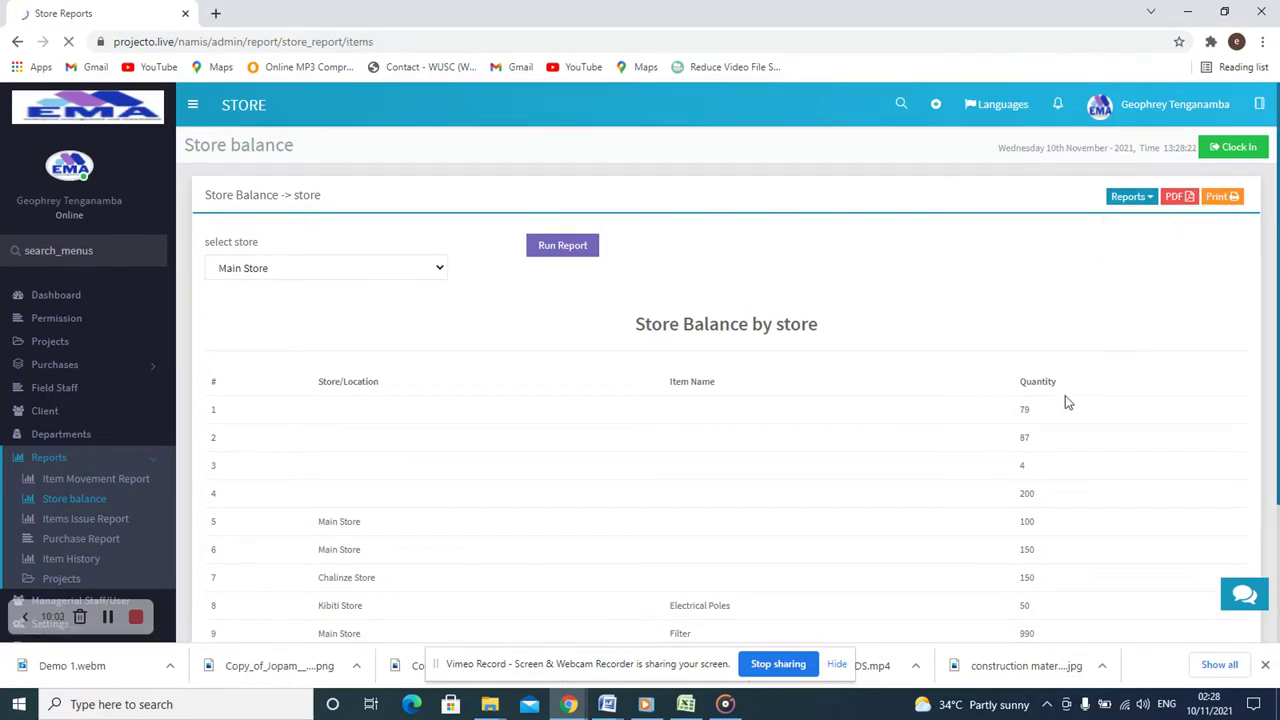
scroll(1057, 400, down, 1)
scroll(1022, 439, down, 1)
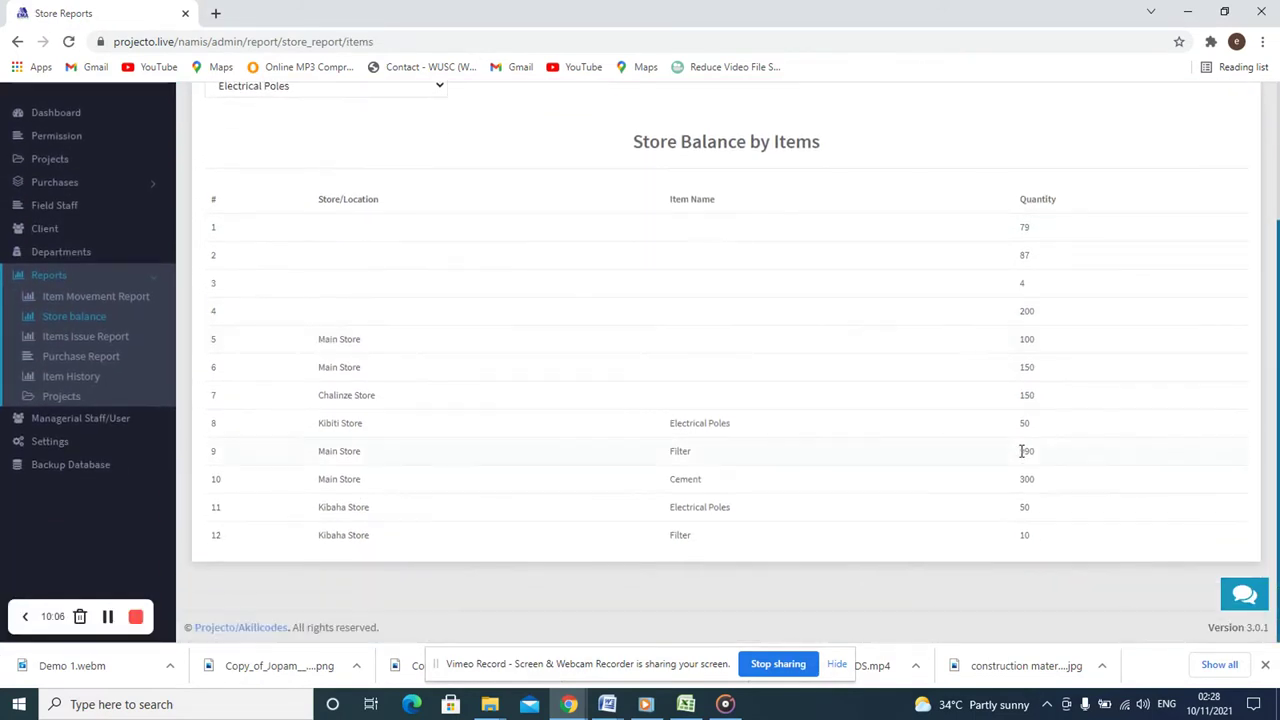
scroll(1022, 451, up, 2)
scroll(1022, 451, down, 2)
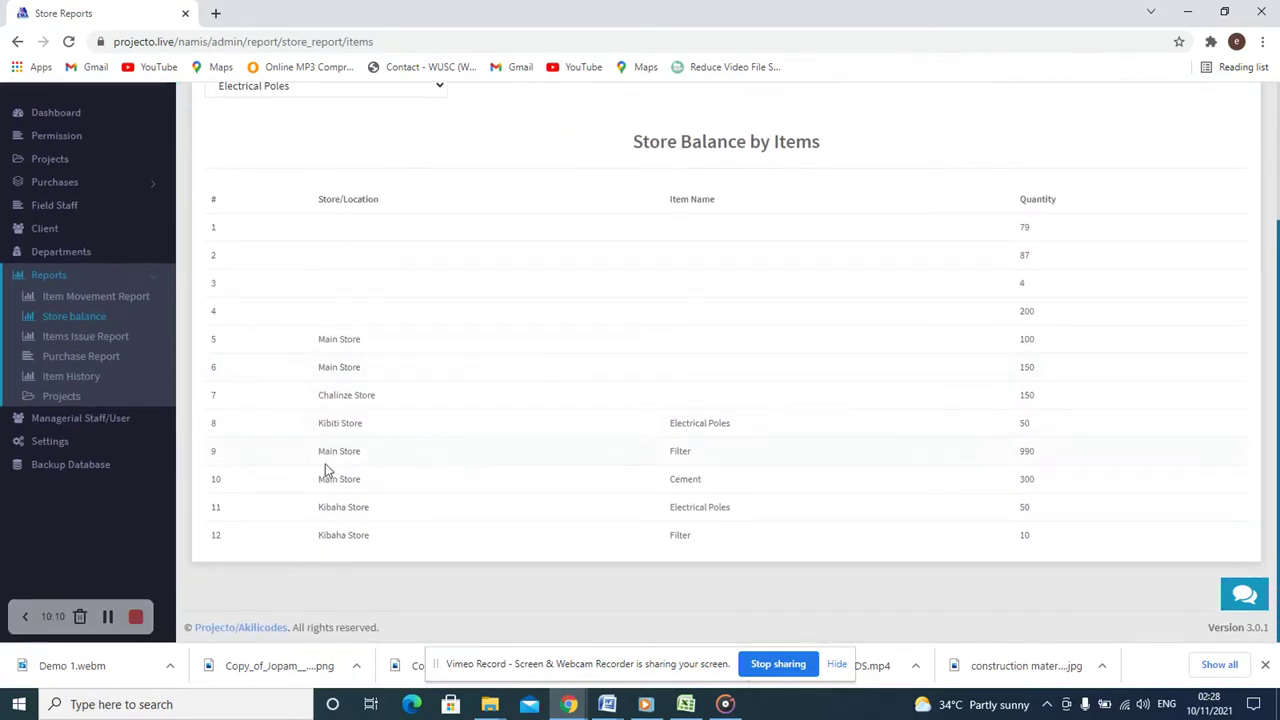
Step: Open the Item Movement Report and view it by source store and by destination store
click(92, 296)
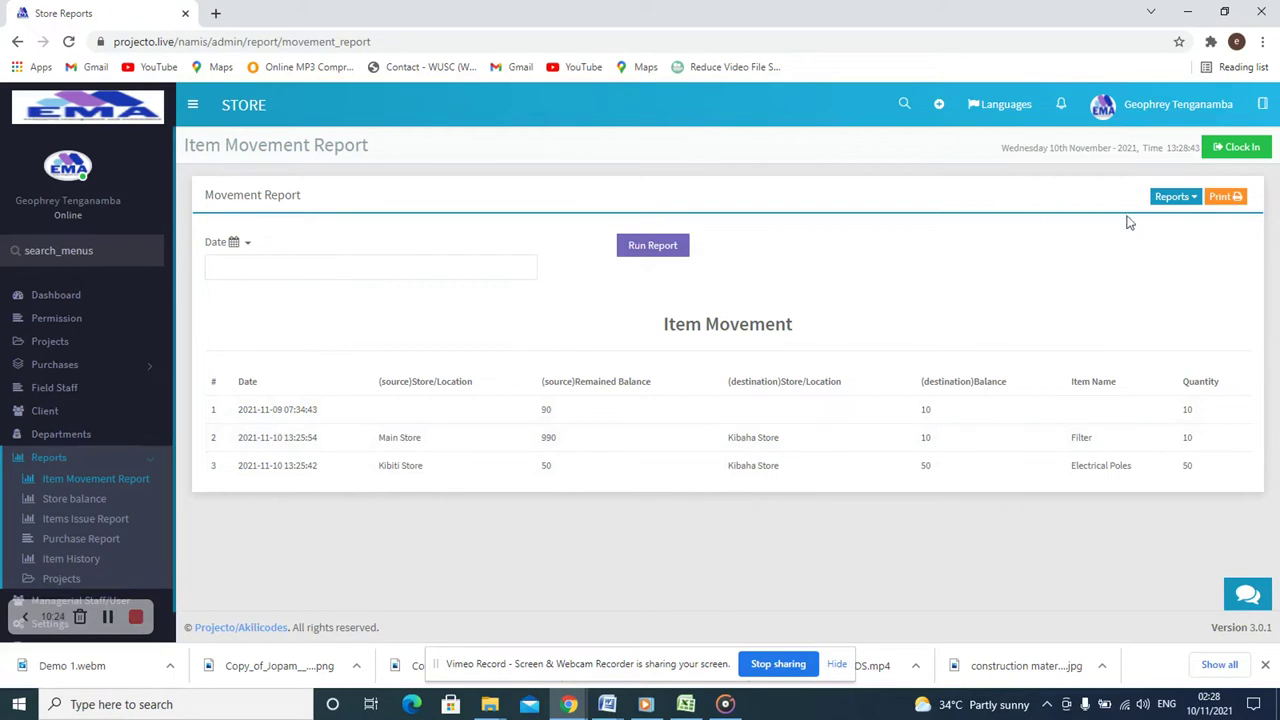
click(1180, 198)
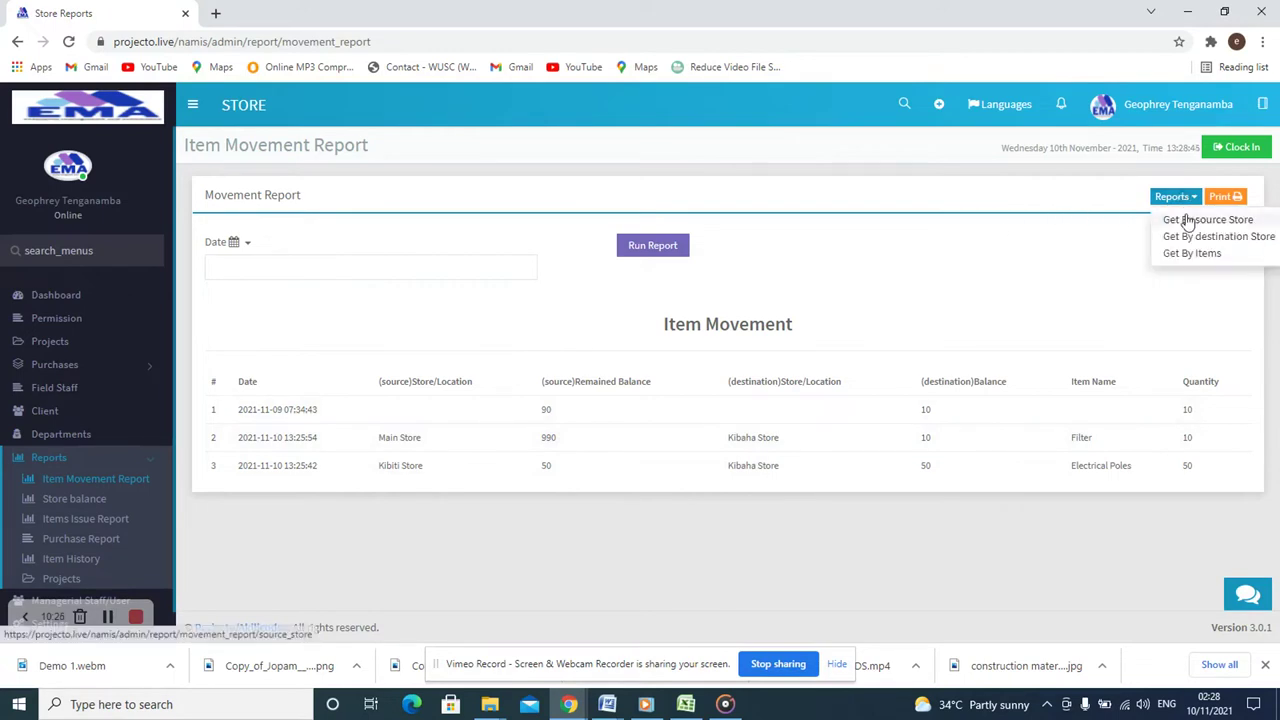
click(1187, 220)
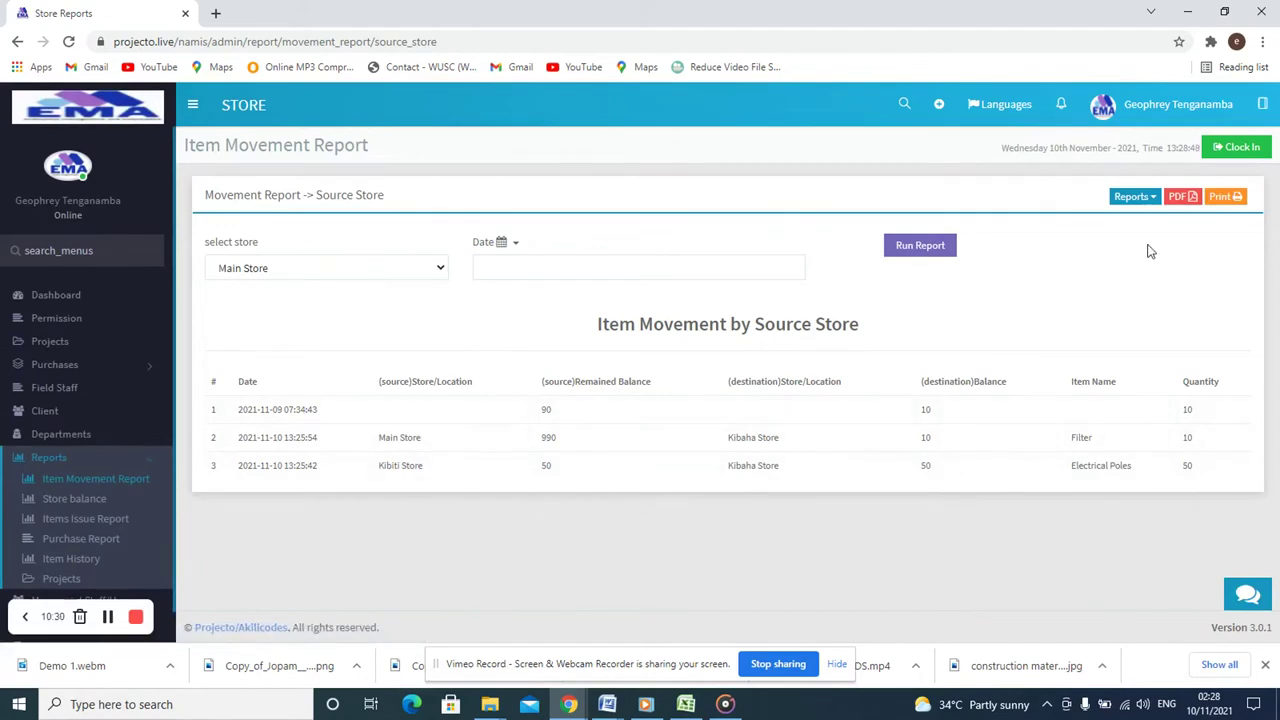
click(1150, 197)
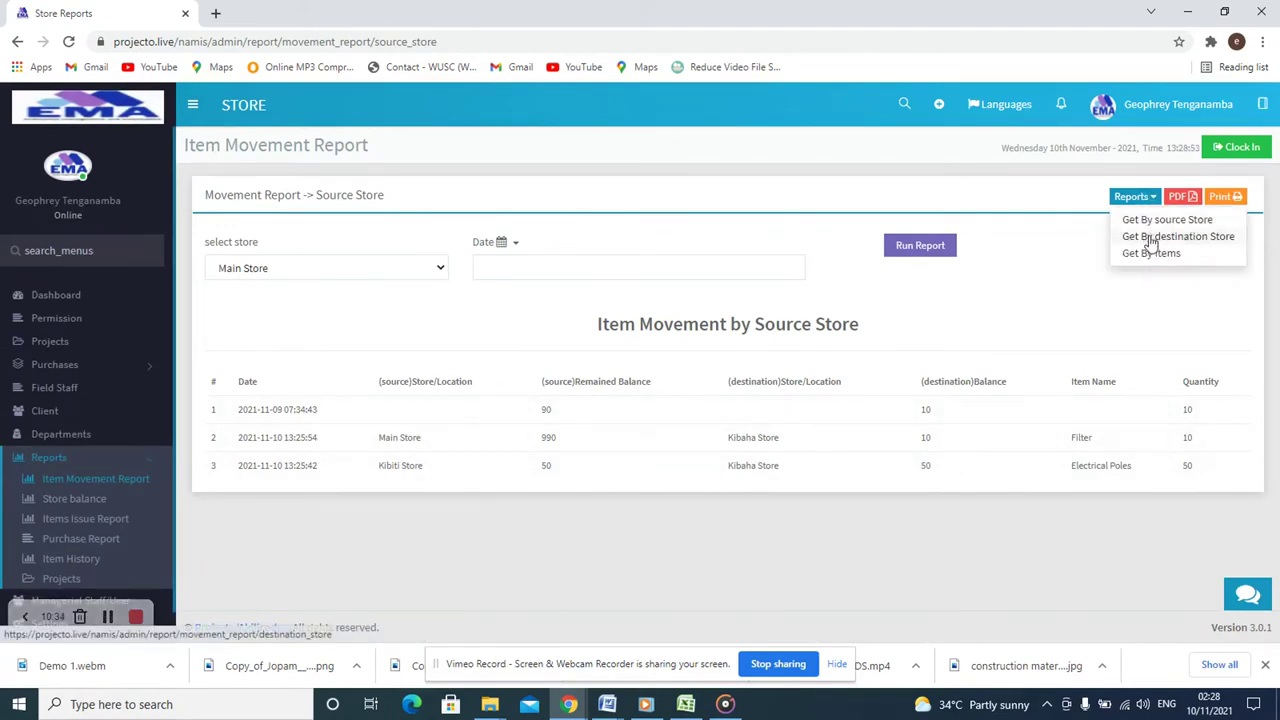
click(1151, 237)
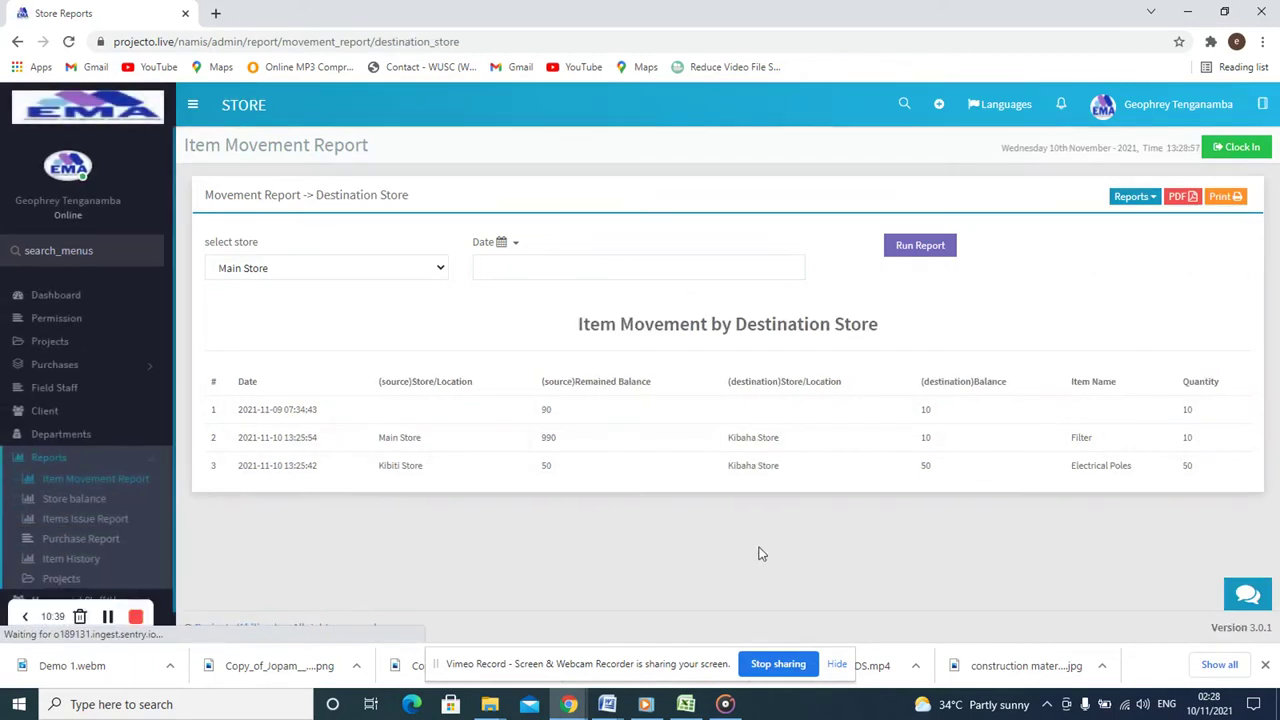
Step: View the movement report by items with Filter as the selected item, and return to the source store version
click(1156, 199)
click(1156, 252)
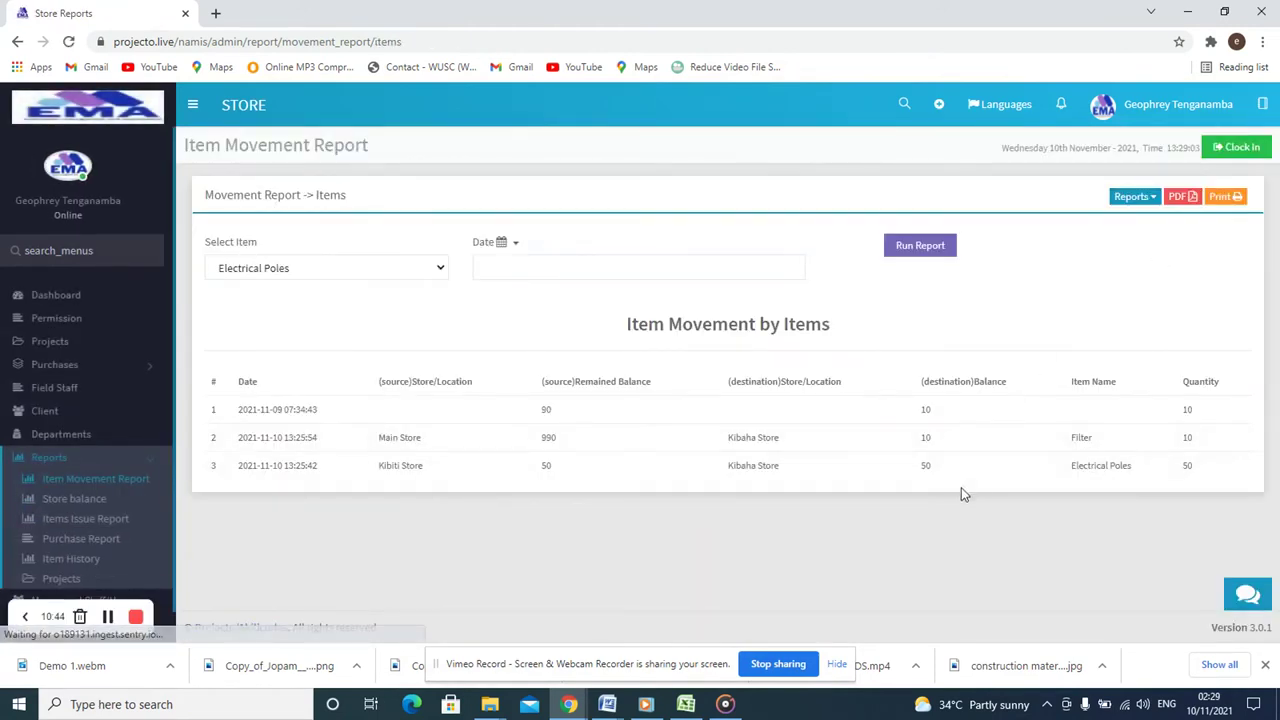
click(433, 276)
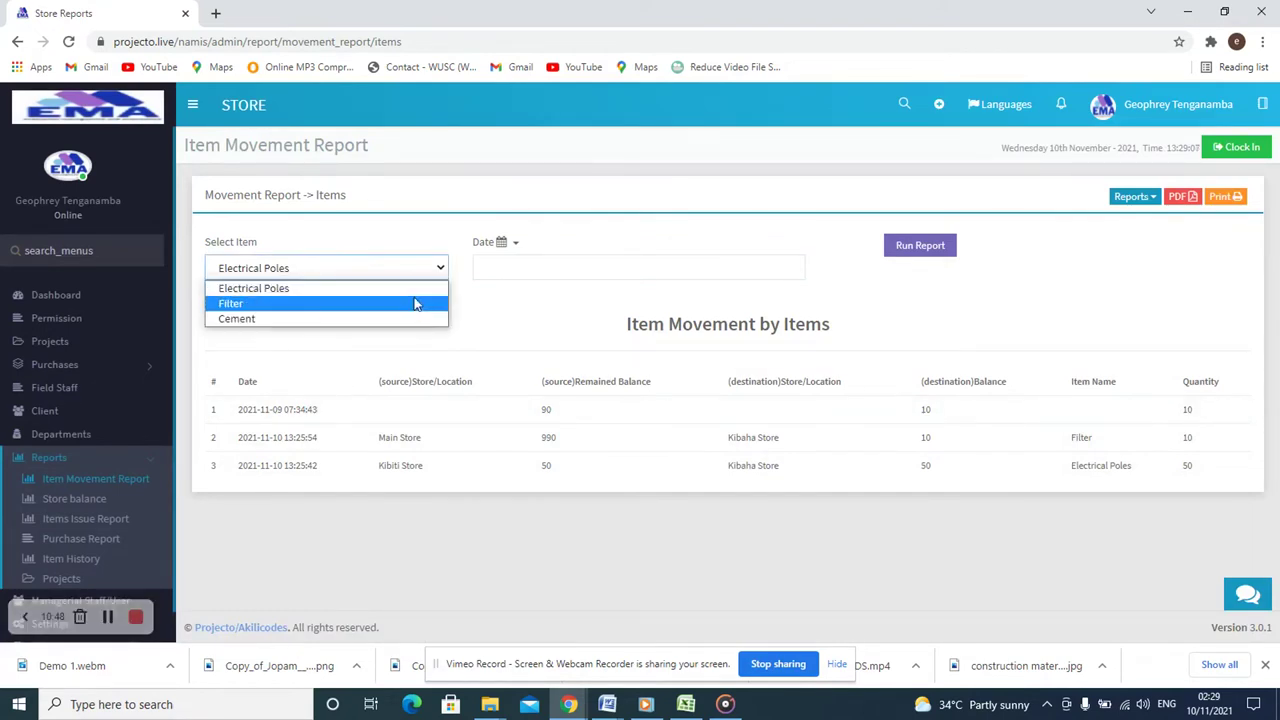
click(415, 304)
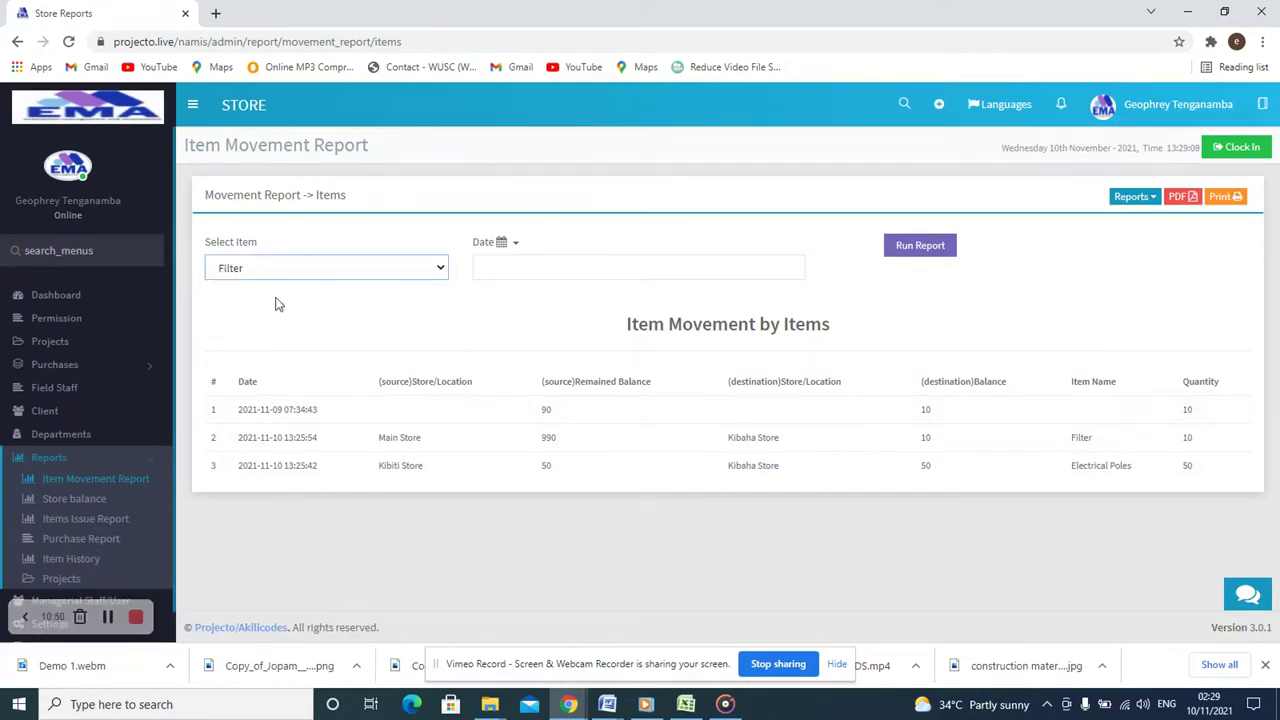
click(1131, 199)
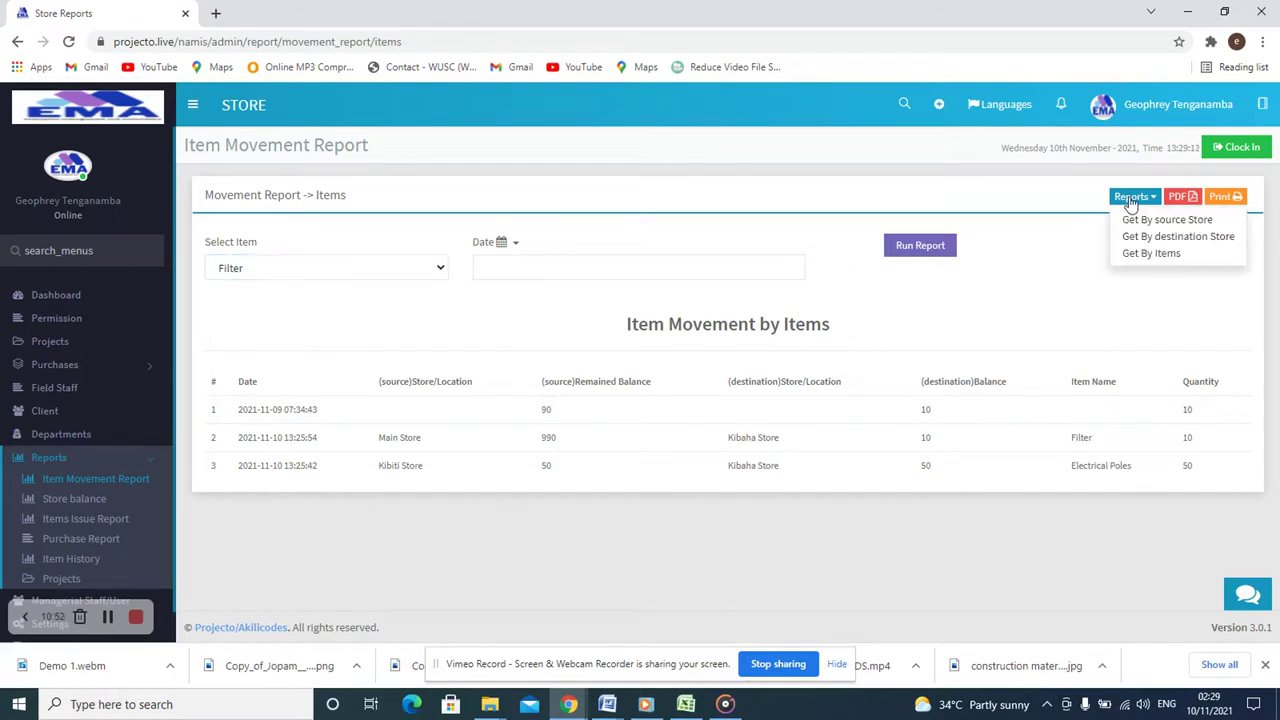
click(1137, 219)
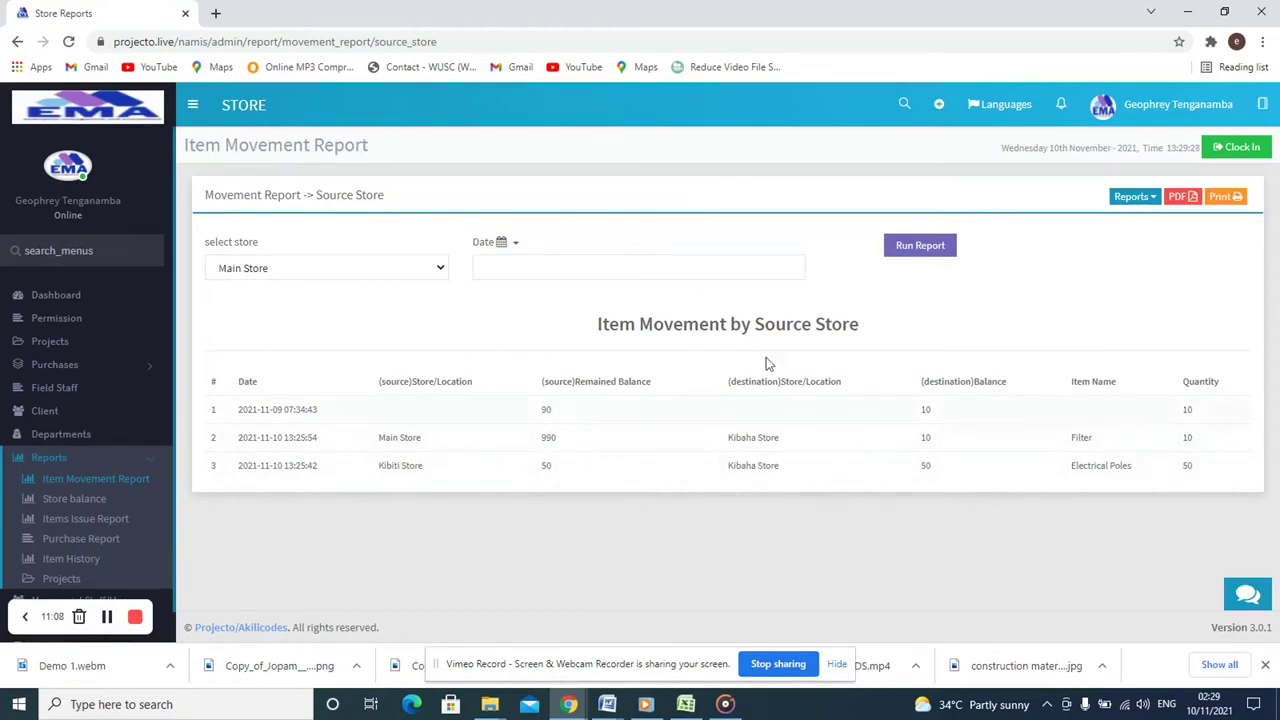
click(433, 268)
click(433, 268)
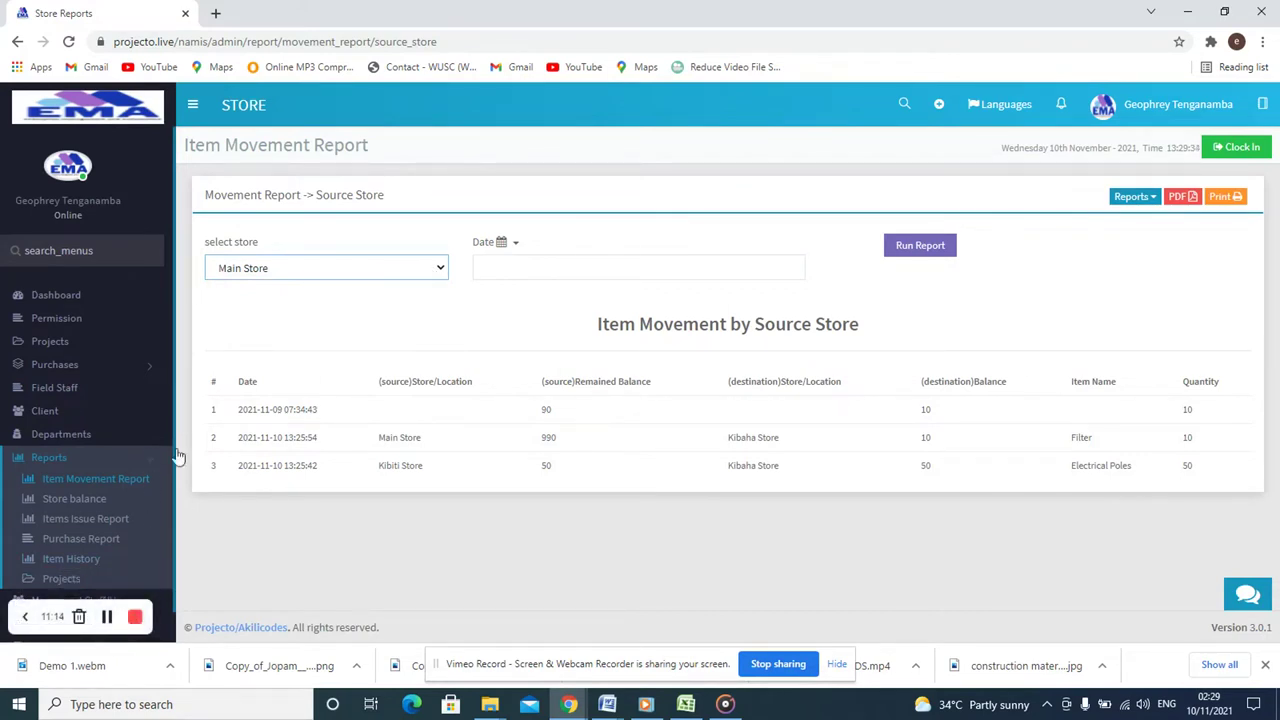
Step: Open Material Issue under Purchases and view the blank new good issue form
scroll(77, 520, down, 1)
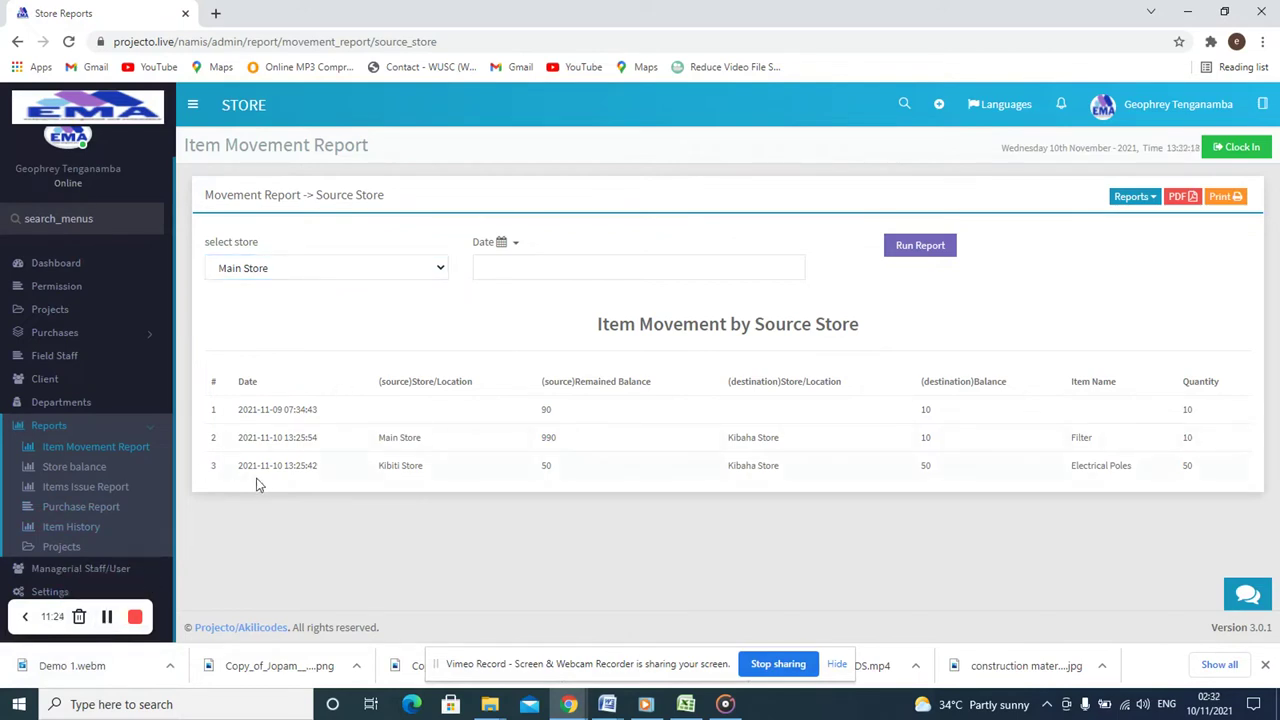
click(55, 334)
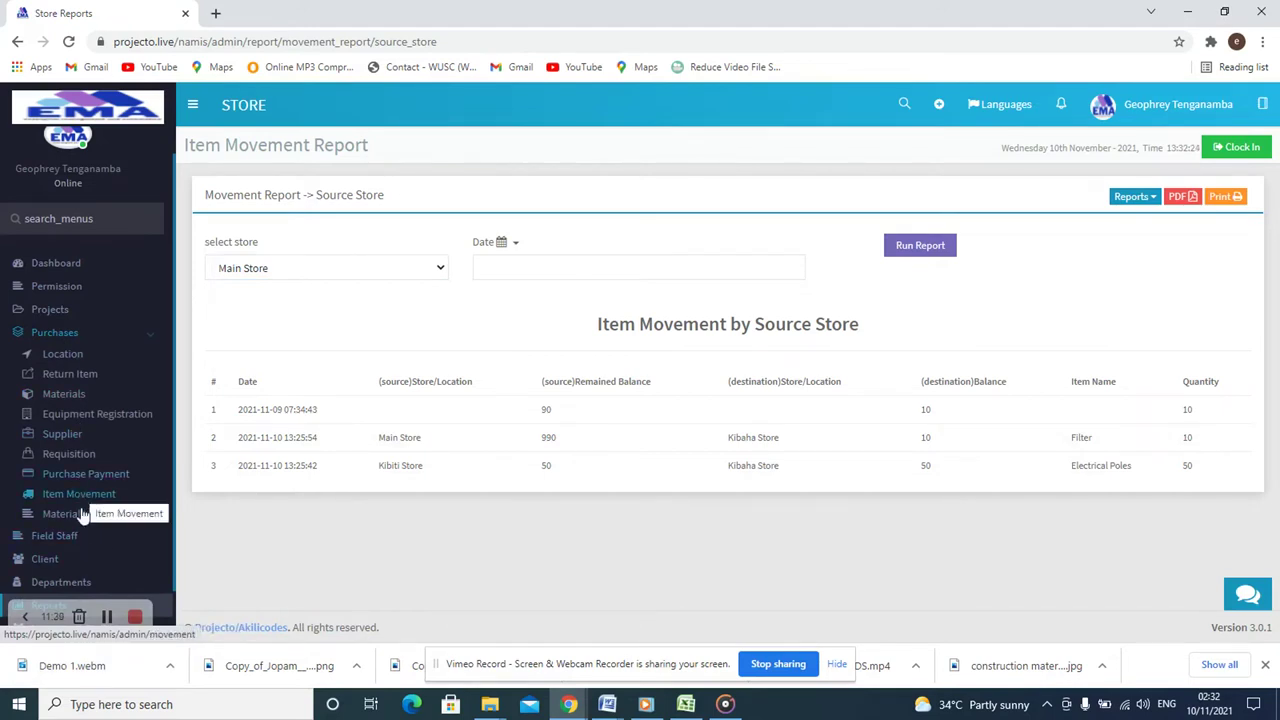
click(85, 517)
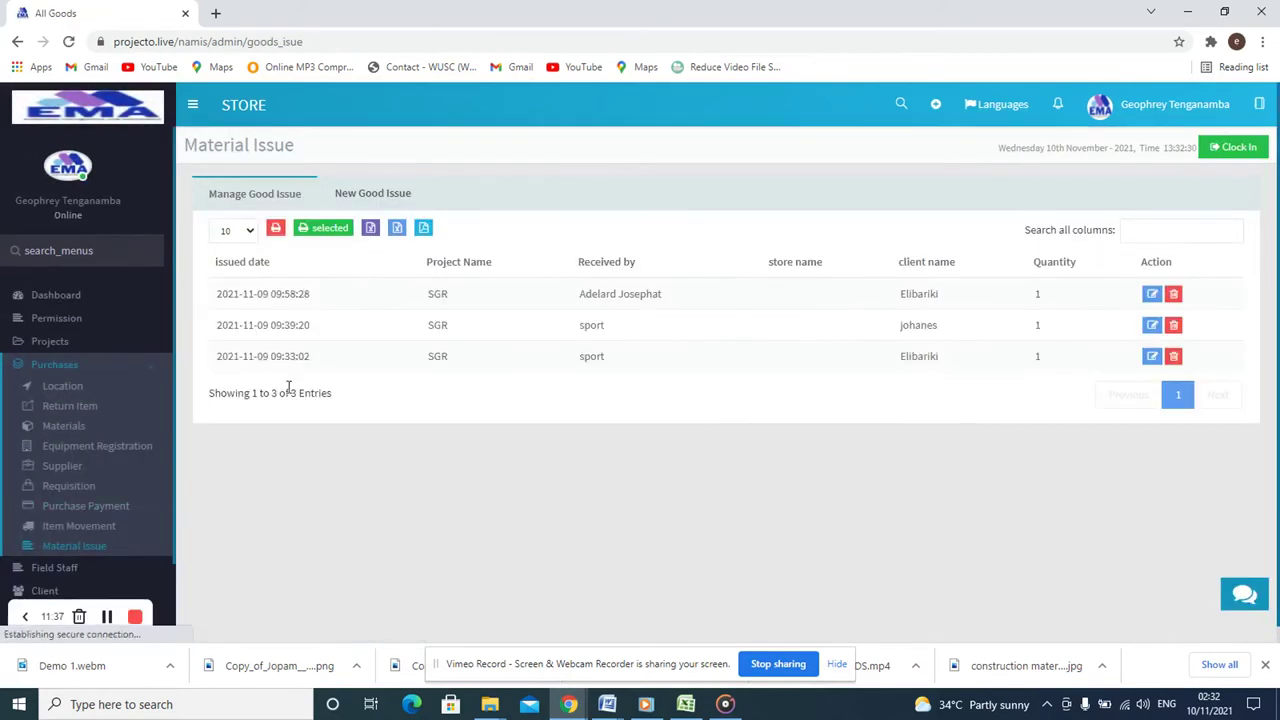
click(373, 193)
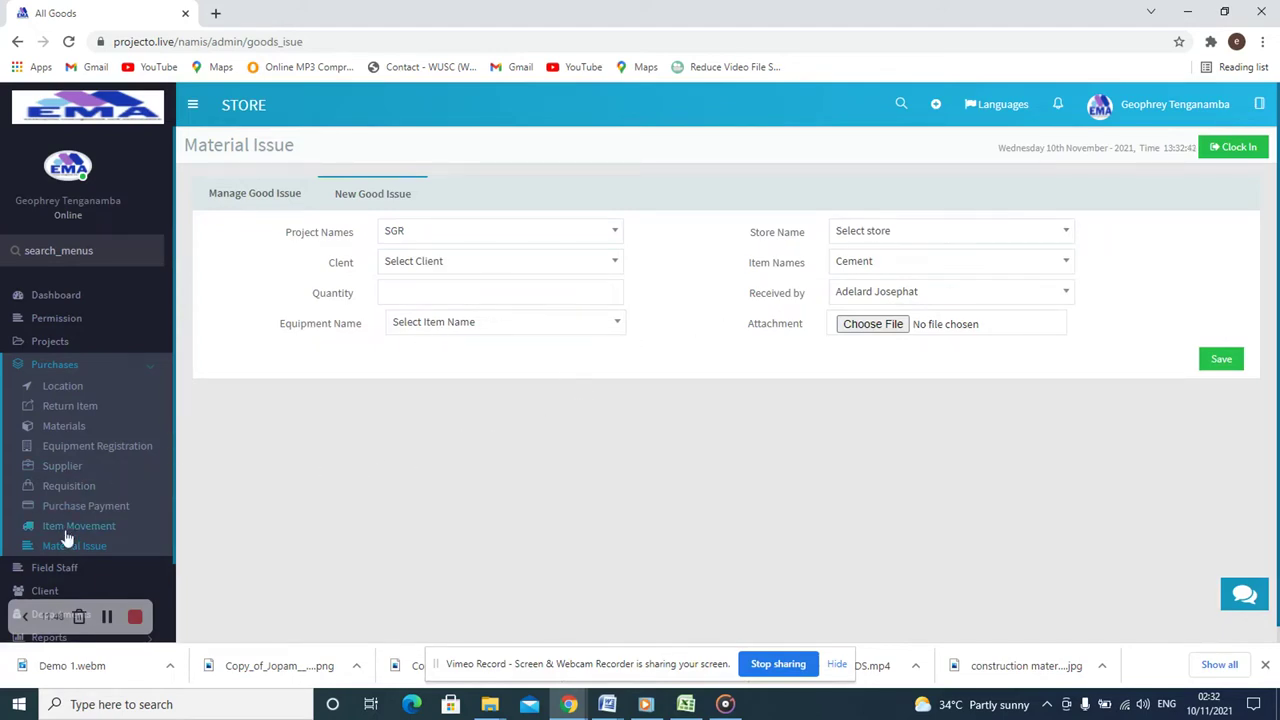
Step: View the Field Staff users list and the Managerial Staff/User employee list
scroll(88, 518, down, 1)
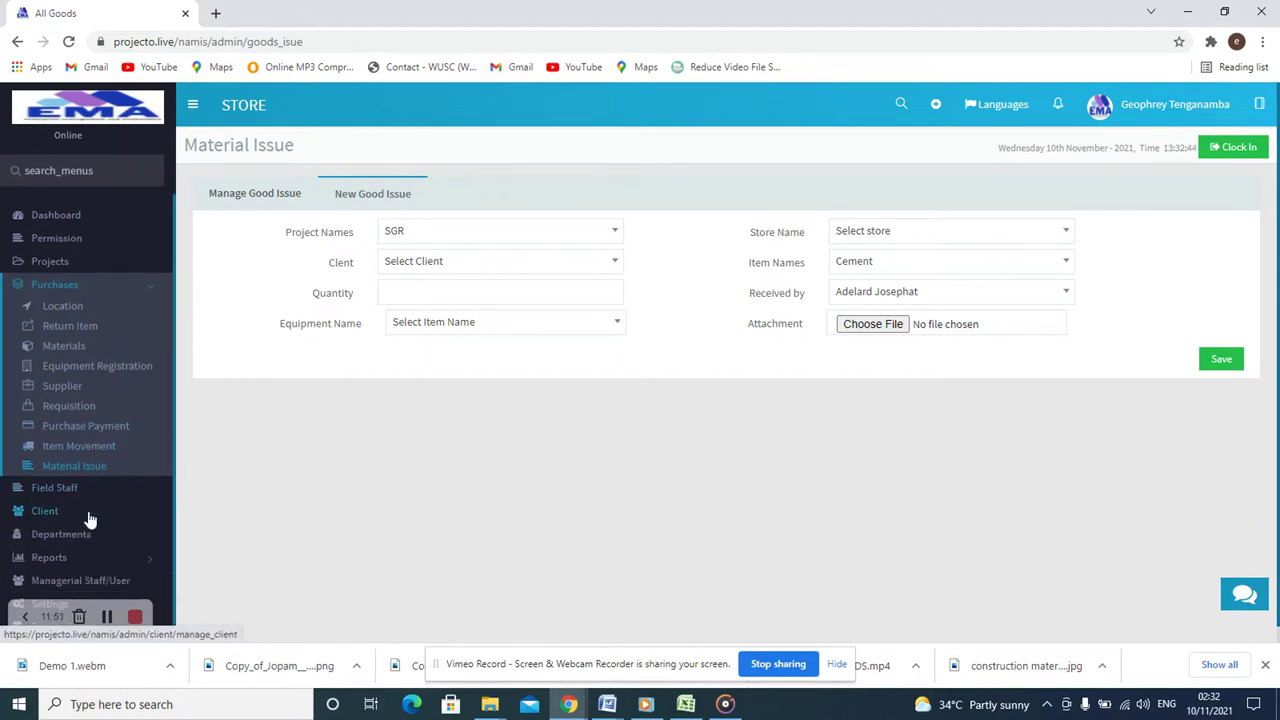
scroll(88, 518, down, 1)
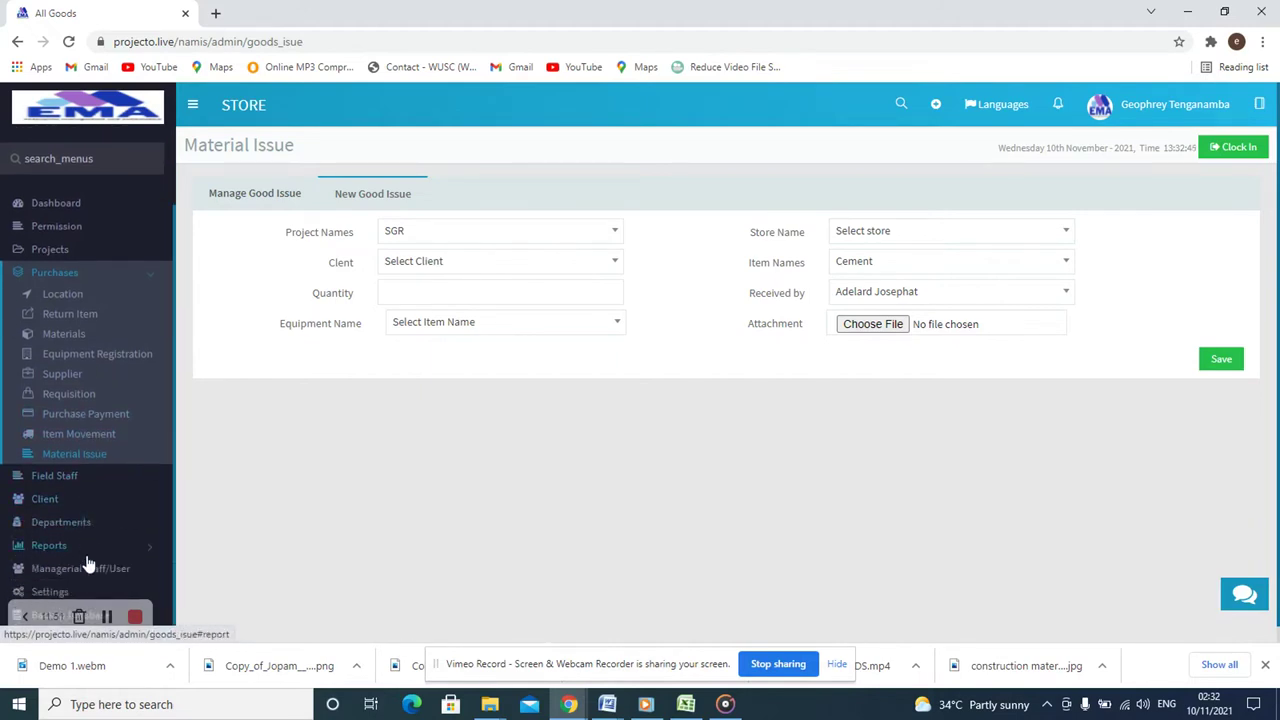
click(55, 476)
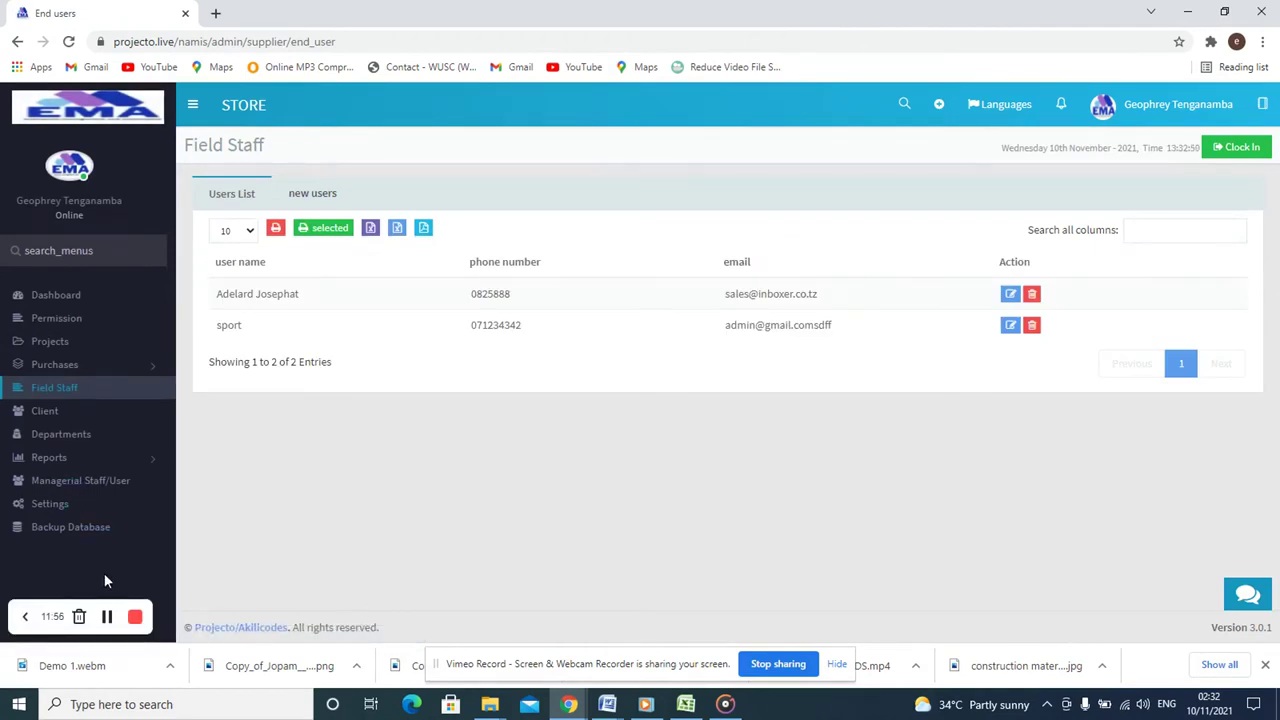
click(96, 483)
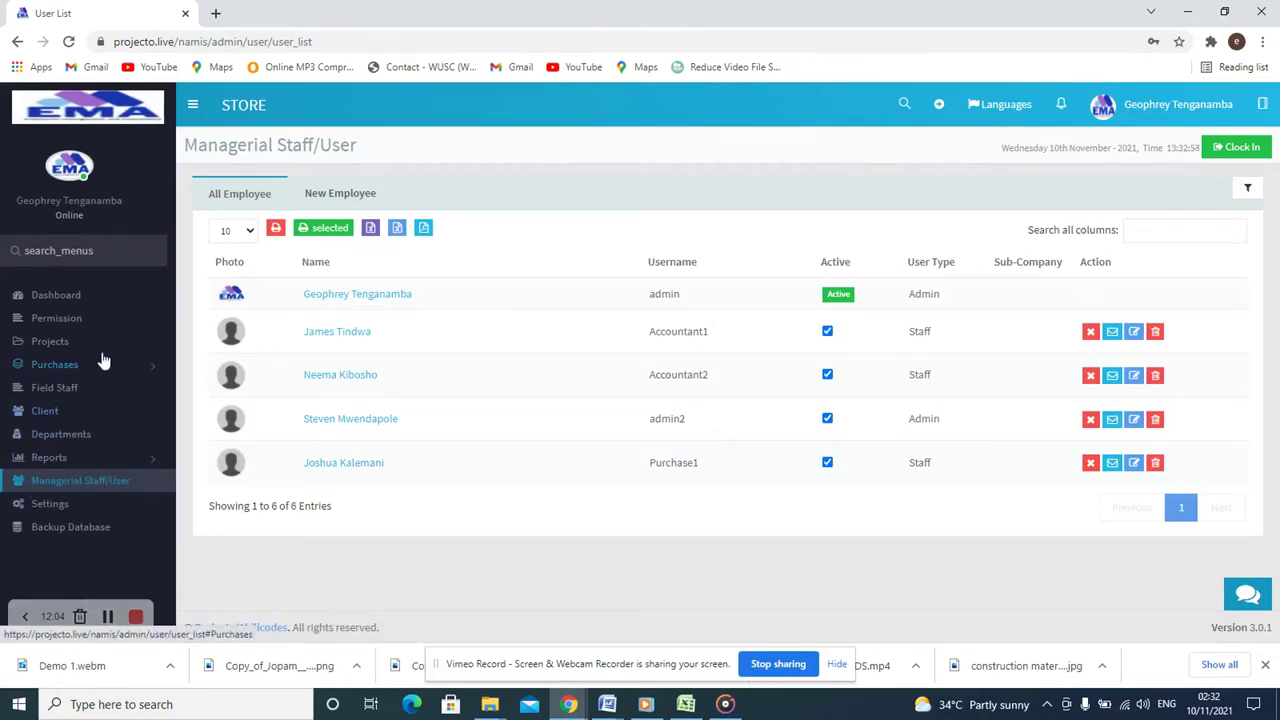
Step: Open the Field Staff page again, view its new user form and return to the users list
click(56, 366)
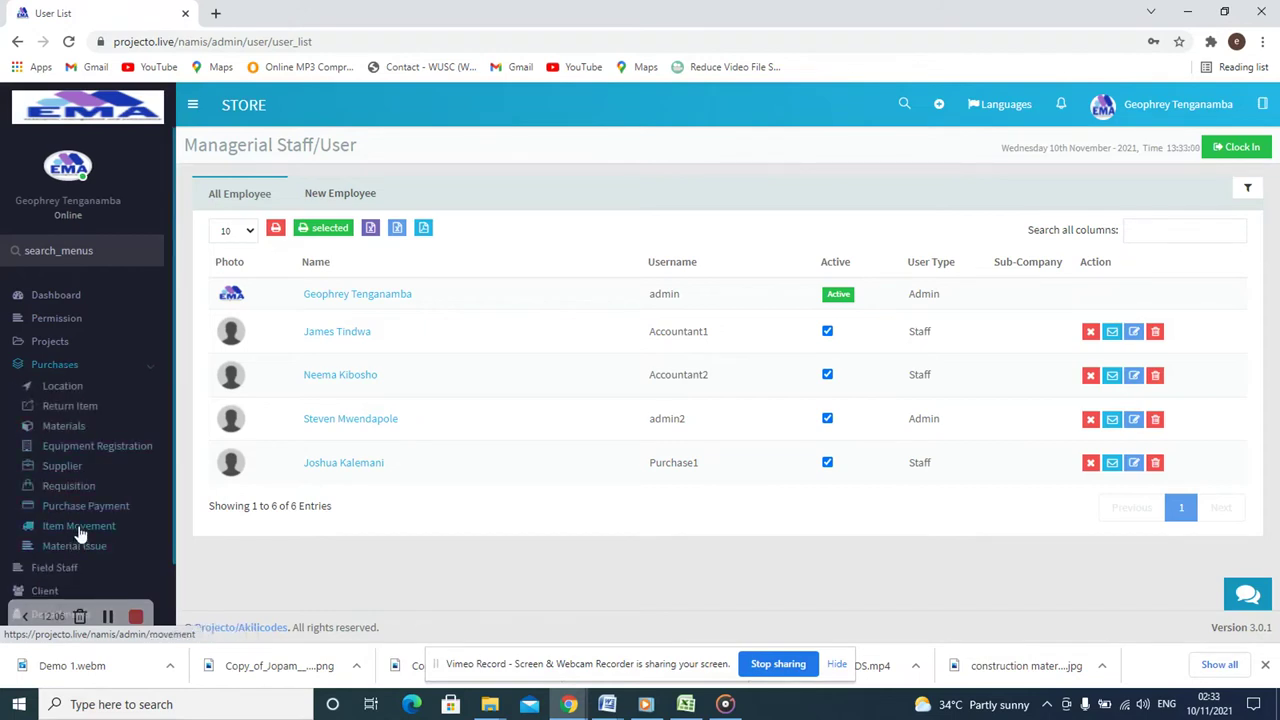
scroll(82, 563, down, 2)
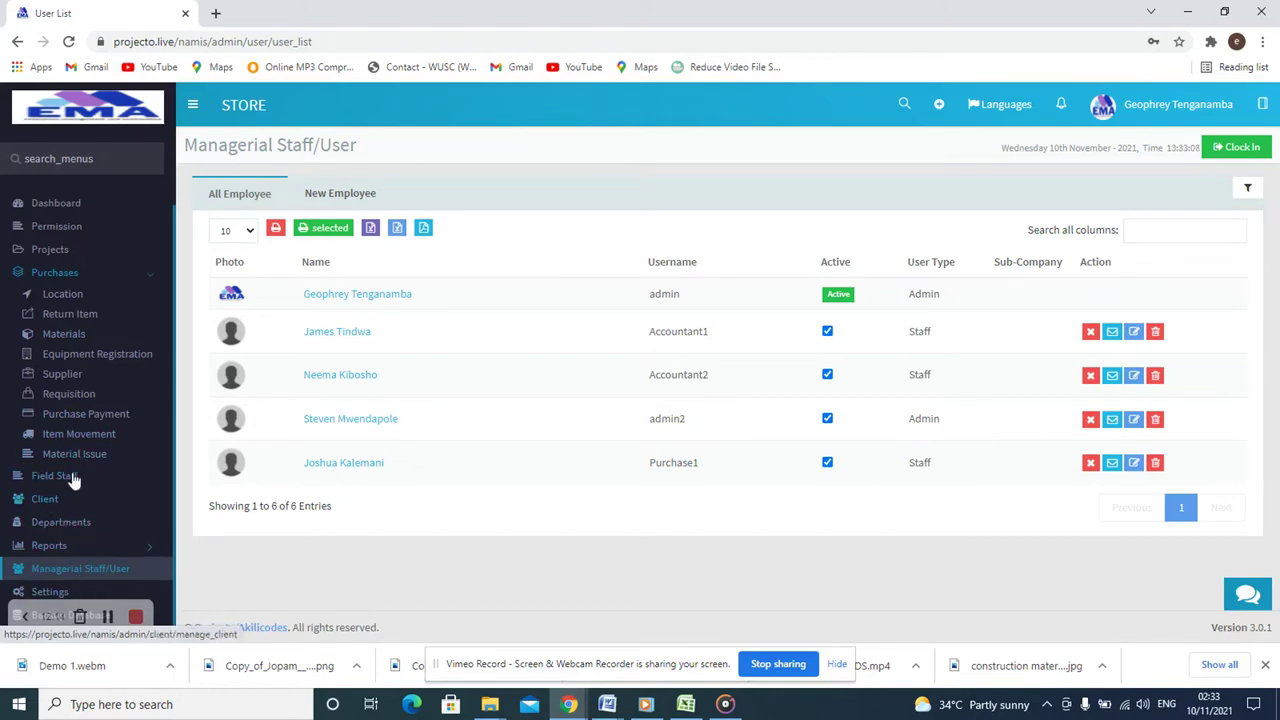
click(68, 487)
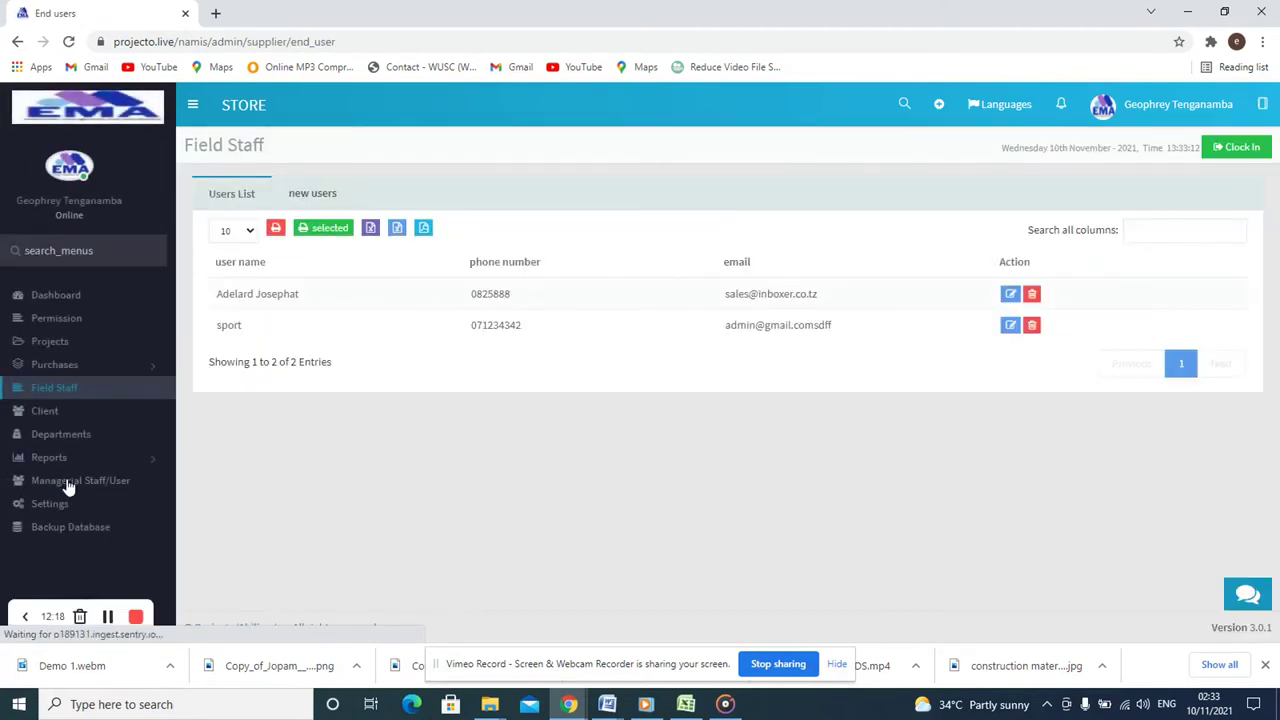
click(331, 196)
click(228, 194)
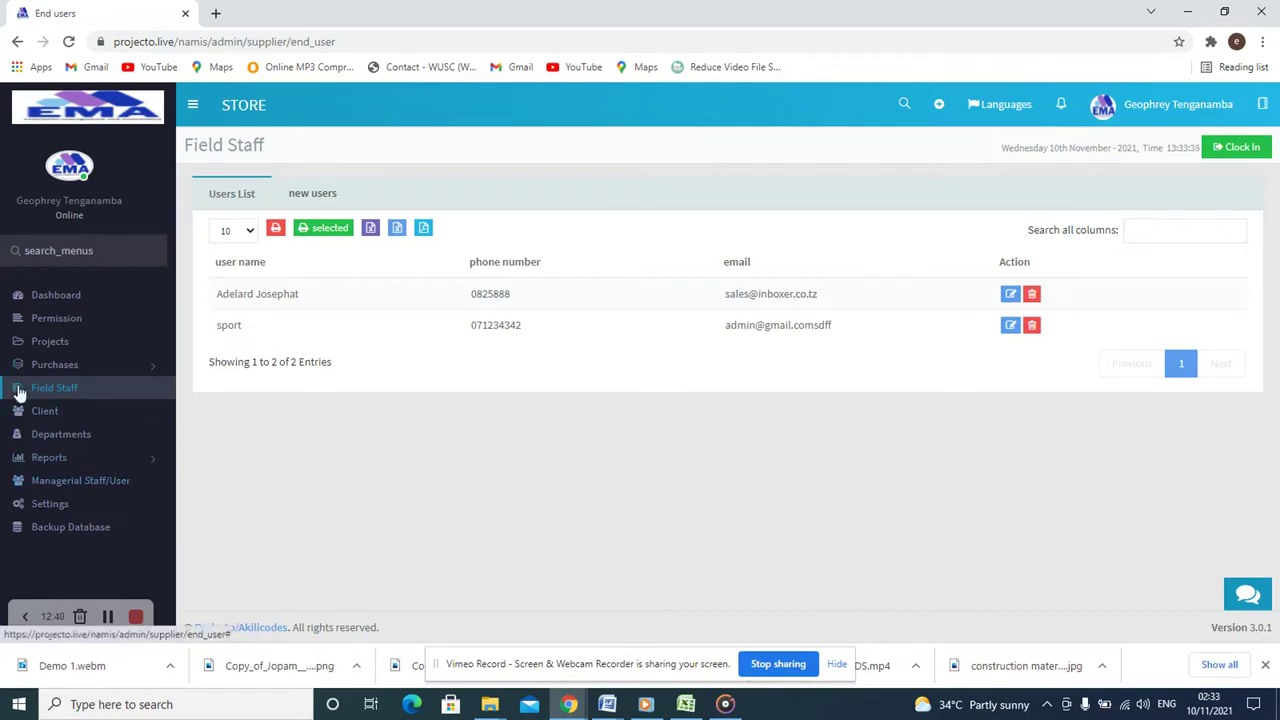
Step: Open a new good issue in Material Issue and choose SGR as the project
click(64, 370)
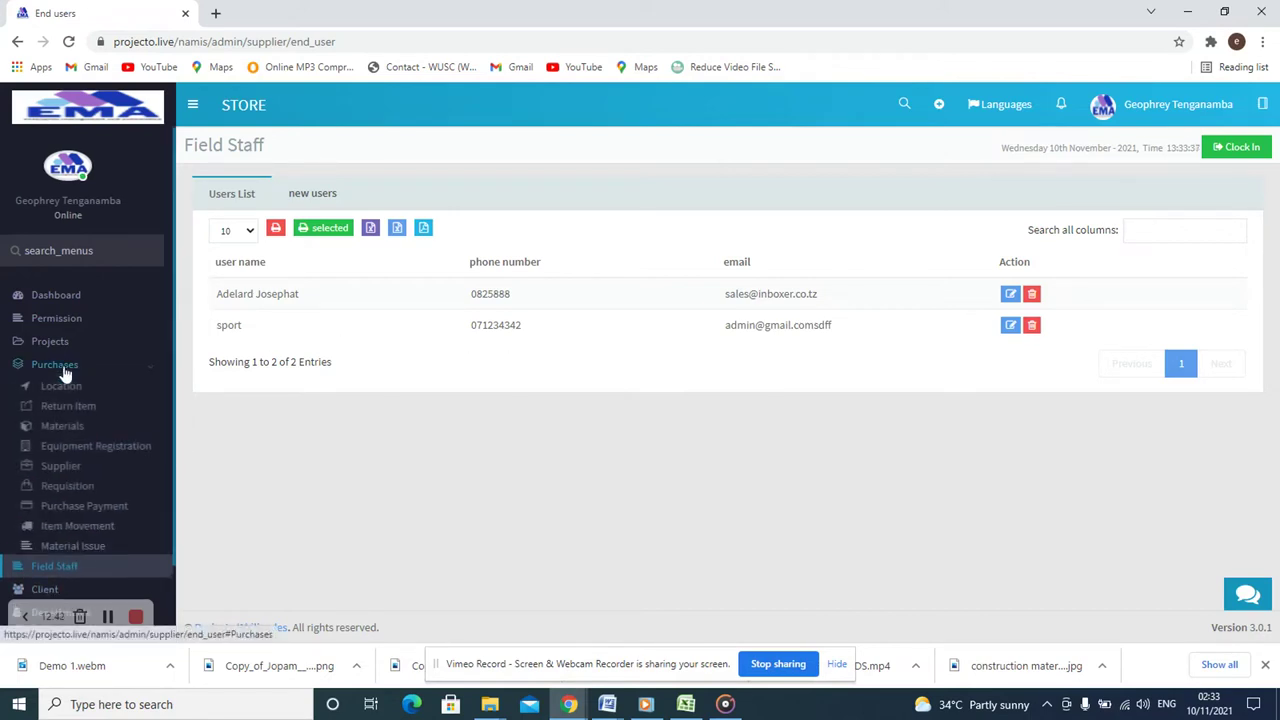
click(85, 546)
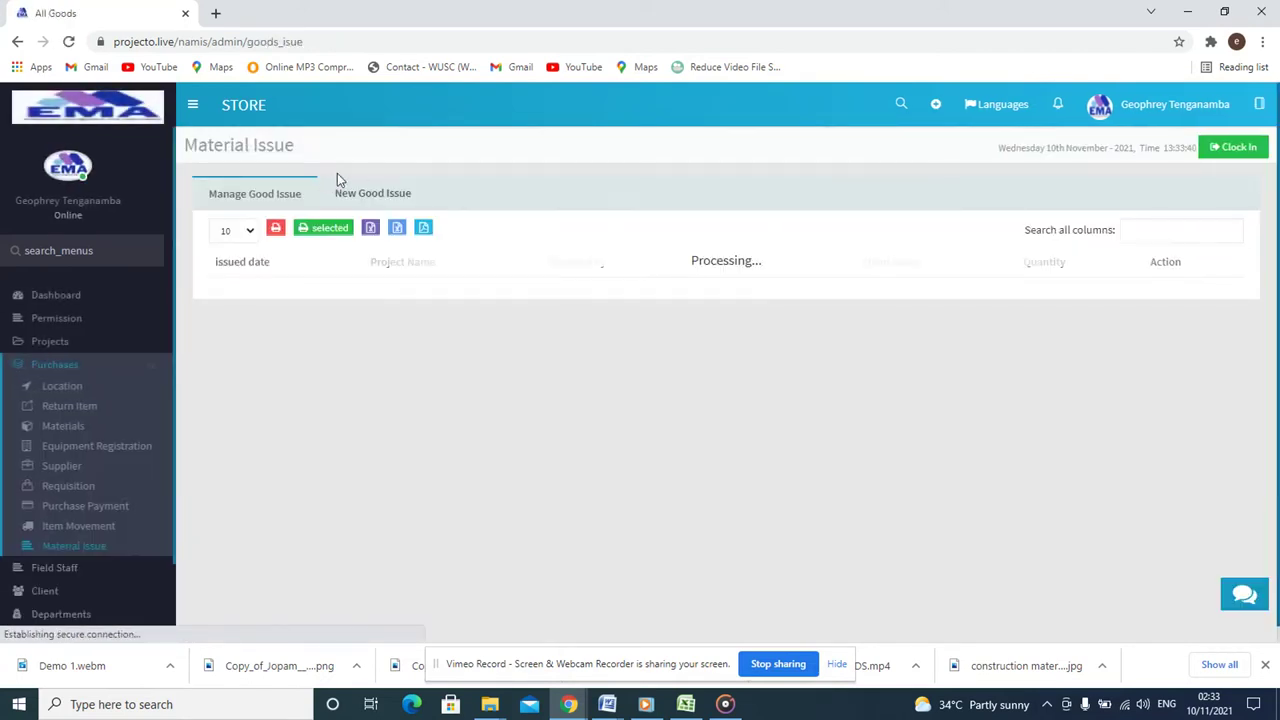
click(372, 193)
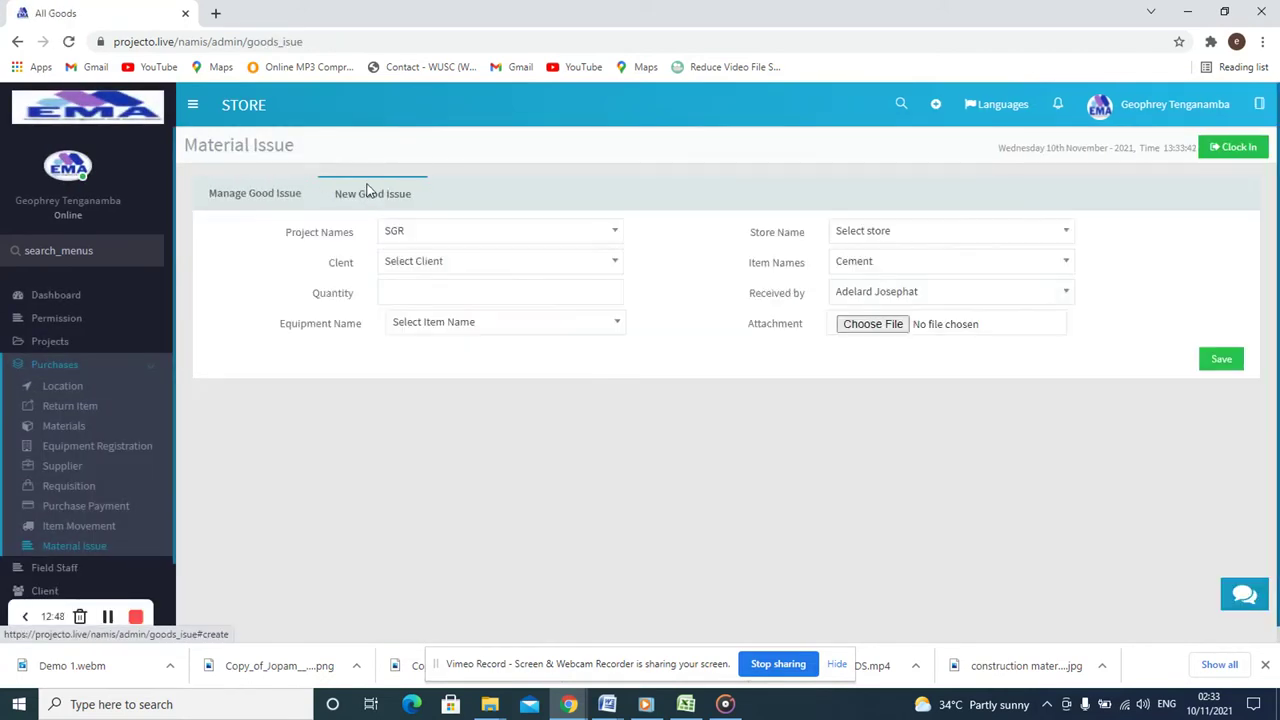
click(613, 240)
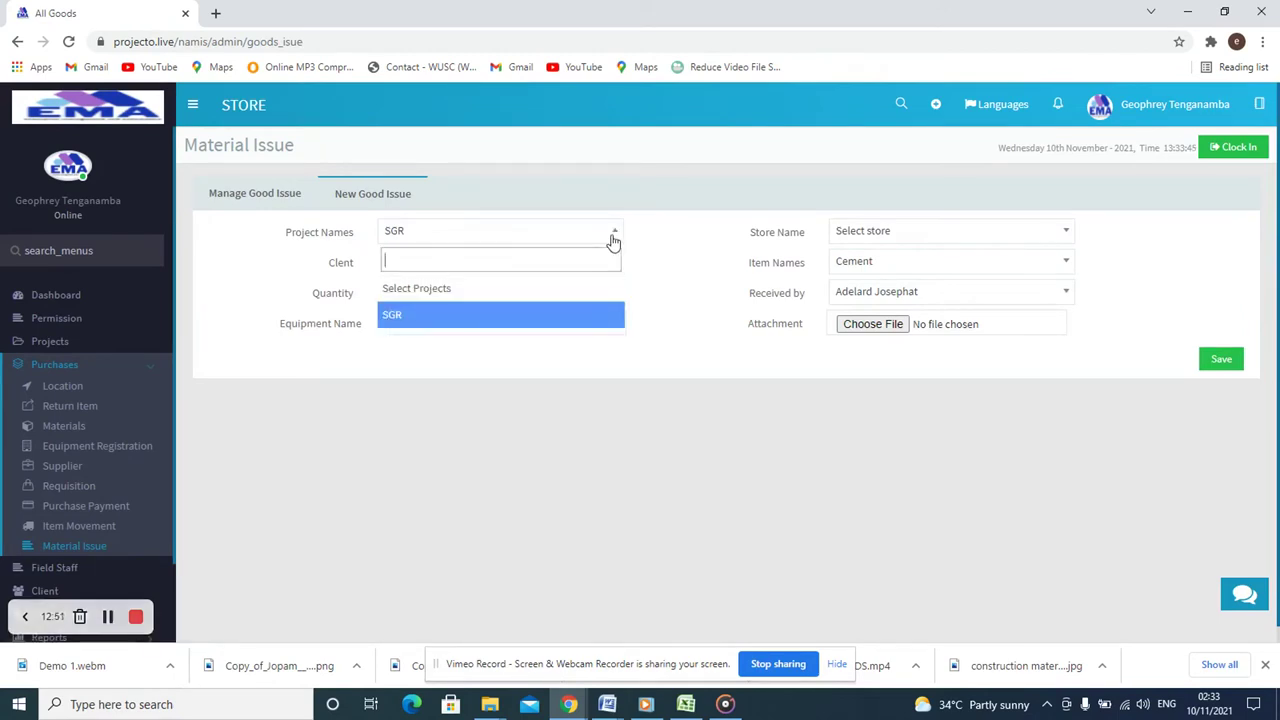
click(517, 318)
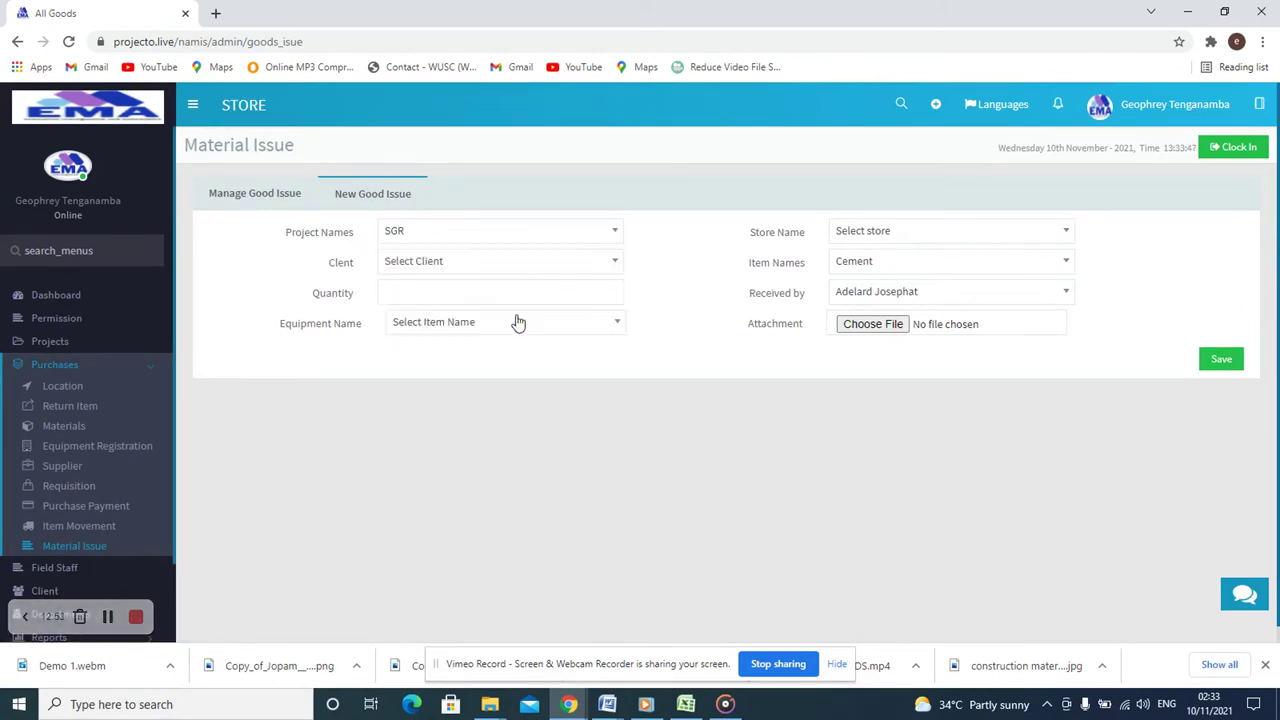
Step: Look through the client, quantity and equipment choices of the new good issue form without selecting any
click(609, 265)
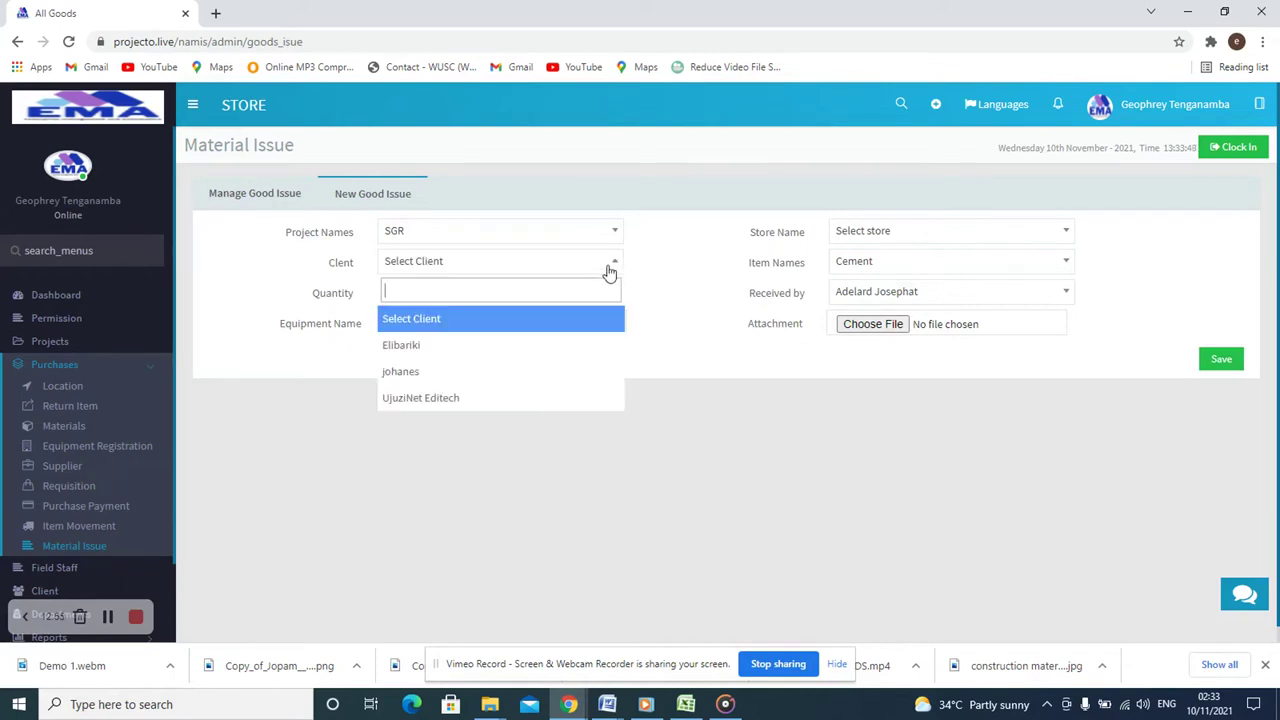
click(608, 270)
click(609, 272)
click(609, 272)
click(609, 272)
click(609, 272)
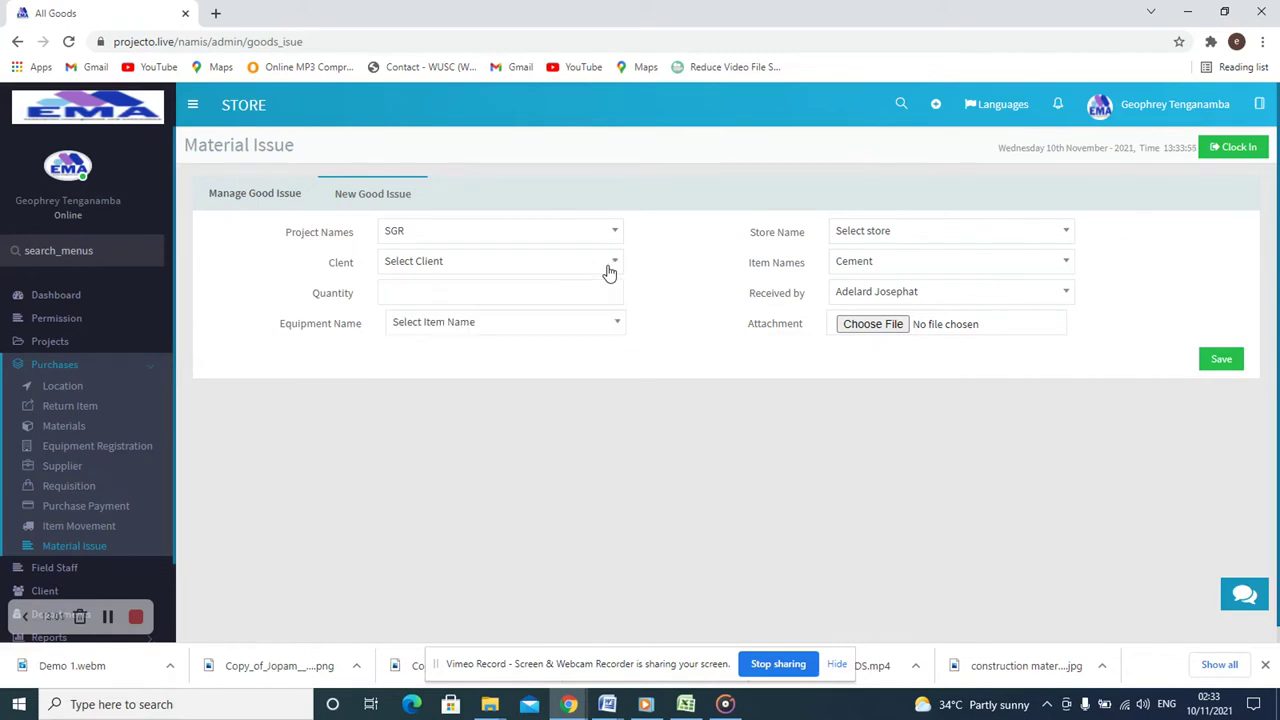
click(454, 294)
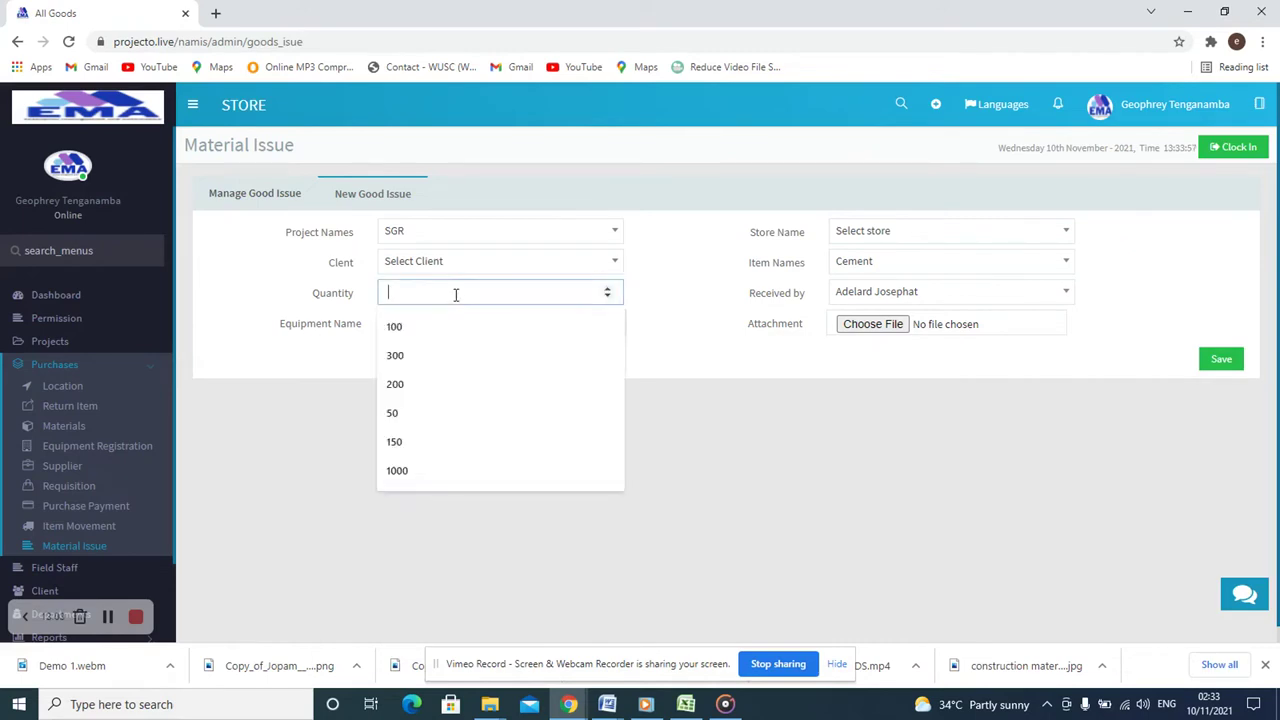
click(716, 480)
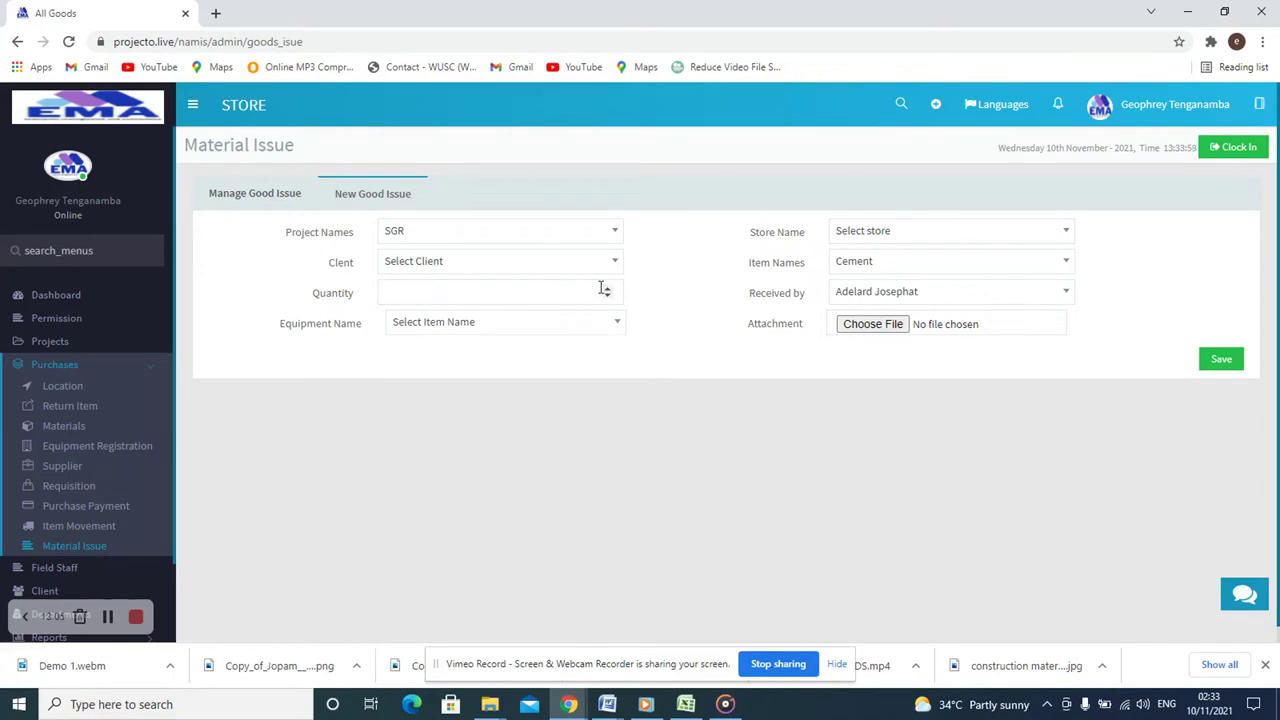
click(602, 328)
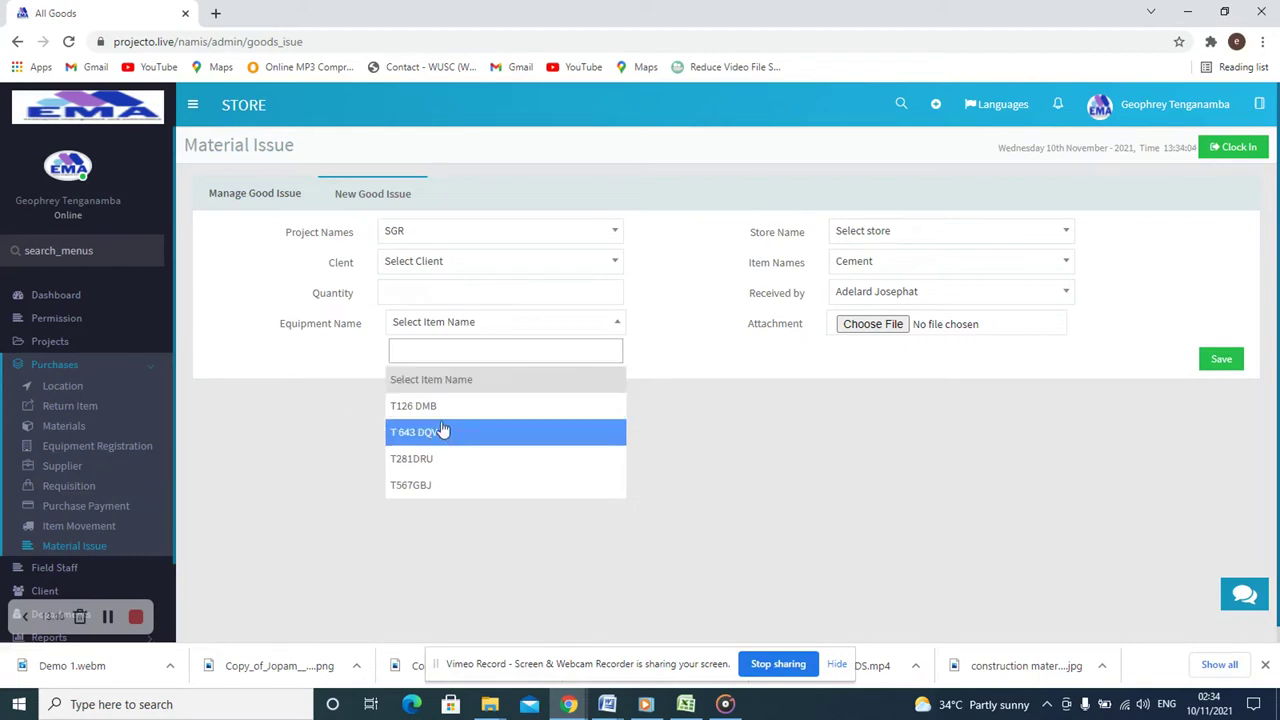
click(252, 442)
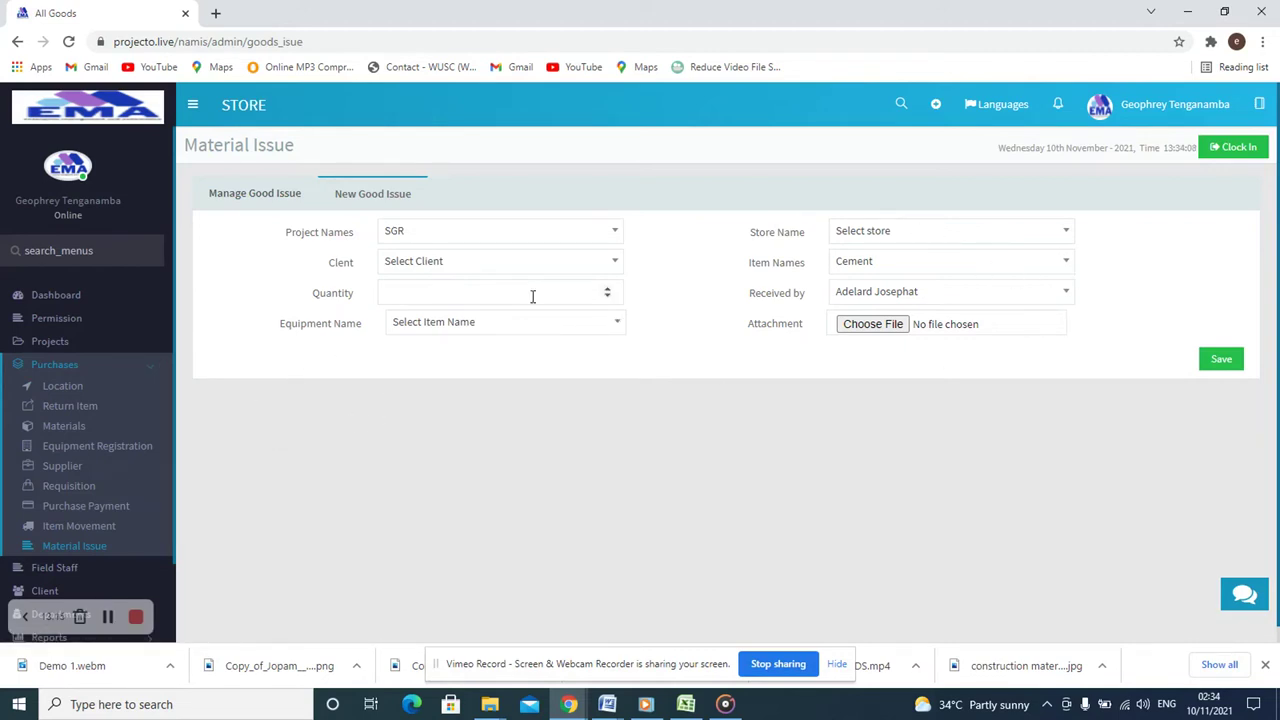
Step: Set the item of the new good issue to Filter and check the equipment and project choices
click(1051, 274)
click(932, 372)
click(562, 328)
click(616, 330)
click(584, 238)
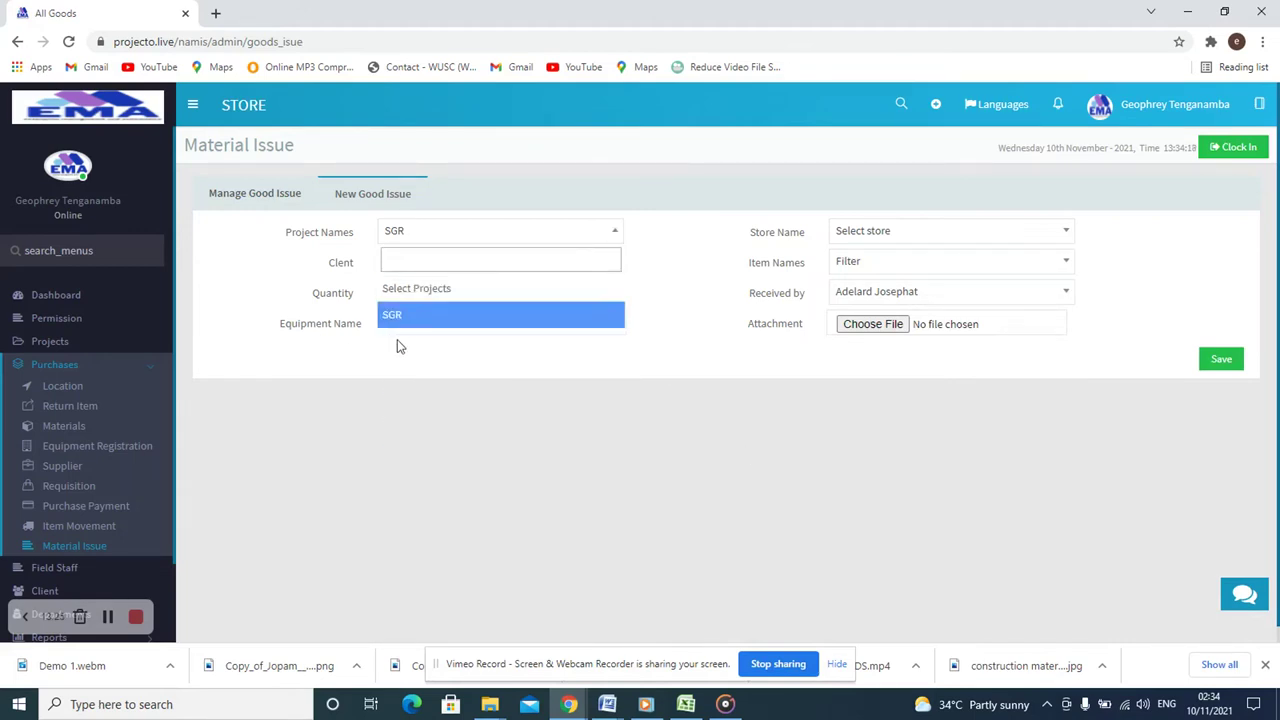
click(410, 366)
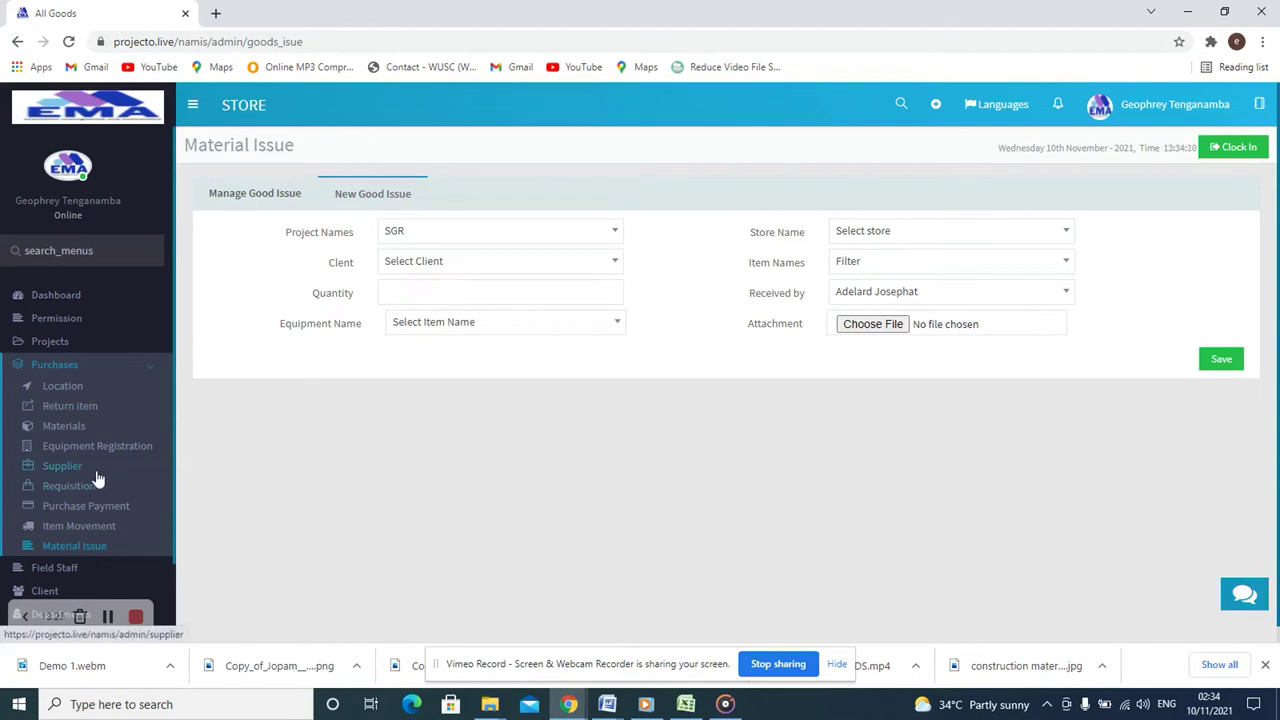
Step: Open the Projects page and examine the fields of the new project form
click(66, 348)
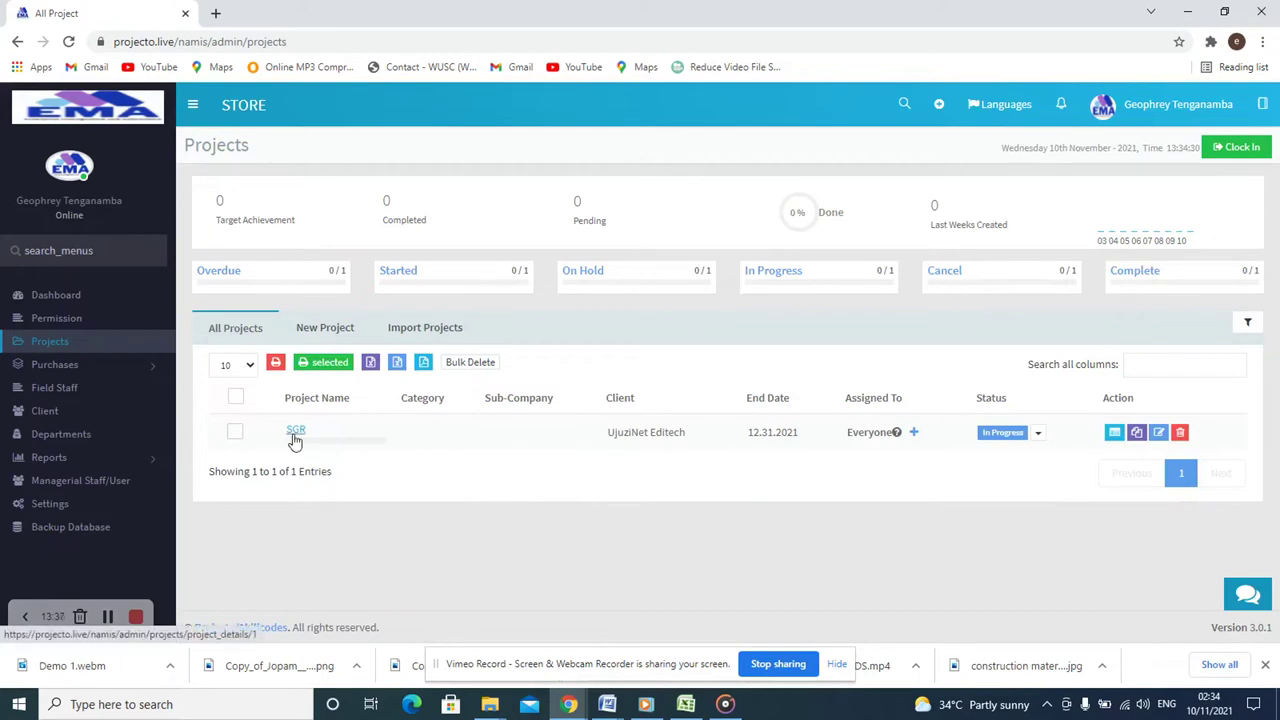
click(324, 332)
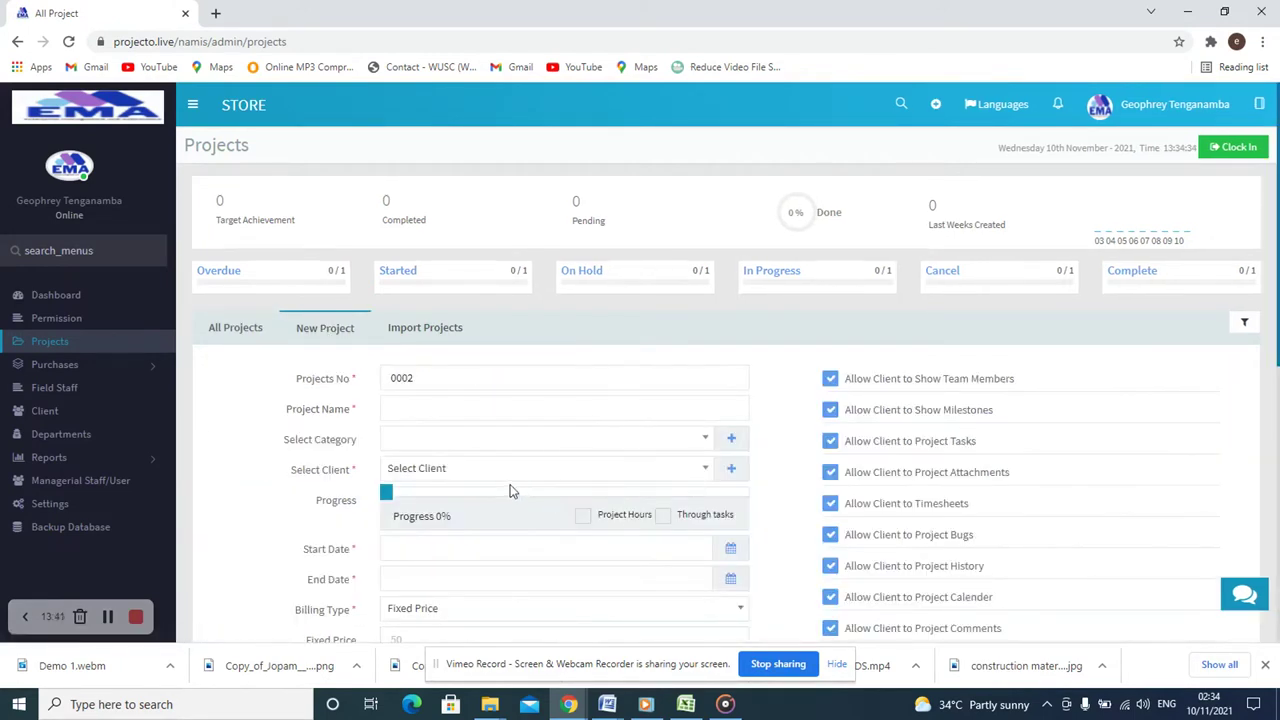
scroll(512, 488, down, 2)
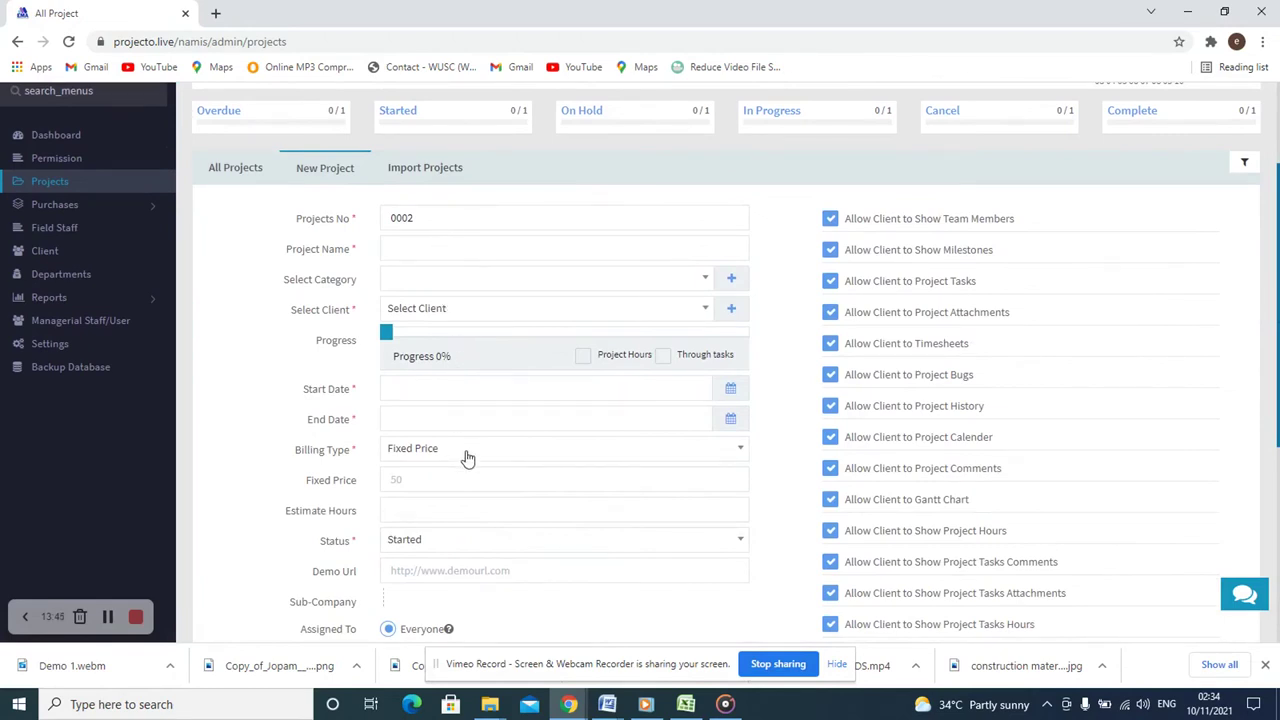
scroll(455, 460, down, 1)
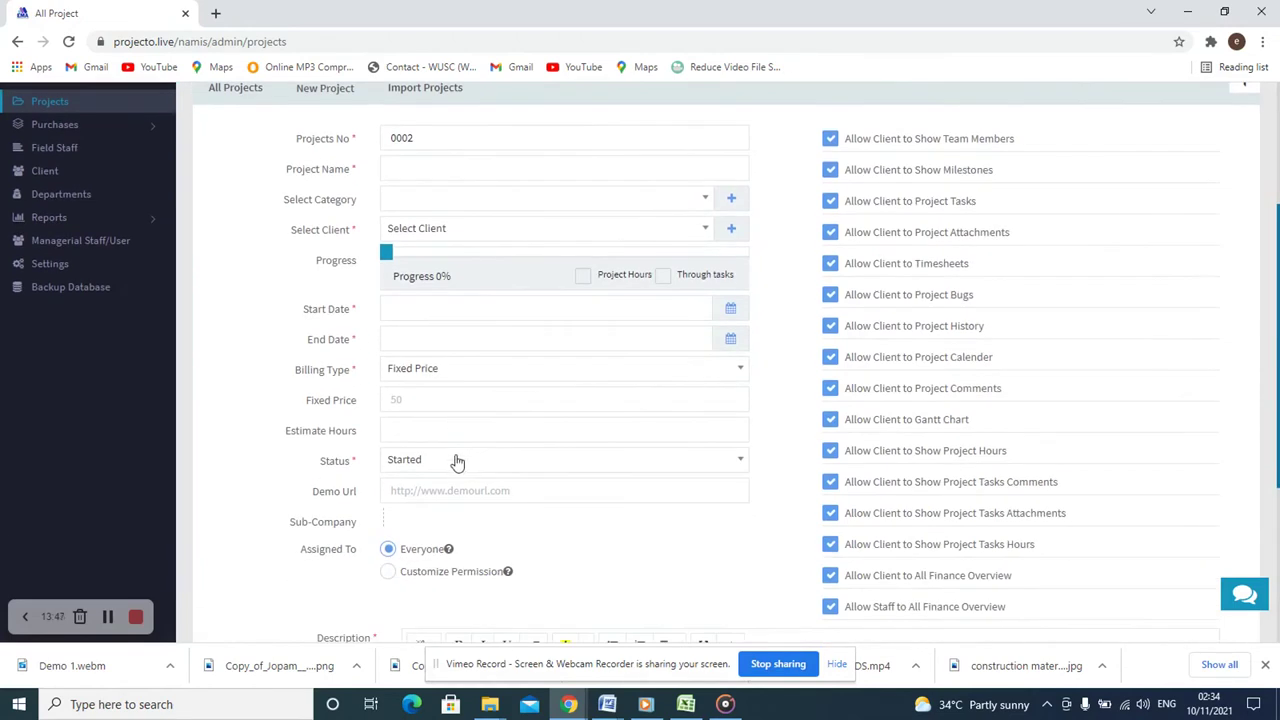
scroll(458, 475, down, 3)
scroll(474, 470, down, 1)
scroll(474, 480, up, 5)
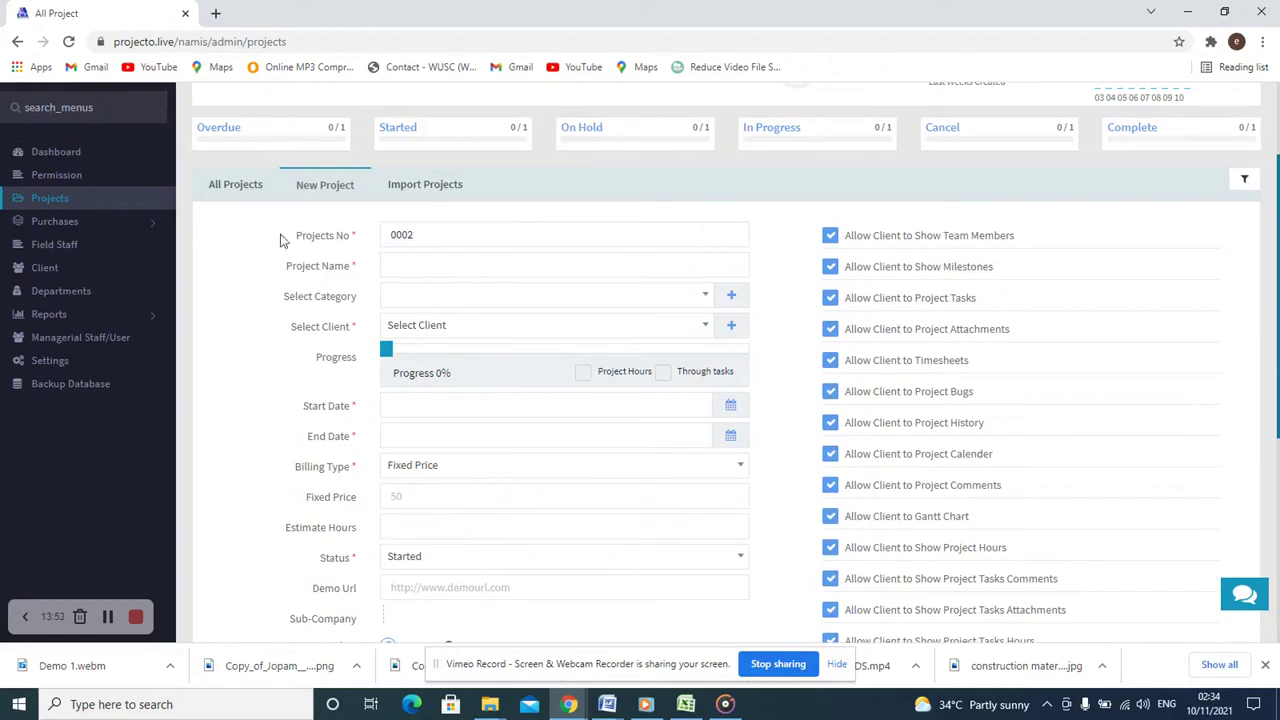
scroll(489, 360, down, 2)
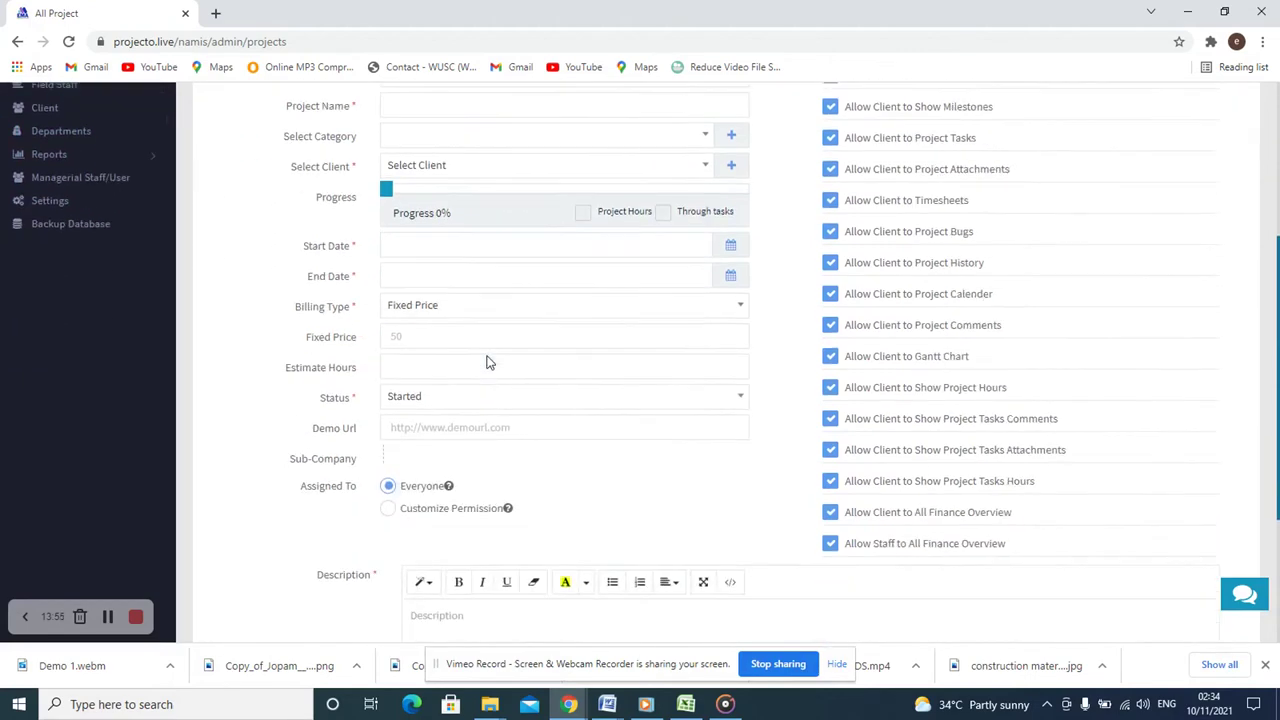
scroll(489, 354, up, 3)
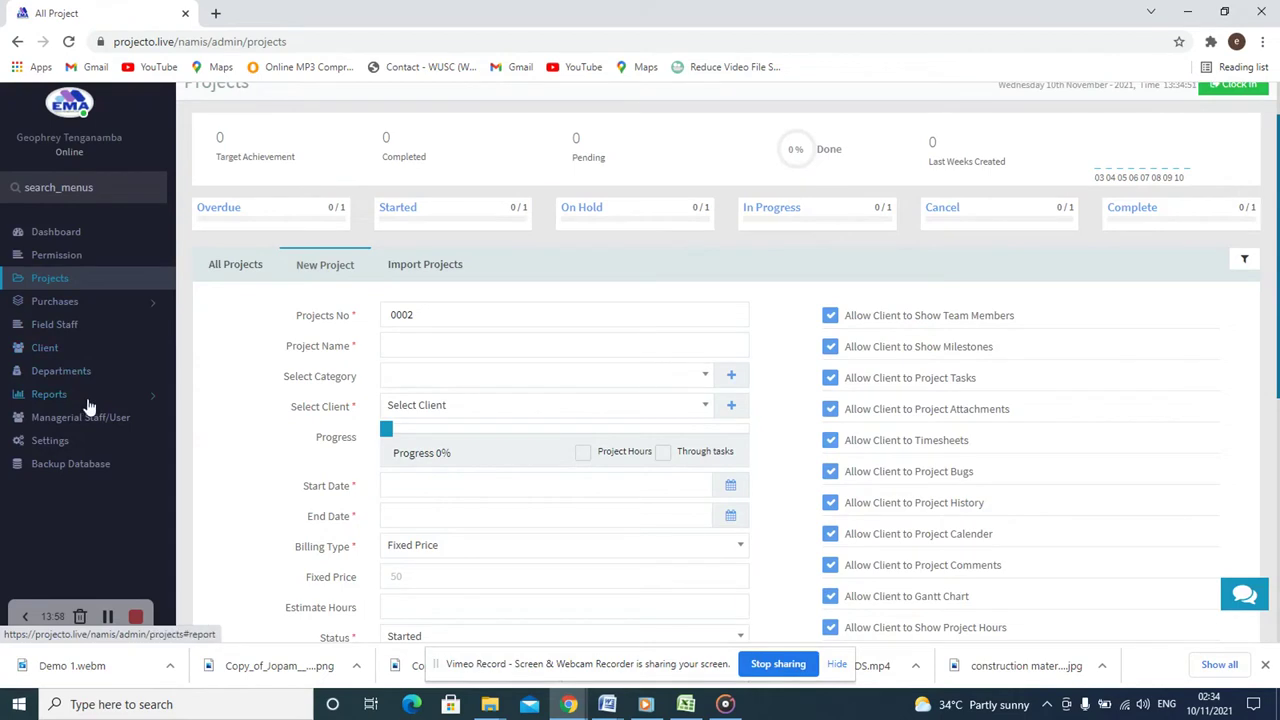
Step: Return to Material Issue and open a blank new good issue form
click(66, 302)
click(85, 484)
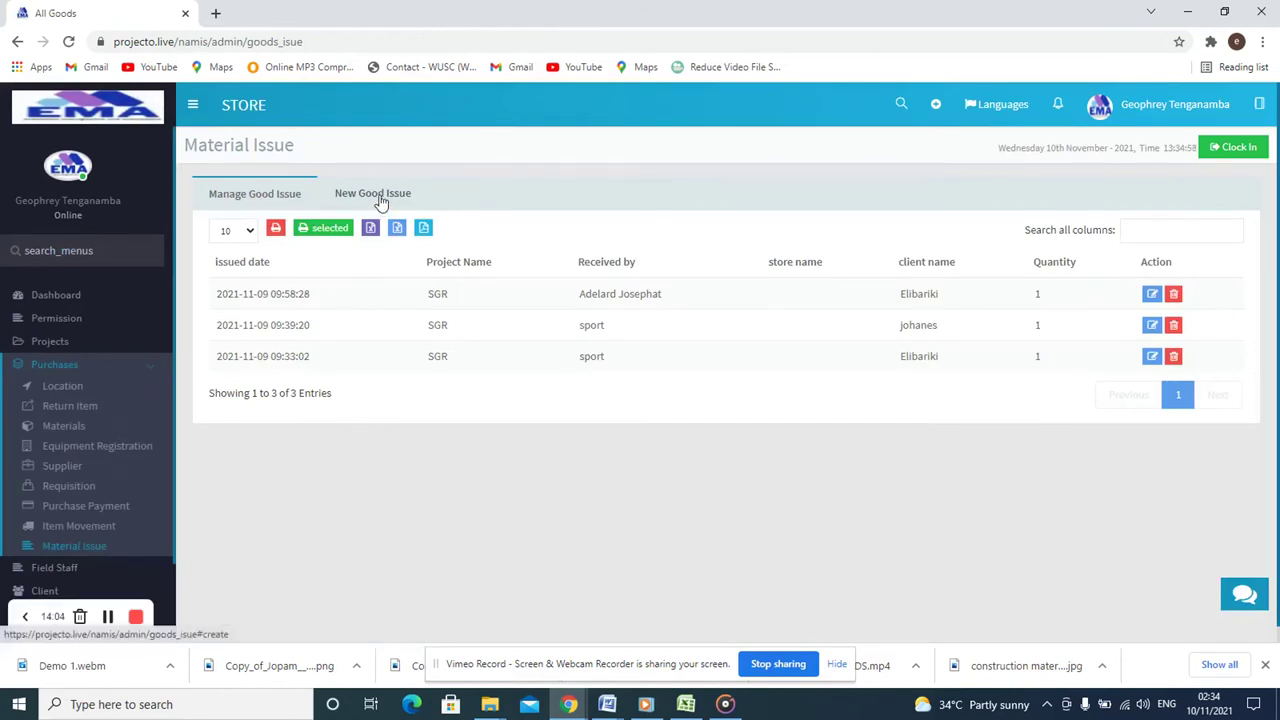
click(381, 202)
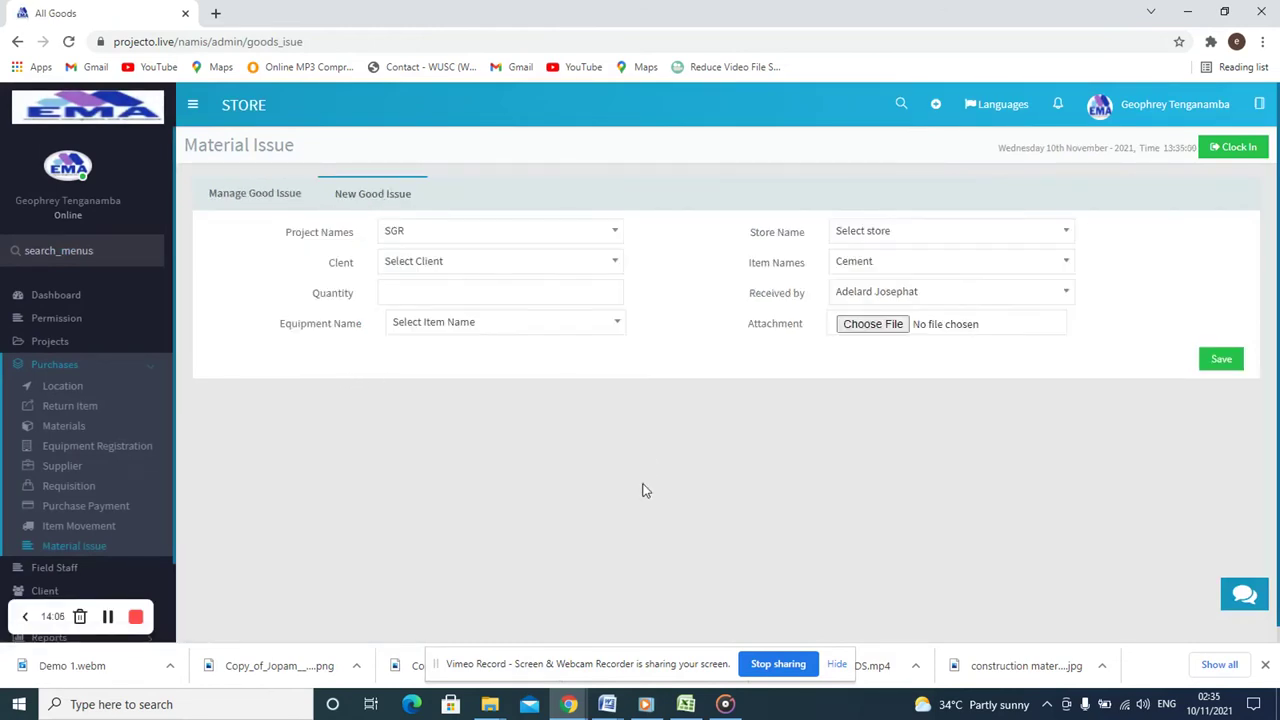
Step: Set the client of the new SGR good issue to UjuziNet Editech and the quantity to 50
click(600, 242)
click(598, 240)
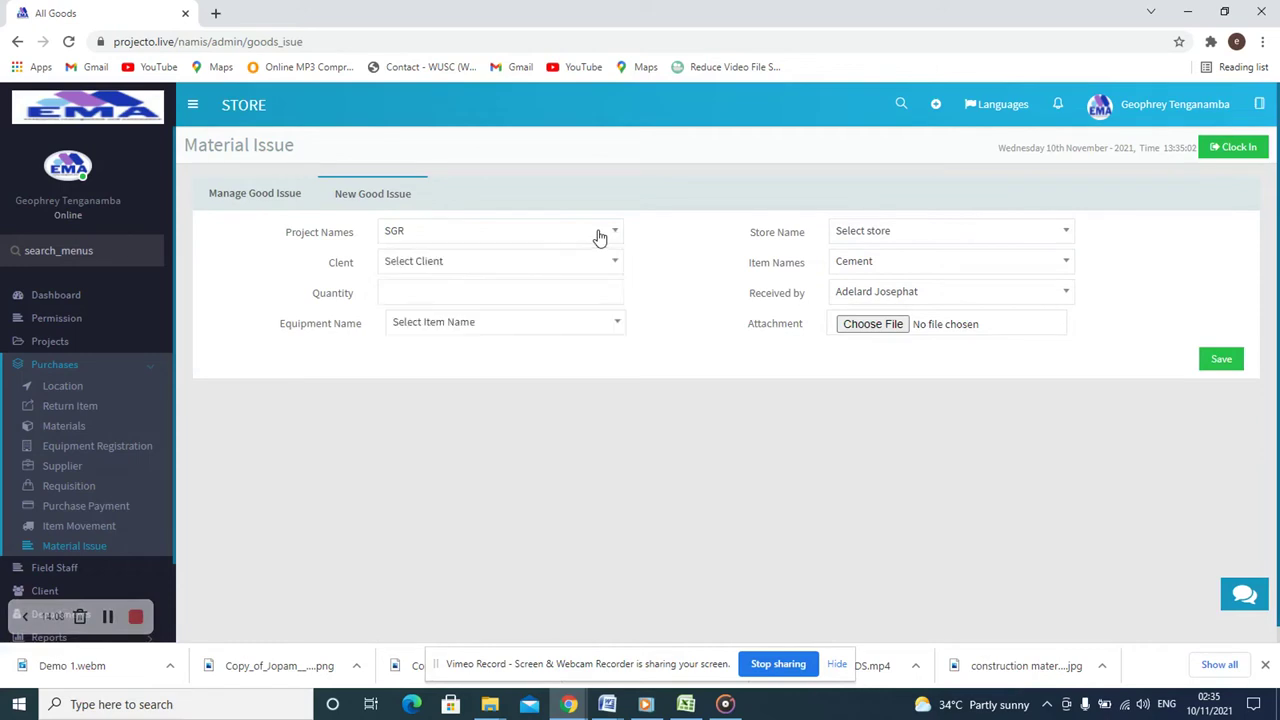
click(580, 271)
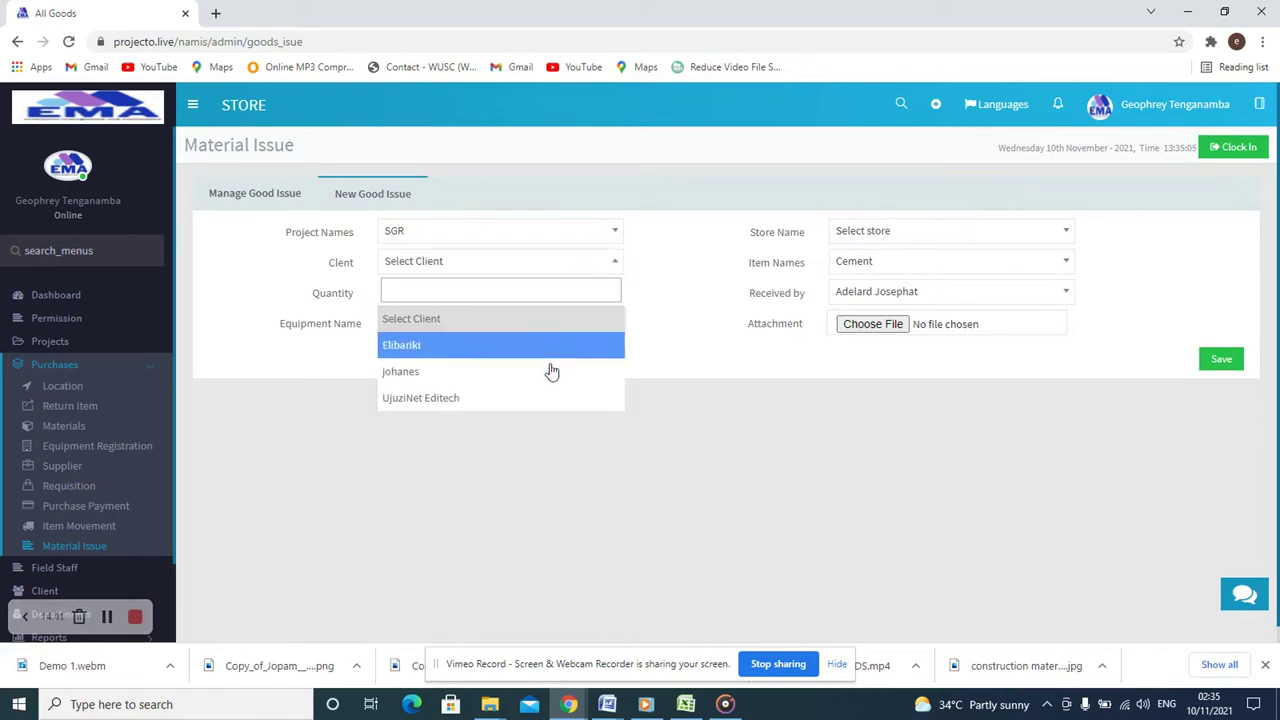
click(586, 263)
click(586, 263)
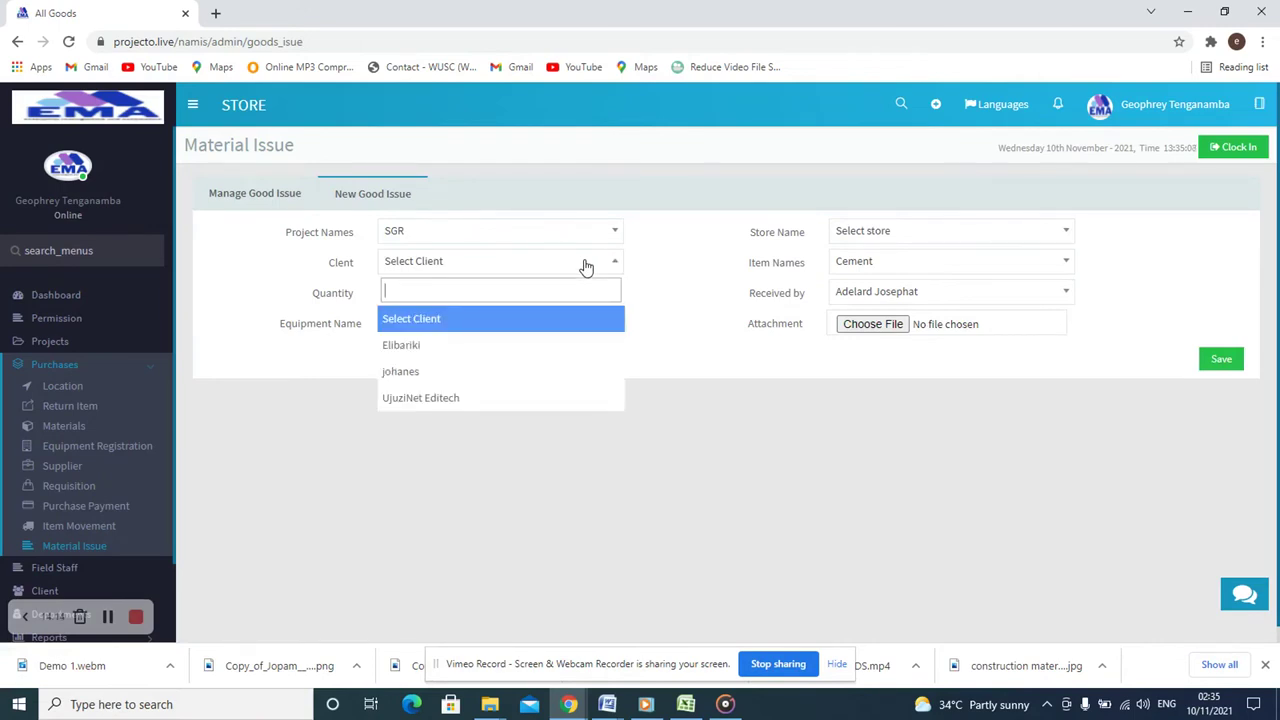
click(537, 398)
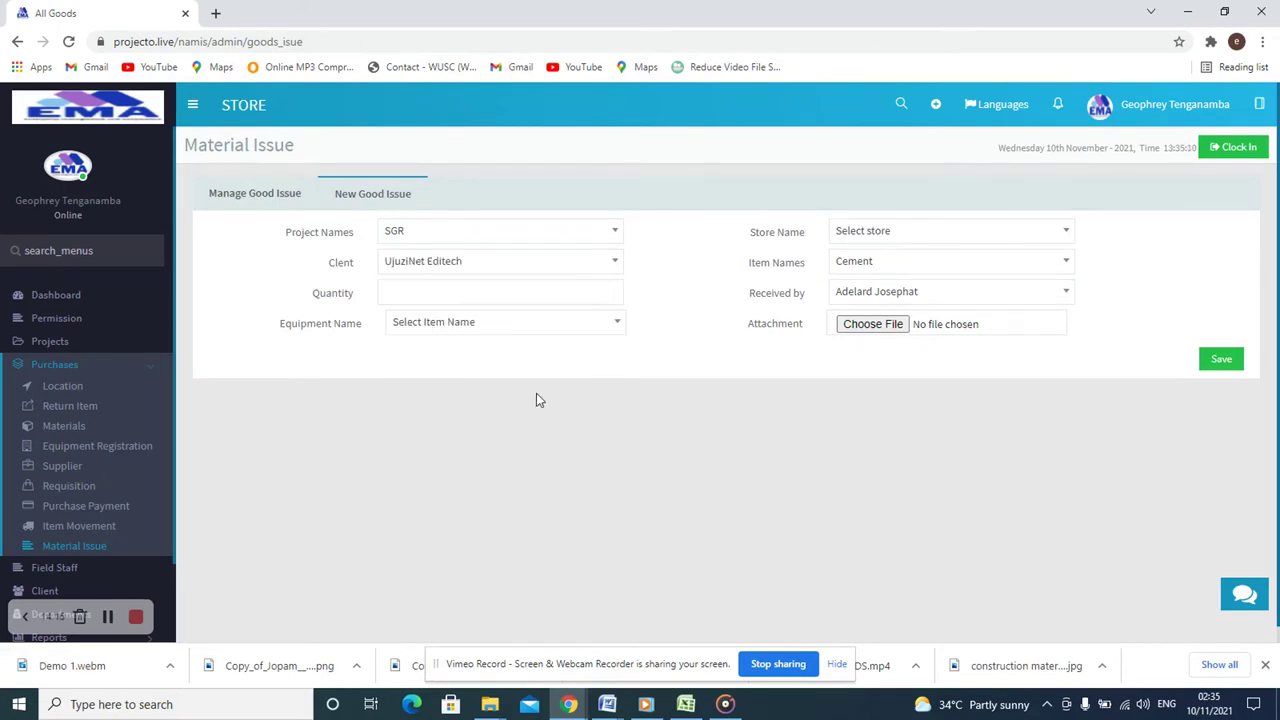
click(607, 297)
click(606, 289)
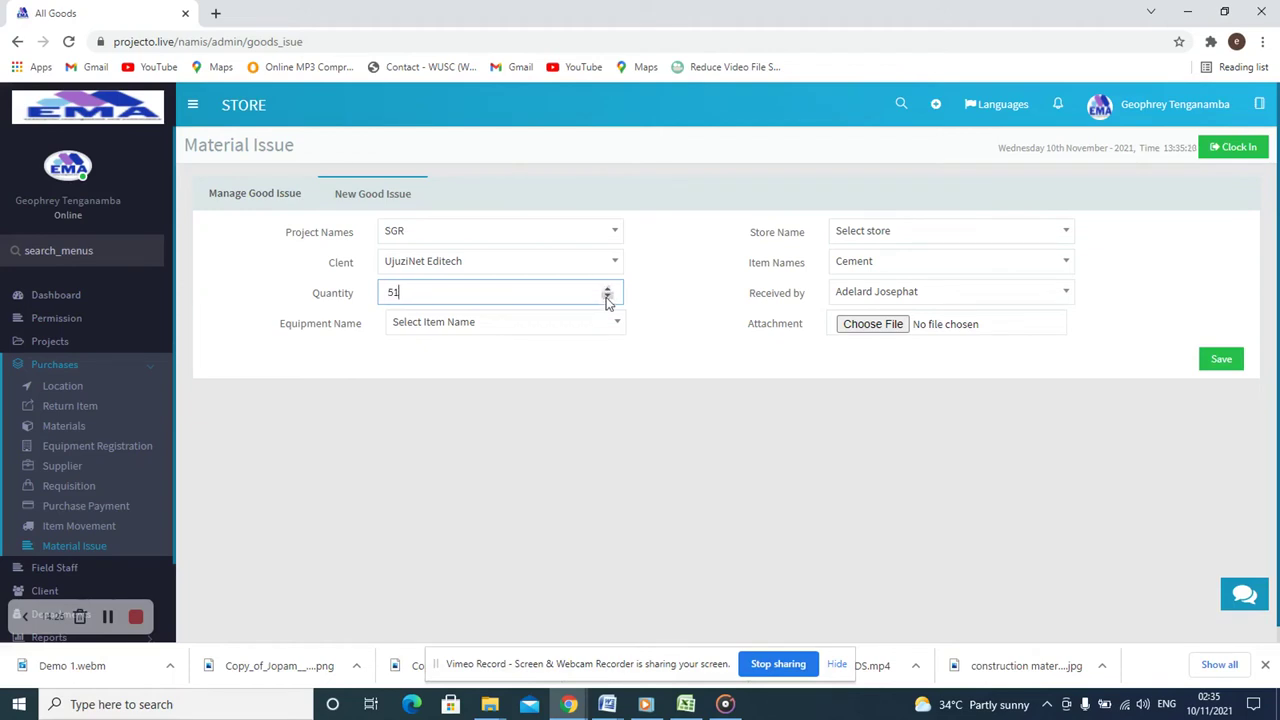
Step: Set the item of the good issue to Filter and the issuing store to Kibiti Store
click(1062, 272)
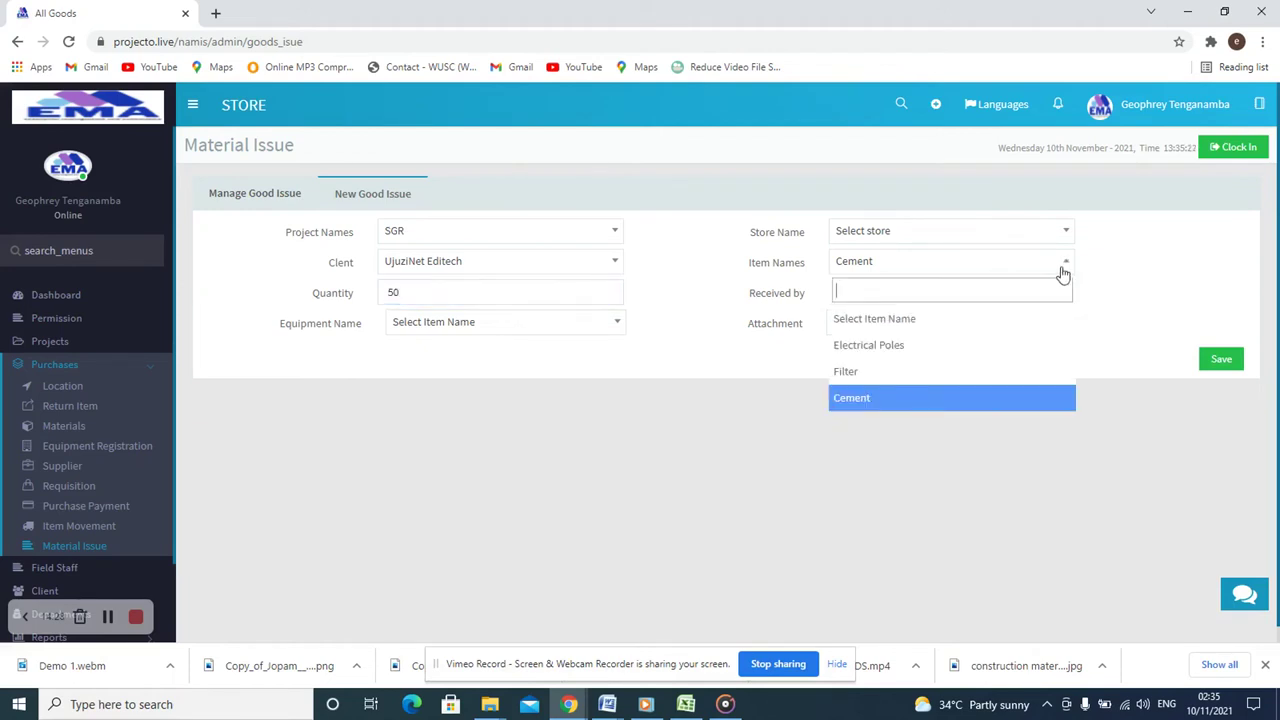
click(938, 382)
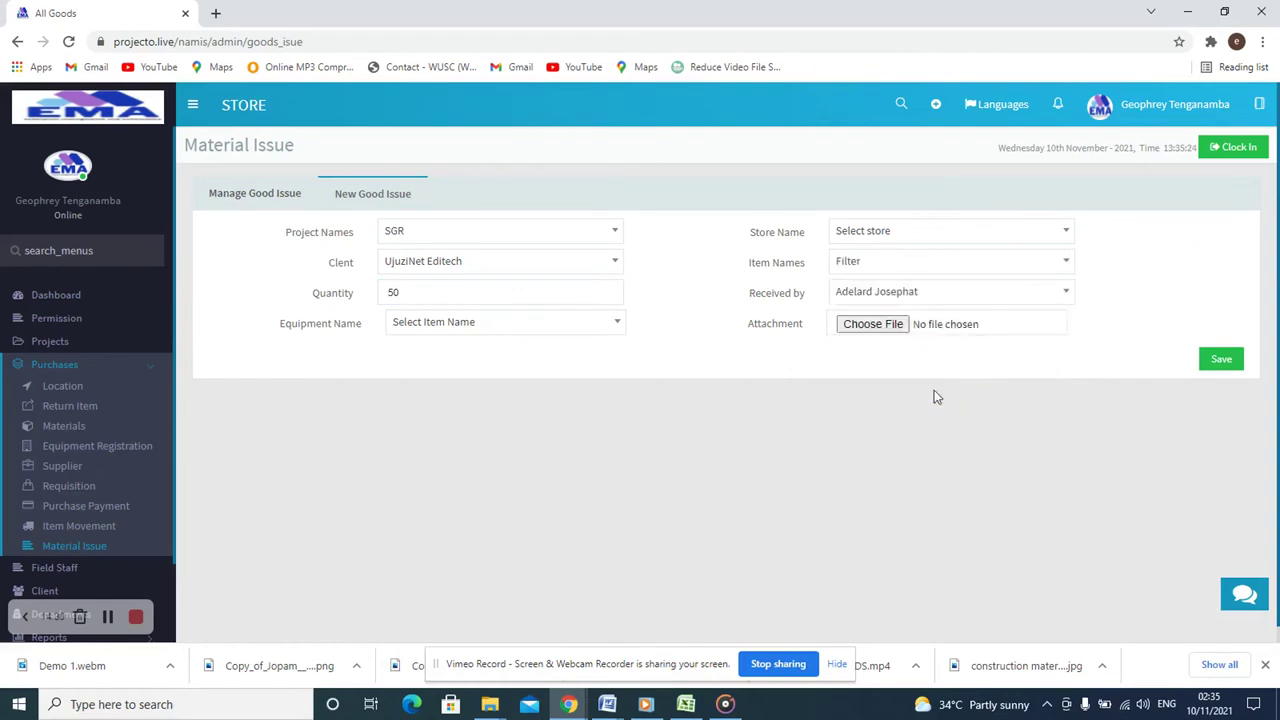
click(1057, 234)
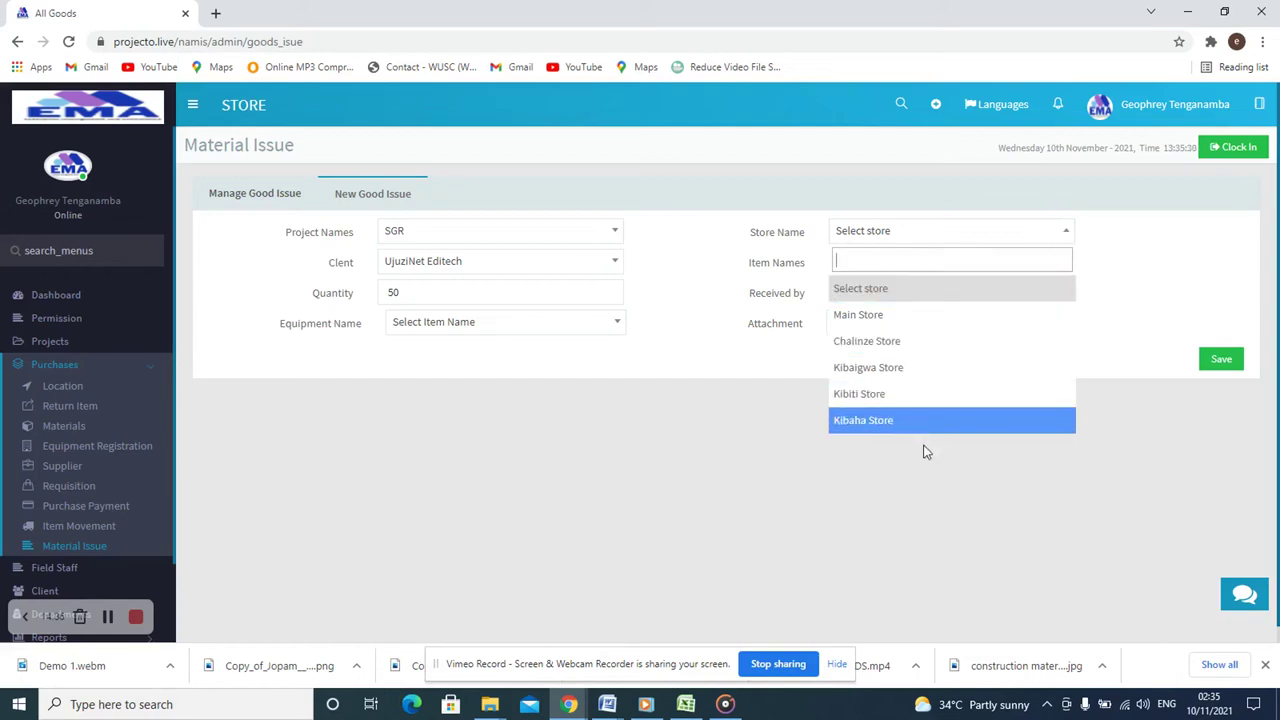
click(934, 395)
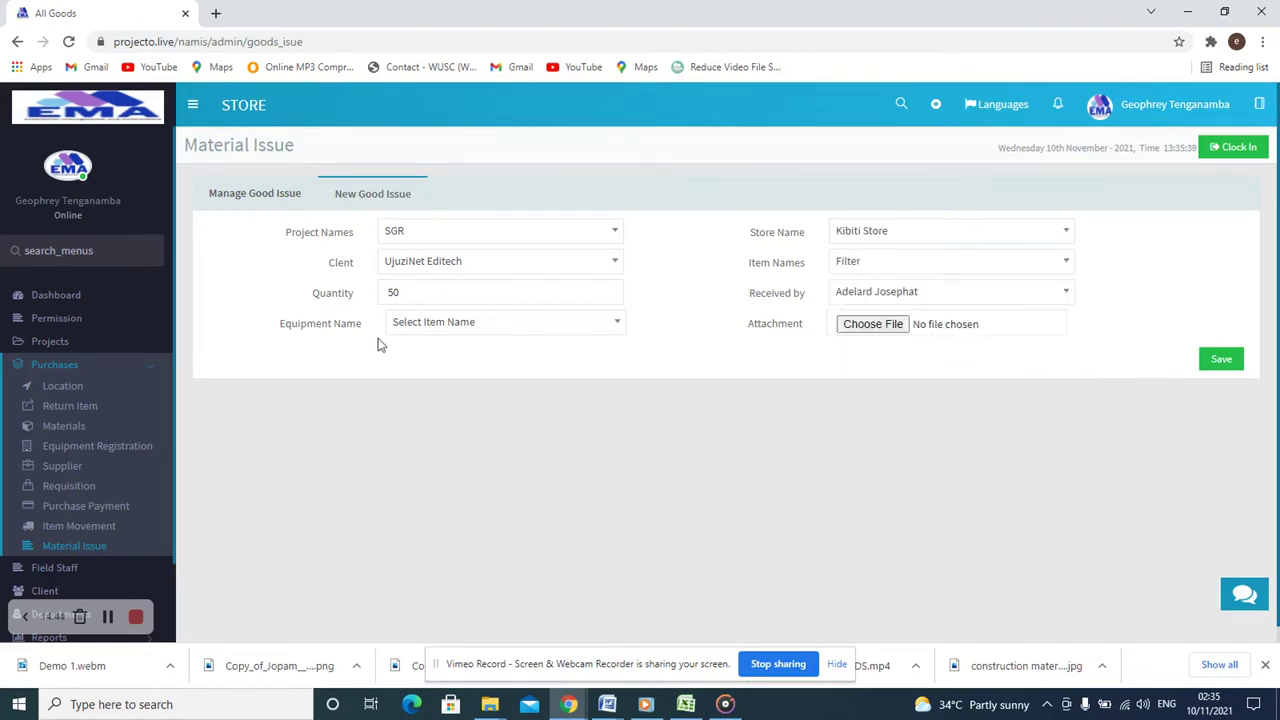
Step: Change the issue quantity to 30, with equipment T281DRU and the field staff member as receiver
double_click(606, 298)
drag(605, 299, 605, 301)
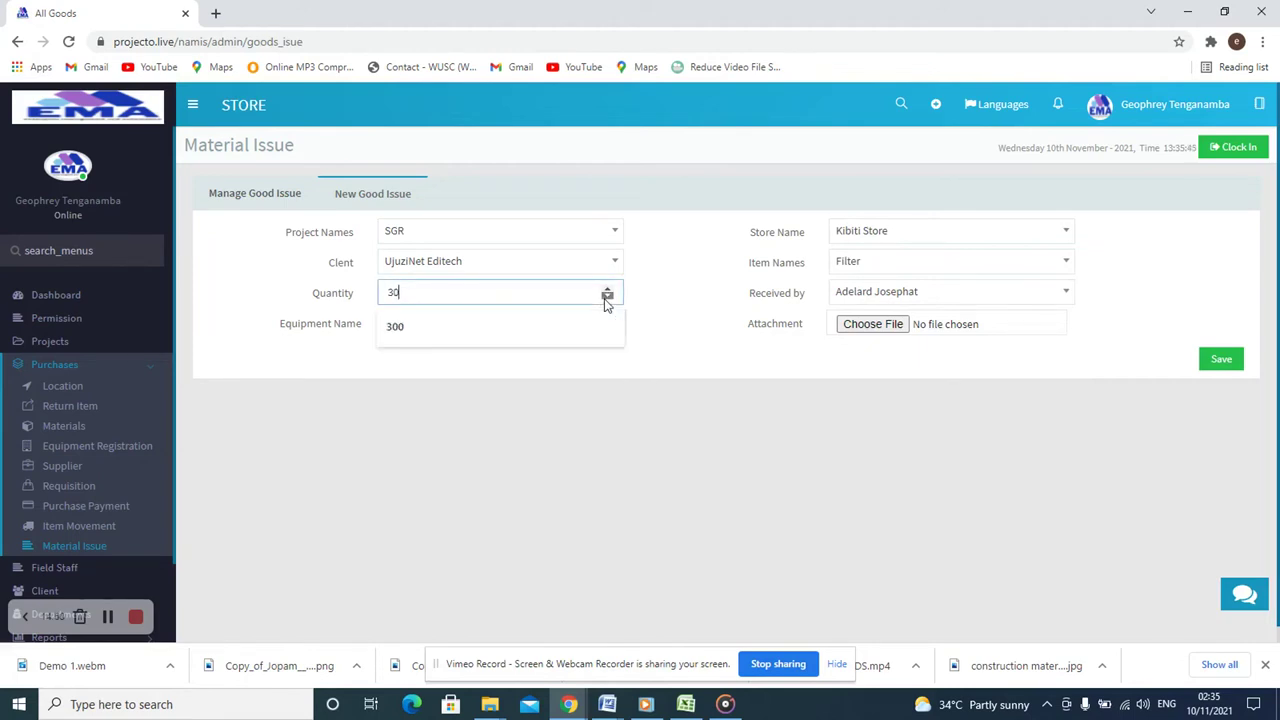
click(597, 488)
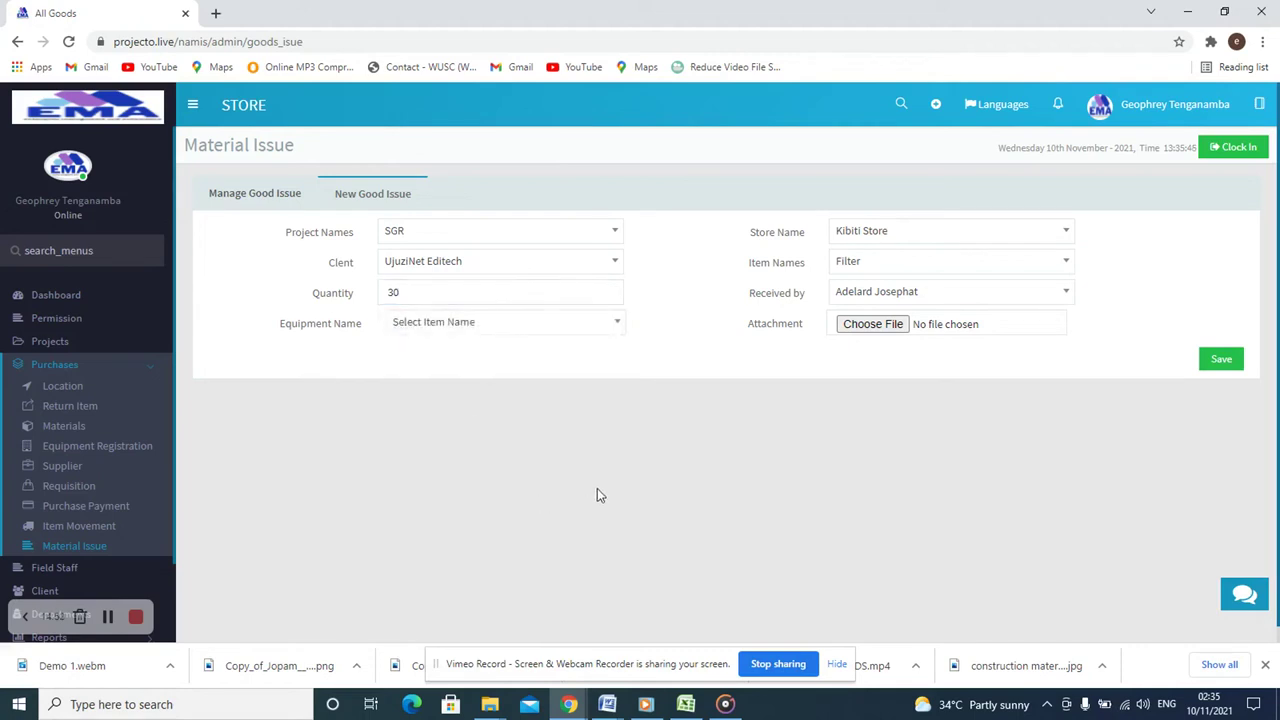
click(616, 326)
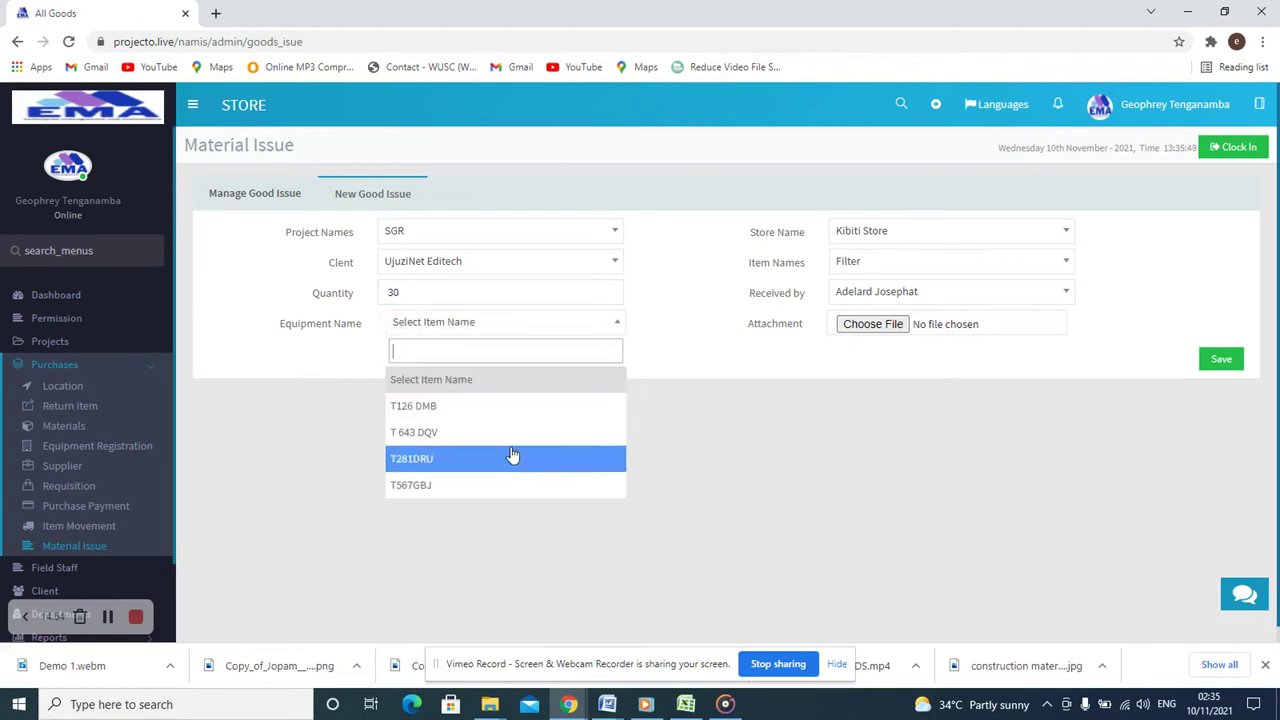
click(512, 457)
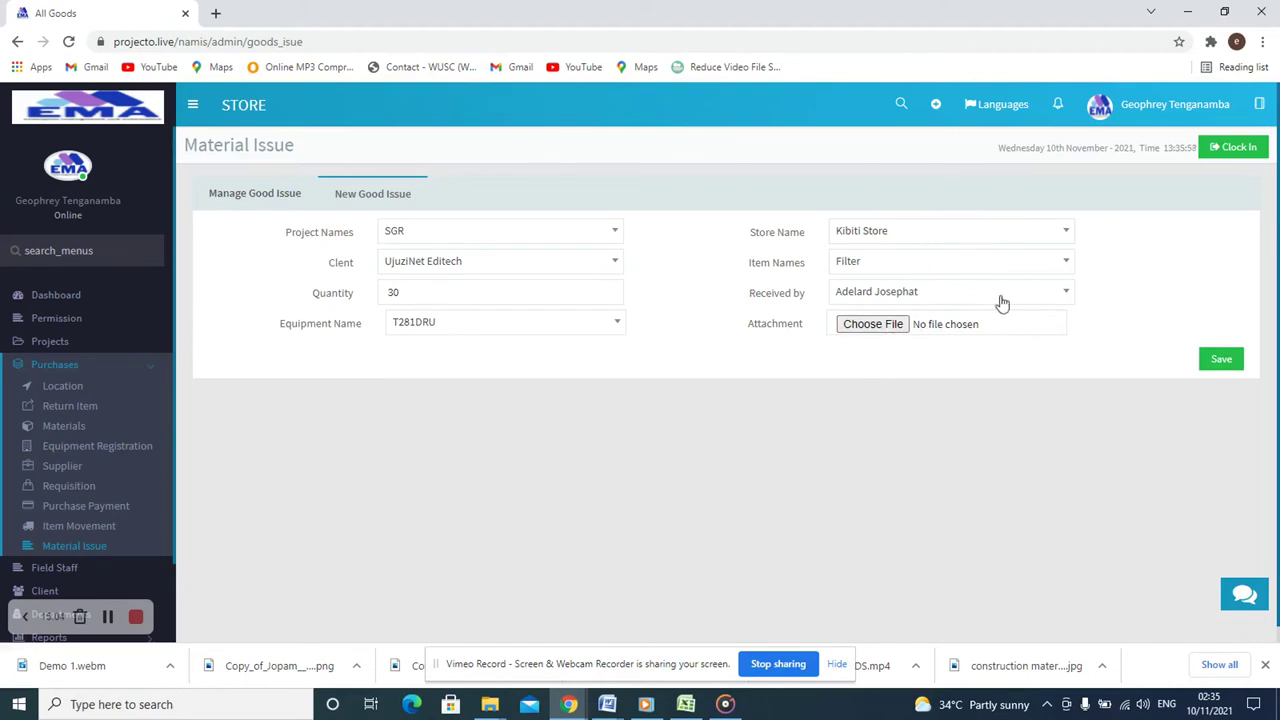
click(1049, 302)
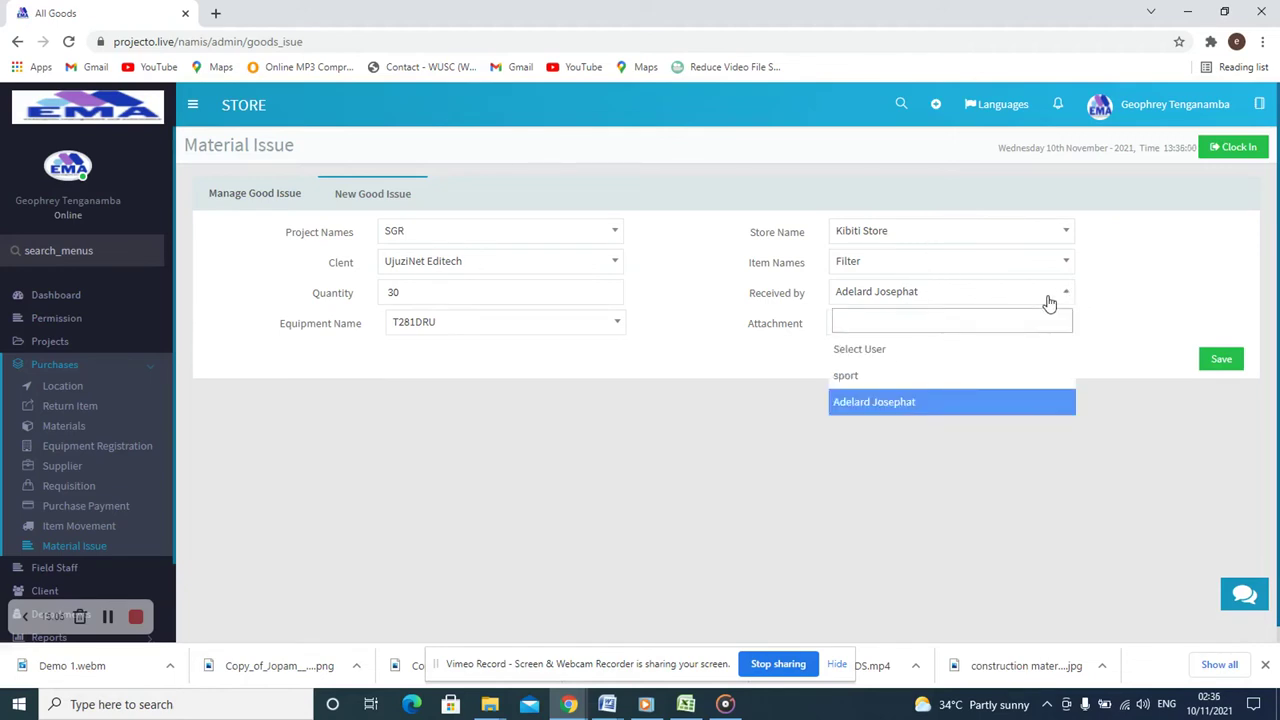
click(918, 405)
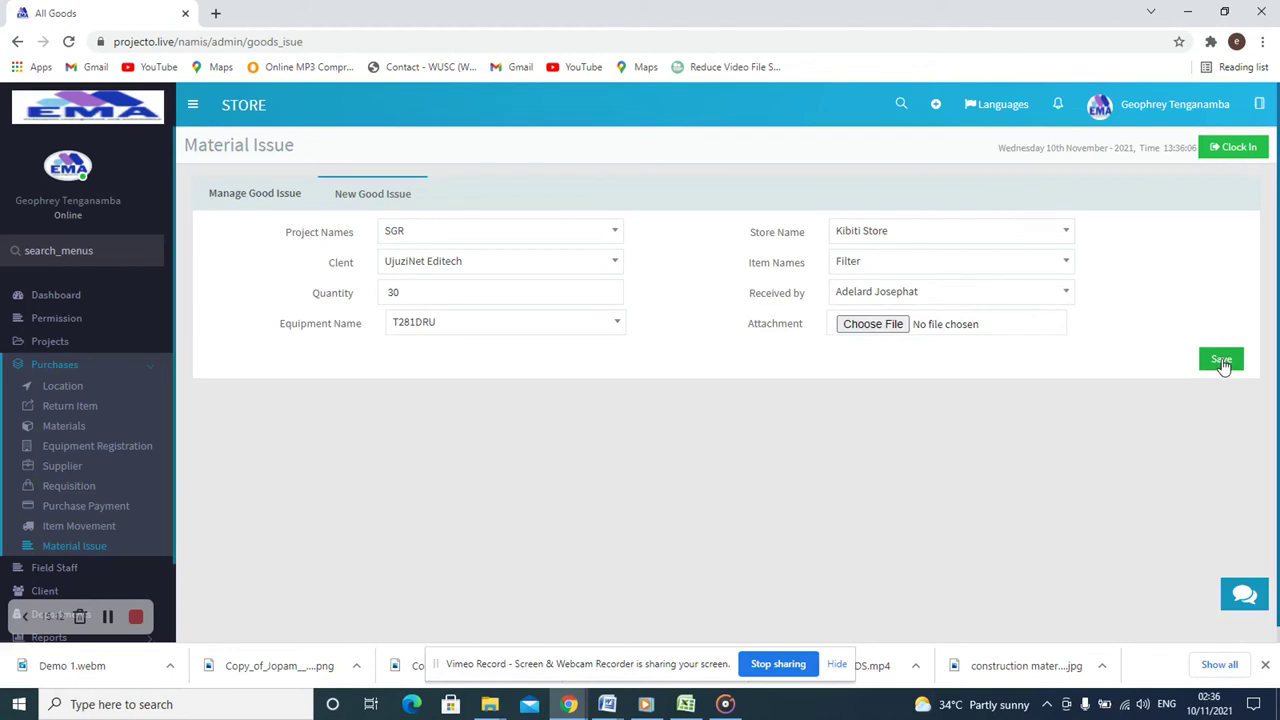
Step: Attach common wealth (1).pdf to the good issue and try to save it
click(868, 334)
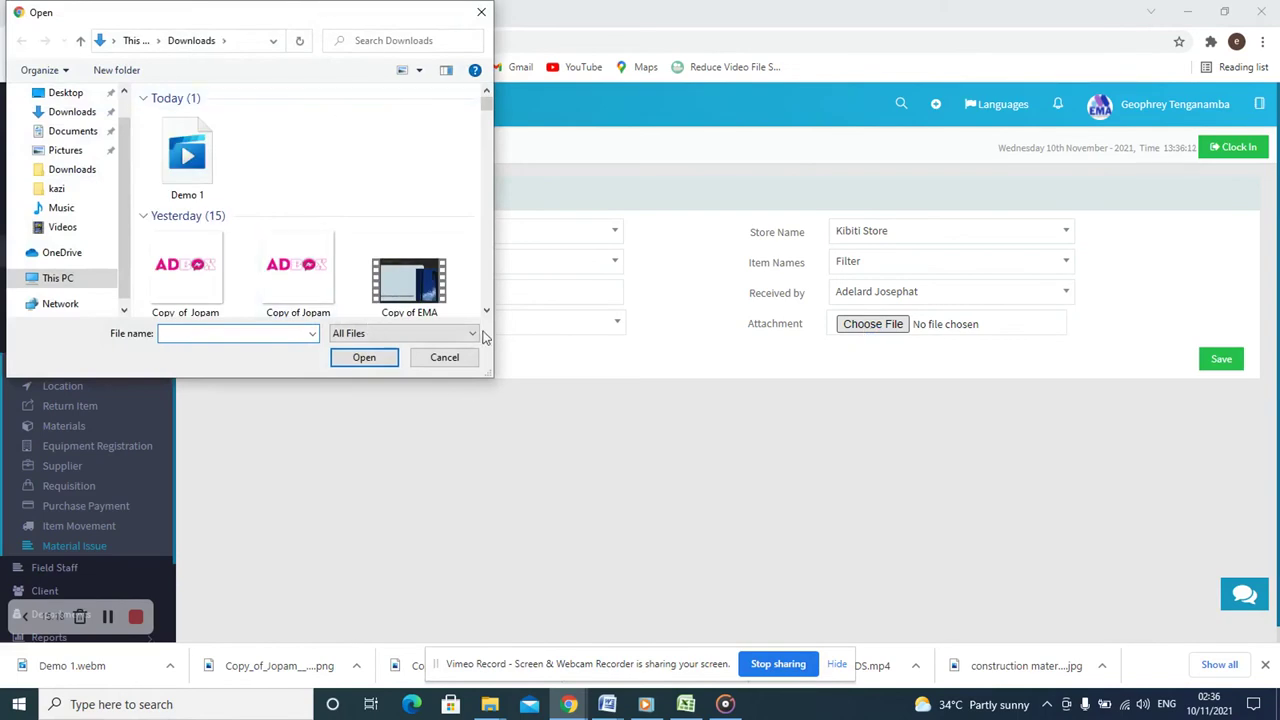
drag(486, 312, 486, 314)
click(170, 163)
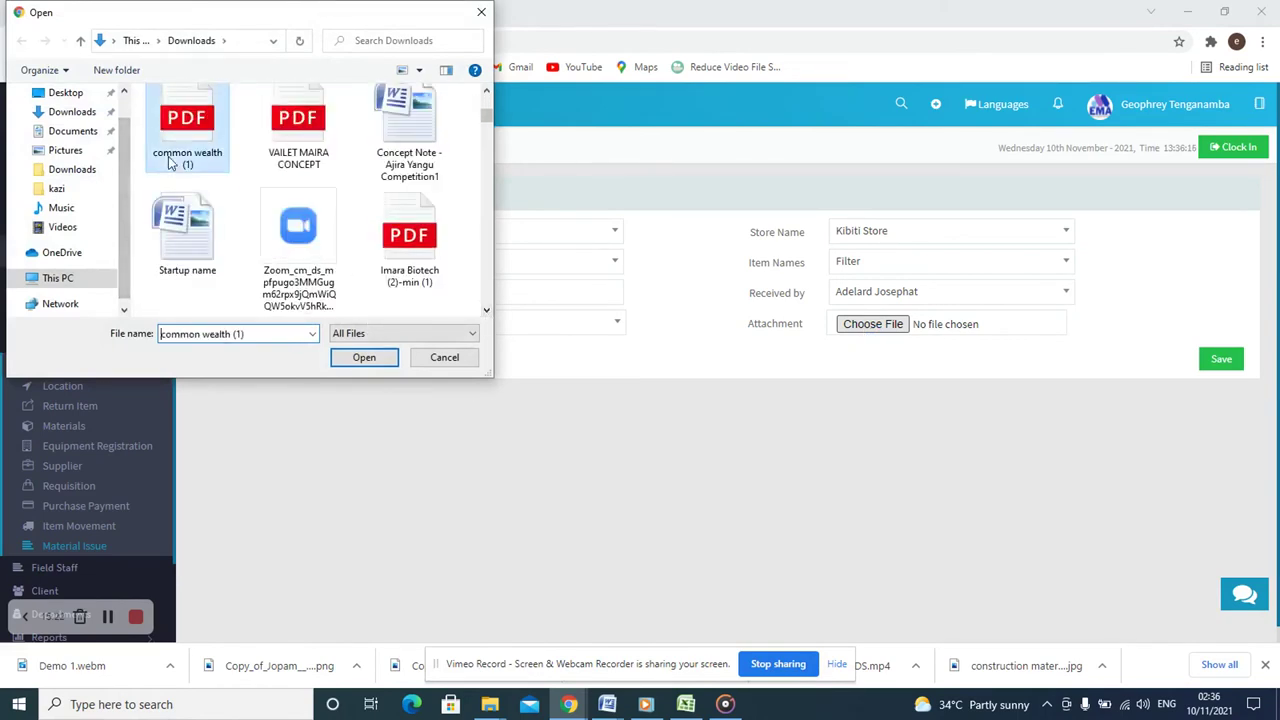
click(362, 358)
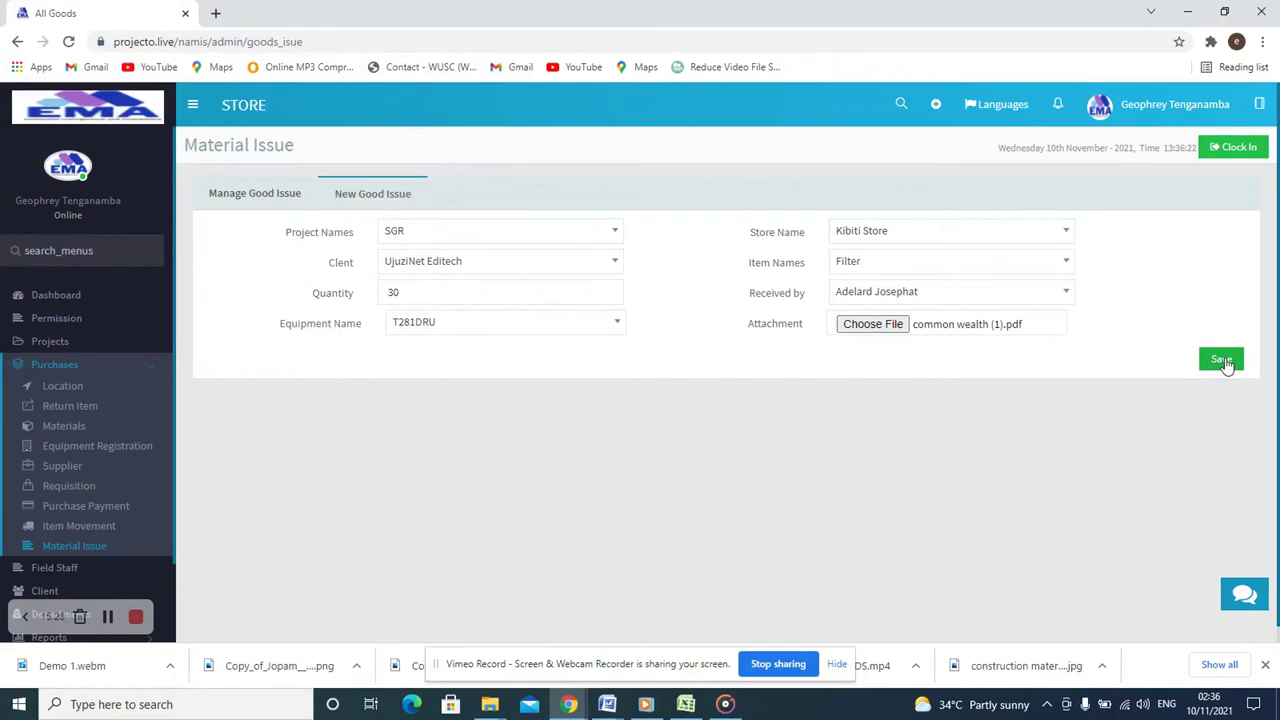
click(1222, 361)
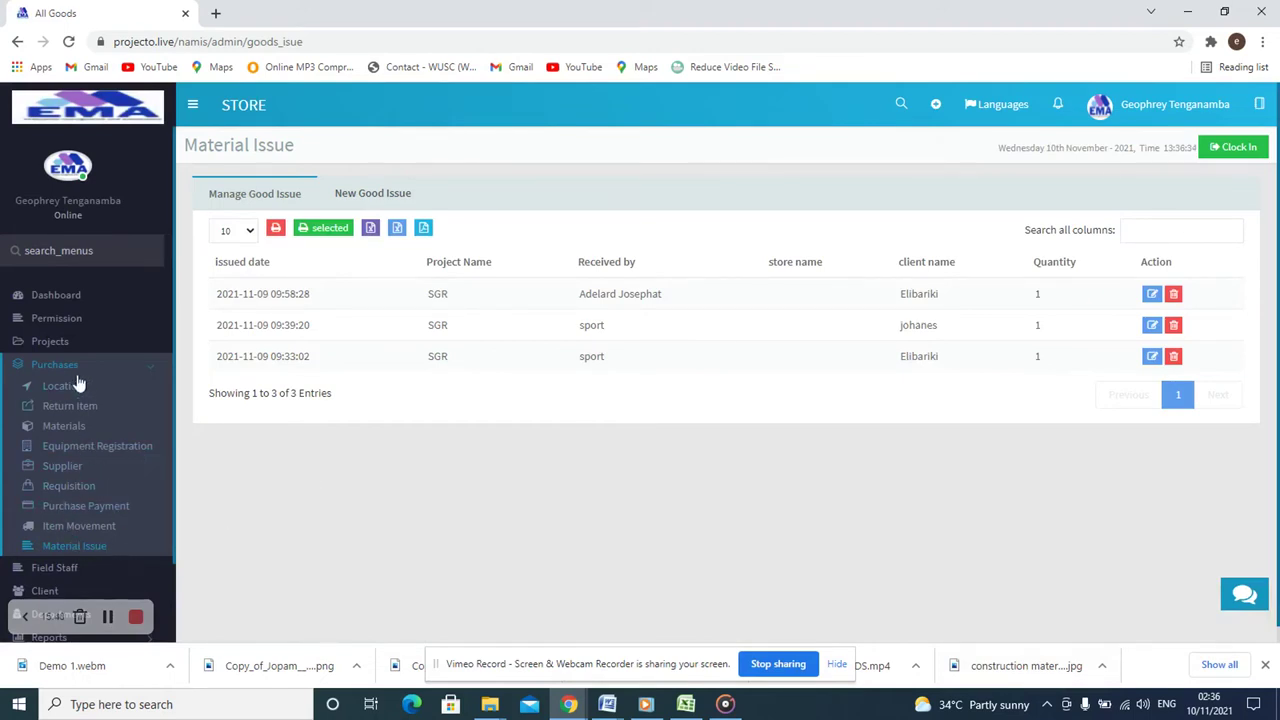
Step: Open the Store balance report and examine the quantities listed per store and item
scroll(95, 544, down, 2)
scroll(95, 548, down, 1)
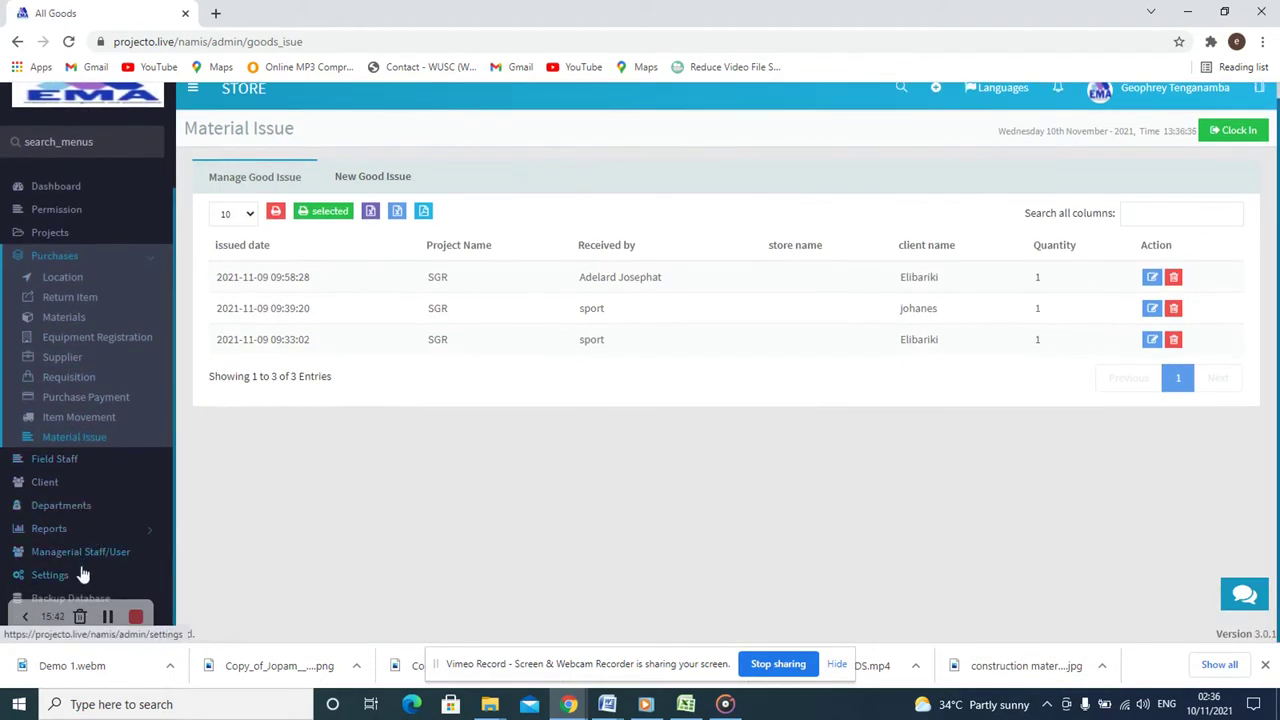
click(62, 537)
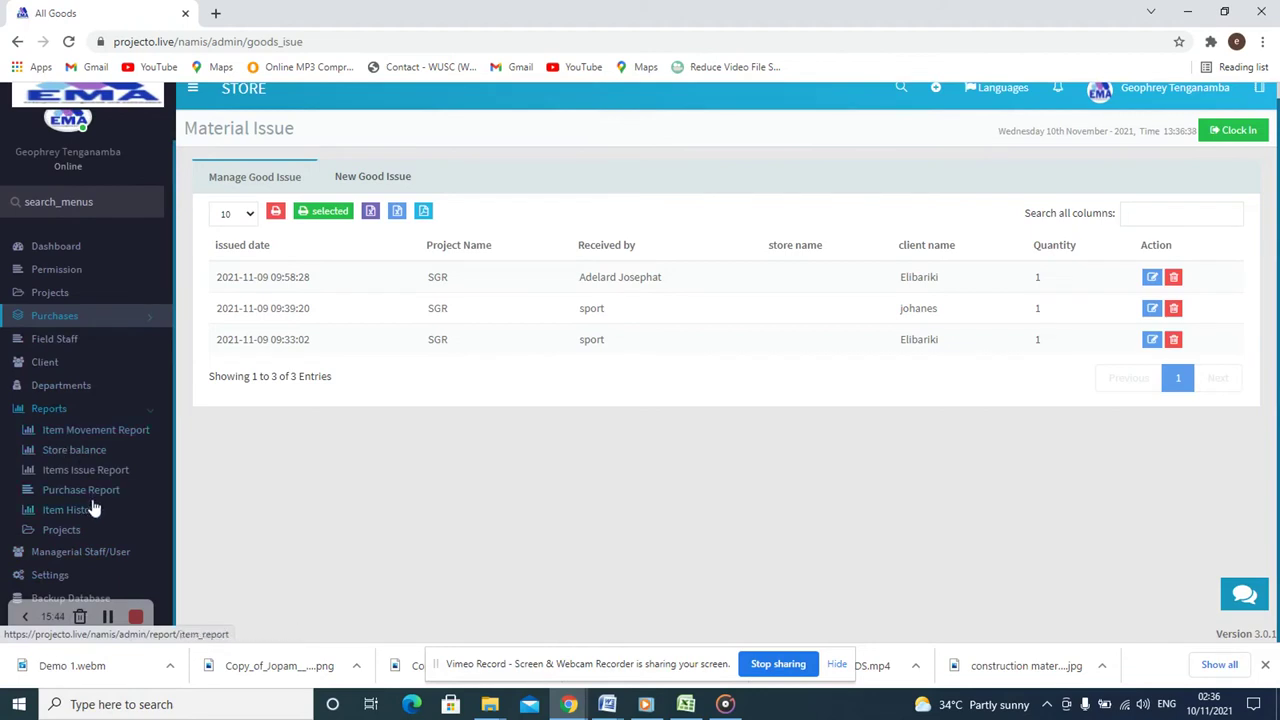
click(96, 455)
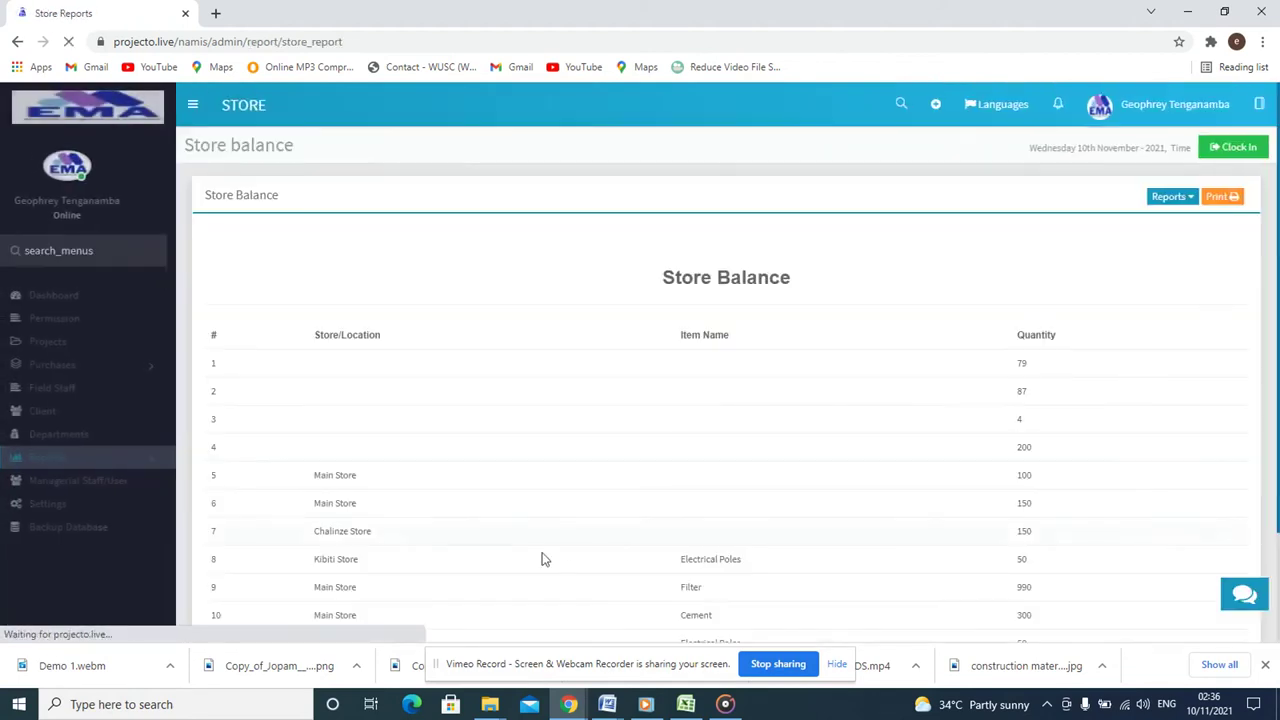
scroll(665, 482, down, 1)
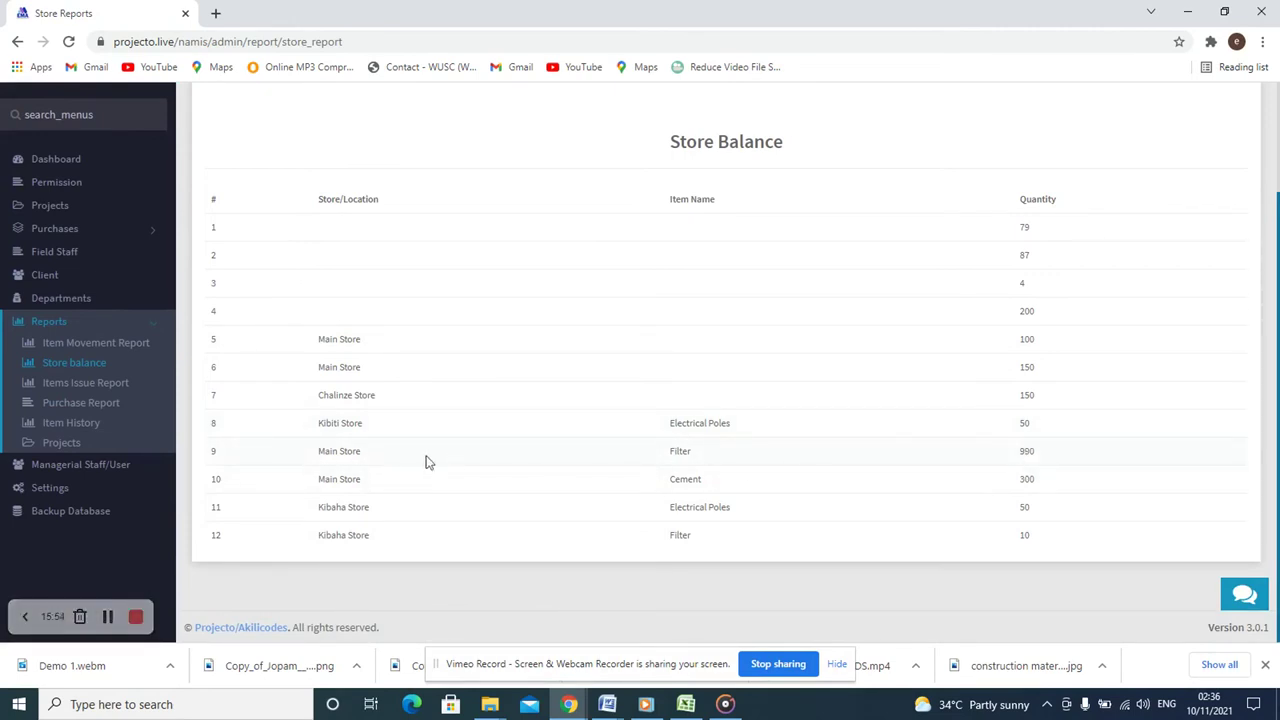
scroll(106, 449, up, 1)
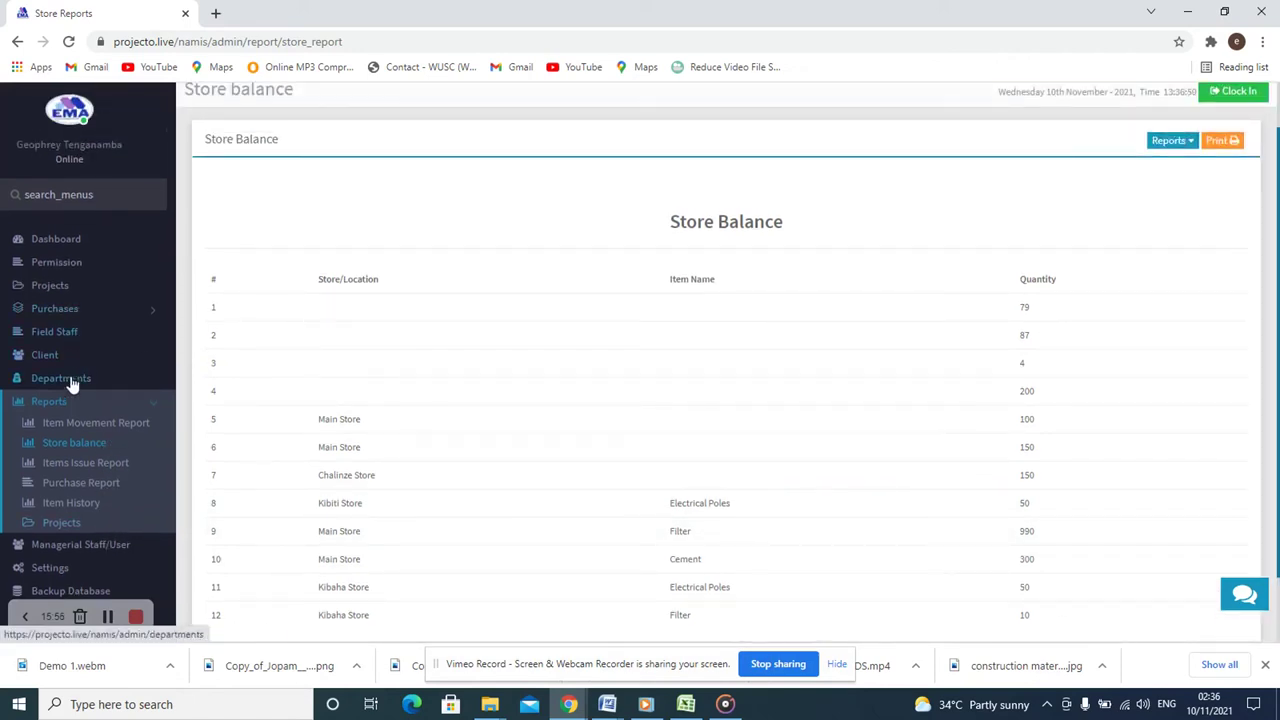
Step: Return to Material Issue from the store balance report and start another new good issue
click(62, 309)
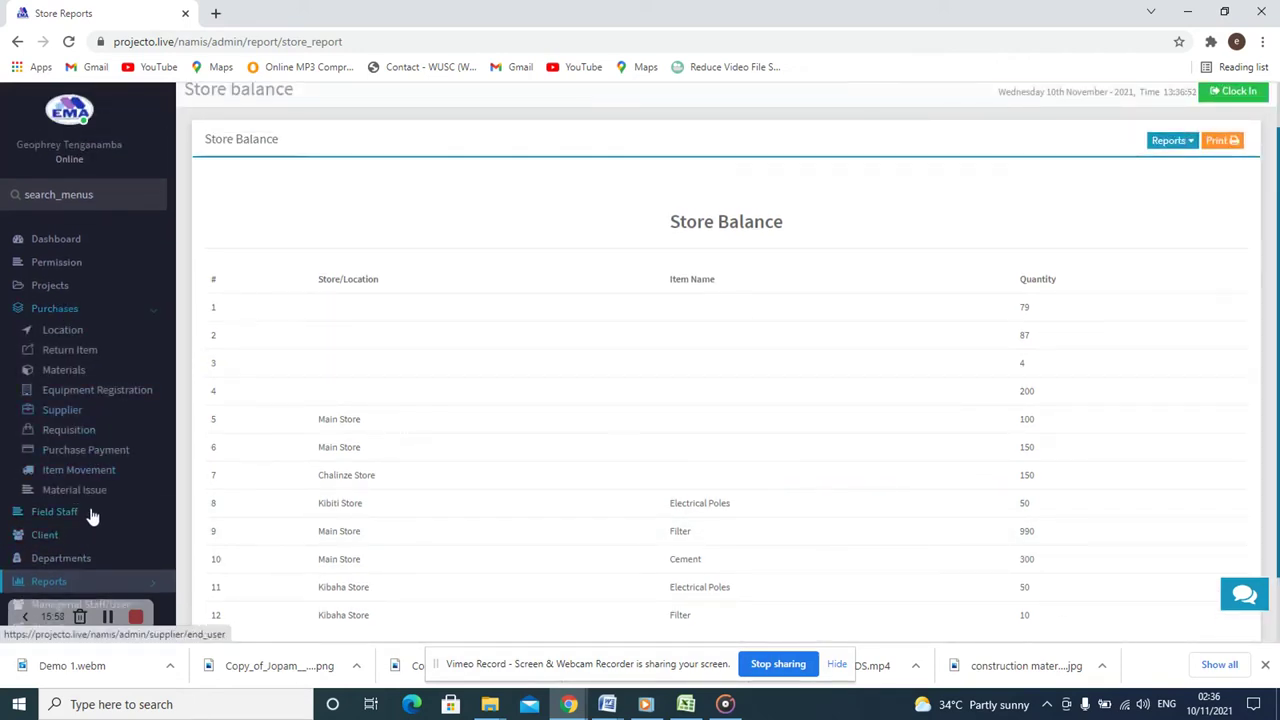
click(98, 497)
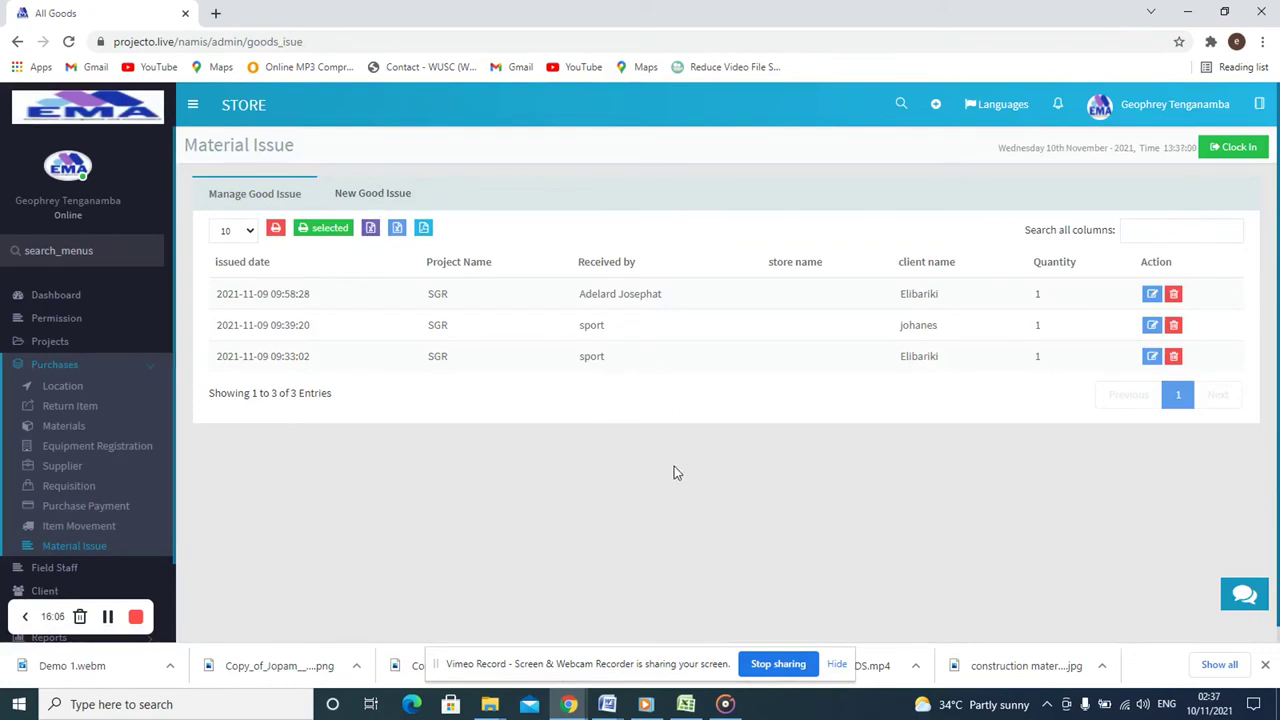
click(372, 194)
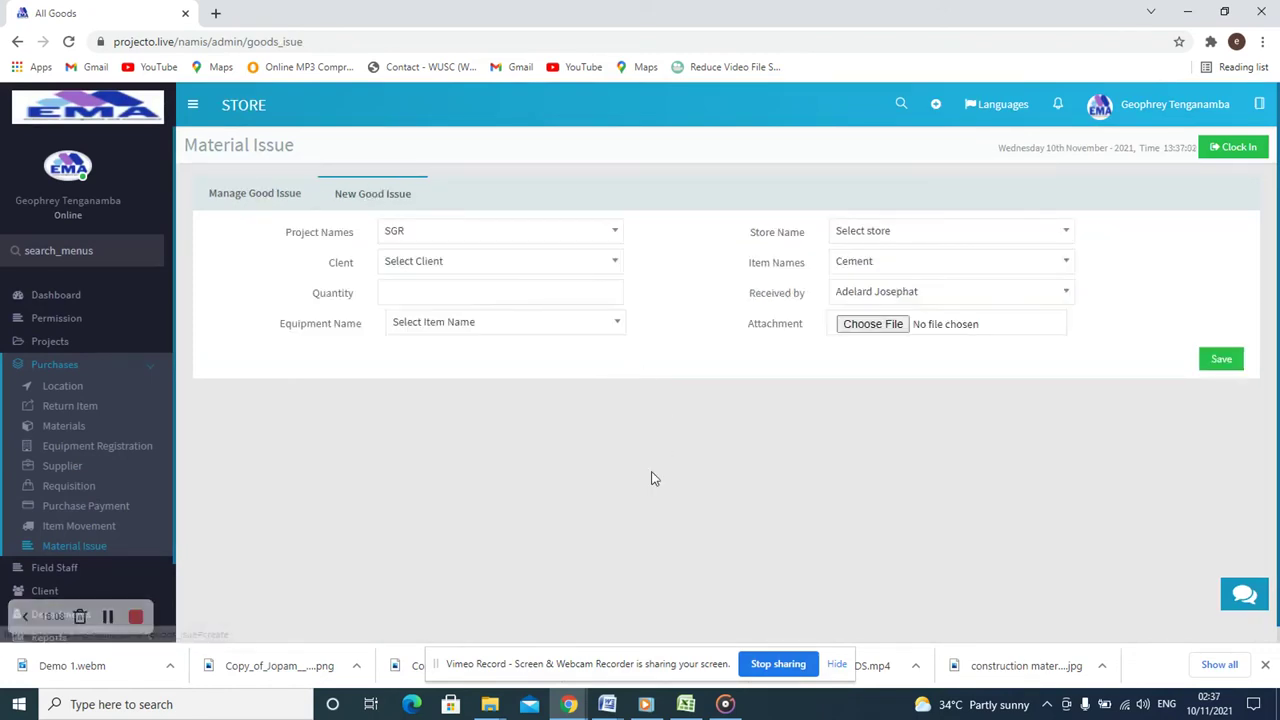
Step: Fill in the good issue with client UjuziNet Editech, quantity 100 and equipment T281DRU
click(602, 263)
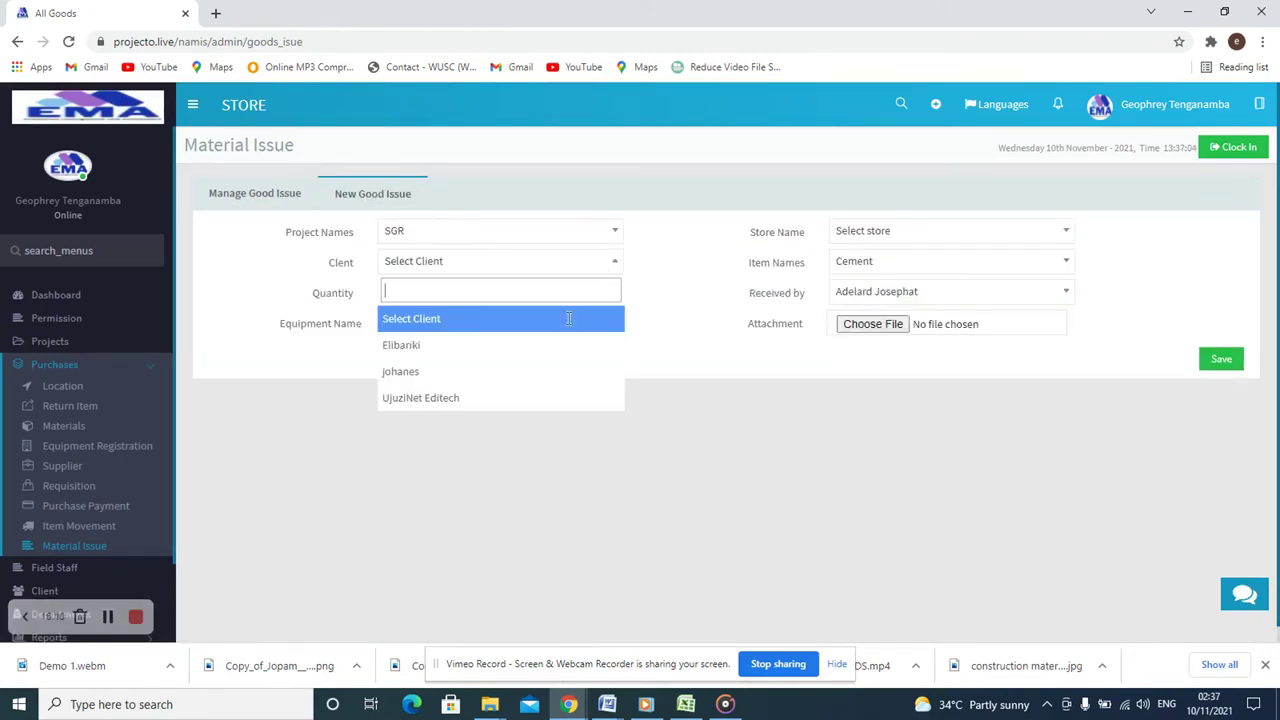
click(519, 399)
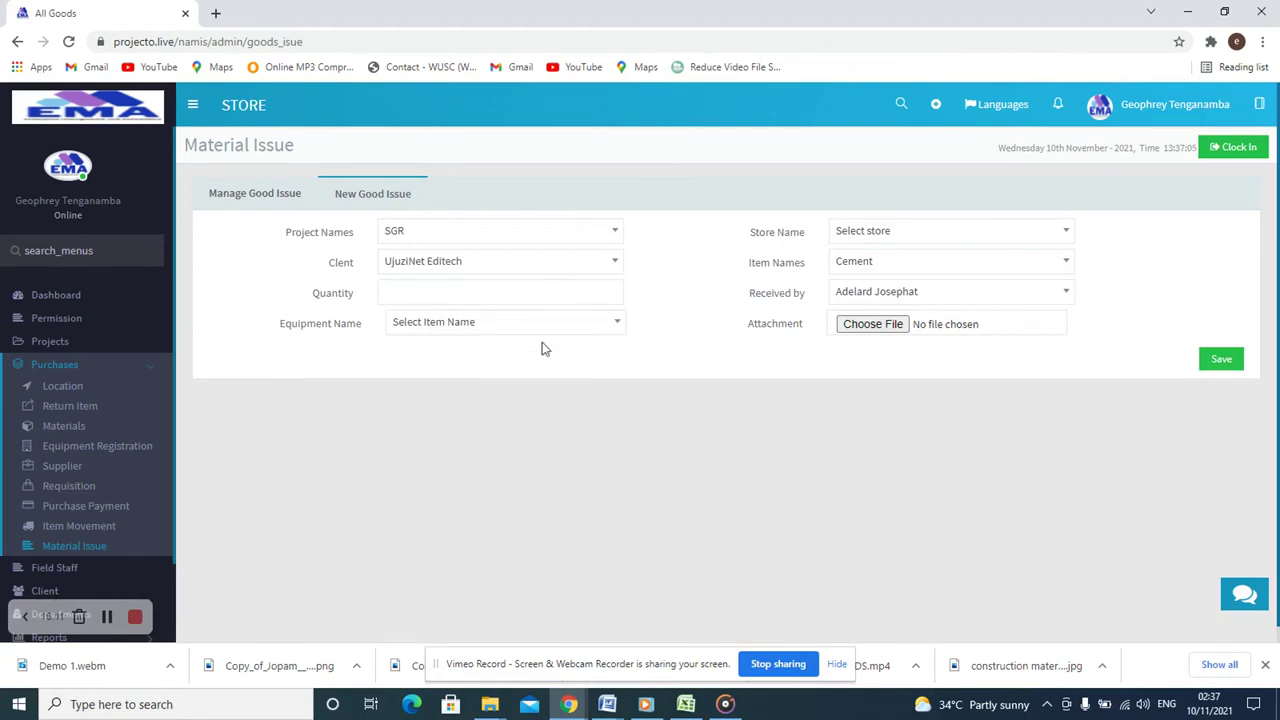
click(607, 295)
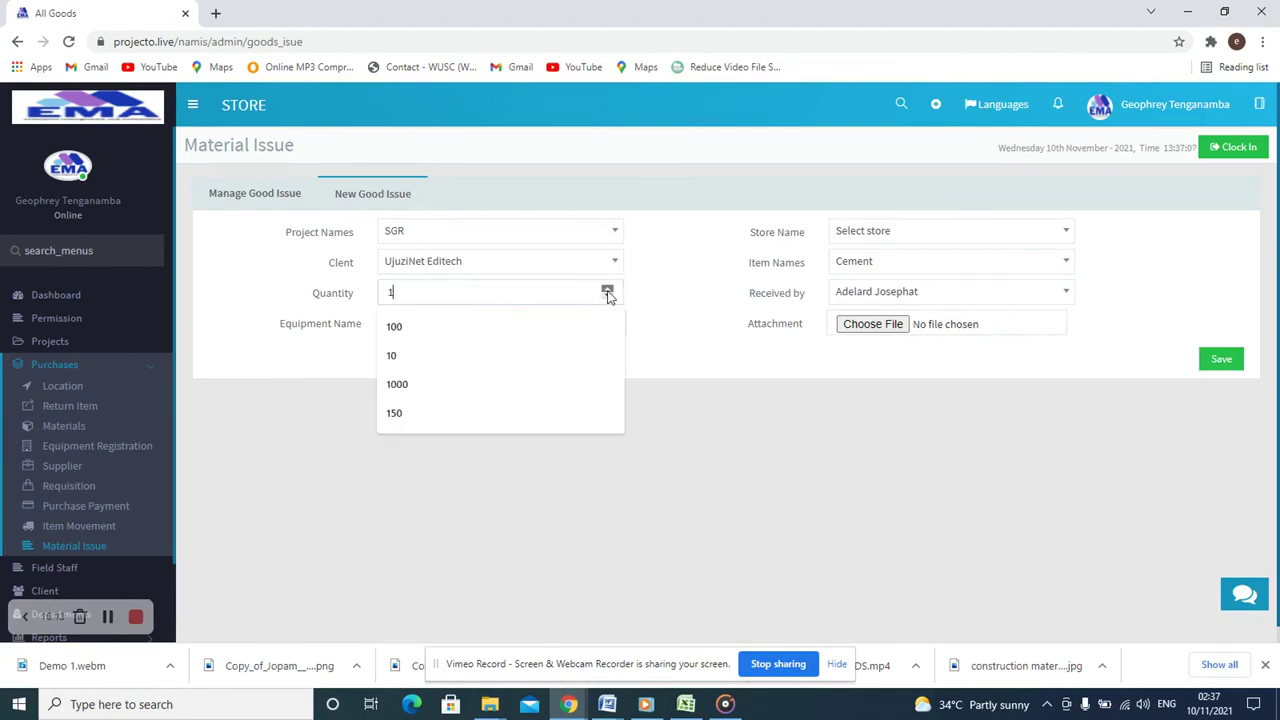
click(490, 336)
click(597, 328)
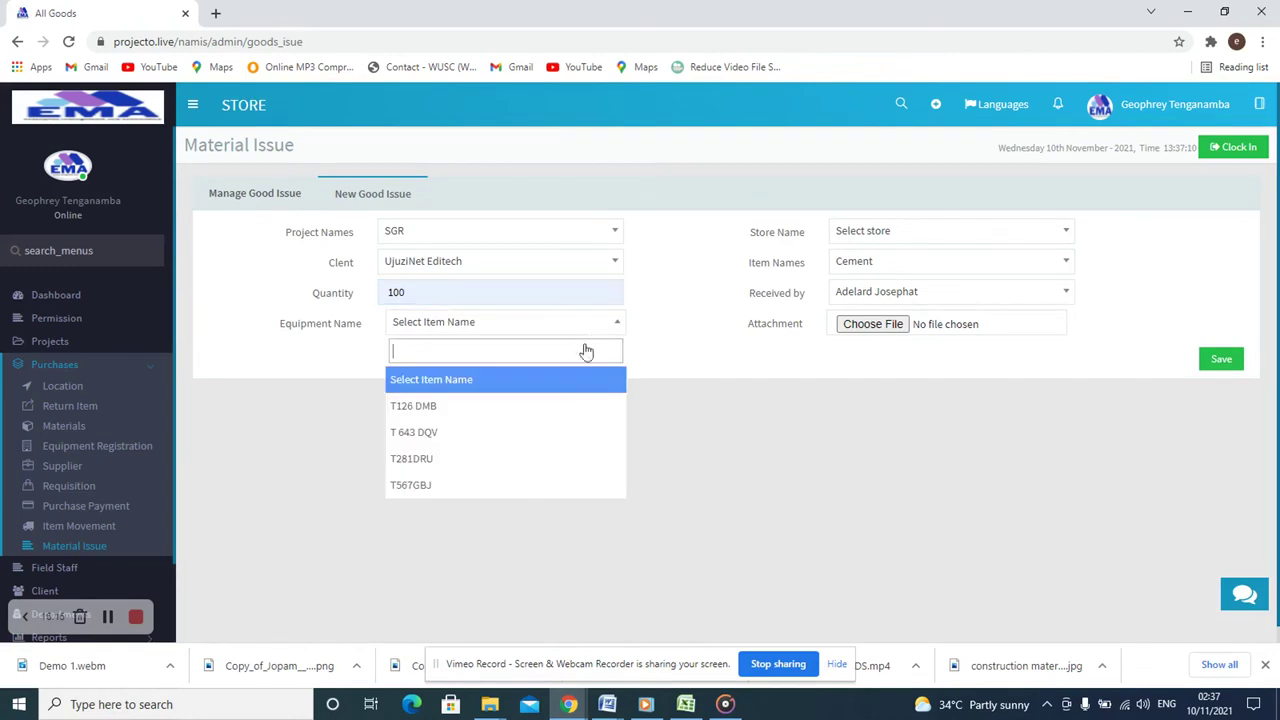
click(524, 460)
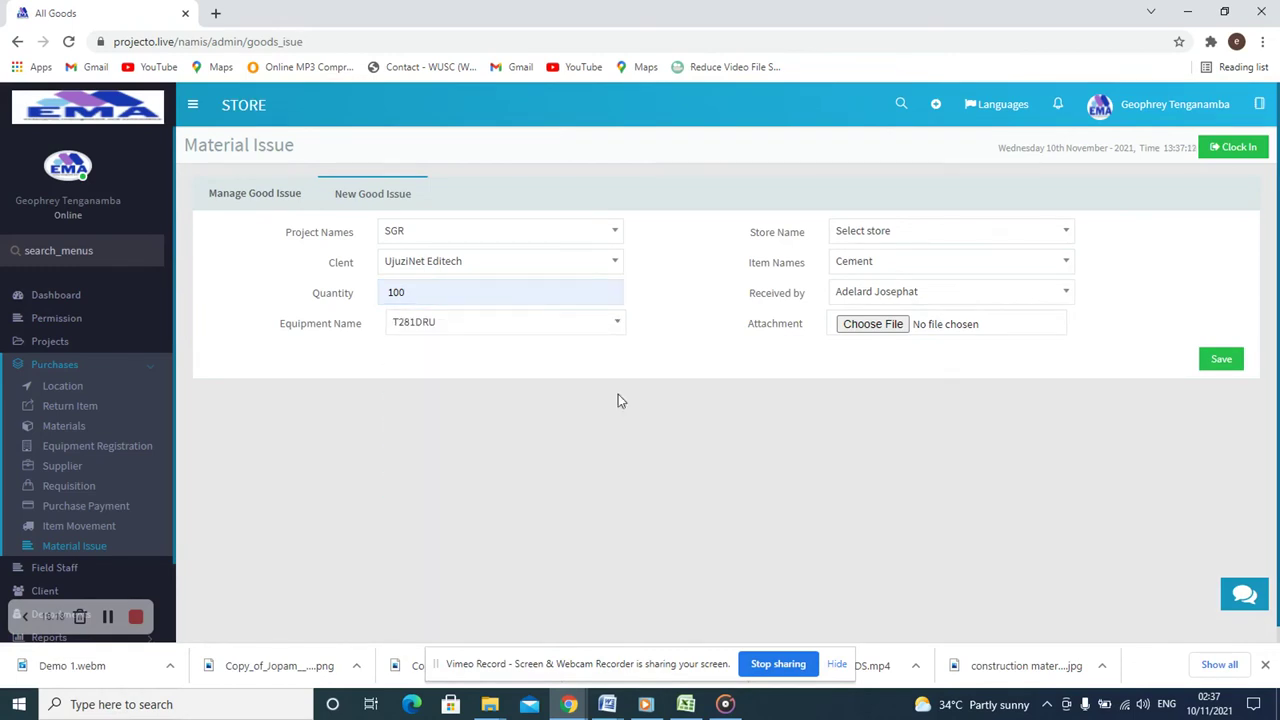
Step: Choose Filter as the item to issue and Main Store as its source store
click(1058, 263)
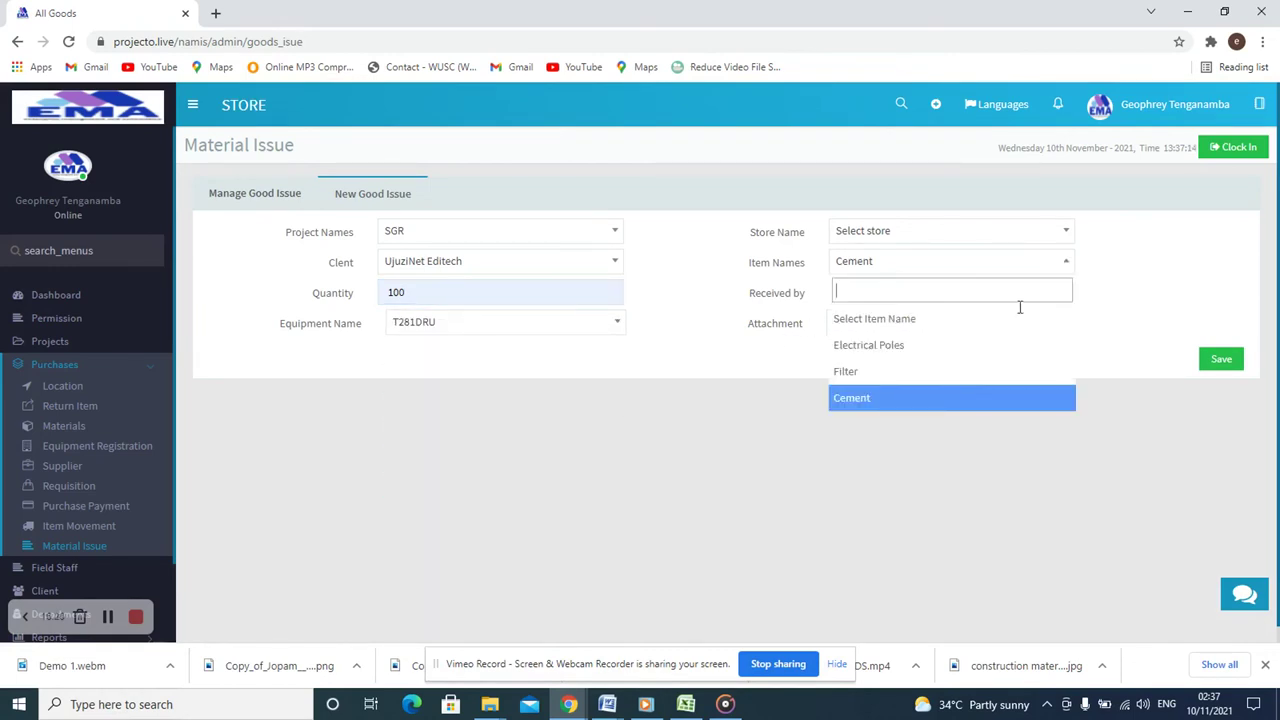
click(938, 371)
click(1028, 231)
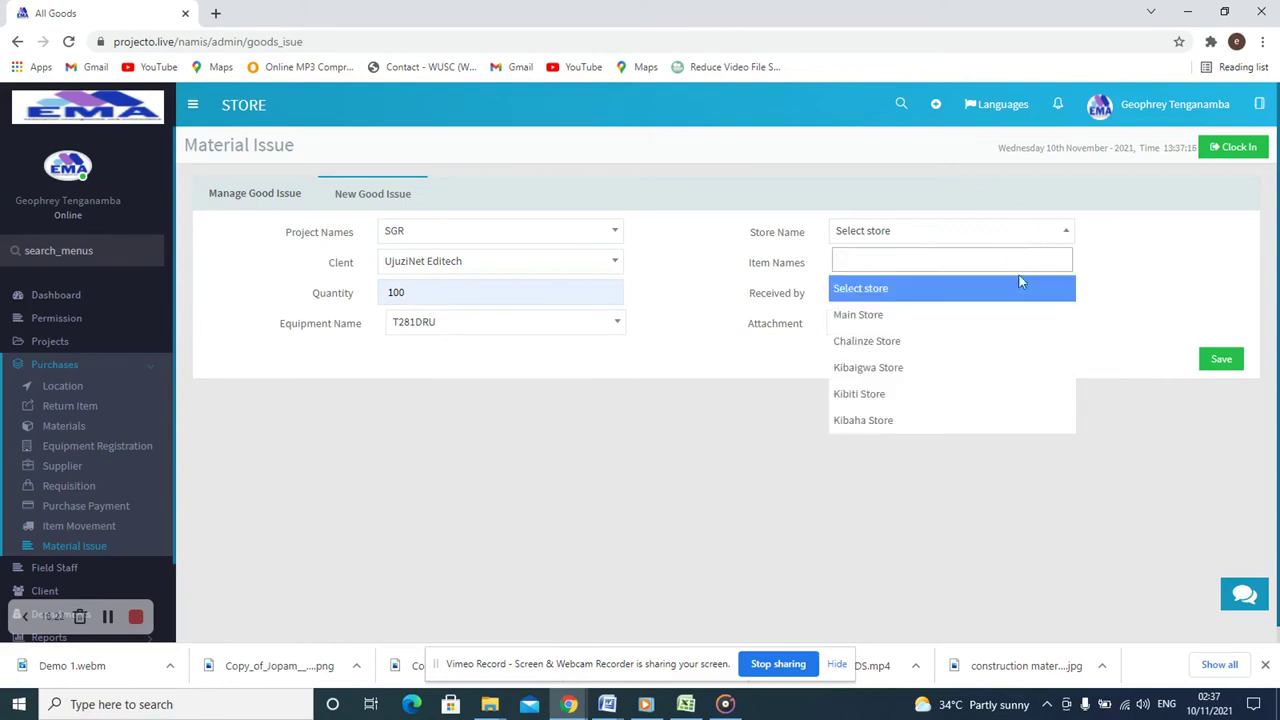
click(1013, 315)
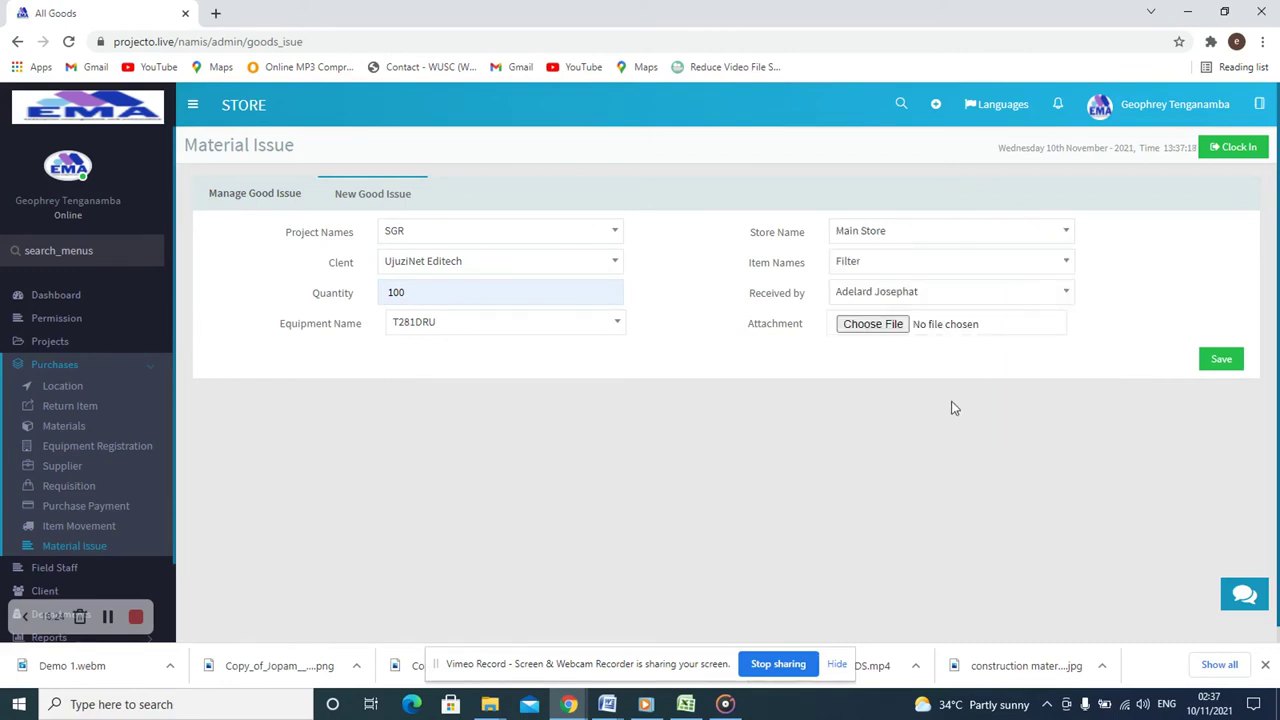
Step: Attach the file common wealth (1).pdf from Downloads to the good issue and save the issue
click(870, 324)
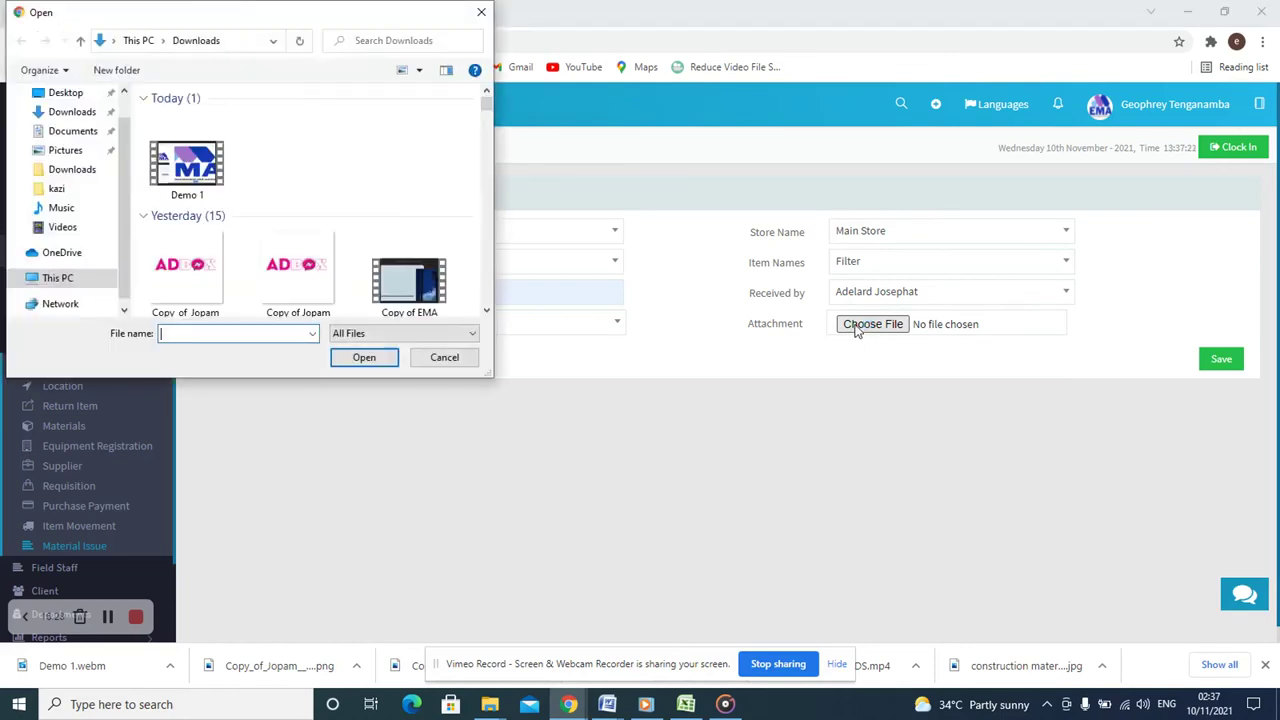
scroll(484, 313, down, 5)
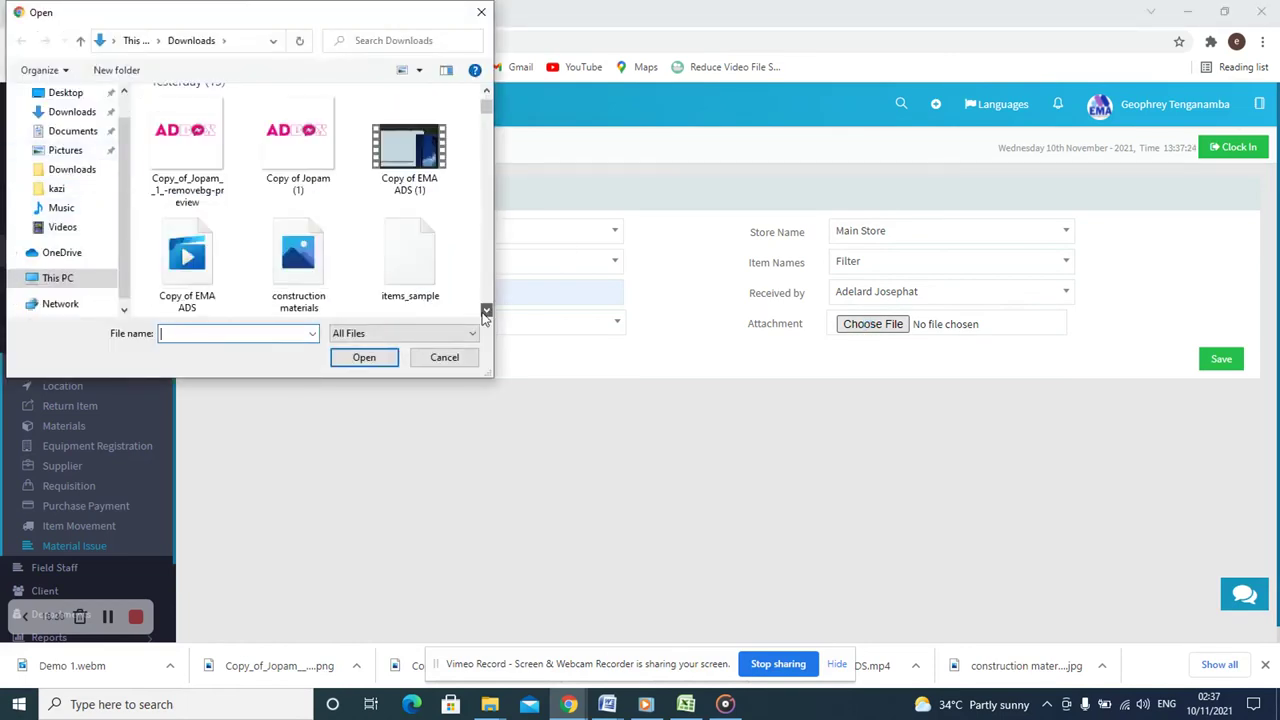
scroll(482, 312, down, 5)
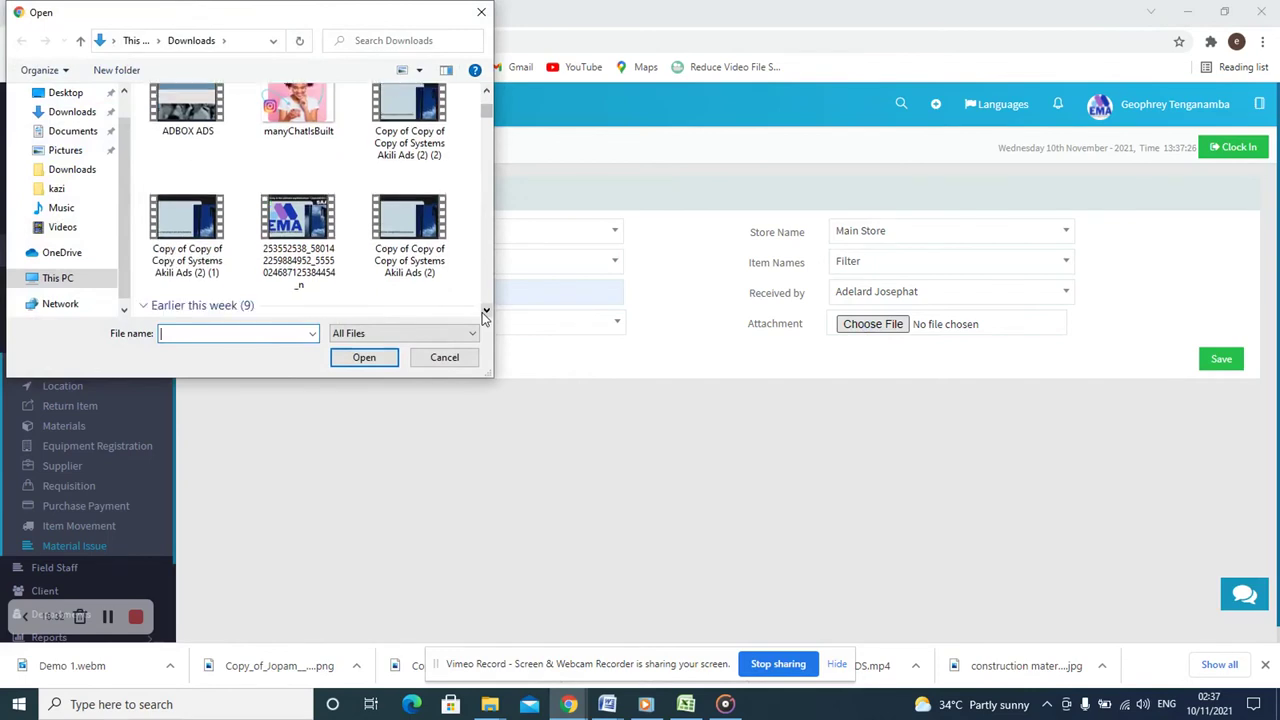
click(197, 134)
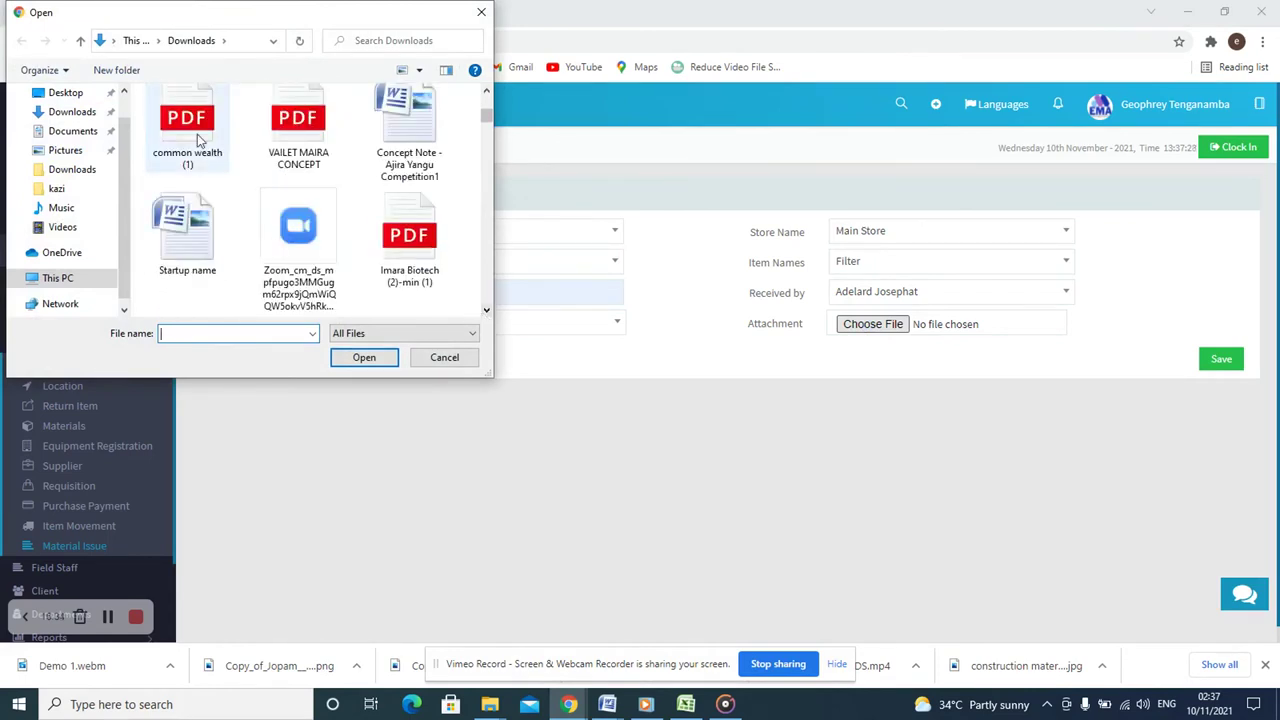
click(363, 360)
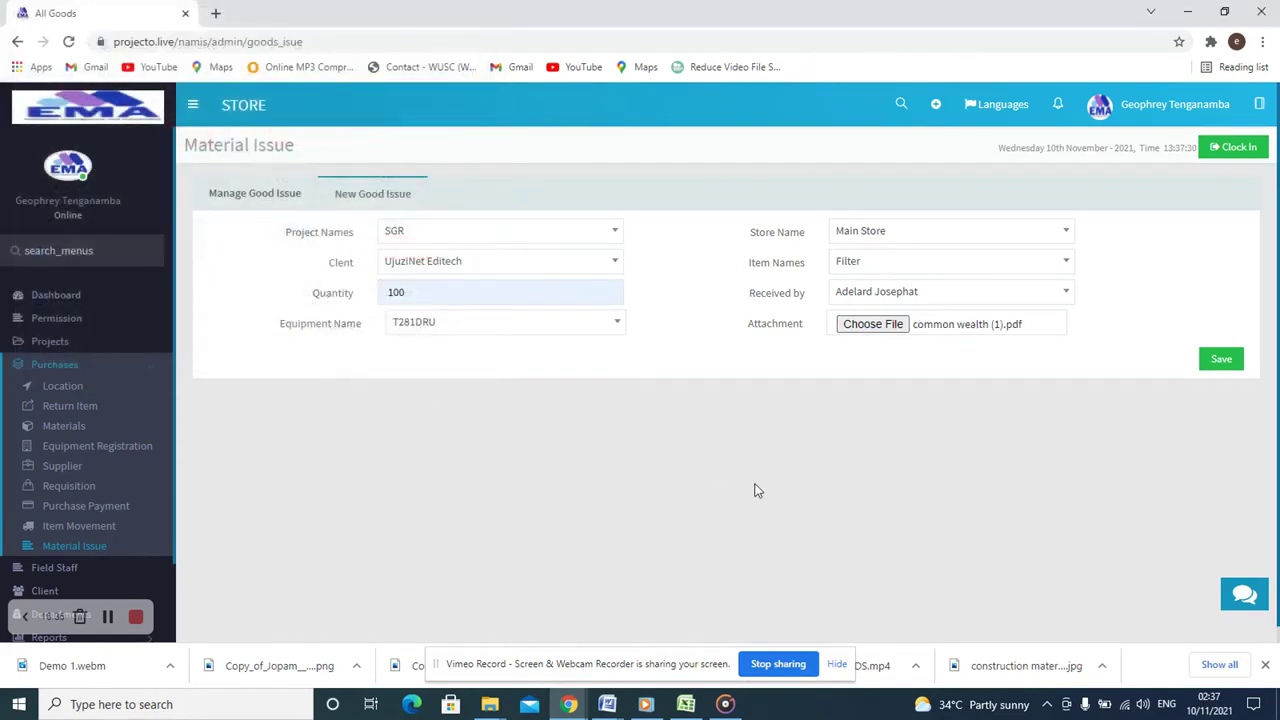
click(1222, 362)
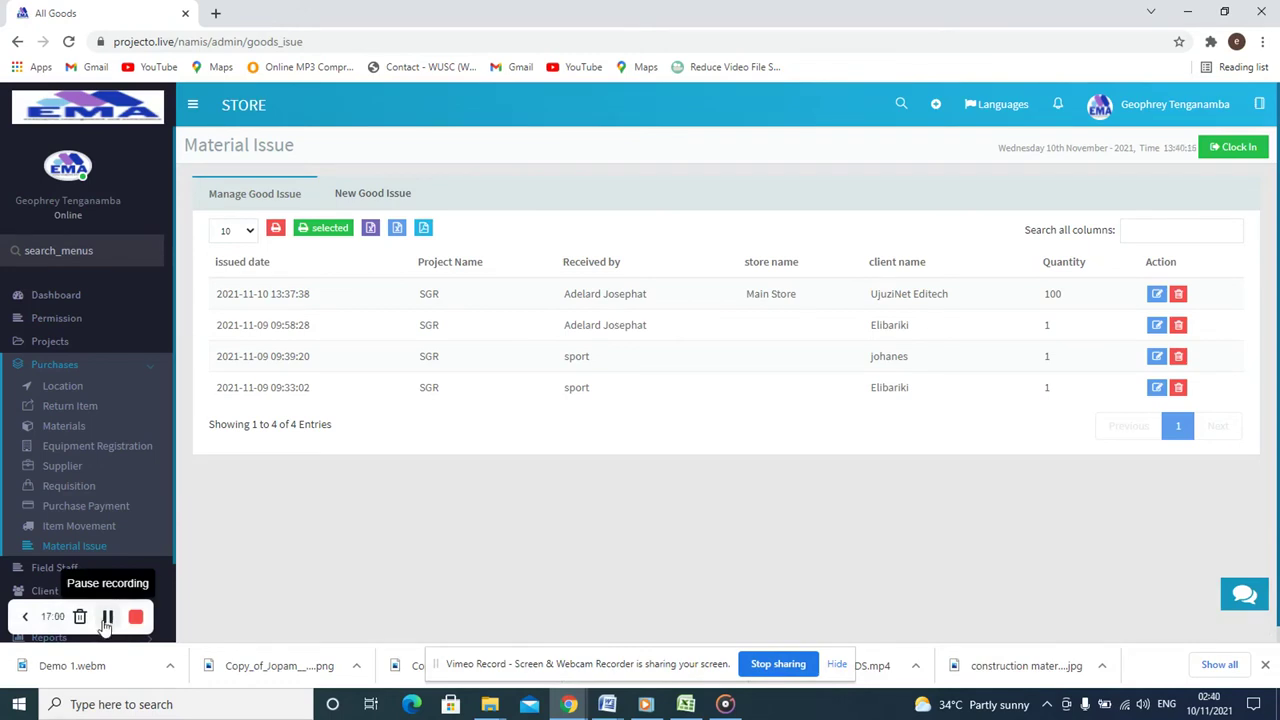
click(109, 617)
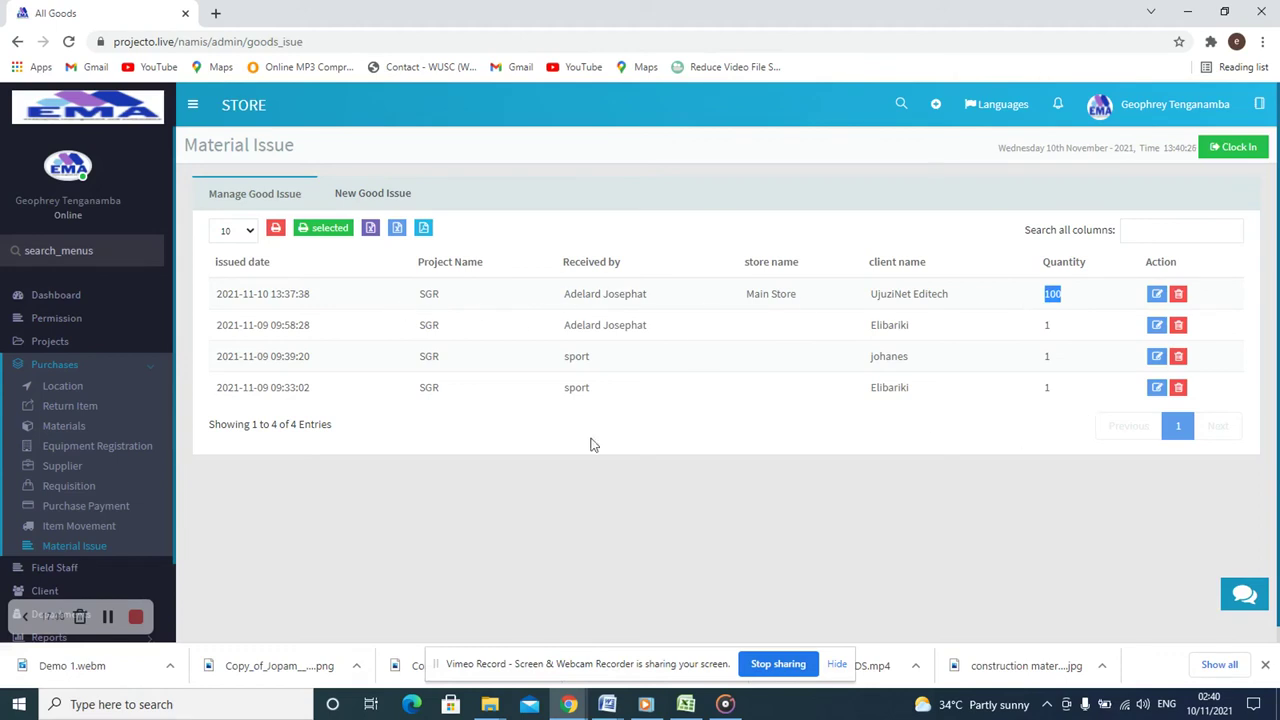
Step: Open the Item History report and examine the activity, affected store and quantity of each entry, including the latest Filter issue
scroll(70, 540, down, 2)
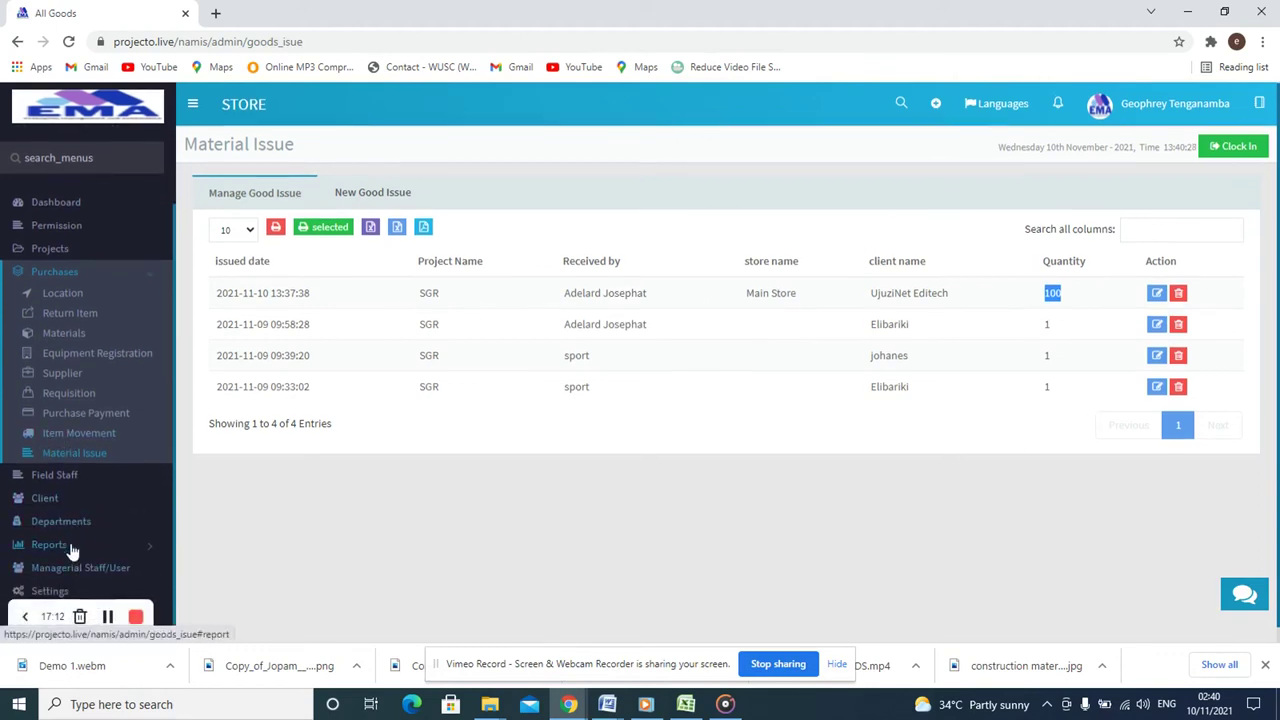
click(48, 545)
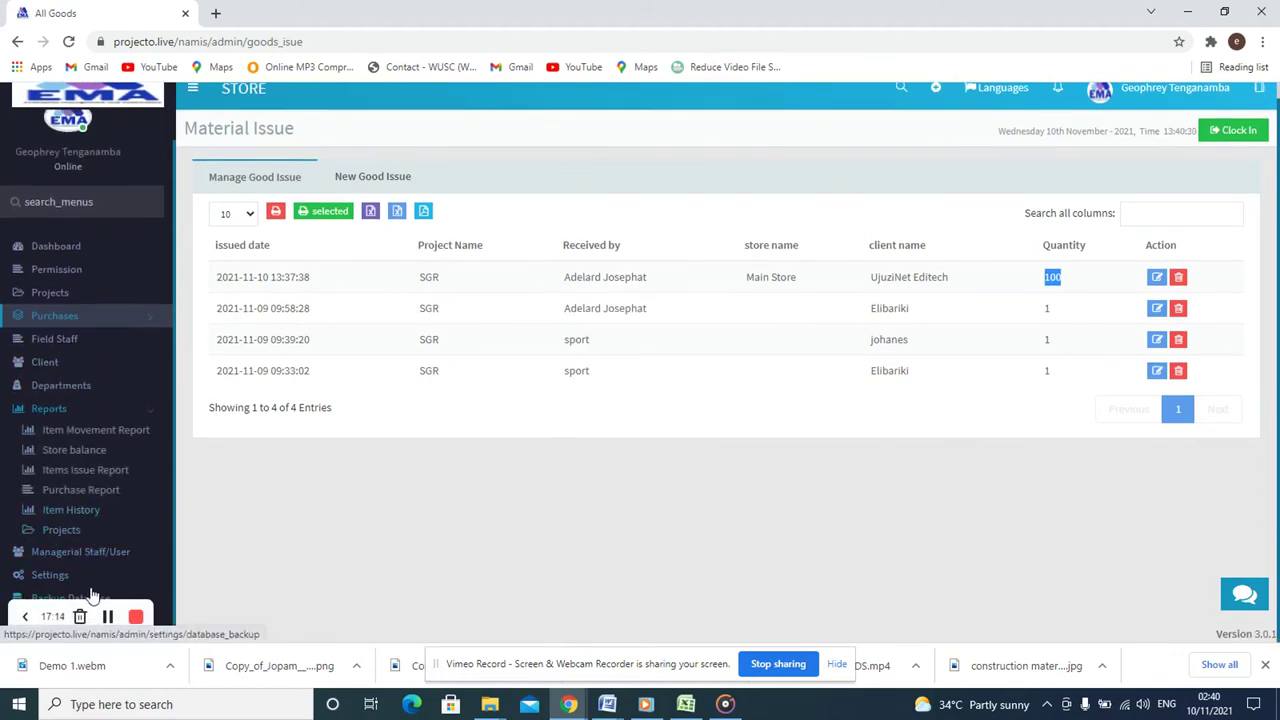
click(57, 515)
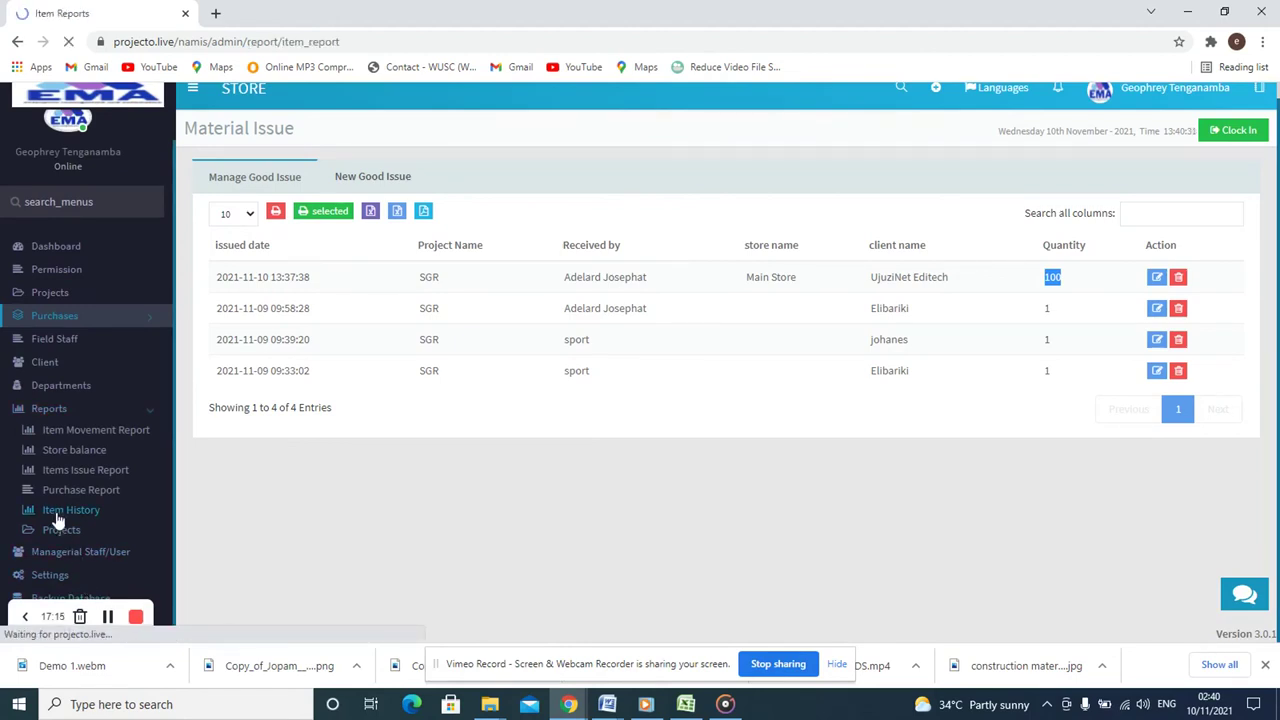
scroll(797, 483, down, 3)
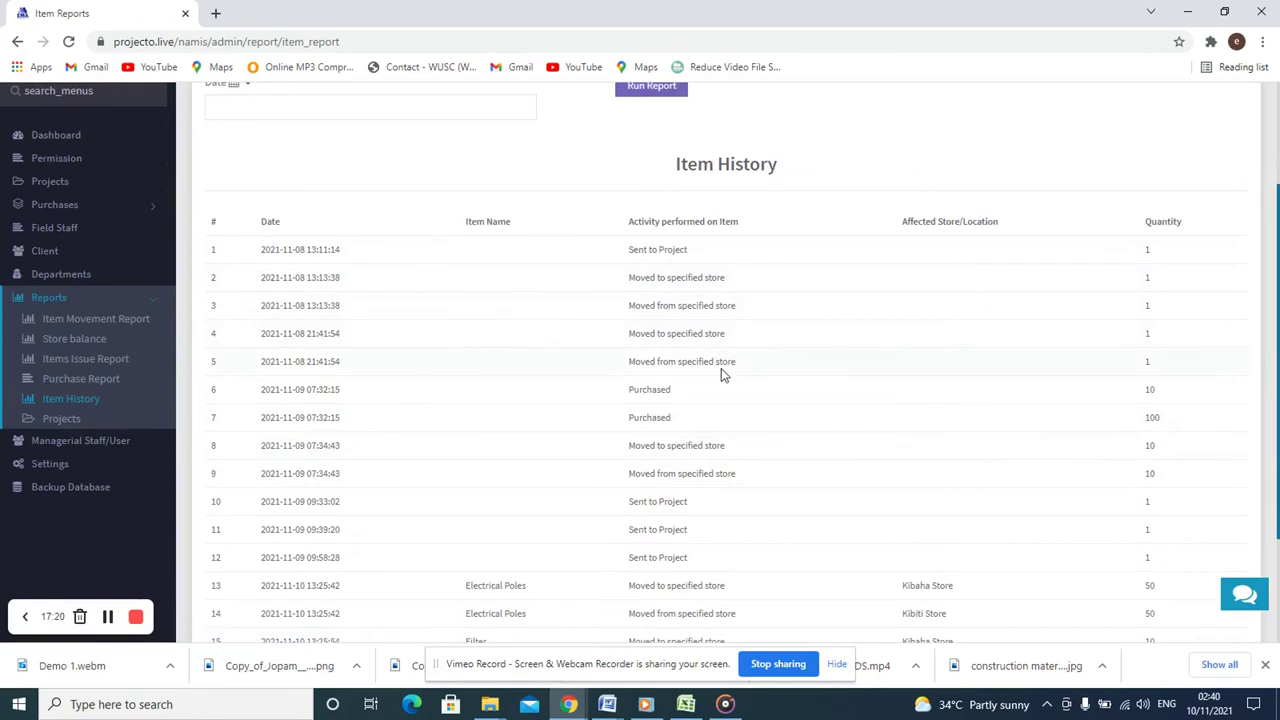
scroll(724, 372, down, 3)
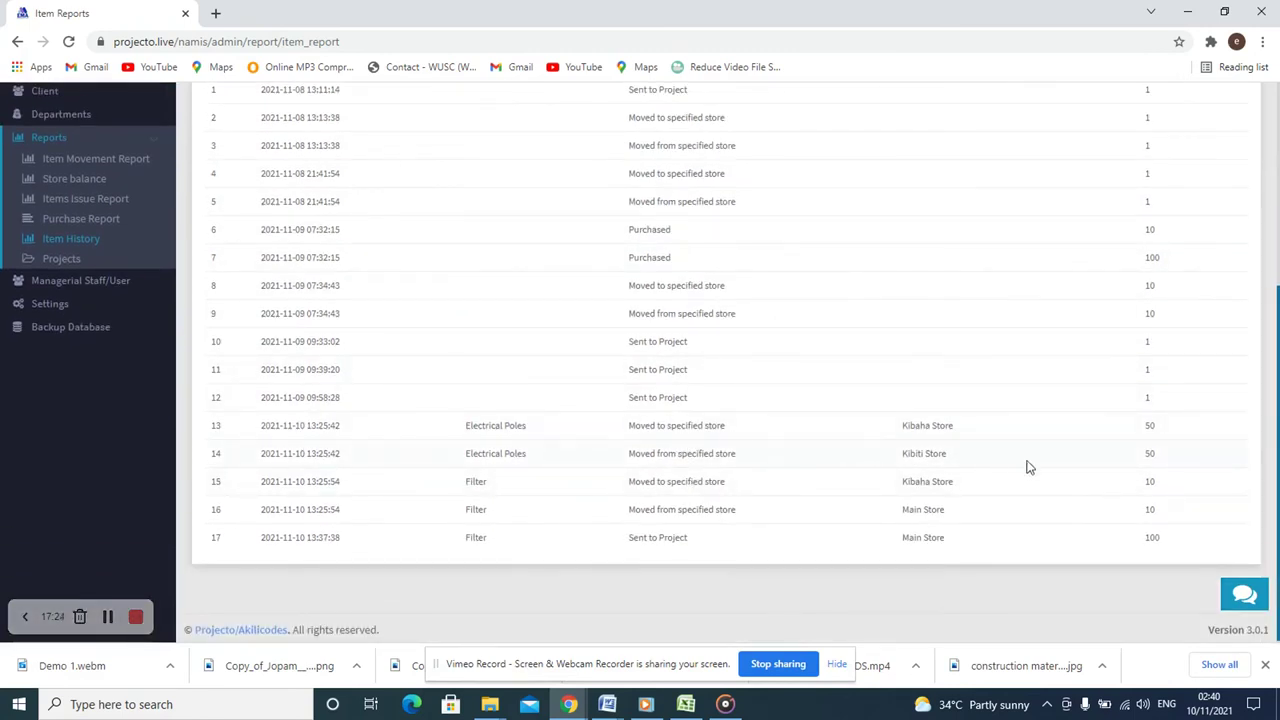
scroll(1110, 500, down, 1)
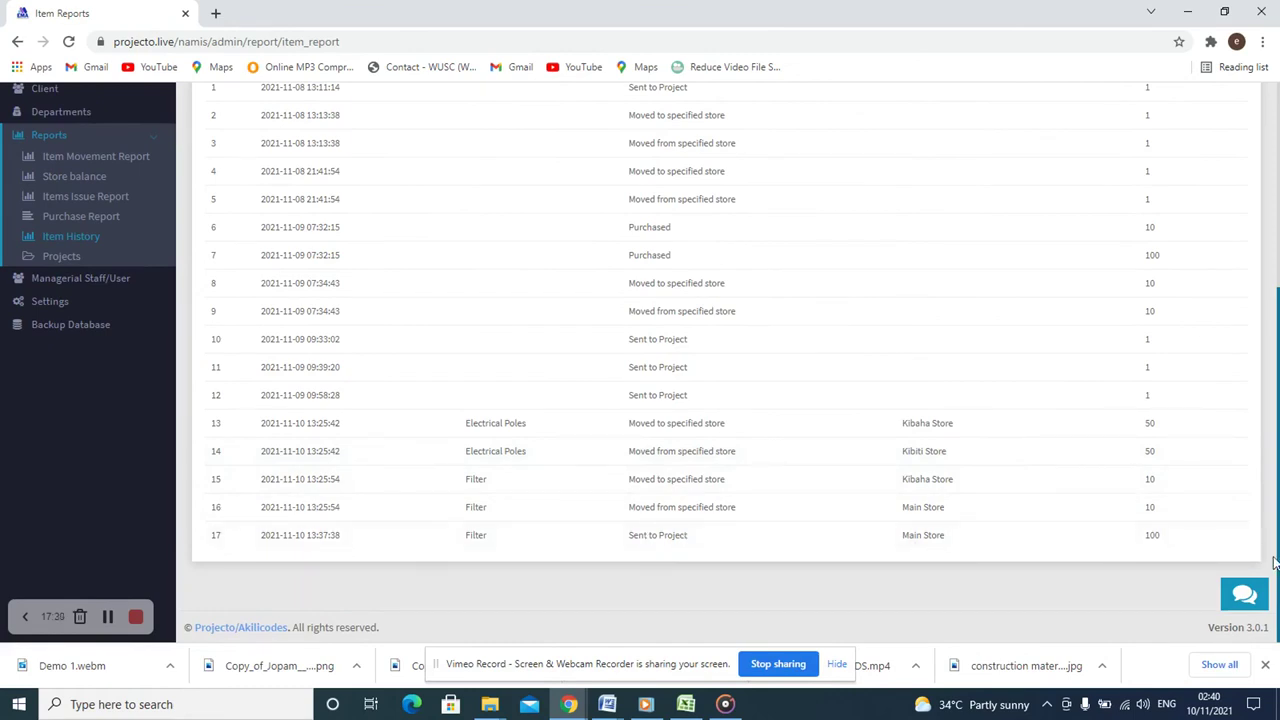
drag(1157, 536, 1072, 545)
scroll(447, 459, up, 2)
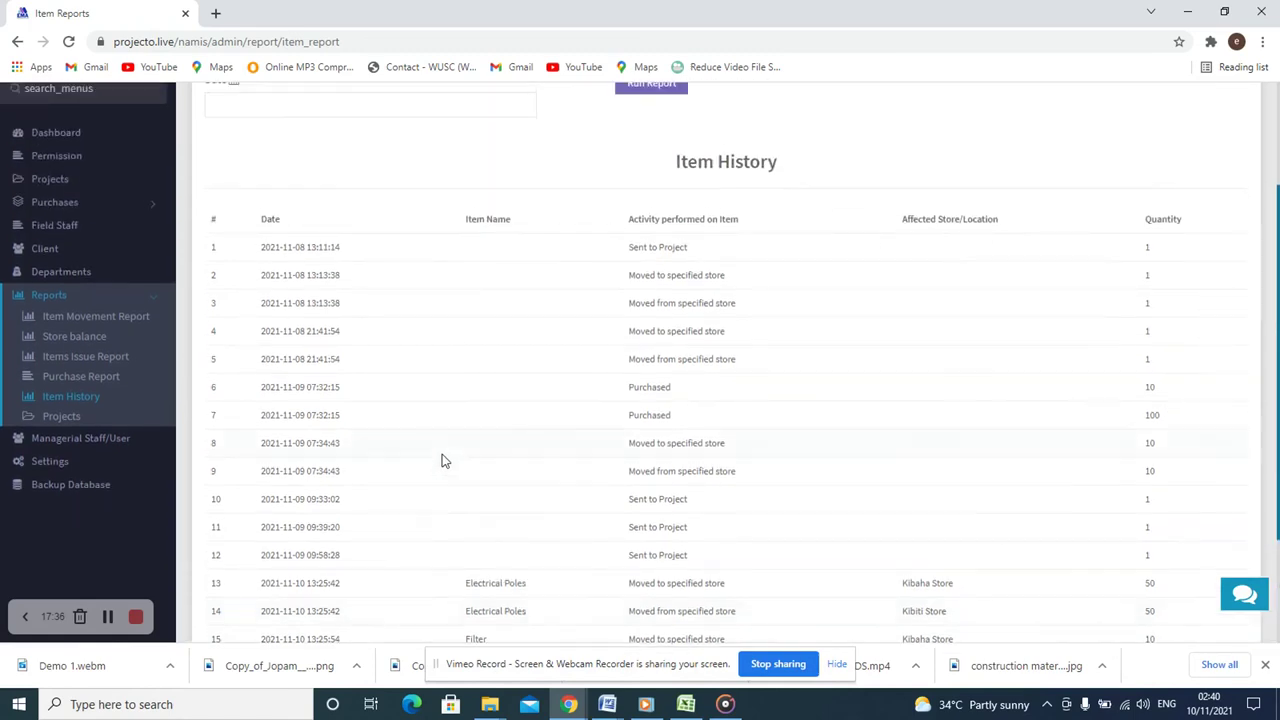
scroll(557, 397, up, 2)
scroll(557, 405, down, 3)
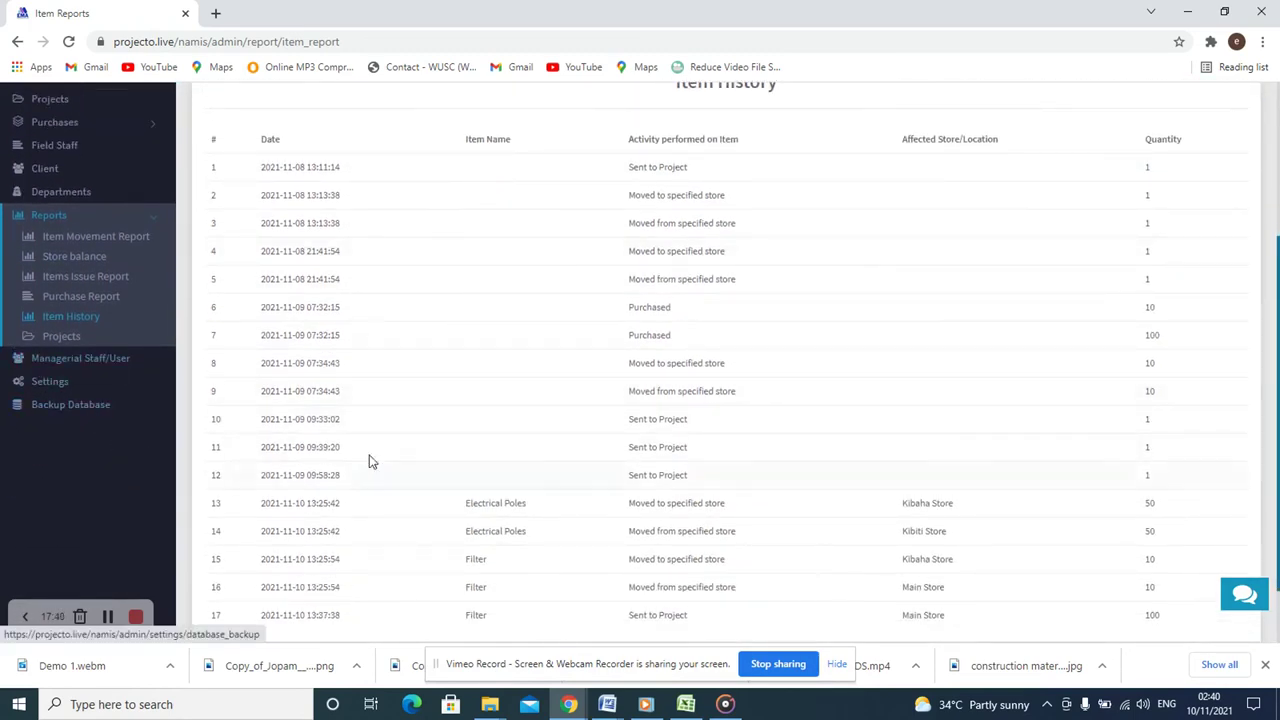
scroll(521, 429, up, 3)
Step: View the item history by store and by items, and look through the entries
click(1170, 200)
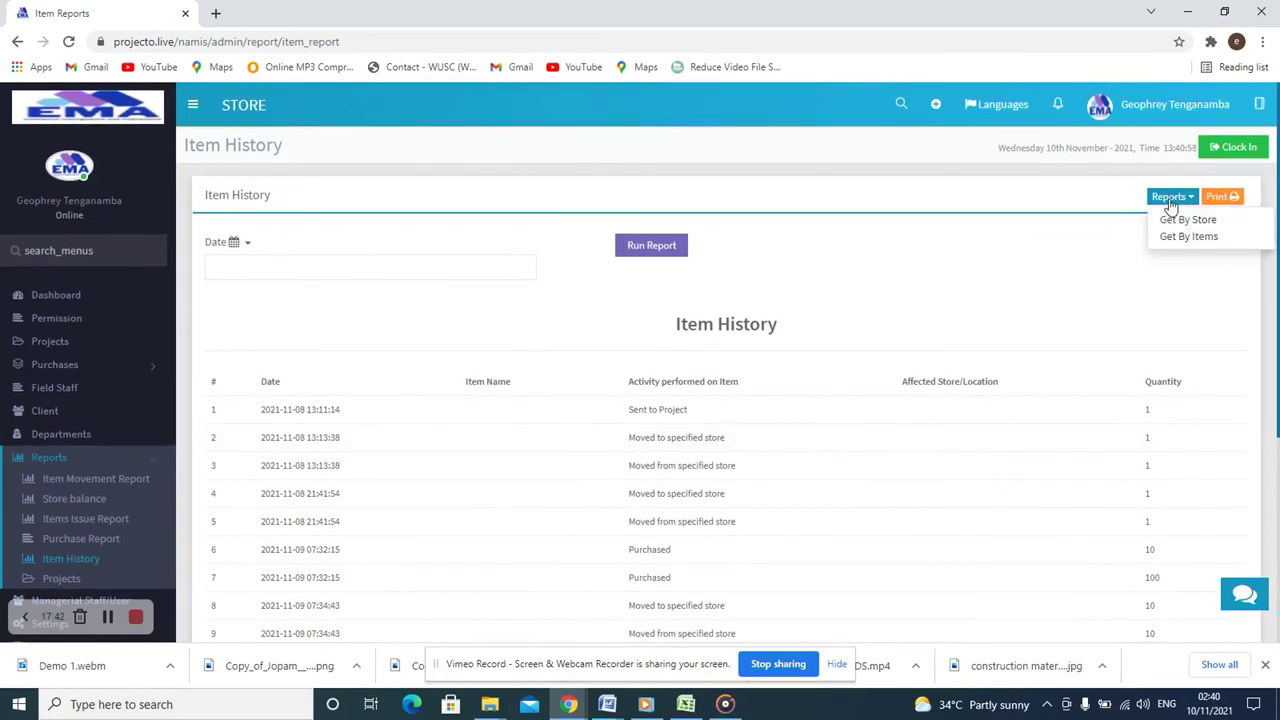
click(1176, 219)
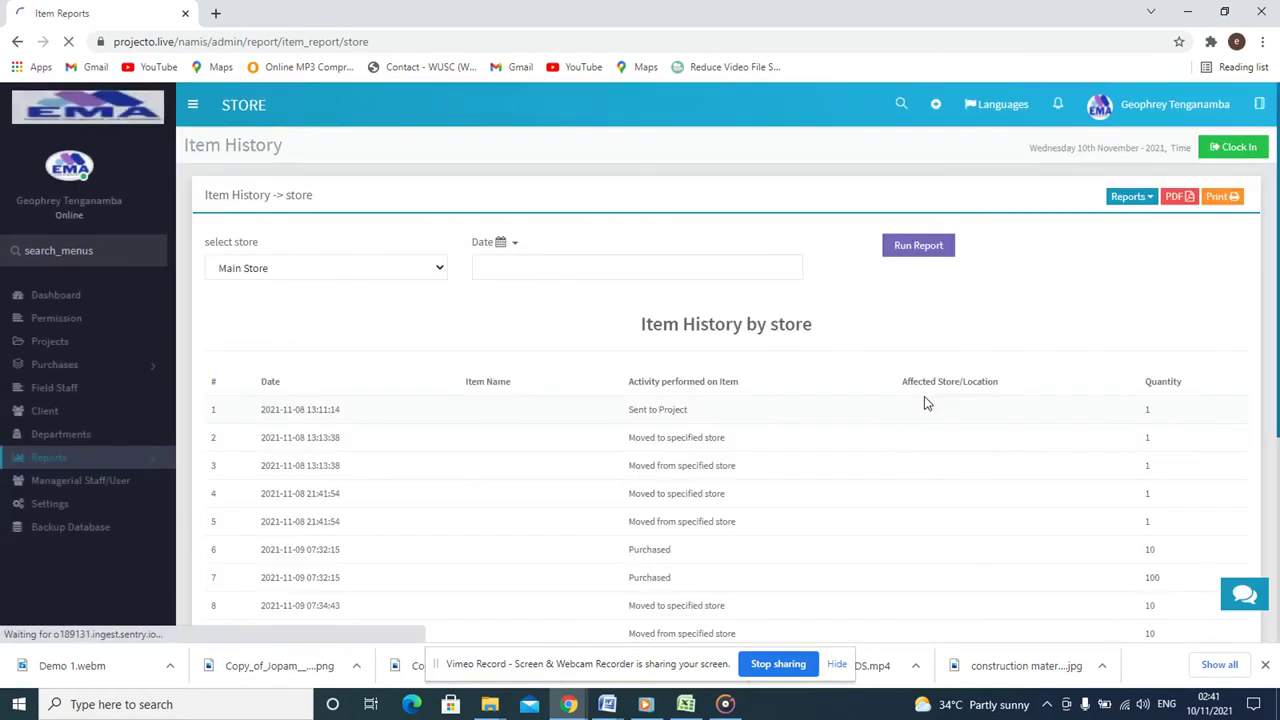
click(1140, 200)
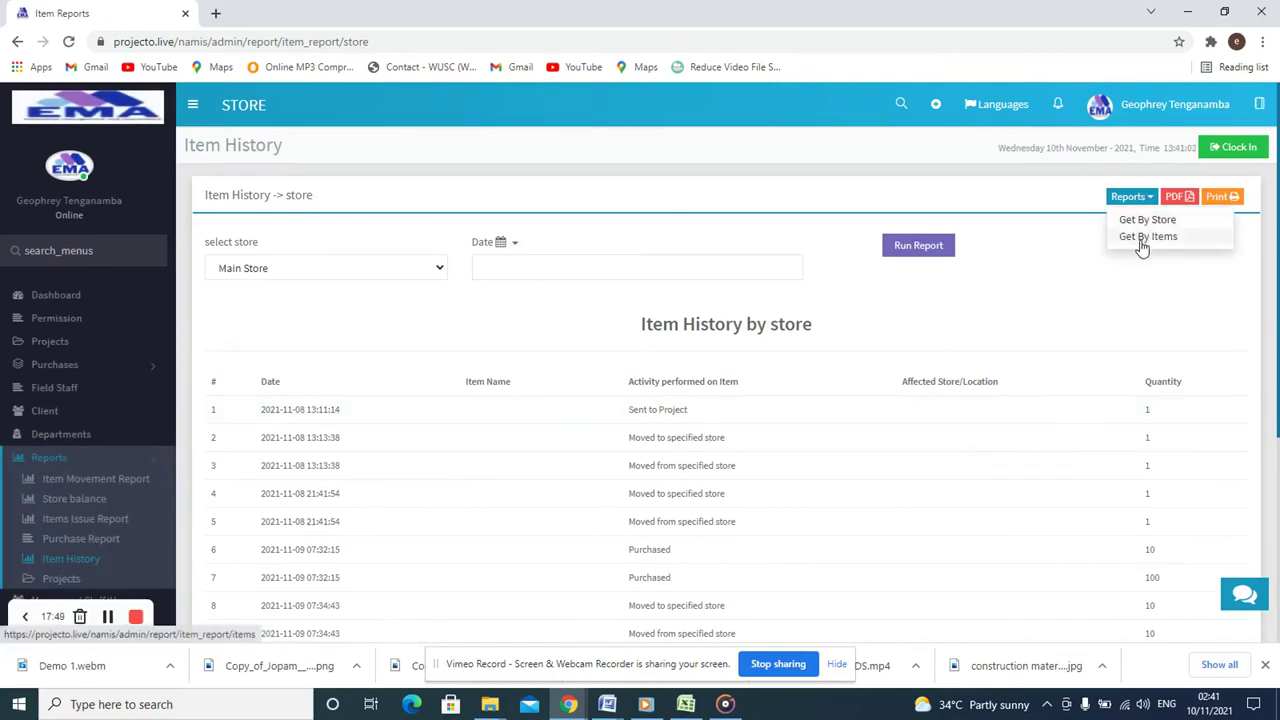
click(1143, 240)
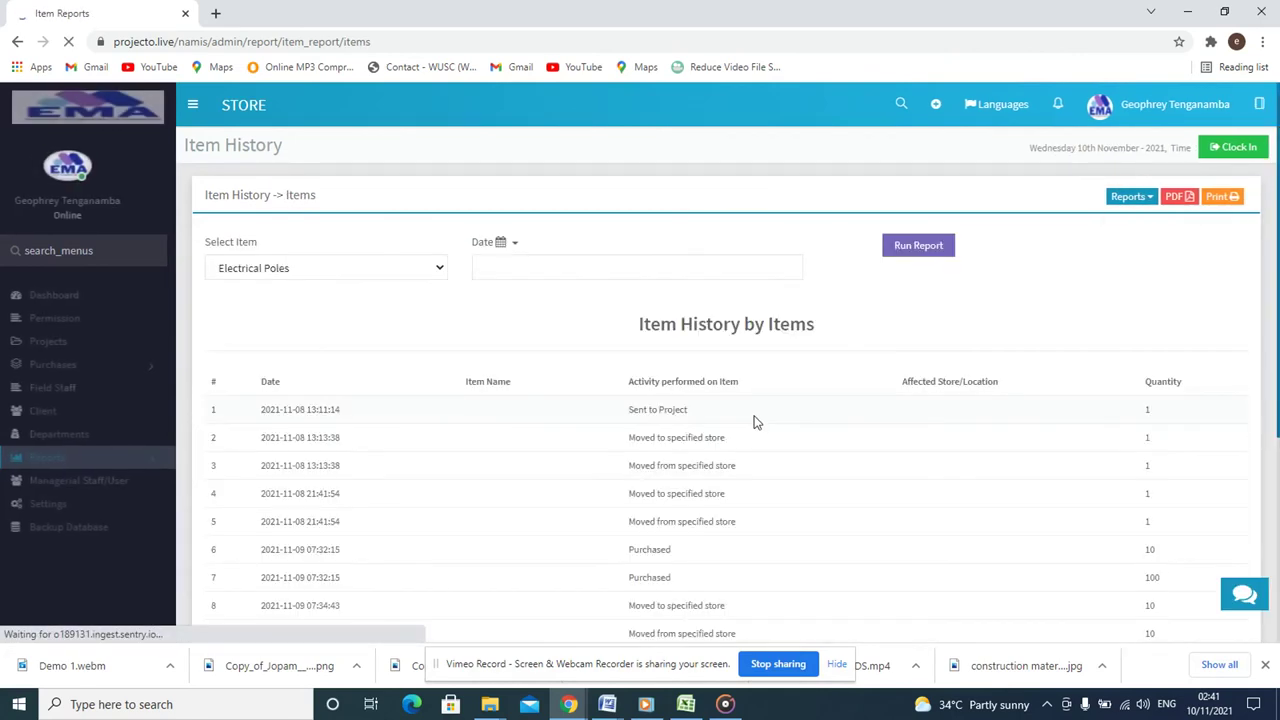
scroll(754, 423, down, 3)
scroll(262, 423, up, 2)
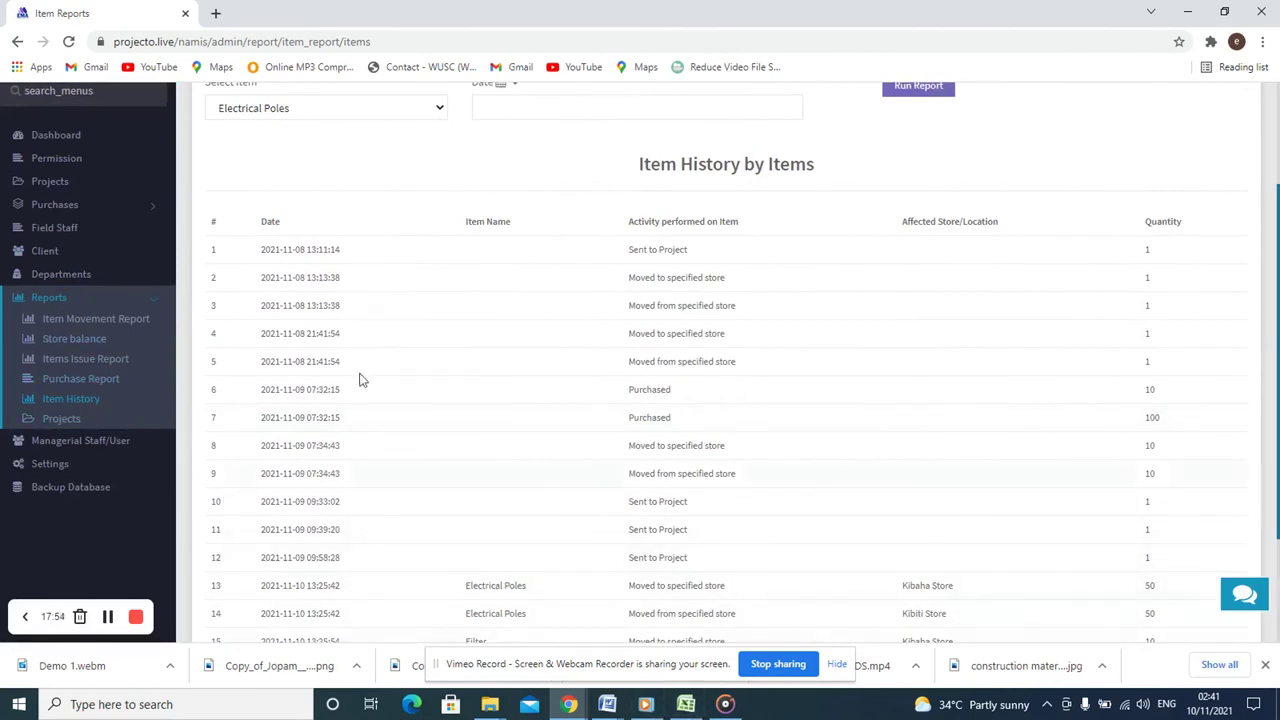
click(107, 617)
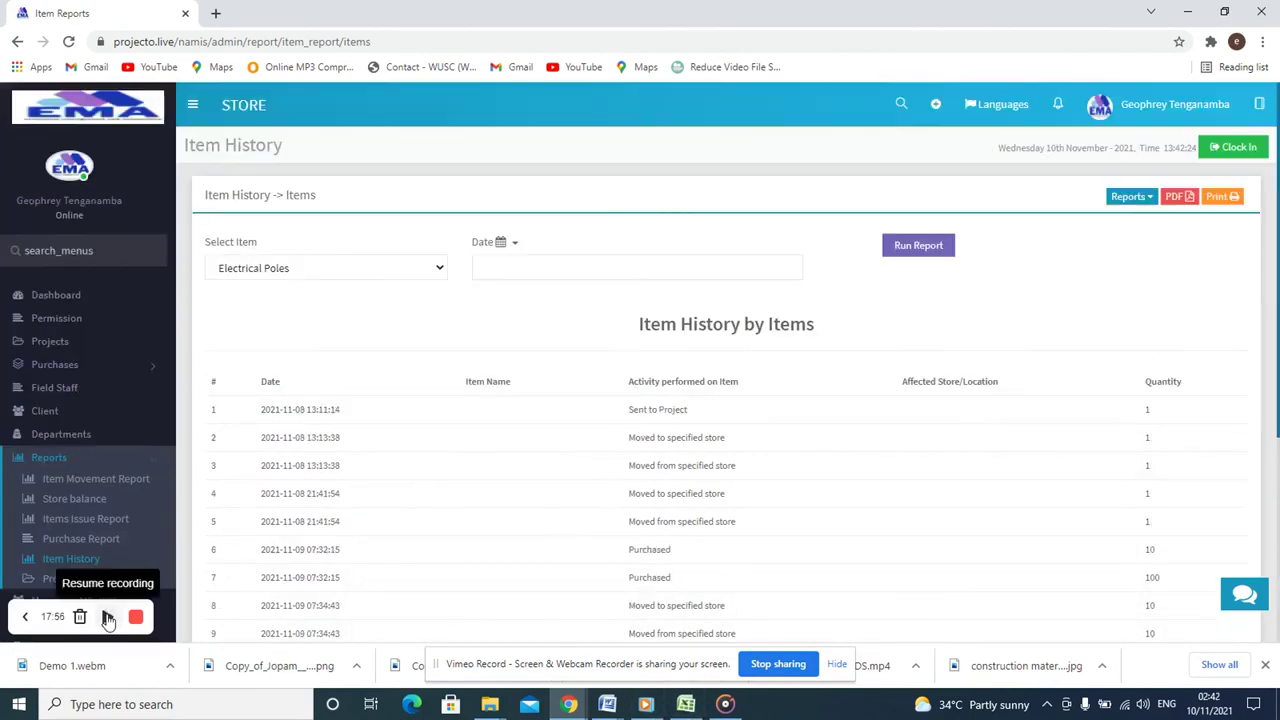
click(108, 618)
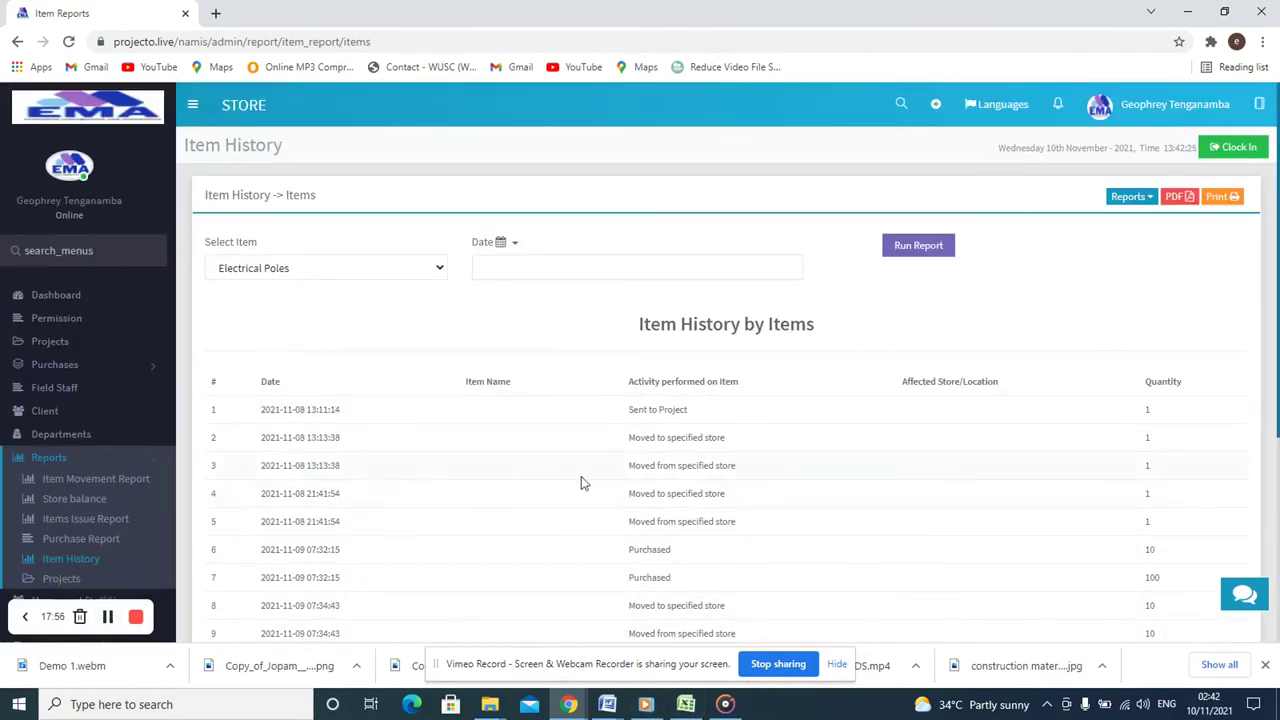
Step: Open the Store balance report and review the item quantities held in each store
scroll(148, 465, down, 1)
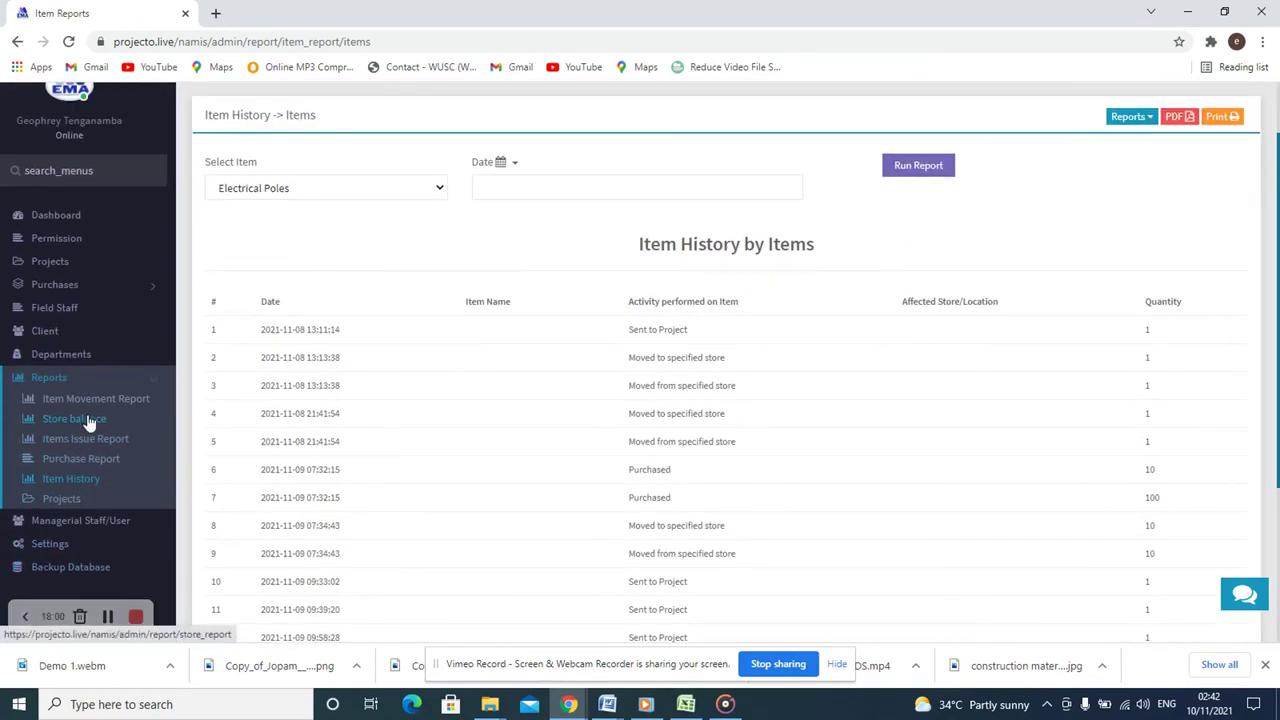
click(89, 422)
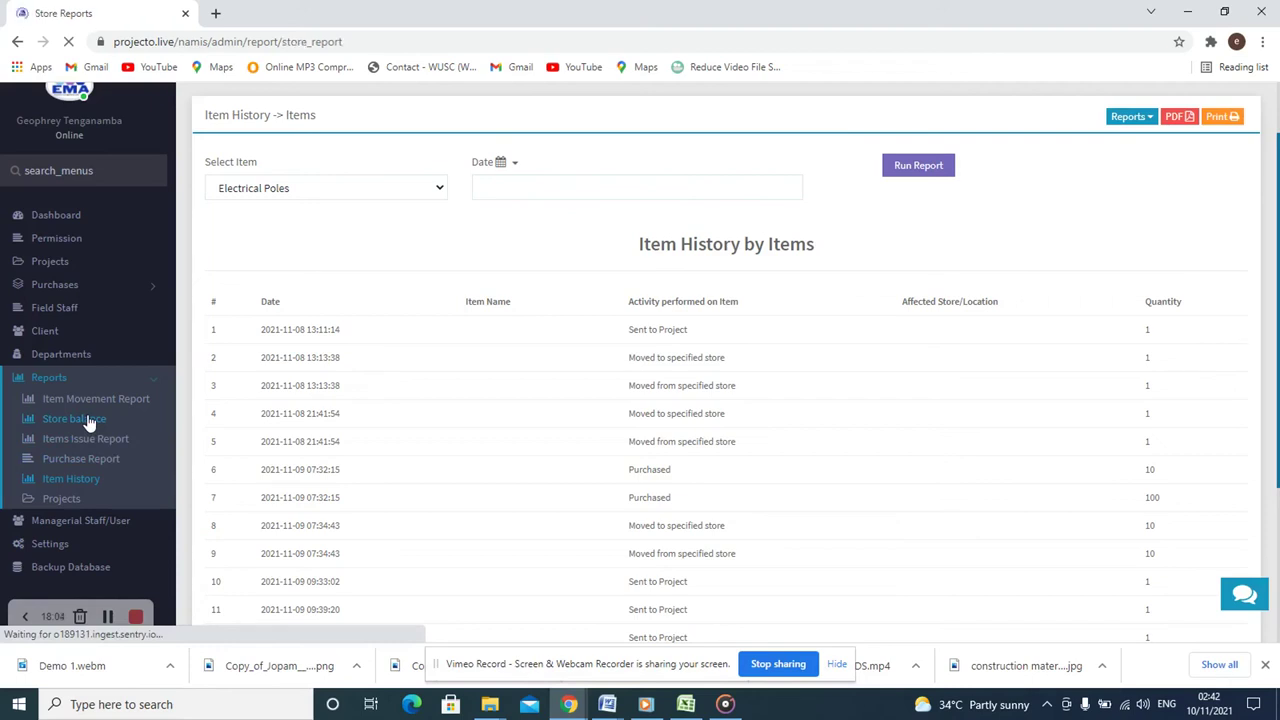
scroll(380, 474, down, 2)
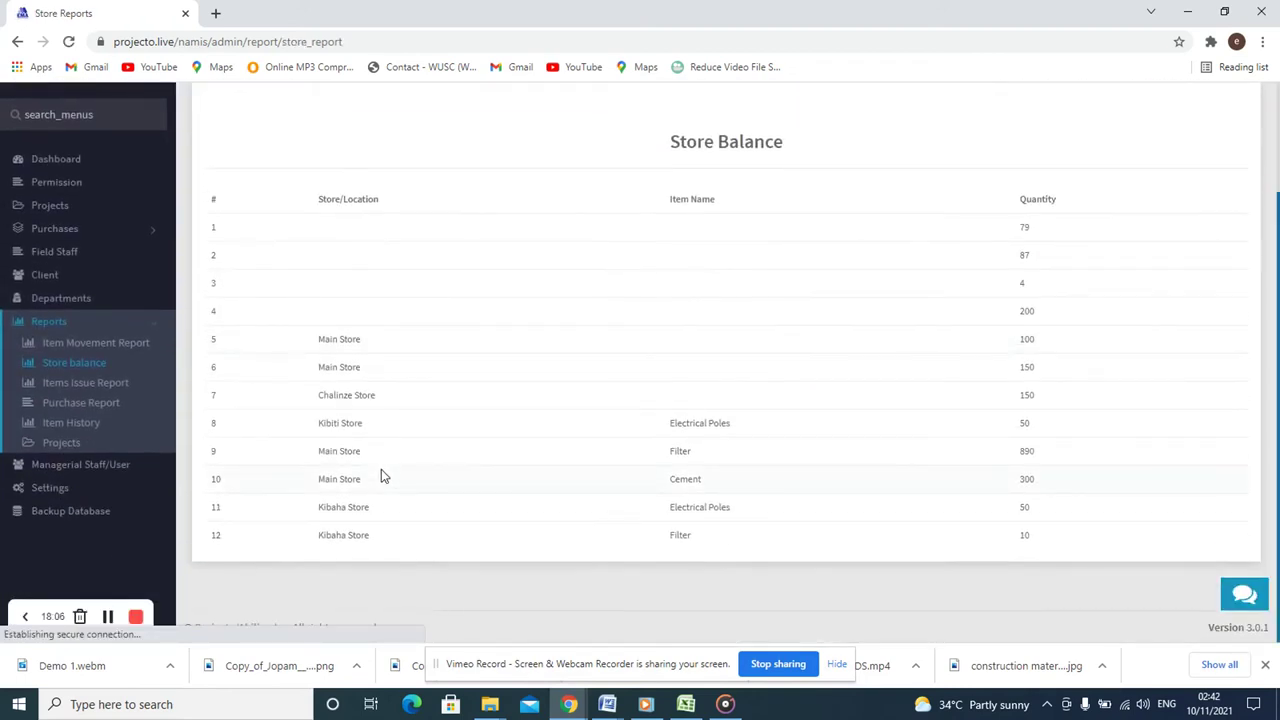
scroll(380, 474, up, 2)
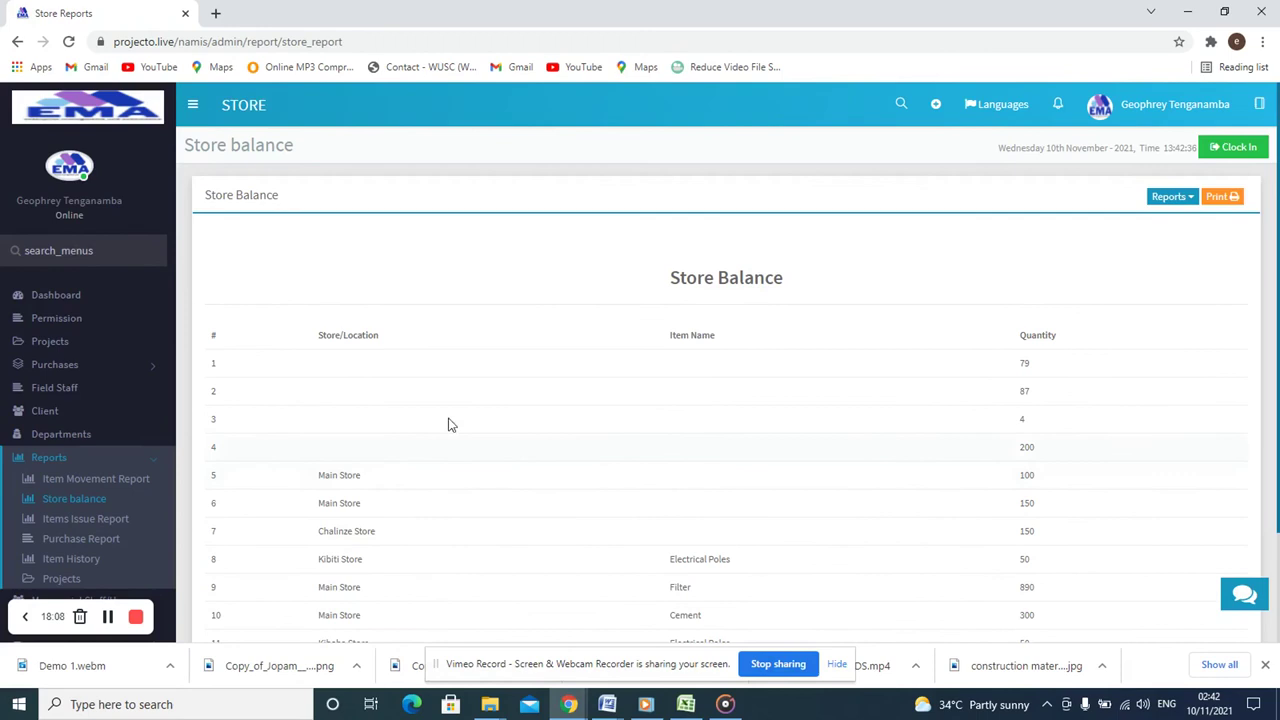
Step: Run the store balance report by items for Electrical Poles and check the listed stores
click(1172, 198)
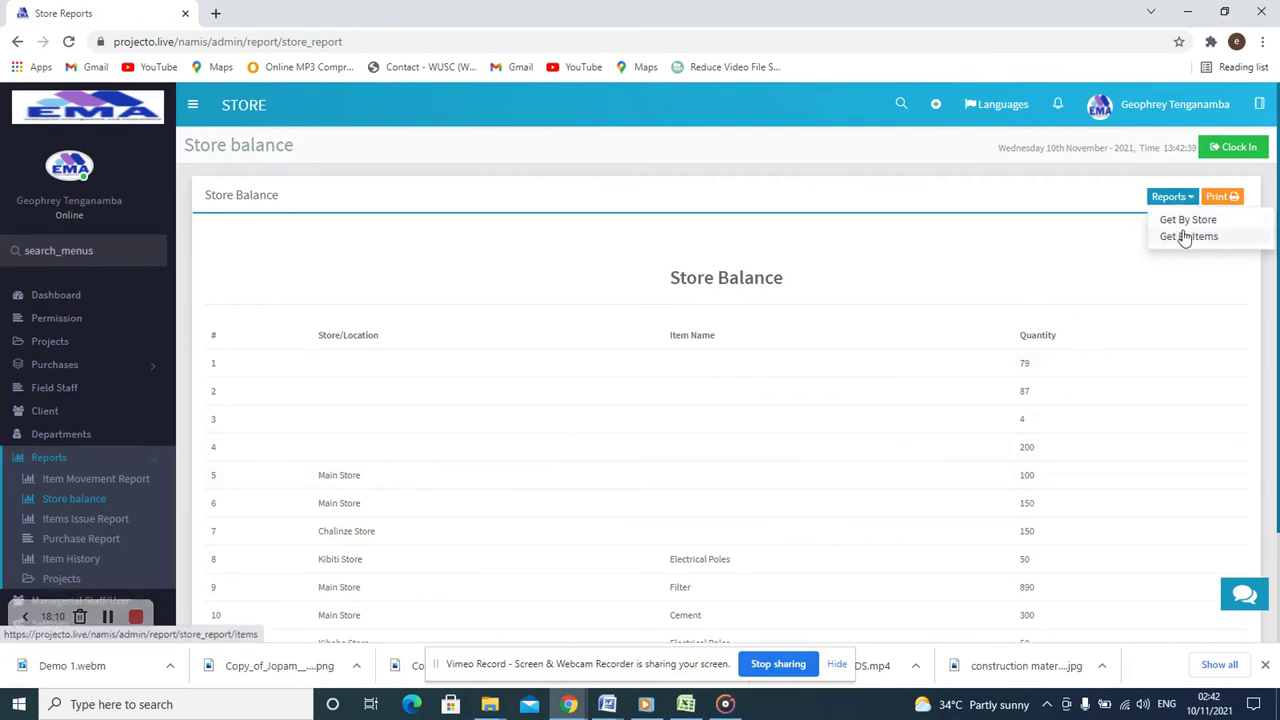
click(1185, 237)
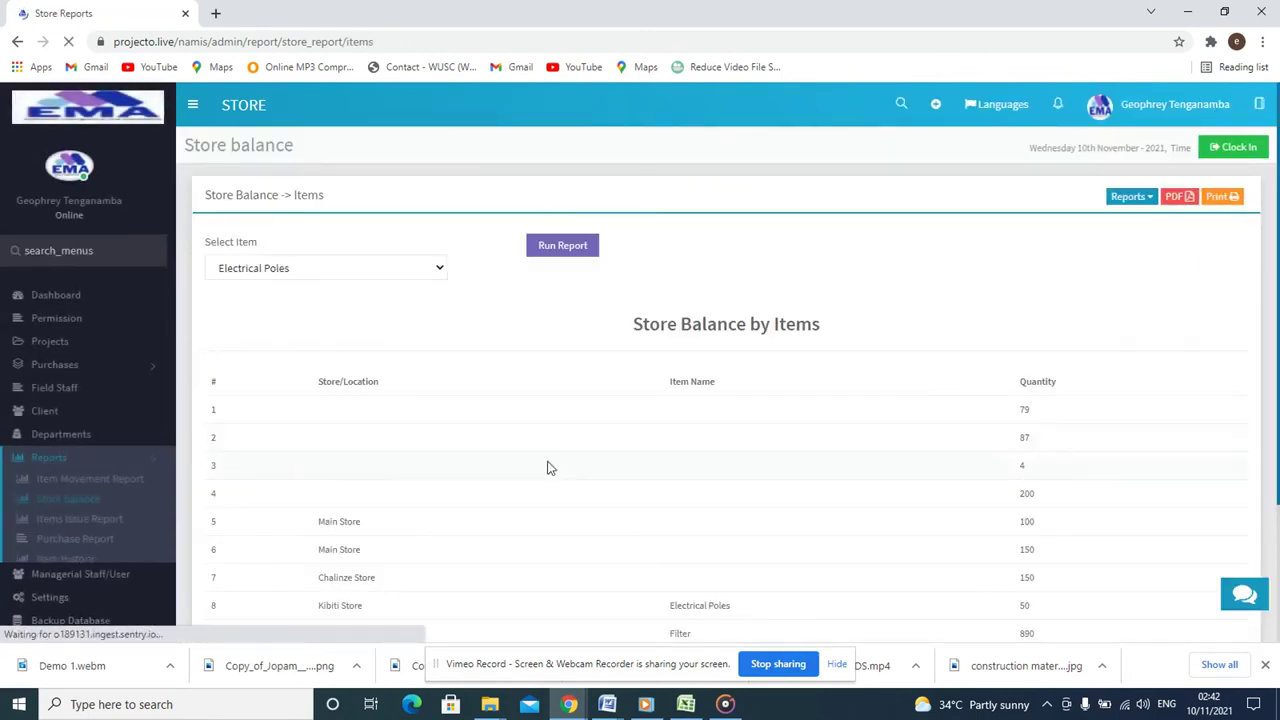
click(572, 257)
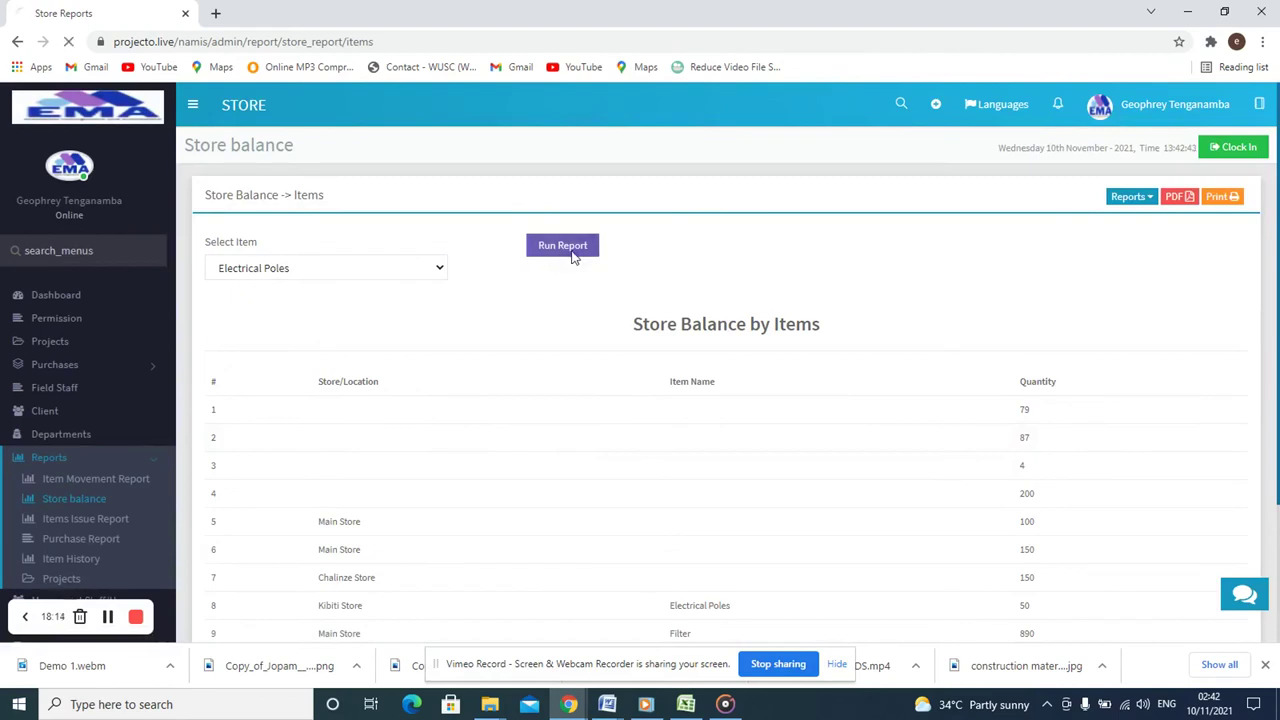
scroll(930, 543, down, 3)
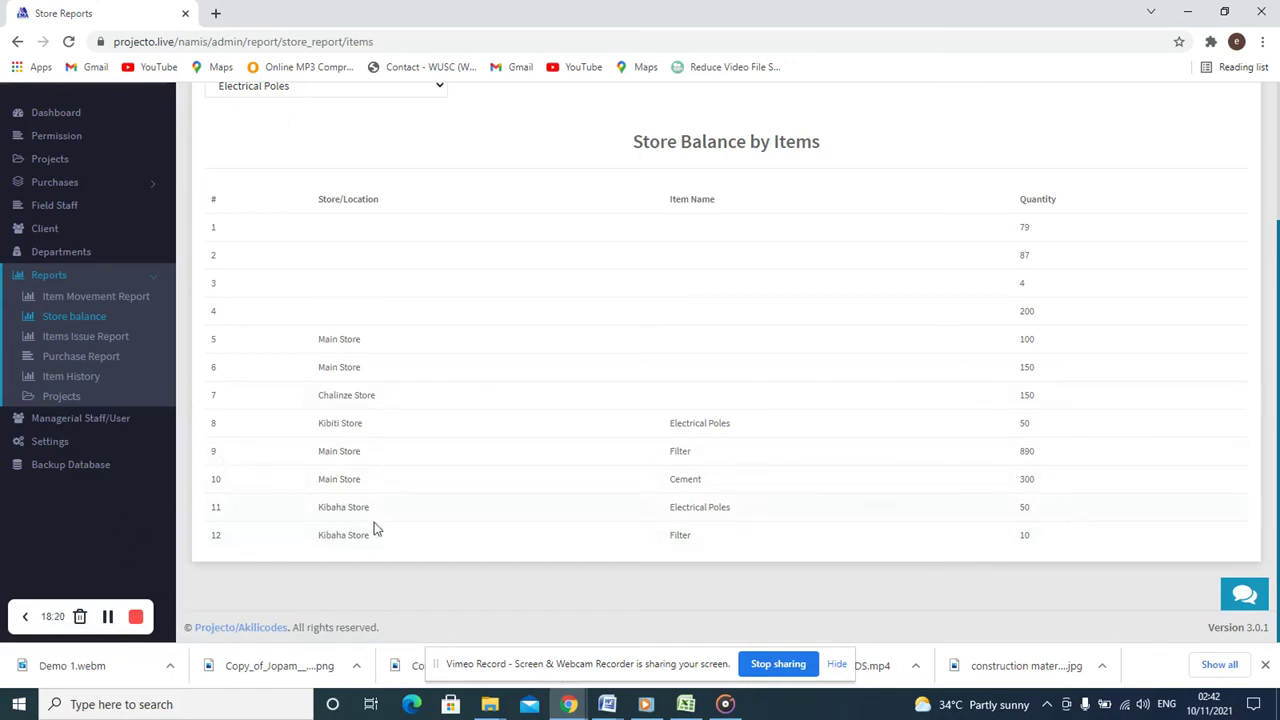
Step: Return to the Item History report and look at its entries and the preset ranges offered by its date filter
click(92, 378)
scroll(768, 500, down, 4)
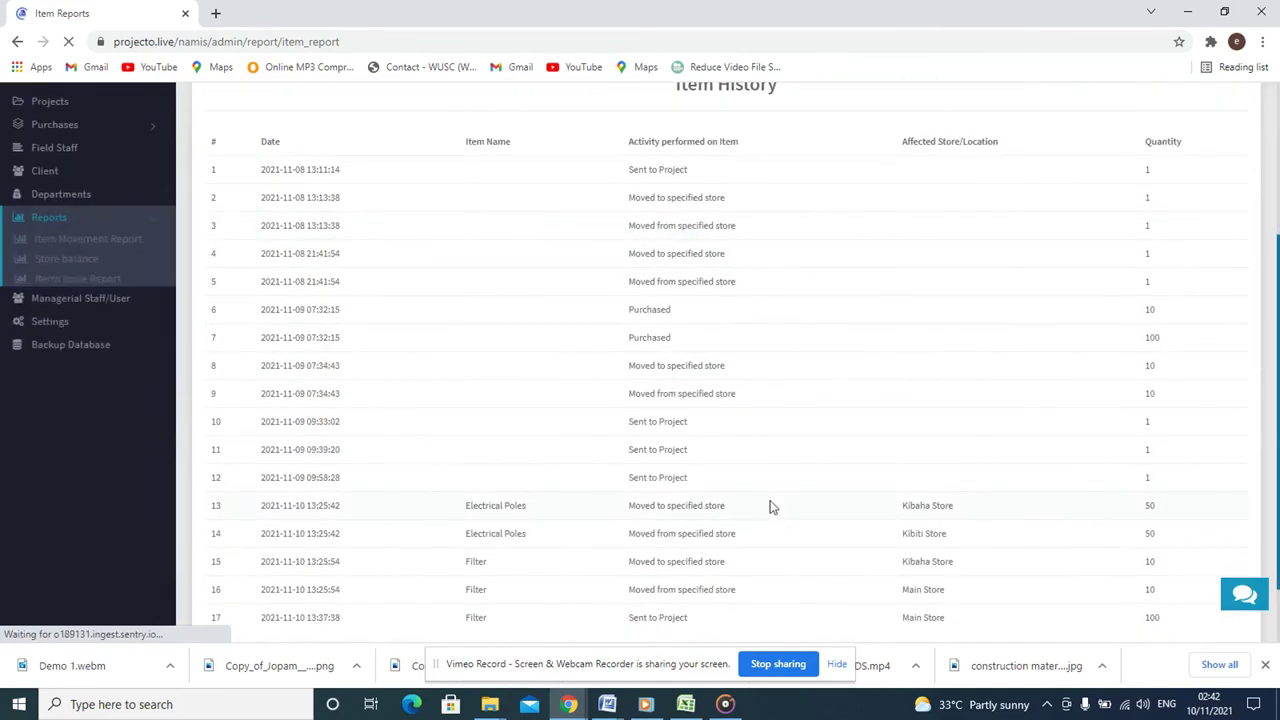
scroll(769, 507, up, 4)
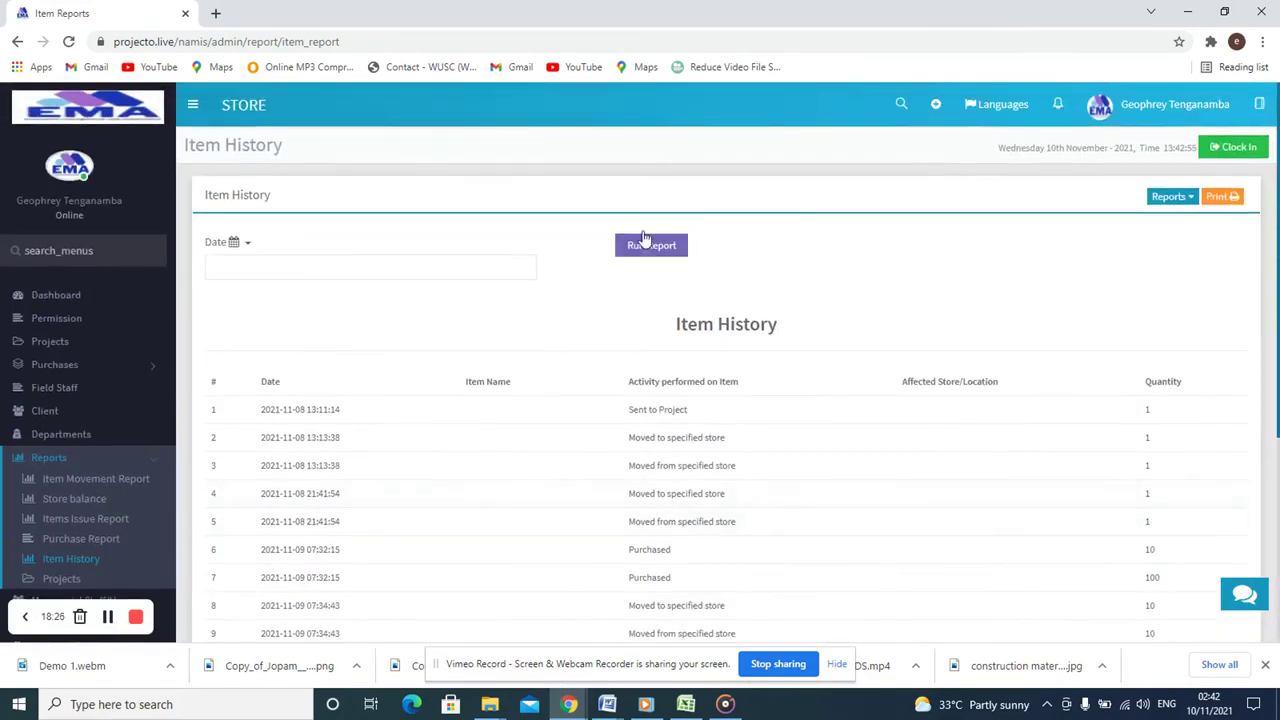
click(328, 269)
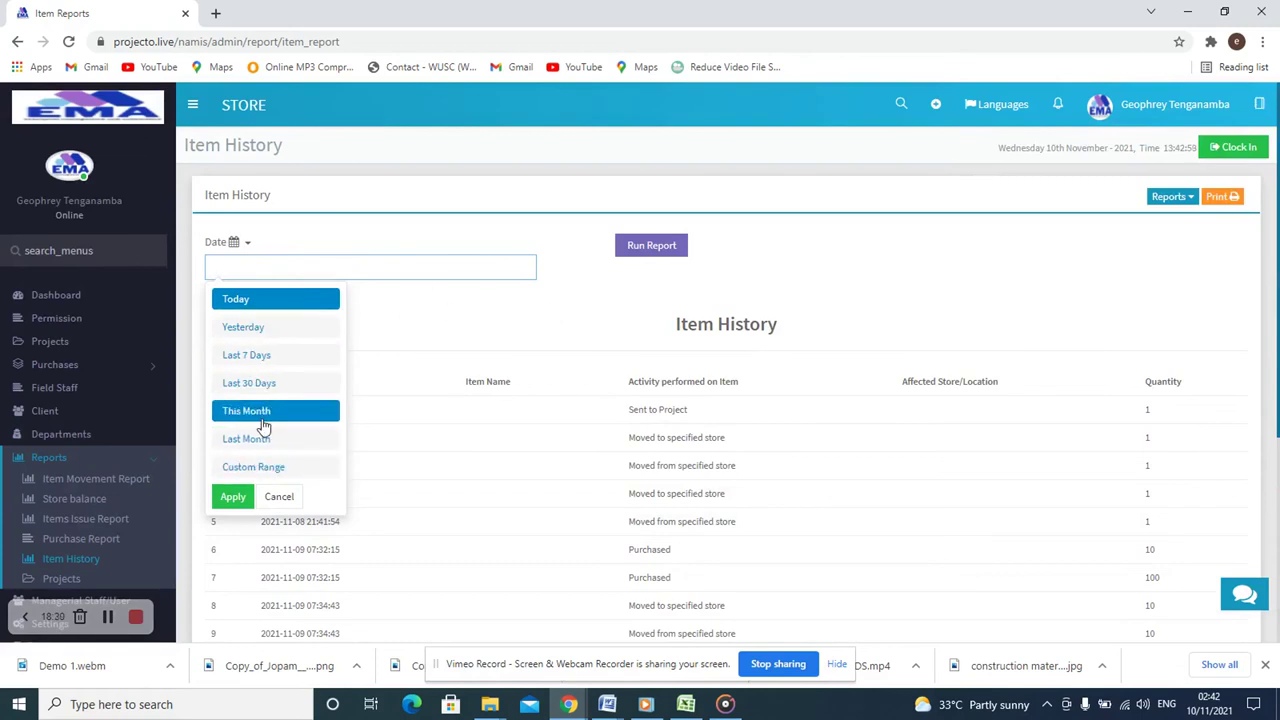
scroll(264, 445, down, 1)
click(886, 245)
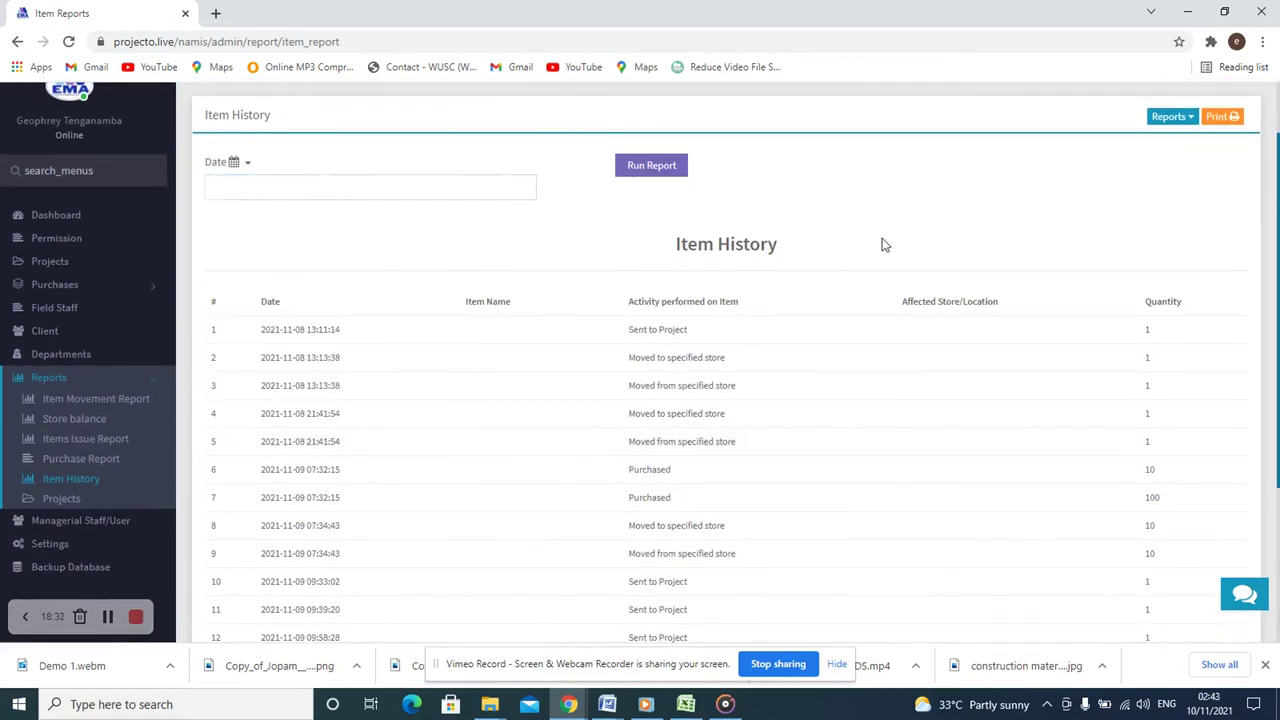
scroll(282, 548, down, 1)
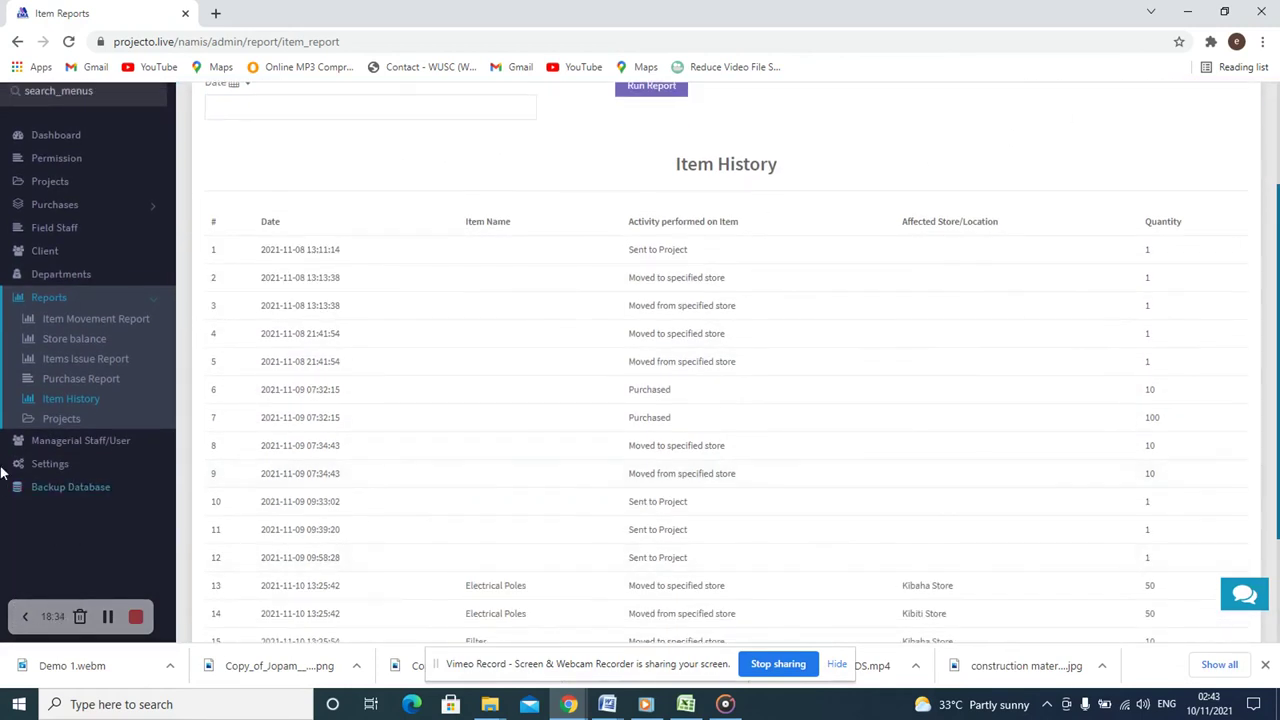
Step: Try to open the Projects report and look through the Item History entries down to the latest one
click(72, 420)
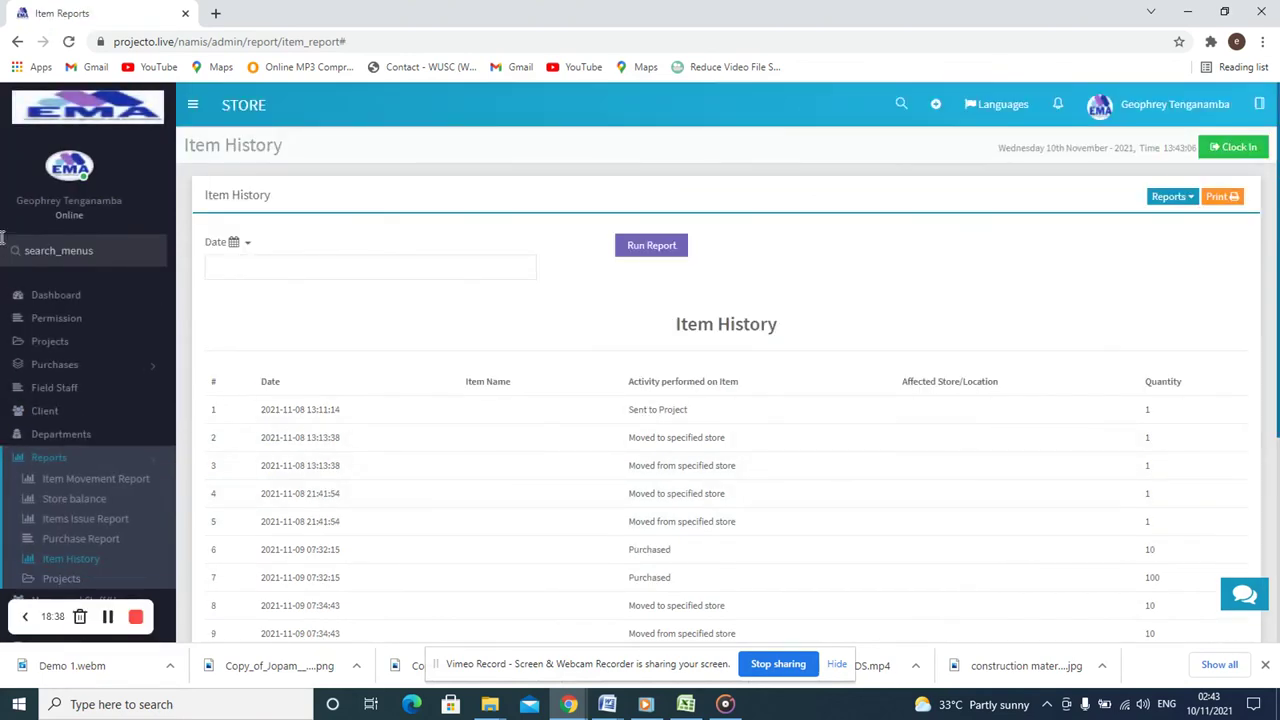
scroll(643, 494, down, 2)
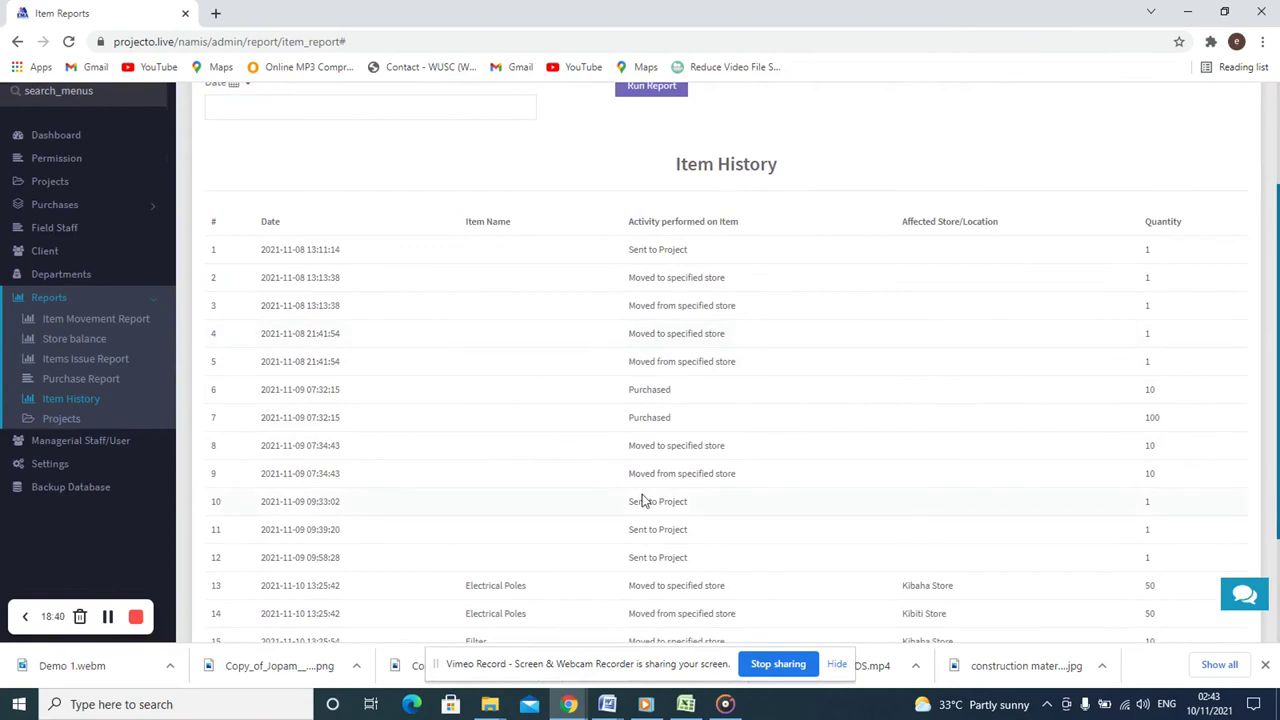
click(59, 420)
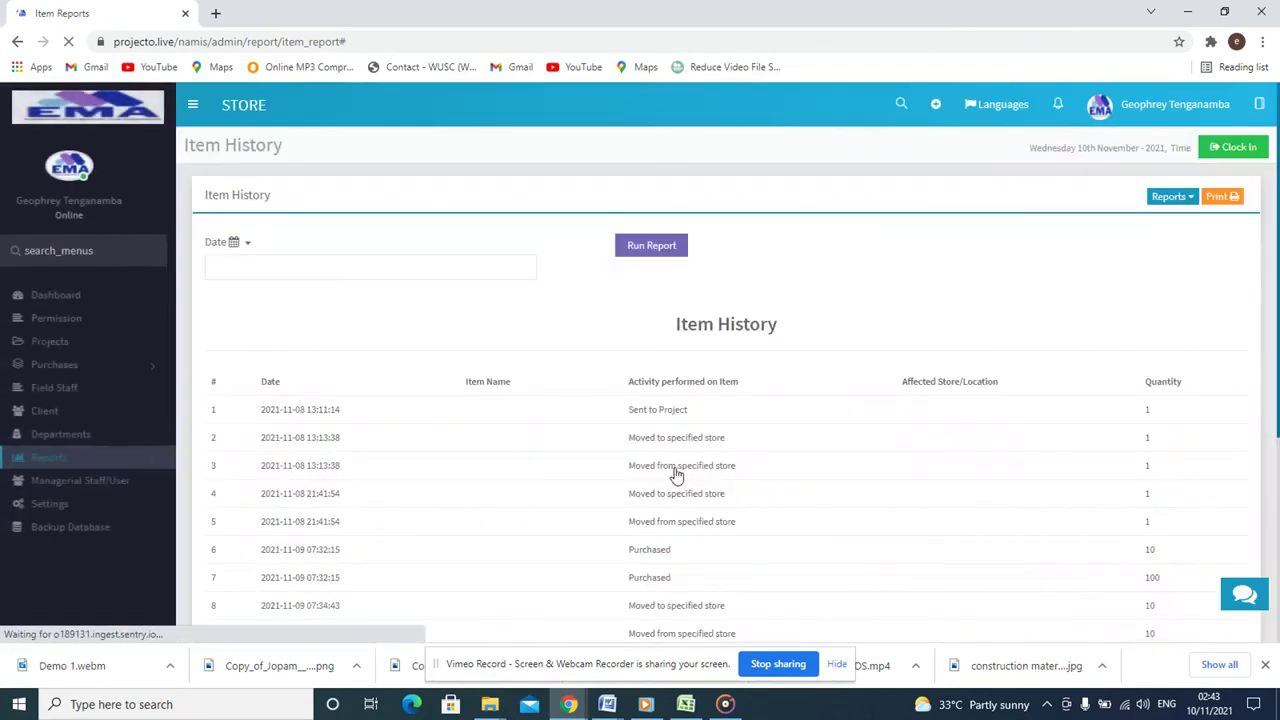
scroll(686, 470, down, 3)
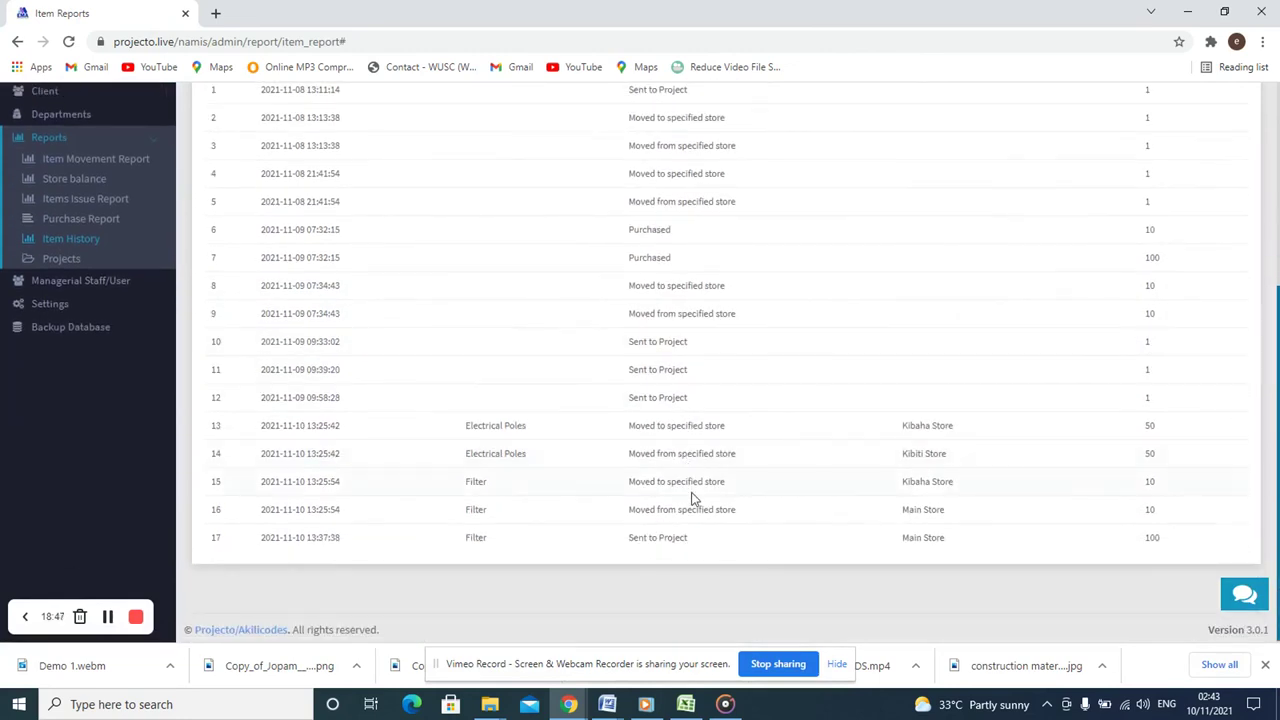
scroll(691, 494, up, 3)
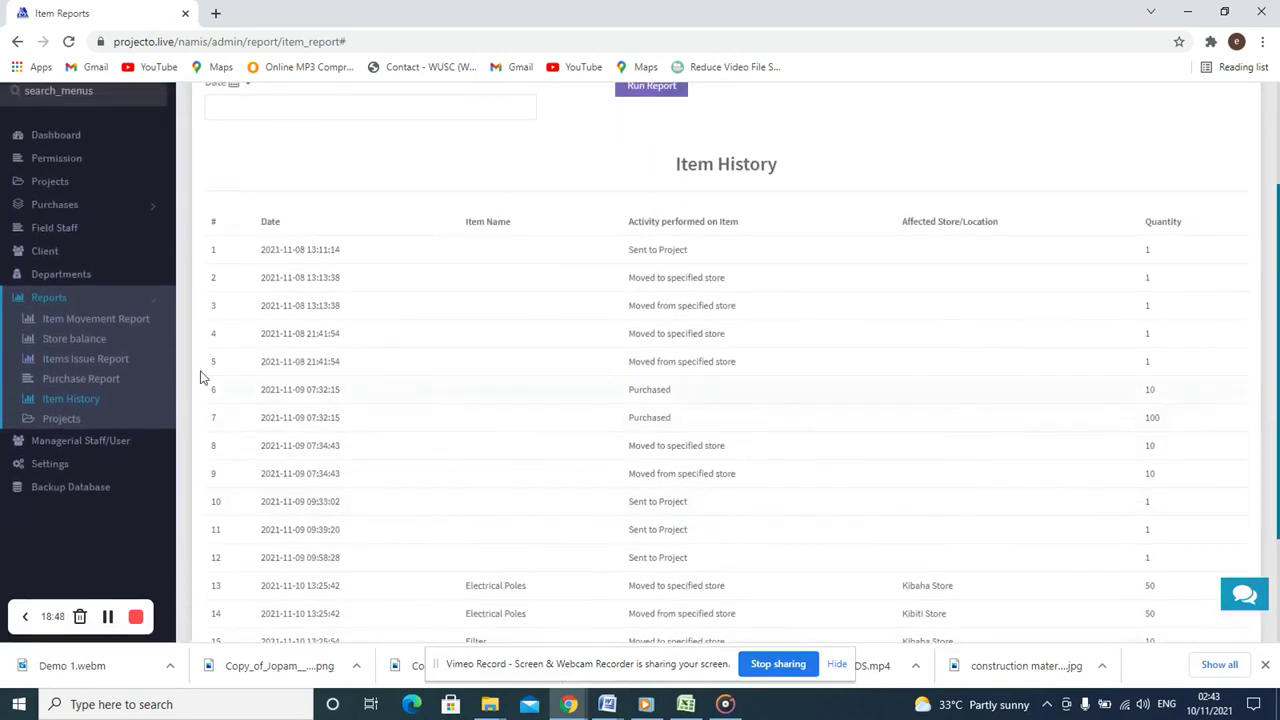
Step: Open the Purchase Report and examine its status options, date range presets and the available report types
click(78, 384)
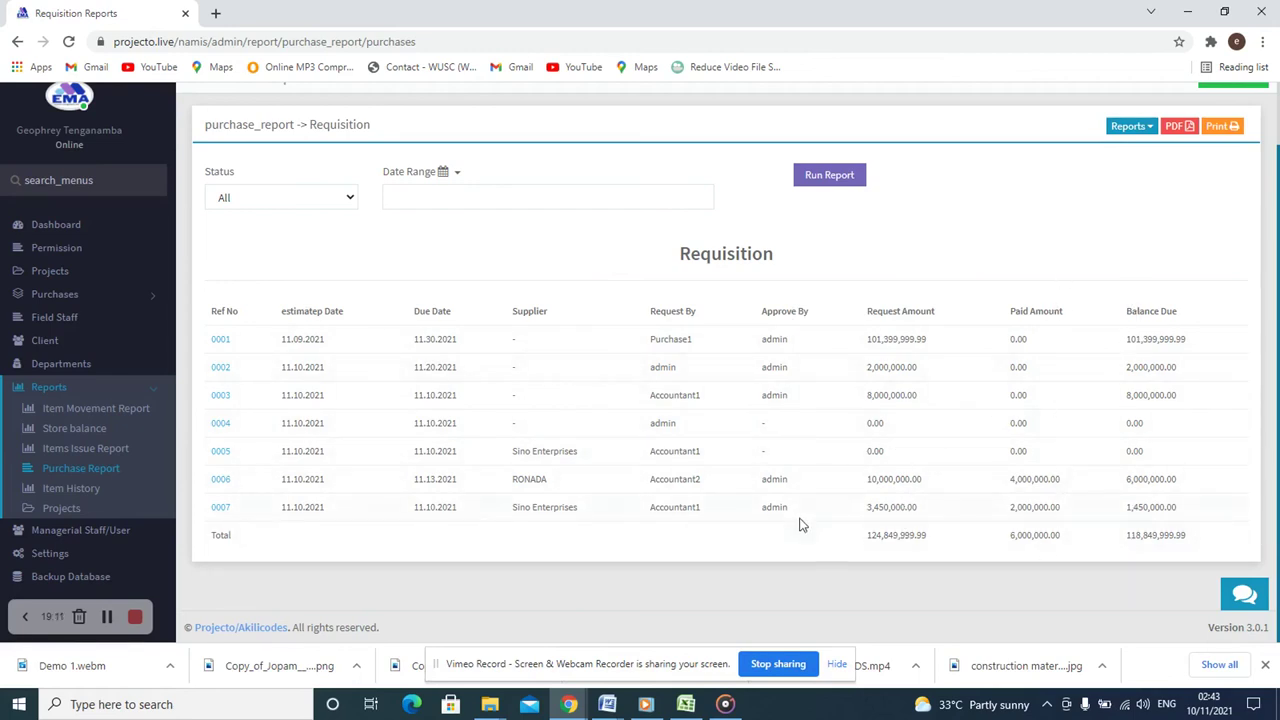
scroll(803, 523, up, 2)
click(340, 272)
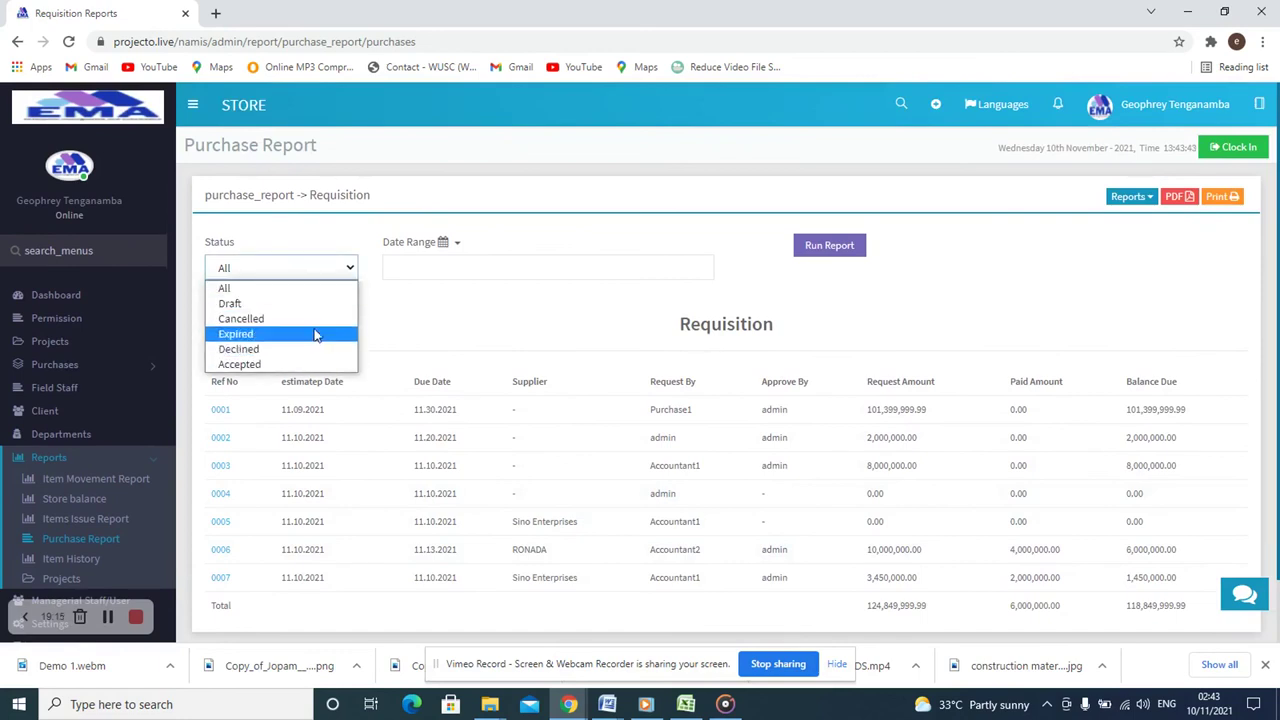
click(500, 308)
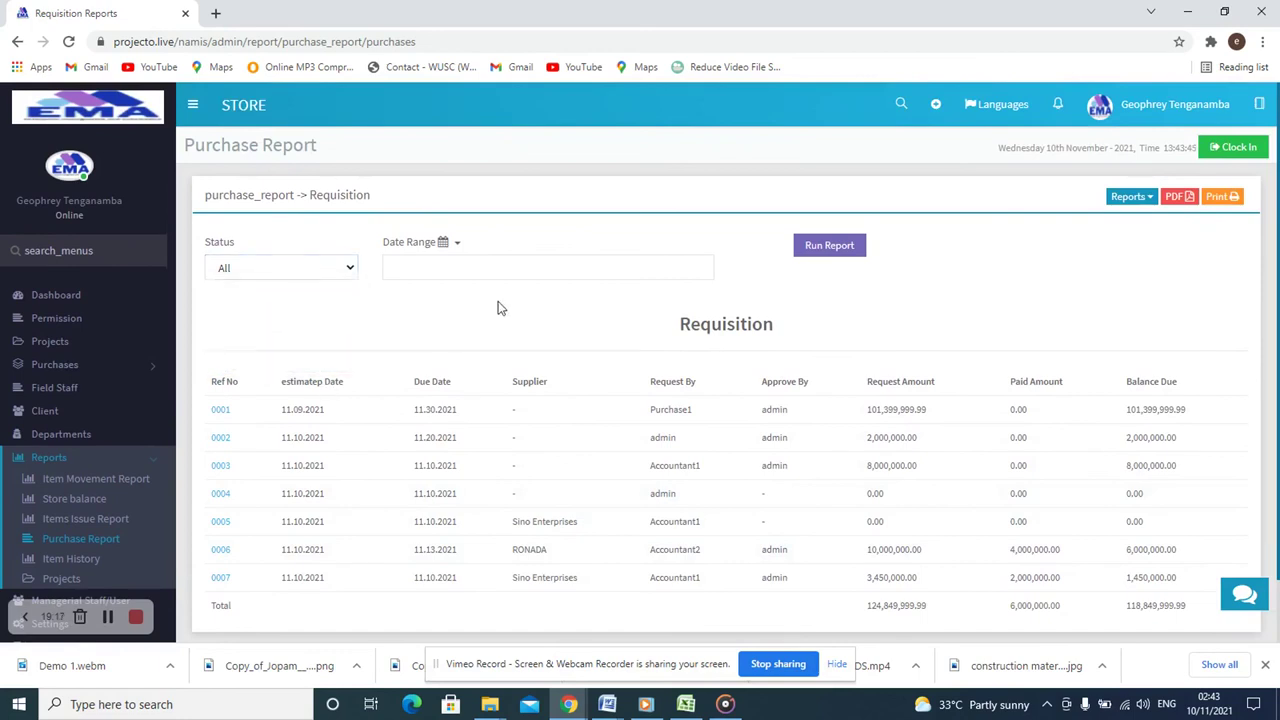
click(539, 260)
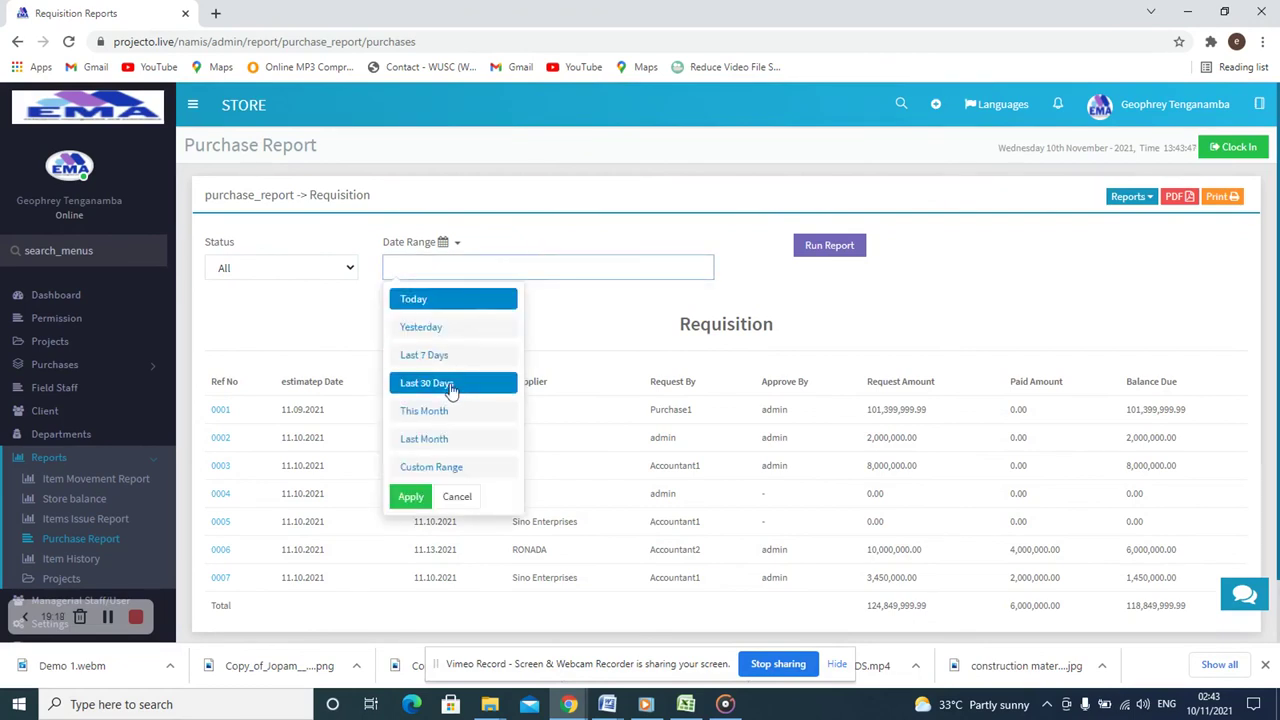
click(1029, 291)
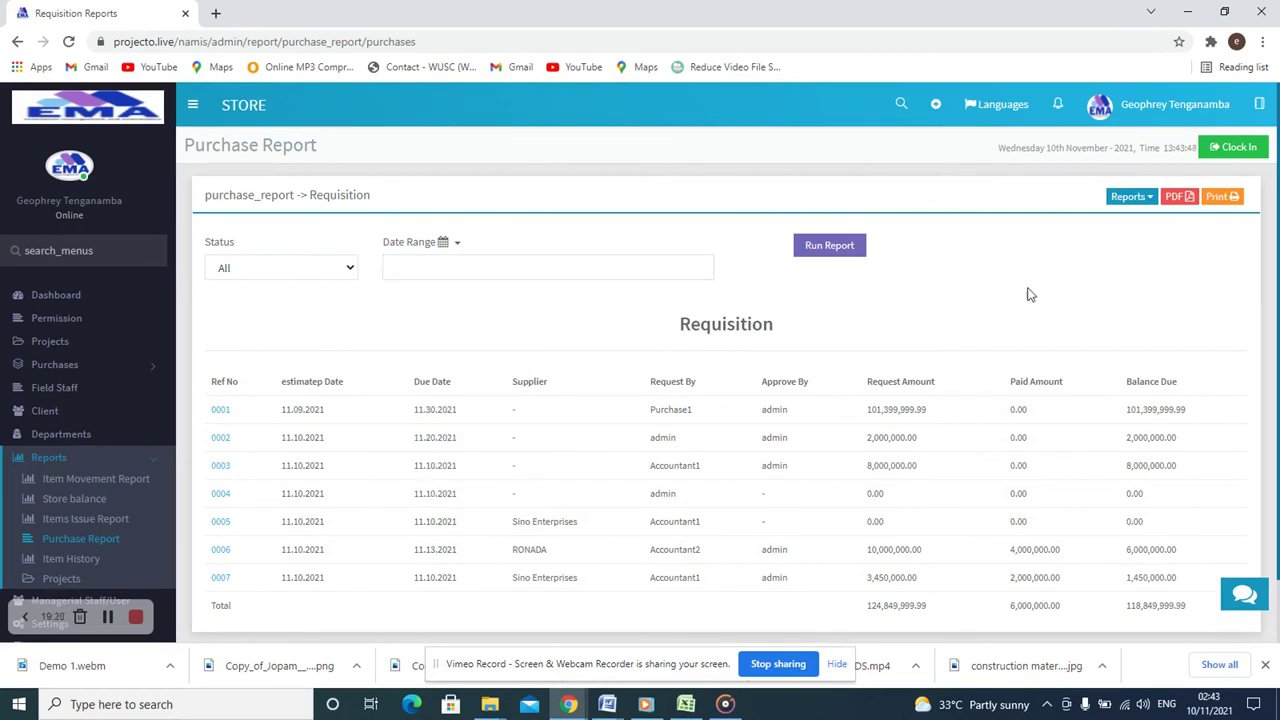
click(1130, 197)
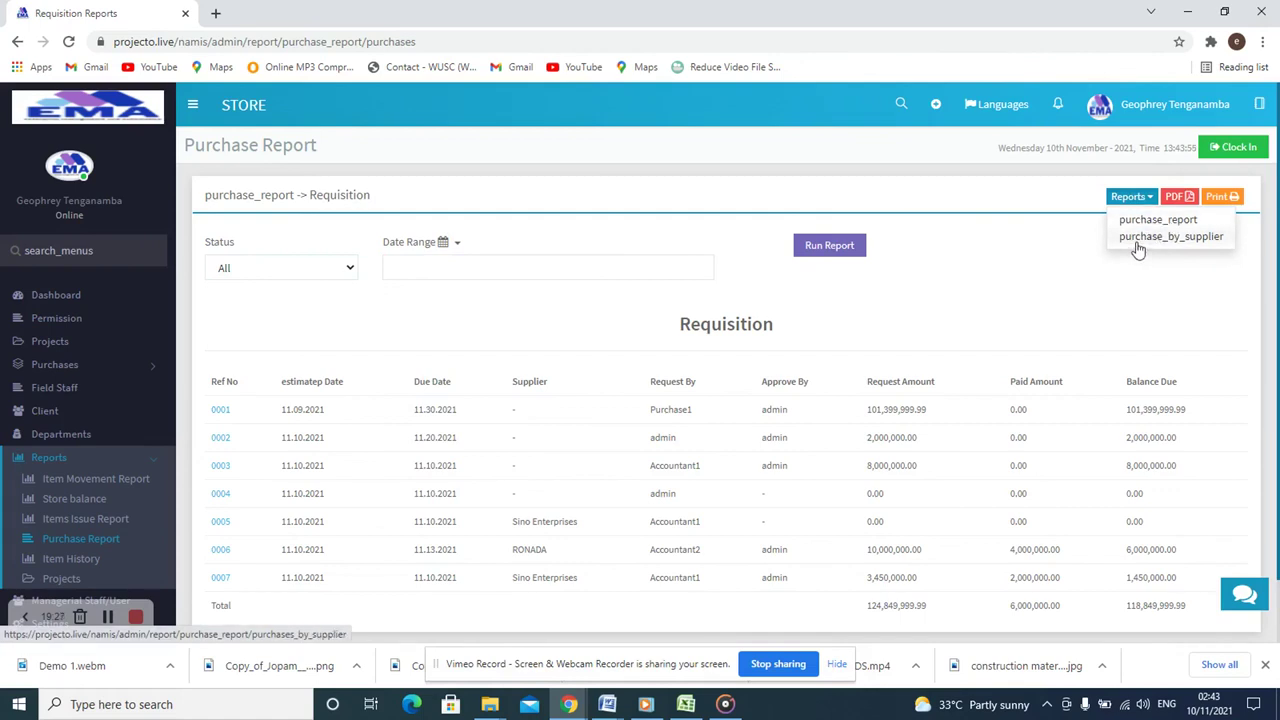
click(909, 293)
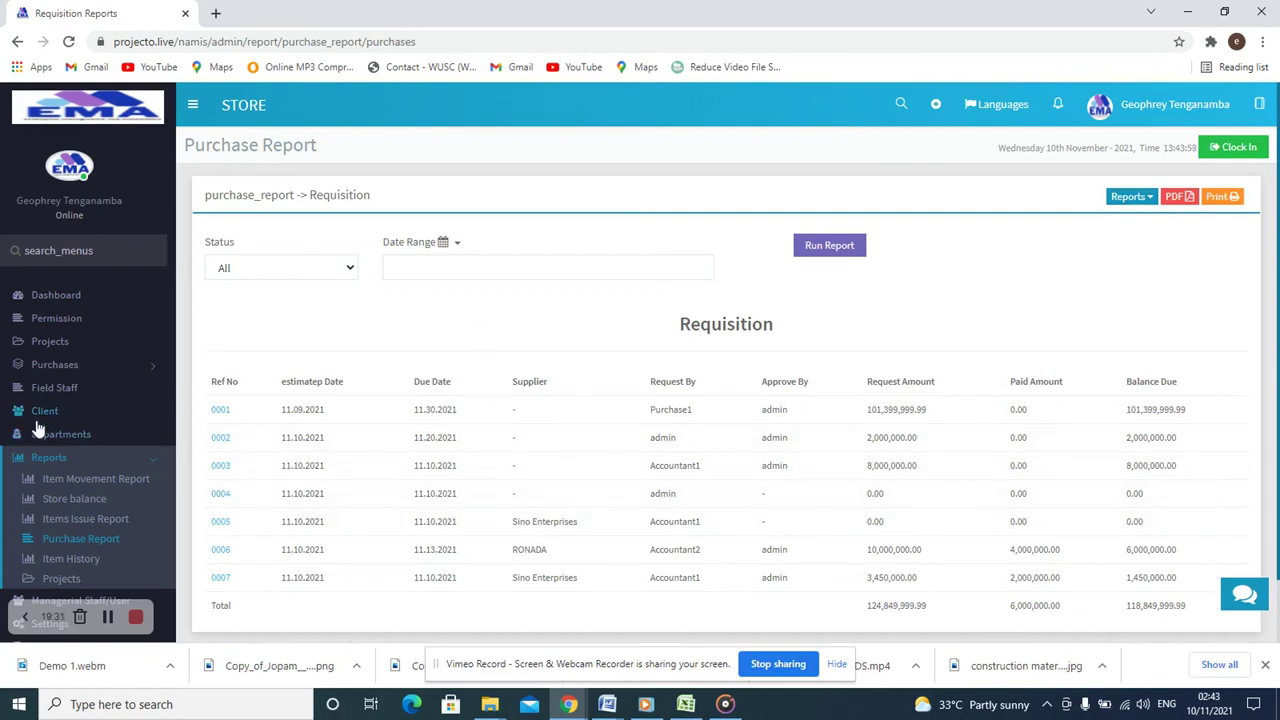
Step: Leave the Purchase Report and open the main Projects page
scroll(96, 455, down, 1)
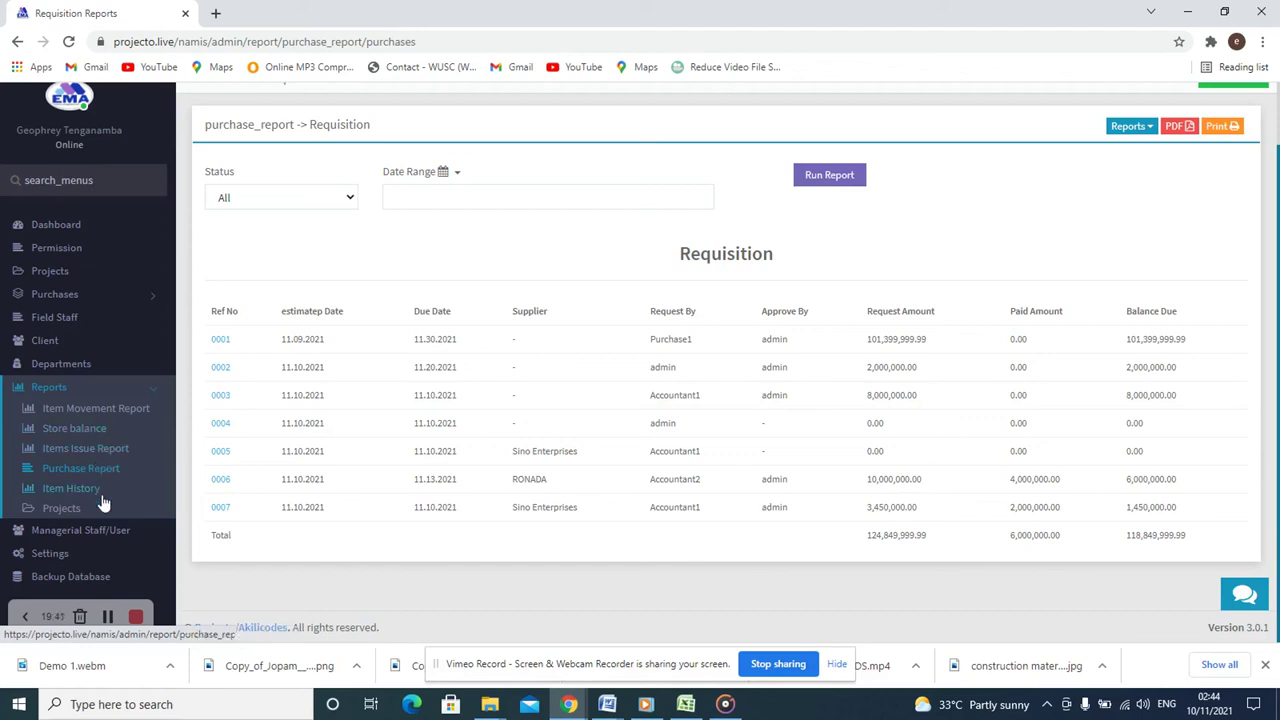
scroll(105, 435, up, 1)
scroll(110, 430, down, 1)
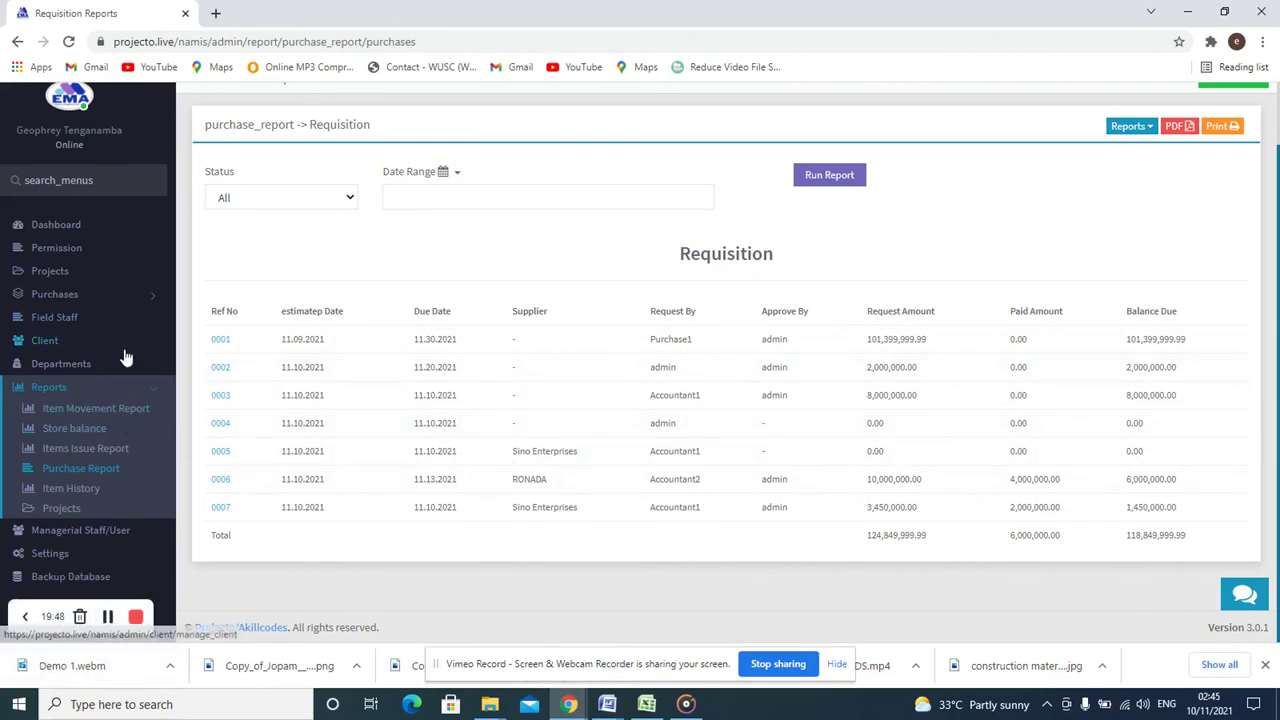
scroll(122, 332, up, 1)
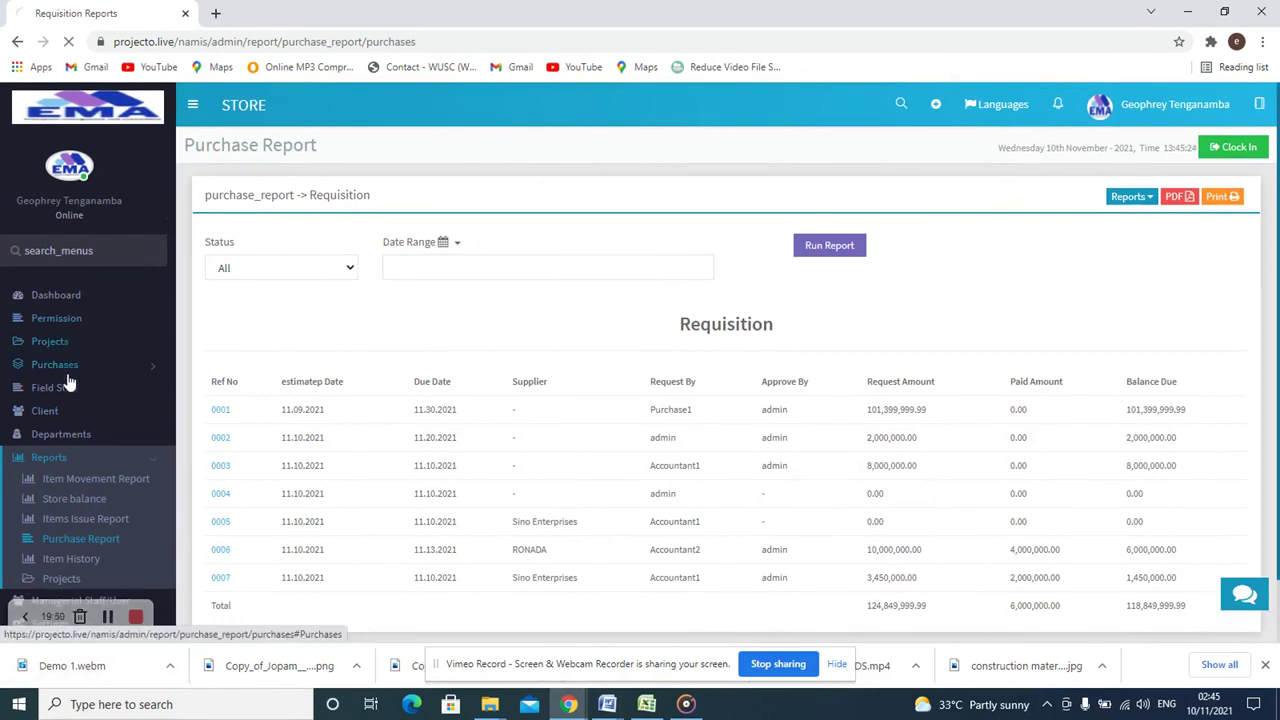
click(88, 345)
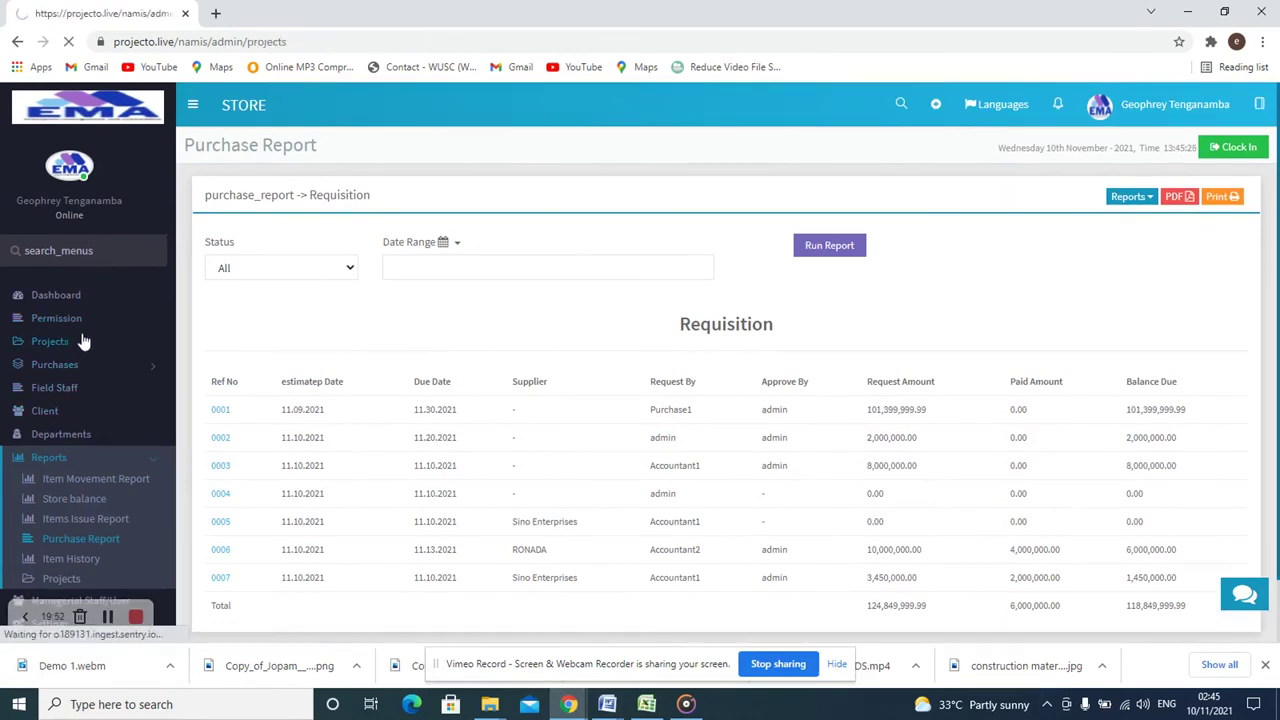